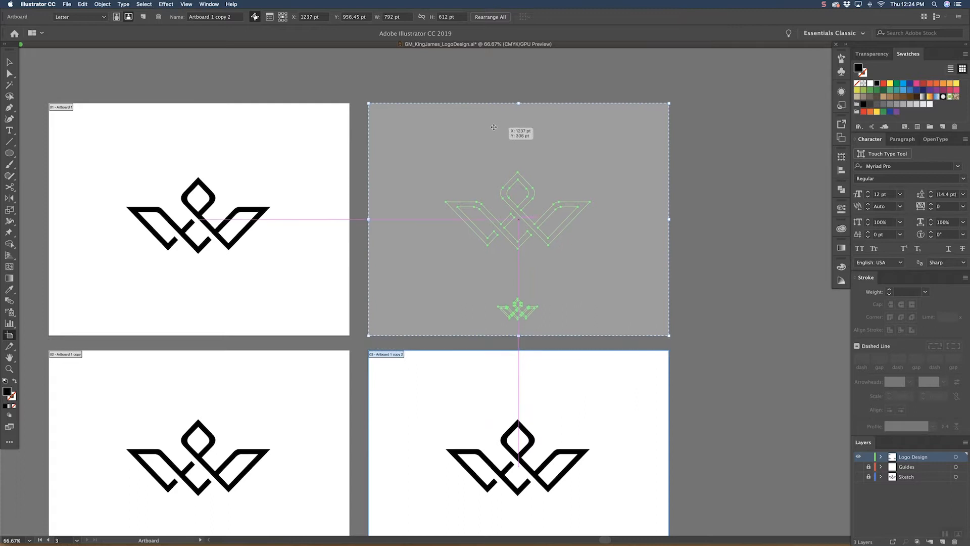
Step: Delete the small logo from the newly duplicated artboard and move its large logo down onto the artboard's lower edge
{"action": "key", "text": "Escape"}
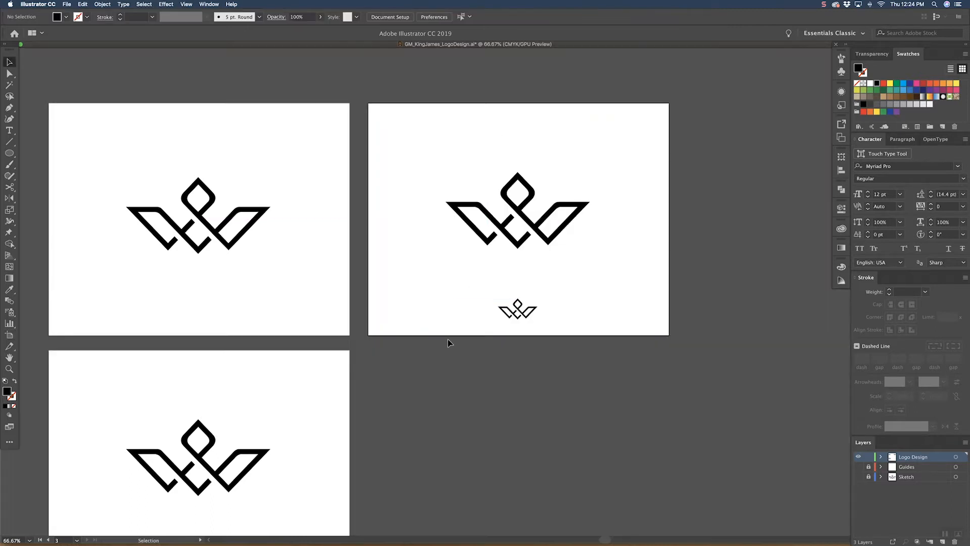
{"action": "left_click_drag", "start_coordinate": [533, 141], "coordinate": [477, 181]}
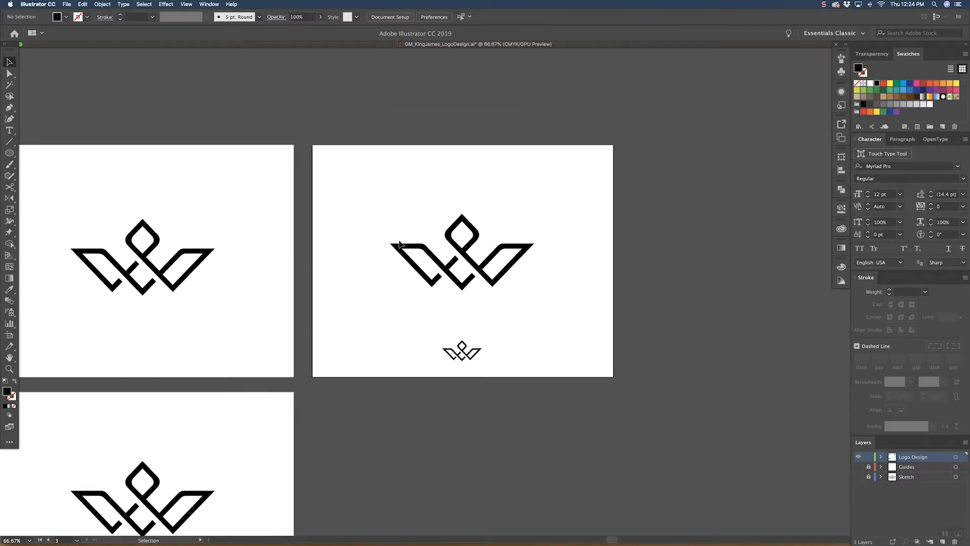
{"action": "left_click_drag", "start_coordinate": [383, 215], "coordinate": [486, 363]}
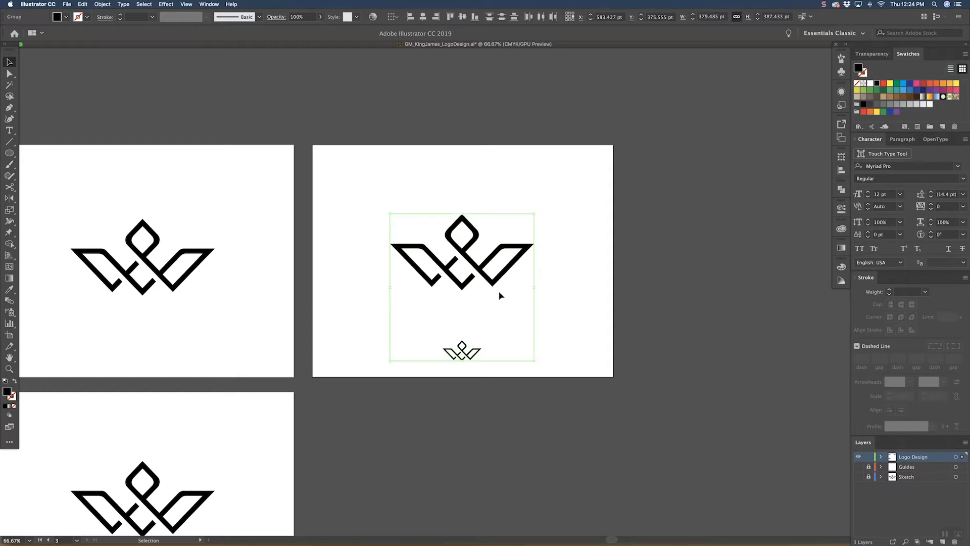
{"action": "left_click", "coordinate": [524, 259]}
{"action": "left_click", "coordinate": [463, 341]}
{"action": "key", "text": "Delete"}
{"action": "left_click_drag", "start_coordinate": [485, 274], "coordinate": [445, 407]}
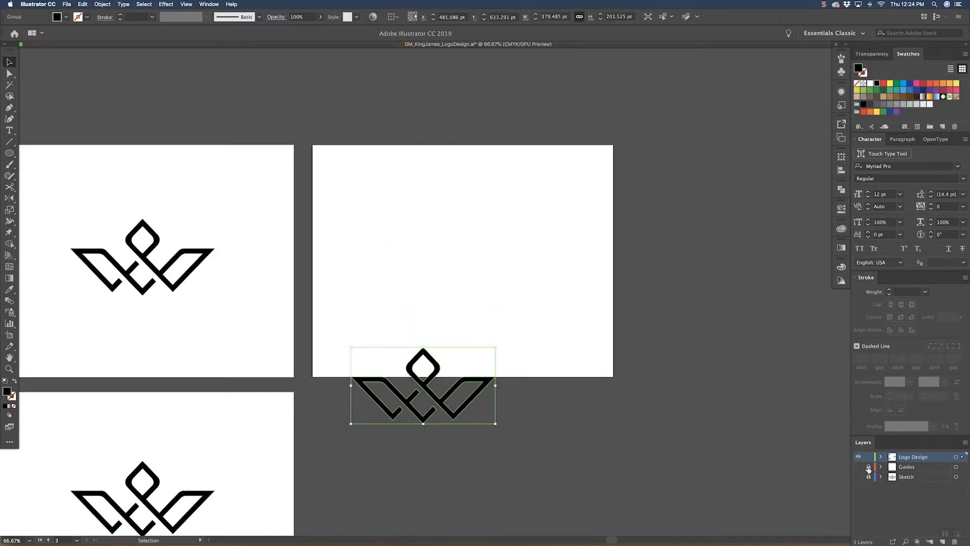
Step: Show the Guides layer and draw on it an unfilled, stroked rectangle about 233 × 222 pt in the new artboard's upper-left corner
{"action": "left_click", "coordinate": [858, 468]}
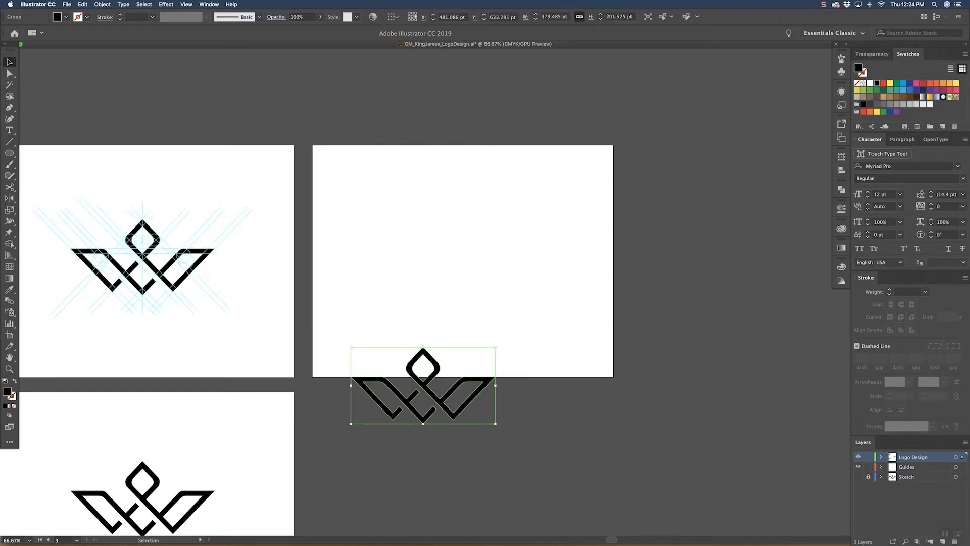
{"action": "left_click", "coordinate": [905, 466]}
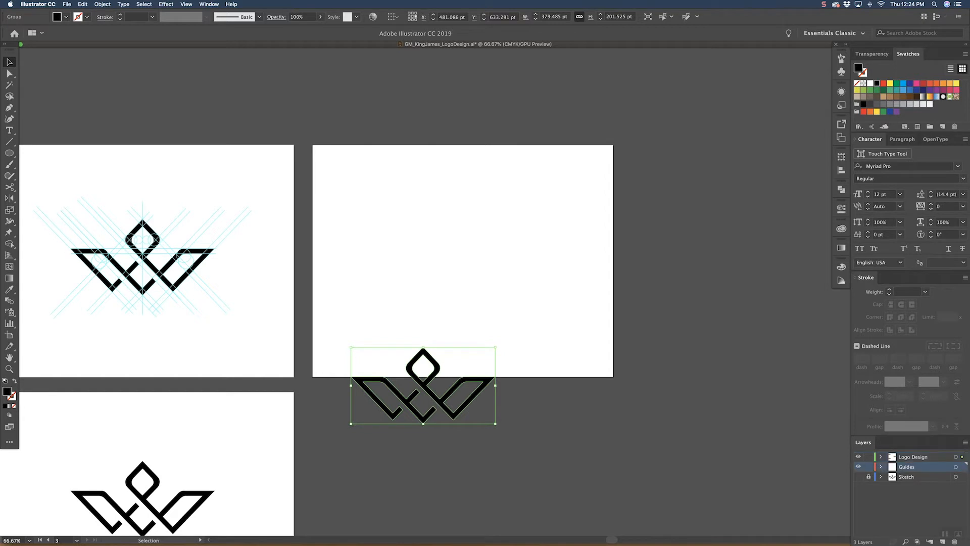
{"action": "left_click_drag", "start_coordinate": [9, 153], "coordinate": [59, 153]}
{"action": "left_click_drag", "start_coordinate": [316, 148], "coordinate": [402, 229]}
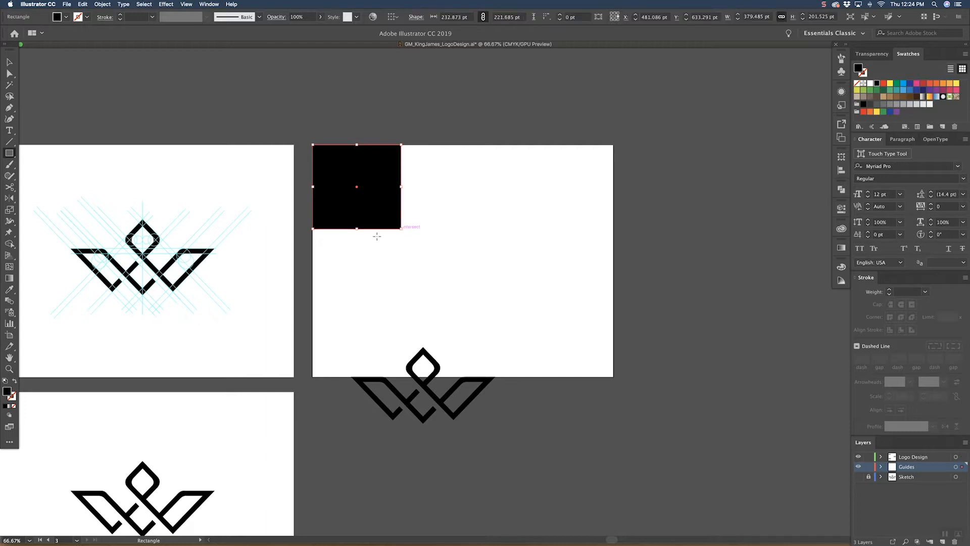
{"action": "left_click", "coordinate": [14, 380]}
{"action": "key", "text": "v"}
Step: Duplicate the rectangle into a row of three adjoining cells and copy that row directly below
{"action": "left_click_drag", "start_coordinate": [404, 179], "coordinate": [601, 167]}
{"action": "left_click", "coordinate": [601, 165]}
{"action": "left_click_drag", "start_coordinate": [385, 203], "coordinate": [373, 204]}
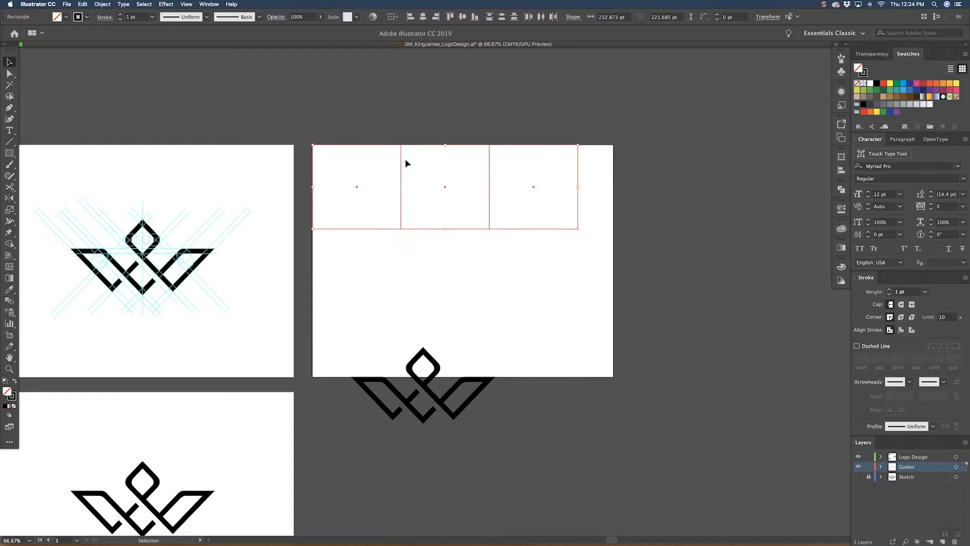
{"action": "left_click_drag", "start_coordinate": [401, 161], "coordinate": [397, 247]}
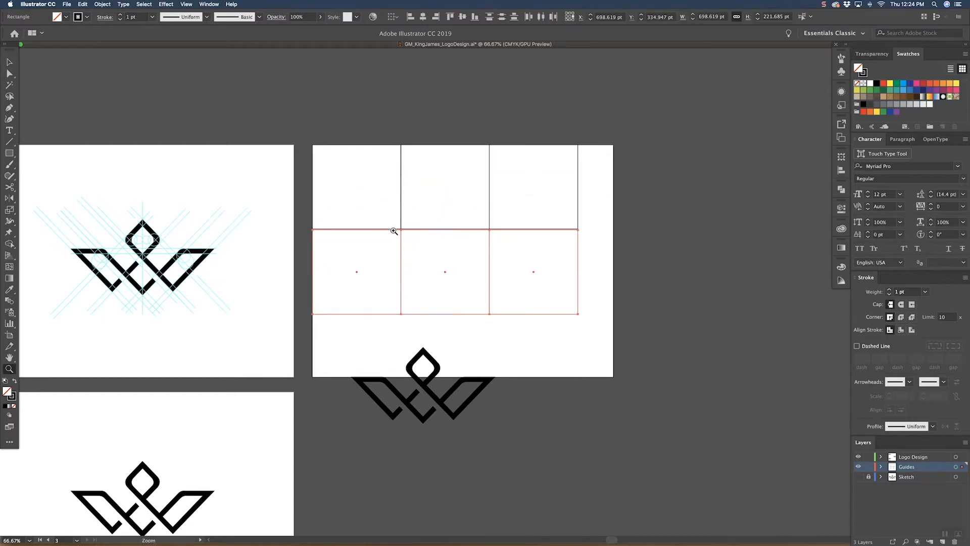
{"action": "scroll", "coordinate": [393, 228], "scroll_direction": "up", "scroll_amount": 3}
{"action": "left_click_drag", "start_coordinate": [409, 234], "coordinate": [409, 232]}
Step: Scale the six-cell grid so that it fills the whole artboard
{"action": "key", "text": "super+minus"}
{"action": "key", "text": "super+minus"}
{"action": "key", "text": "super+minus"}
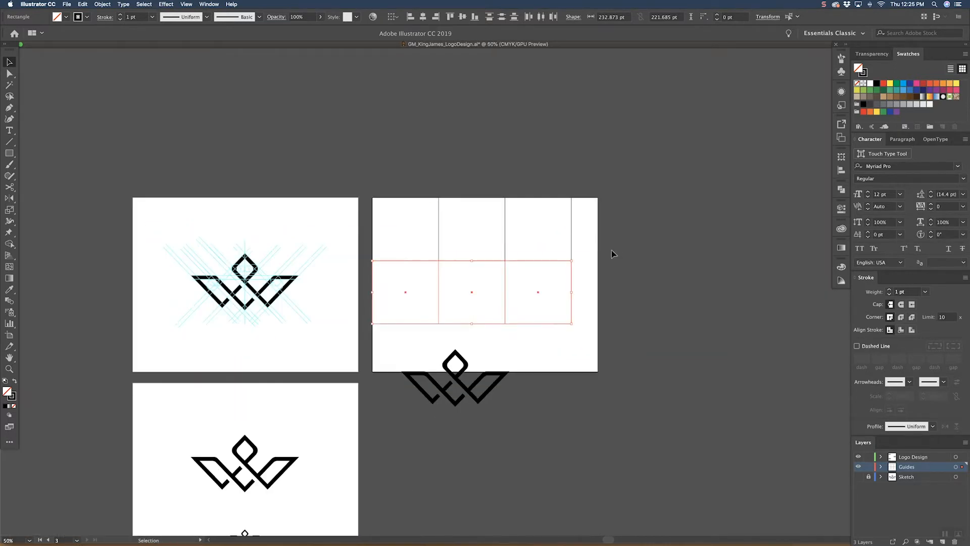
{"action": "left_click", "coordinate": [614, 238]}
{"action": "left_click_drag", "start_coordinate": [456, 294], "coordinate": [456, 293]}
{"action": "left_click_drag", "start_coordinate": [572, 324], "coordinate": [598, 372]}
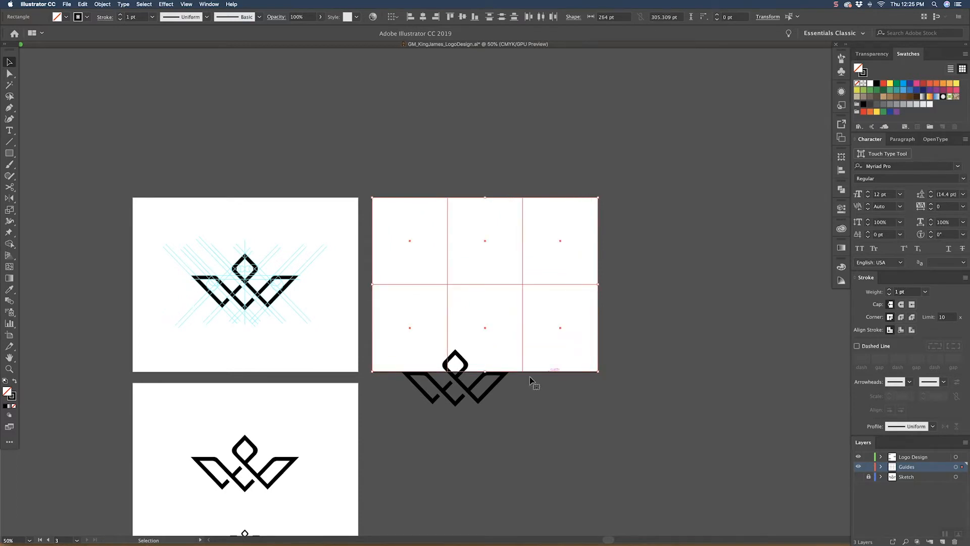
Step: Move the logo below the artboard and rework the grid into three rows of three cells, each about 264 × 204 pt
{"action": "left_click_drag", "start_coordinate": [493, 387], "coordinate": [491, 431]}
{"action": "left_click_drag", "start_coordinate": [642, 256], "coordinate": [410, 292]}
{"action": "left_click_drag", "start_coordinate": [486, 371], "coordinate": [492, 316]}
{"action": "left_click_drag", "start_coordinate": [413, 329], "coordinate": [520, 329]}
{"action": "left_click", "coordinate": [620, 267]}
{"action": "left_click_drag", "start_coordinate": [465, 296], "coordinate": [426, 323]}
{"action": "left_click_drag", "start_coordinate": [486, 363], "coordinate": [485, 372]}
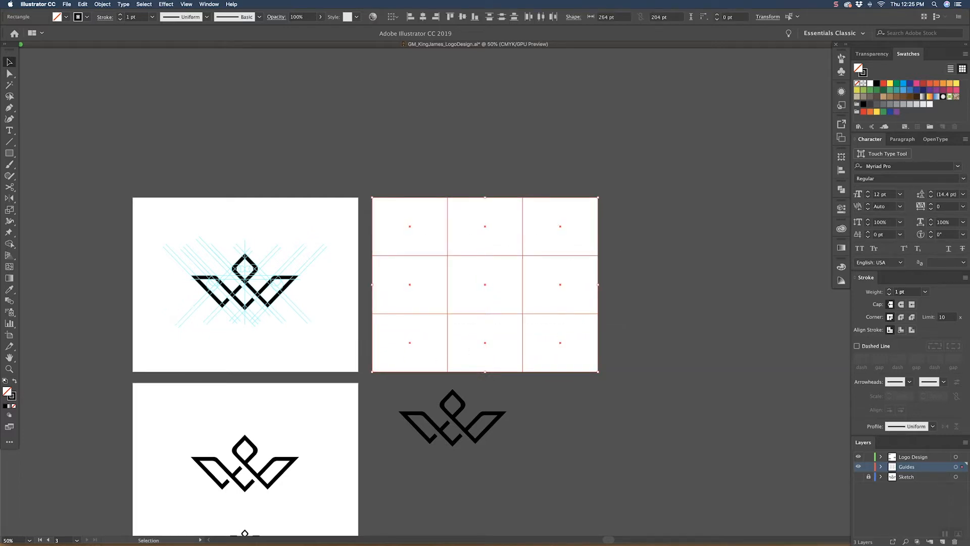
Step: Give the grid cells a grey 0.25 pt stroke and lock the Guides layer
{"action": "key", "text": "x"}
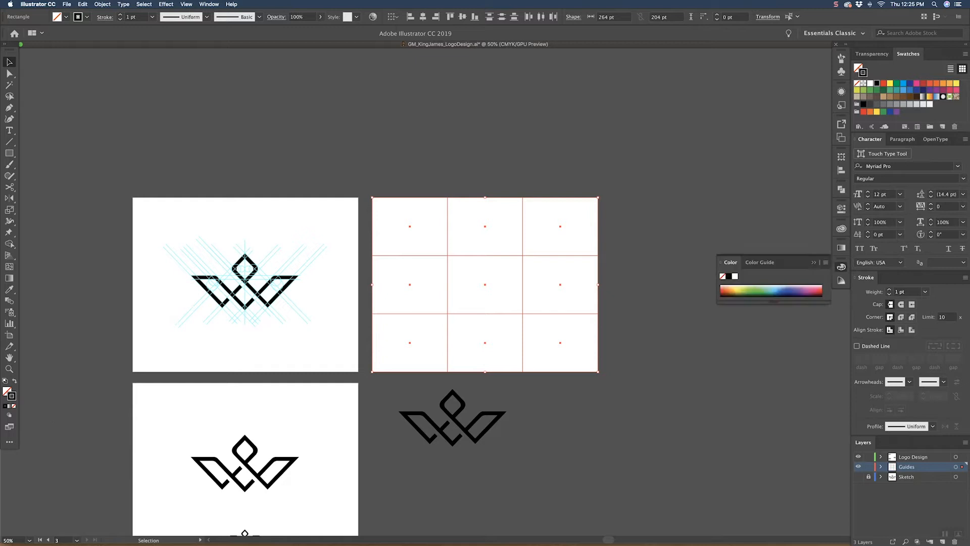
{"action": "left_click", "coordinate": [813, 262]}
{"action": "left_click", "coordinate": [897, 105]}
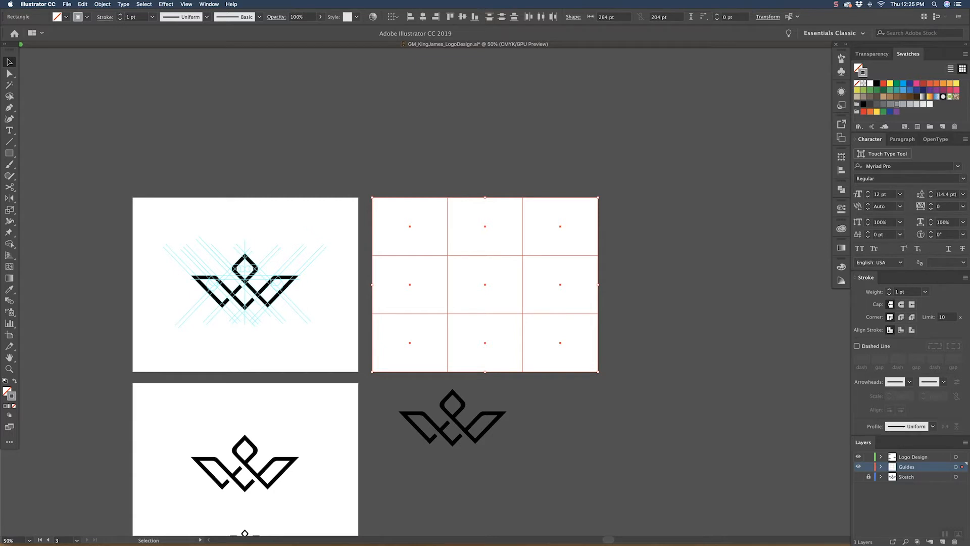
{"action": "left_click", "coordinate": [926, 292]}
{"action": "left_click", "coordinate": [936, 301]}
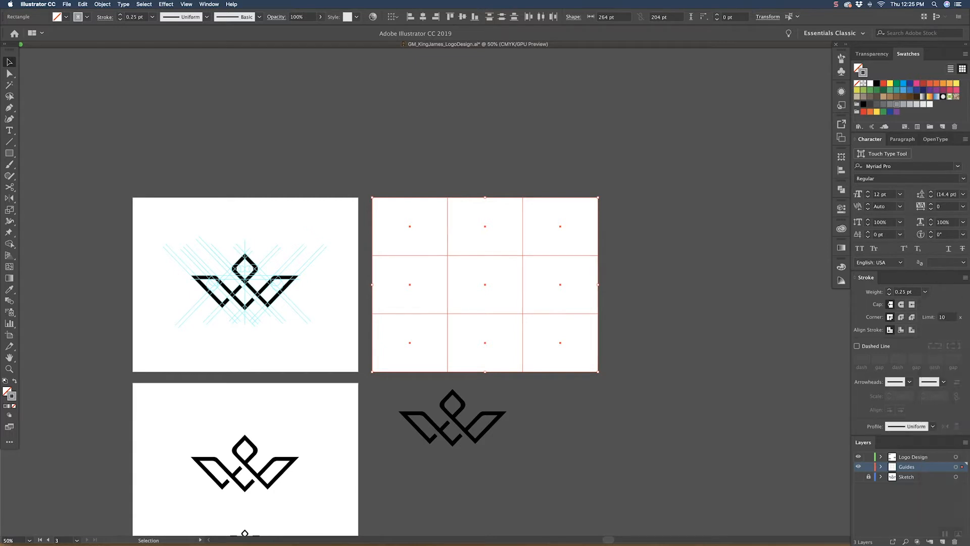
{"action": "left_click", "coordinate": [762, 328]}
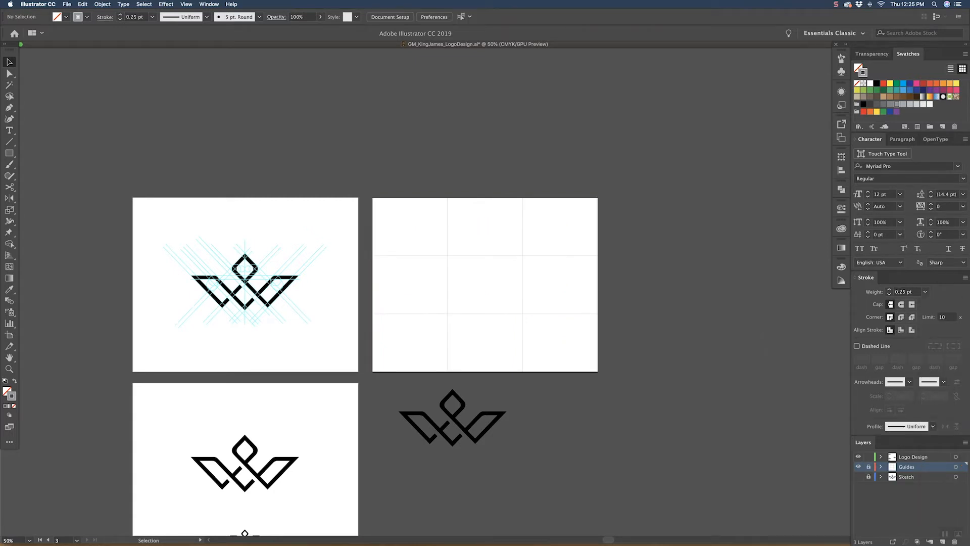
Step: Scale the loose logo down and place it in the grid's upper-left cell
{"action": "left_click", "coordinate": [456, 422]}
{"action": "left_click_drag", "start_coordinate": [456, 422], "coordinate": [415, 230]}
{"action": "left_click", "coordinate": [430, 177]}
Step: Fill the logo in the upper-left cell with dark grey and shrink it to leave room for text beneath
{"action": "key", "text": "super+1"}
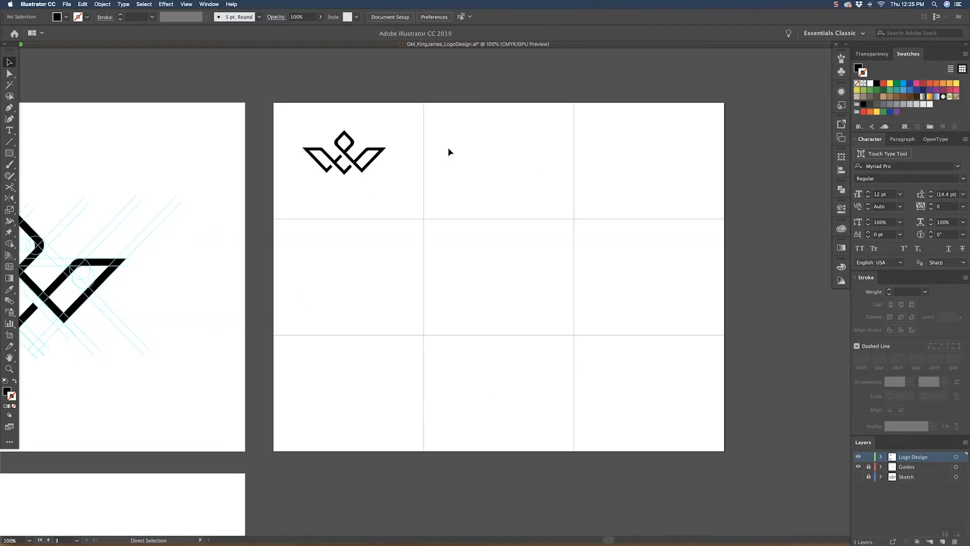
{"action": "left_click_drag", "start_coordinate": [369, 211], "coordinate": [369, 323]}
{"action": "left_click", "coordinate": [385, 269]}
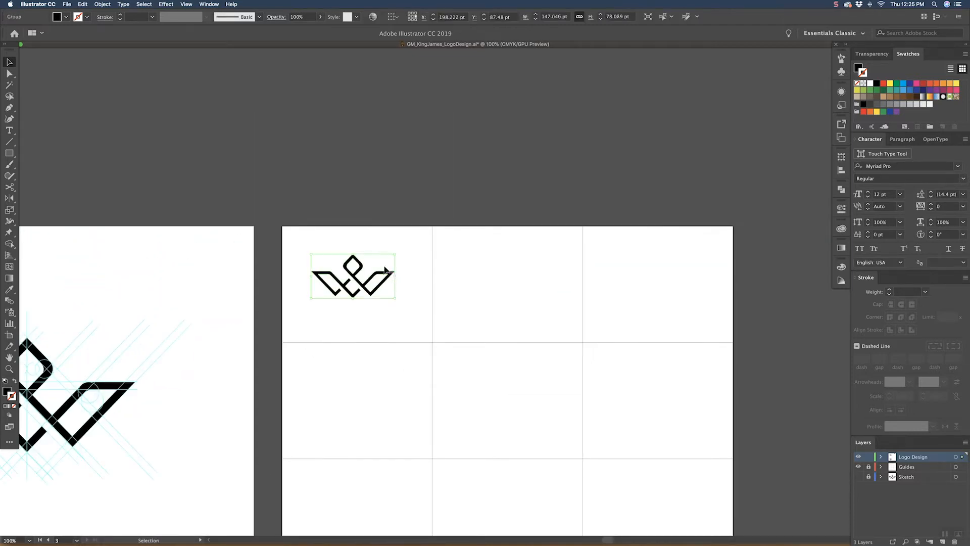
{"action": "key", "text": "F6"}
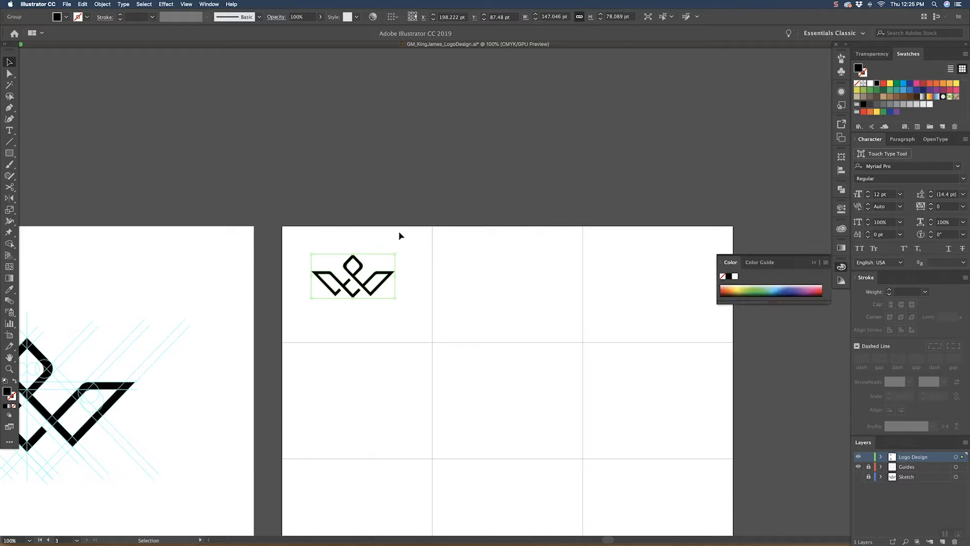
{"action": "key", "text": "F6"}
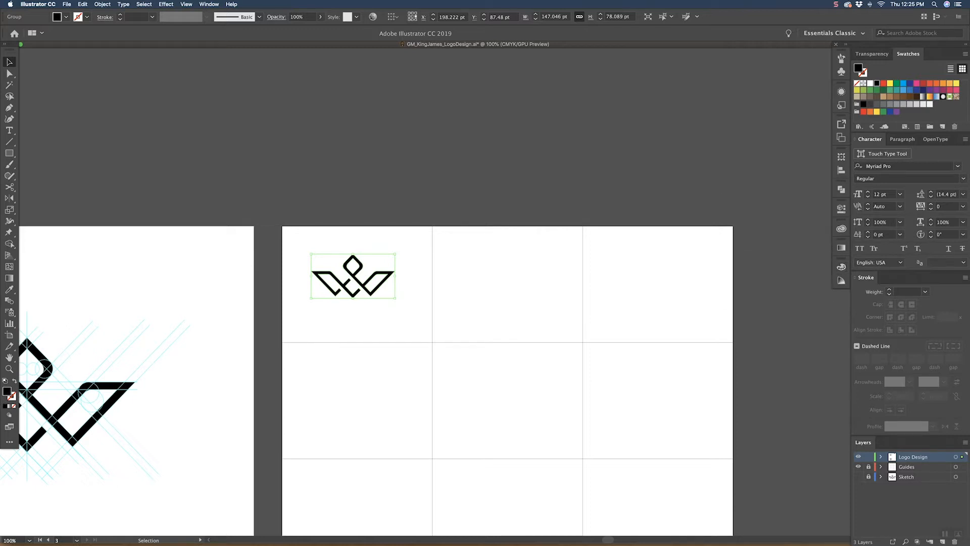
{"action": "left_click", "coordinate": [883, 105]}
{"action": "left_click_drag", "start_coordinate": [355, 300], "coordinate": [354, 282]}
{"action": "left_click", "coordinate": [391, 225]}
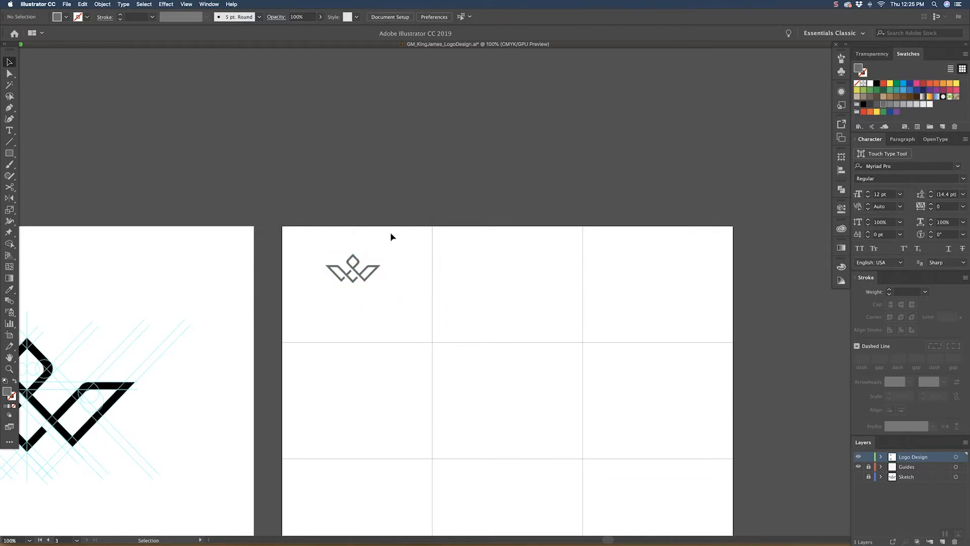
Step: Add the text KING JAMES in Myriad Pro, enlarge it to about 21.67 pt and centre it under the logo
{"action": "key", "text": "t"}
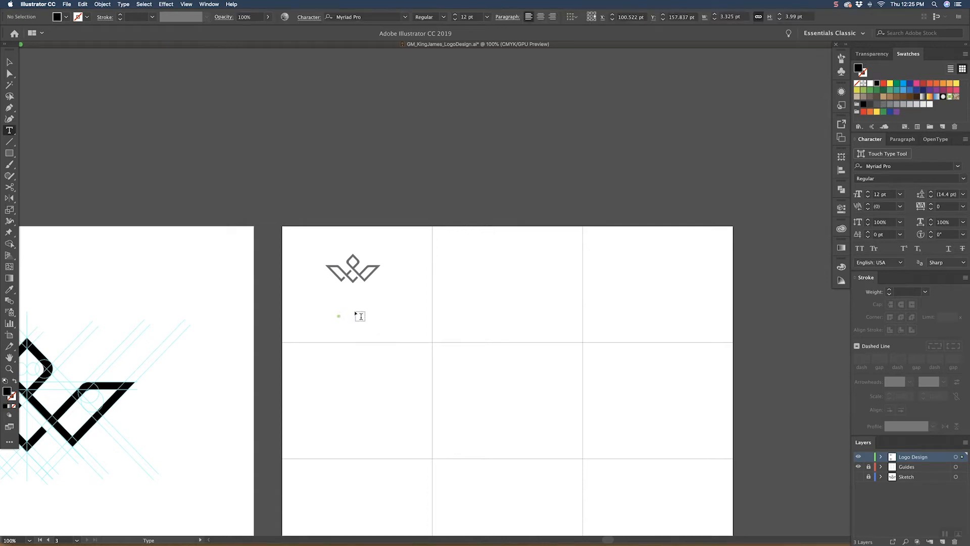
{"action": "key", "text": "v"}
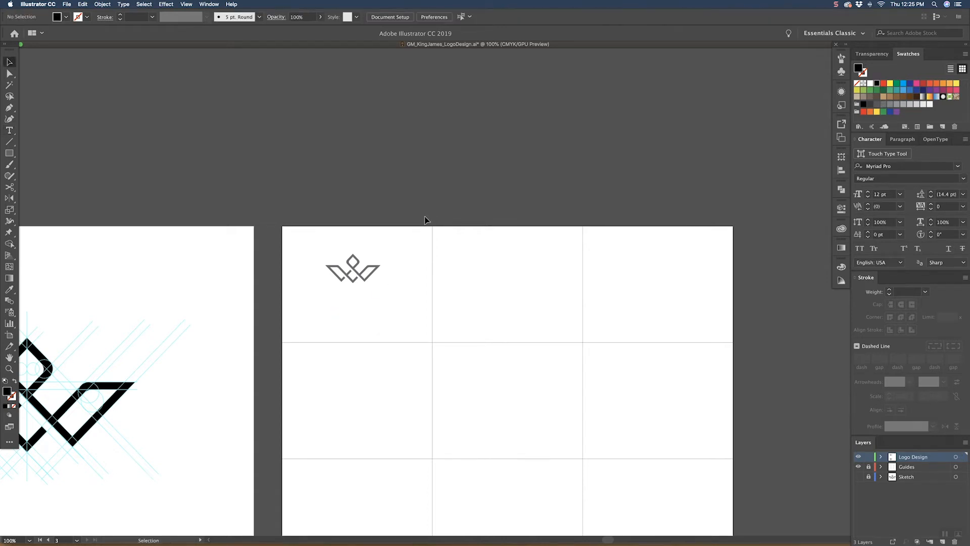
{"action": "key", "text": "t"}
{"action": "left_click", "coordinate": [318, 318]}
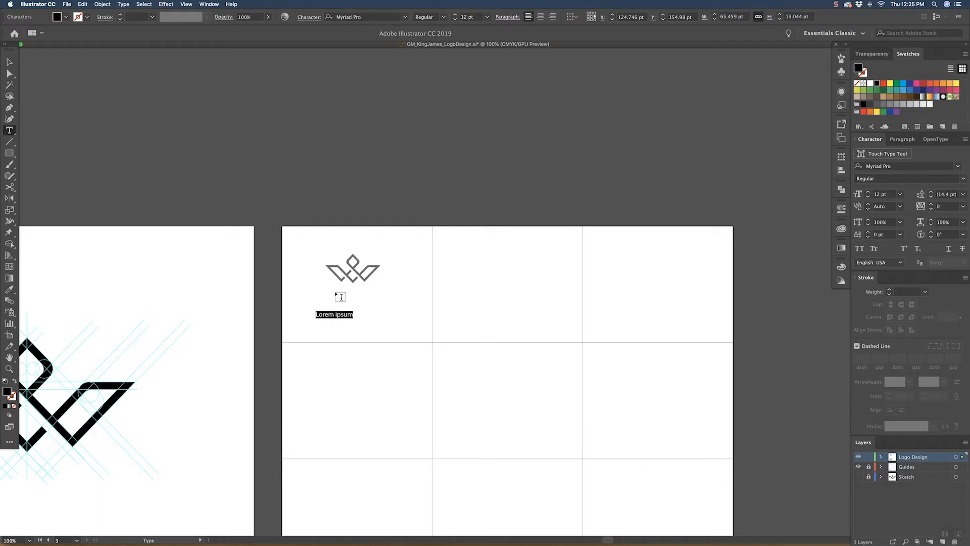
{"action": "type", "text": "KING JAMES"}
{"action": "key", "text": "Escape"}
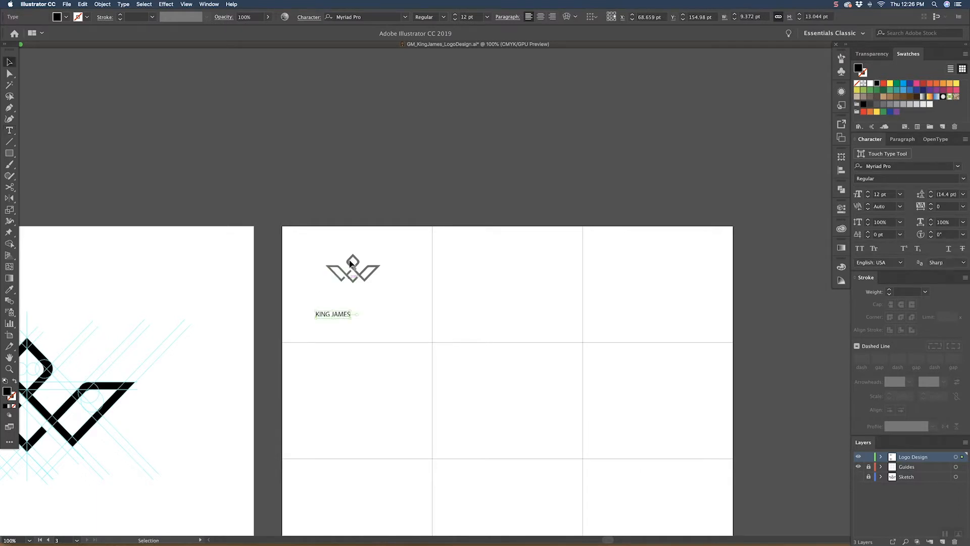
{"action": "left_click_drag", "start_coordinate": [351, 311], "coordinate": [374, 299]}
Step: Switch to Gmail in Chrome and search for the client contact's e-mails to look up the company name
{"action": "key", "text": "super+Tab"}
{"action": "key", "text": "super+Tab"}
{"action": "key", "text": "super+Tab"}
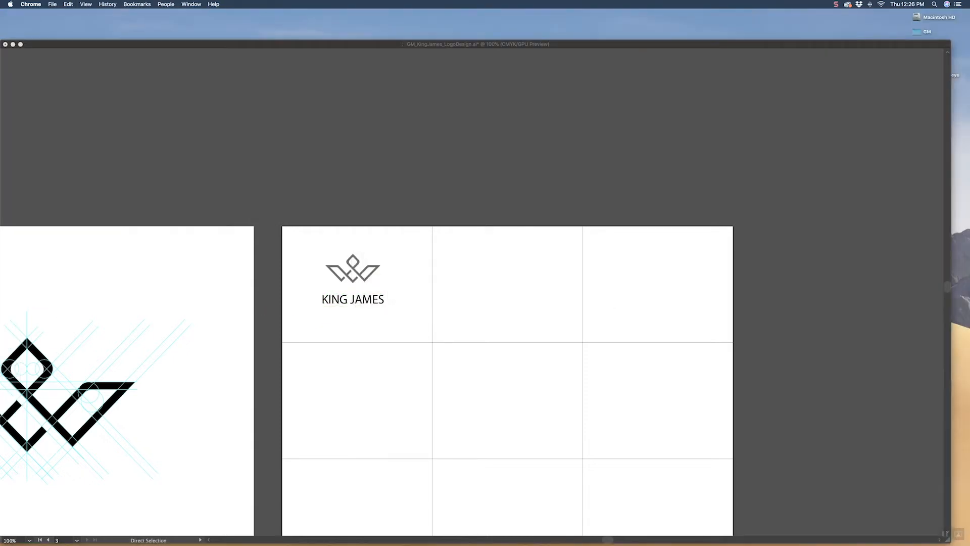
{"action": "left_click", "coordinate": [609, 531]}
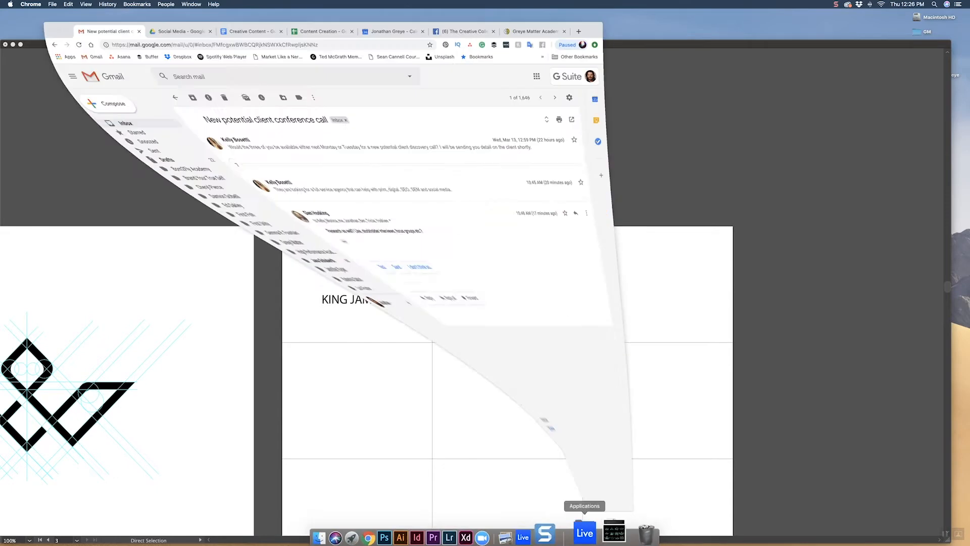
{"action": "left_click", "coordinate": [75, 123]}
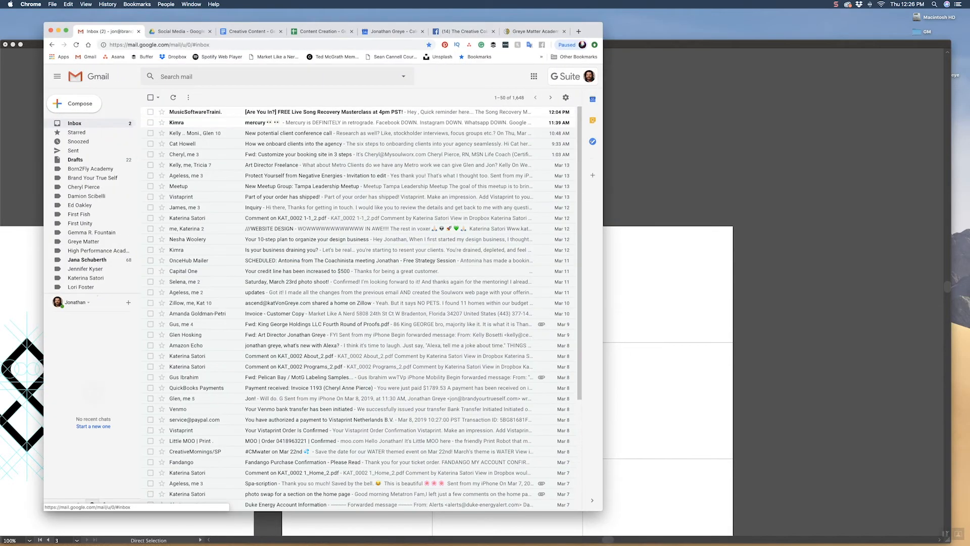
{"action": "left_click", "coordinate": [202, 77]}
{"action": "type", "text": "GUS"}
{"action": "key", "text": "Down"}
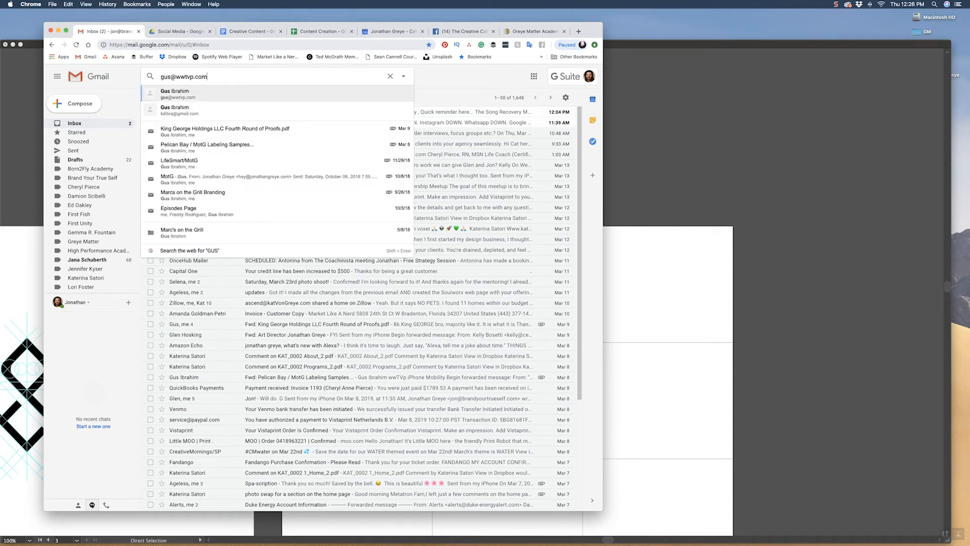
{"action": "key", "text": "Return"}
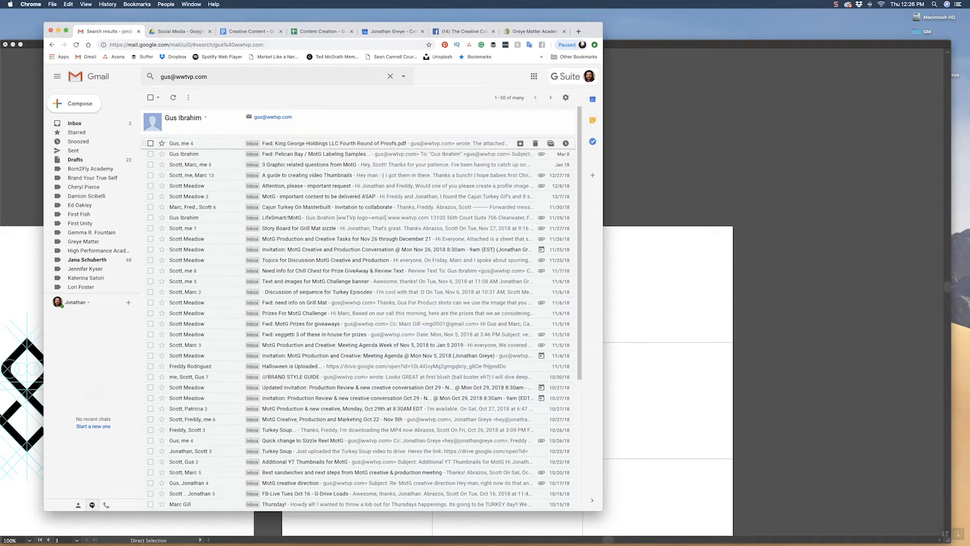
Step: Switch back to Illustrator and replace JAMES with GEORGE in the text under the logo
{"action": "key", "text": "super+Tab"}
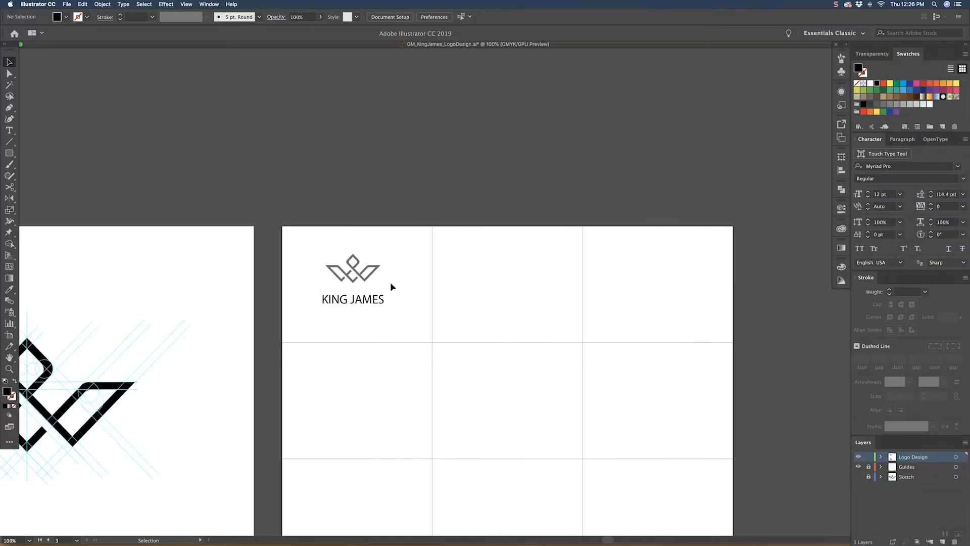
{"action": "double_click", "coordinate": [367, 302]}
{"action": "left_click_drag", "start_coordinate": [350, 301], "coordinate": [385, 301]}
{"action": "type", "text": "GEORGE"}
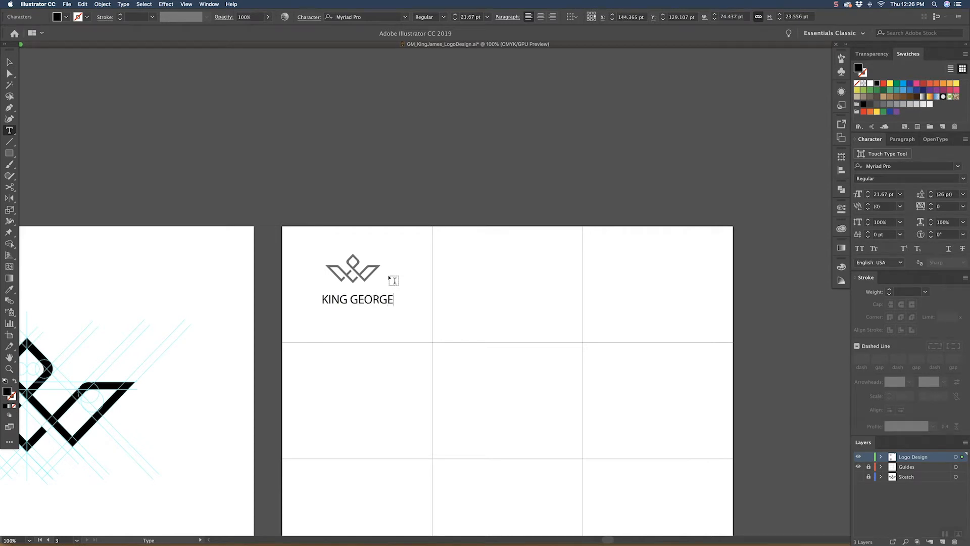
Step: Recheck the company name in Gmail and add a duplicated text line reading HOLDINGS LLC below KING GEORGE
{"action": "key", "text": "super+Tab"}
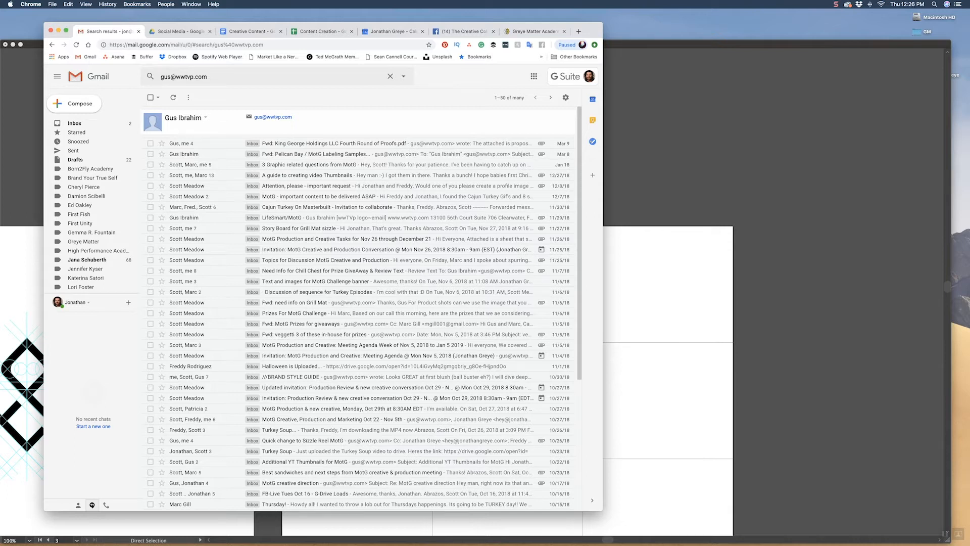
{"action": "key", "text": "super+Tab"}
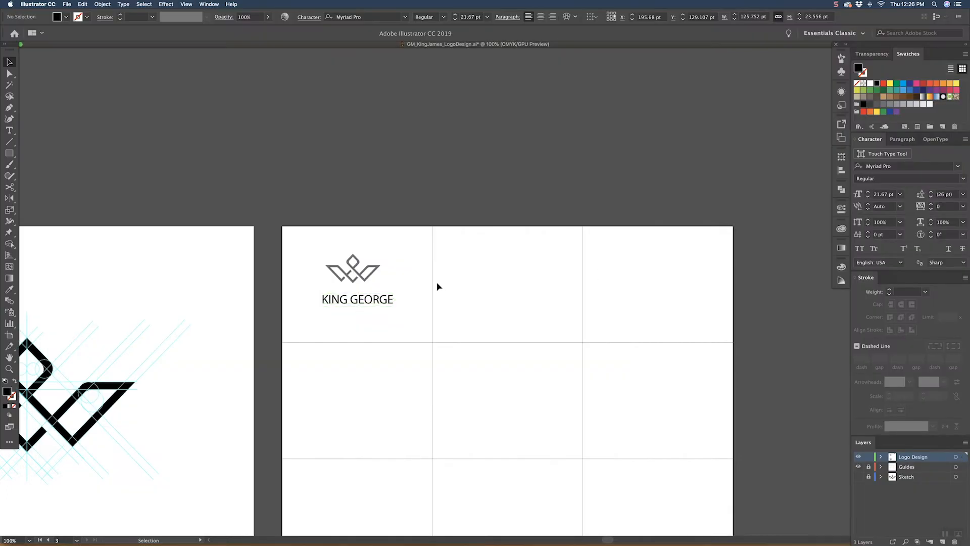
{"action": "left_click_drag", "start_coordinate": [379, 302], "coordinate": [378, 319]}
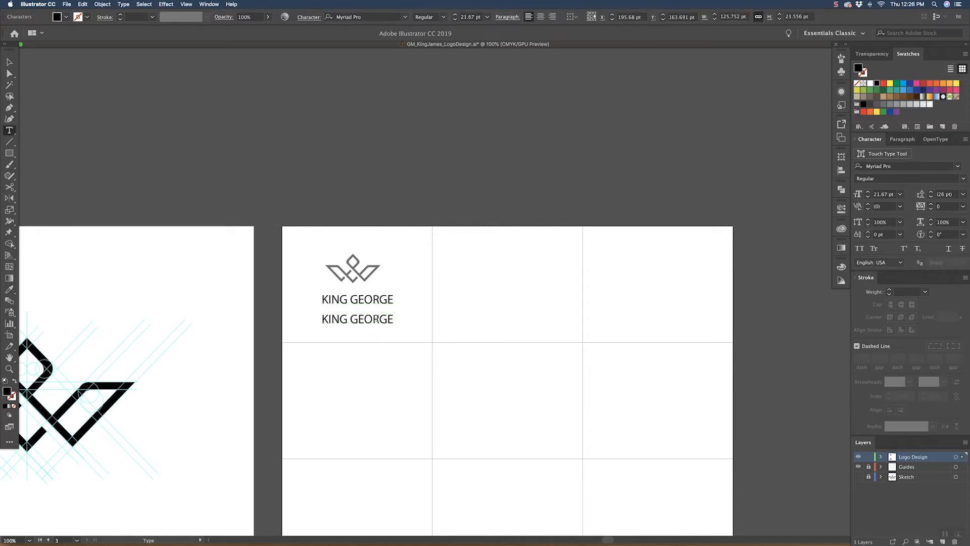
{"action": "triple_click", "coordinate": [377, 317]}
{"action": "type", "text": "HOLDINGS"}
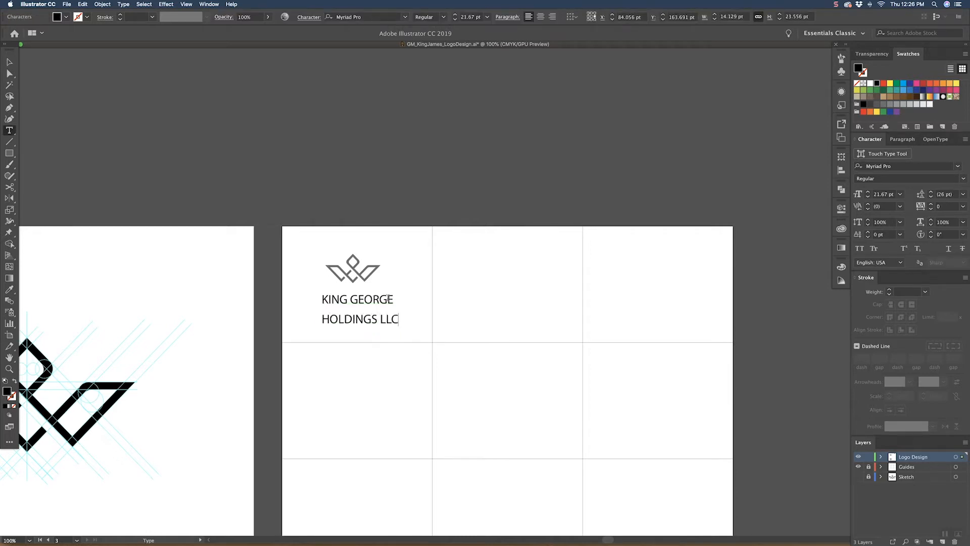
{"action": "type", "text": " LLC"}
Step: Complete the lower line as HOLDINGS LLC and fill both text lines with a dark grey swatch matching the logo
{"action": "key", "text": "Escape"}
{"action": "left_click", "coordinate": [376, 302]}
{"action": "left_click", "coordinate": [339, 19]}
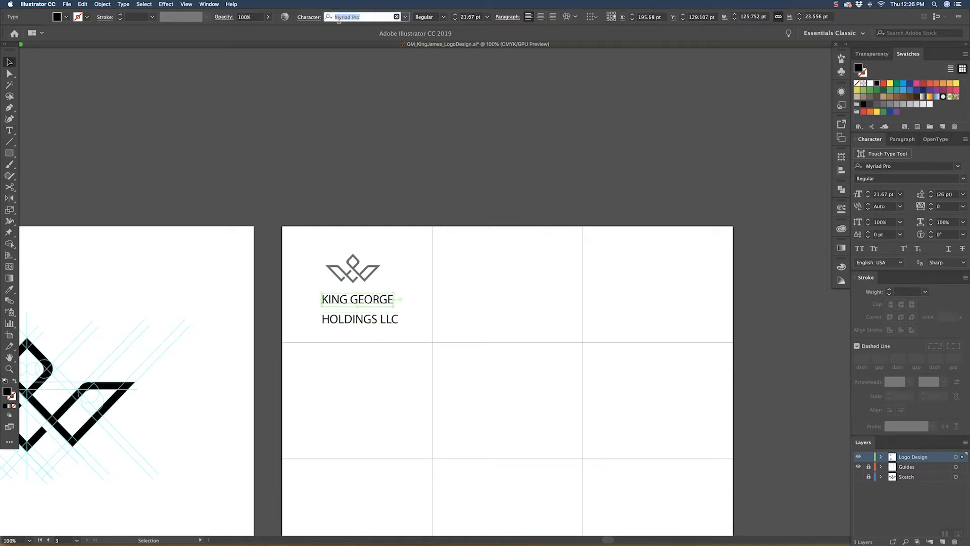
{"action": "left_click", "coordinate": [390, 319]}
{"action": "left_click", "coordinate": [379, 296], "text": "shift"}
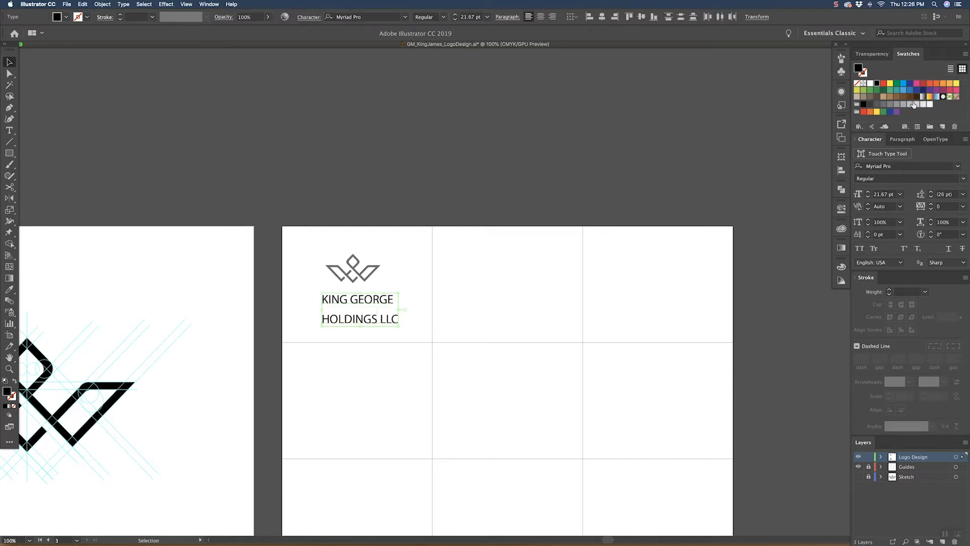
{"action": "left_click", "coordinate": [882, 105]}
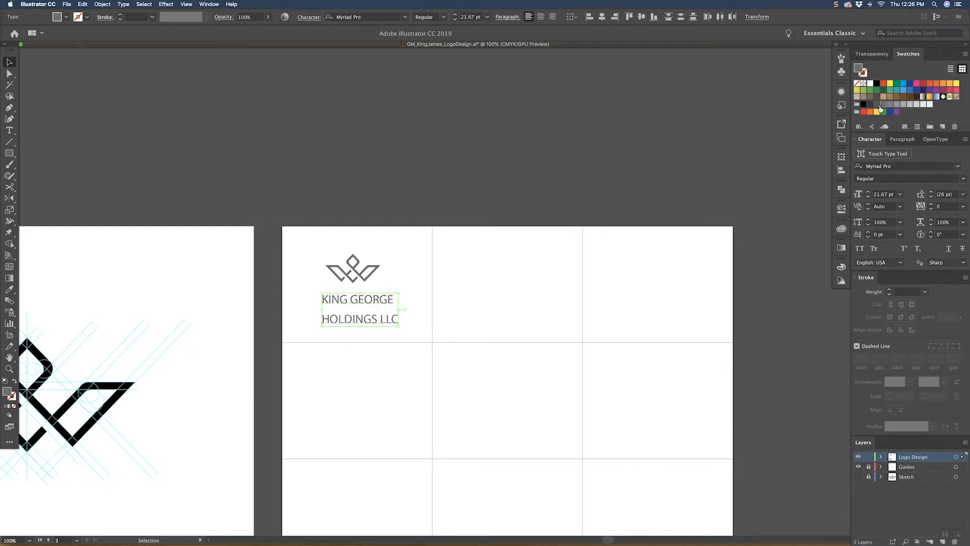
{"action": "left_click", "coordinate": [387, 212]}
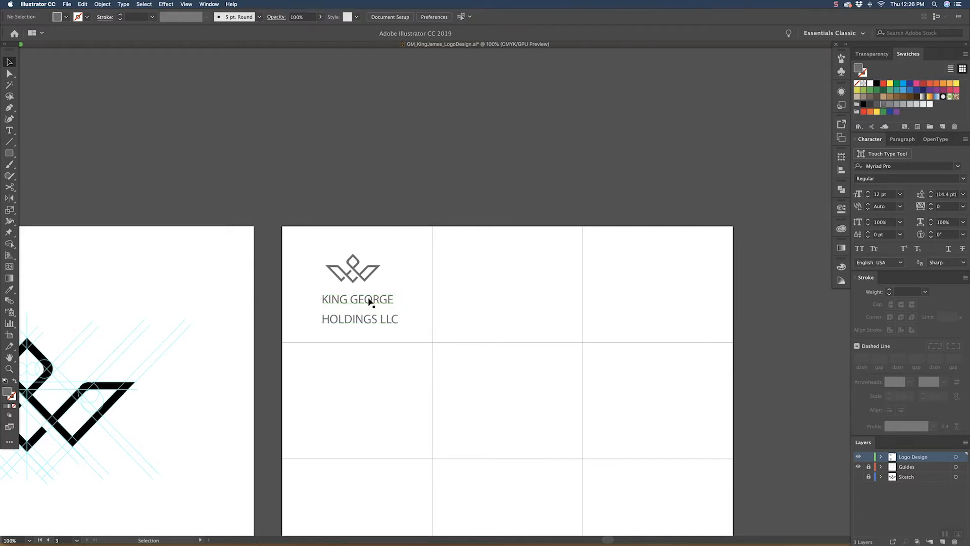
Step: Set the KING GEORGE line in Big Caslon Medium and widen its tracking to 40
{"action": "left_click", "coordinate": [370, 302]}
{"action": "left_click", "coordinate": [360, 17]}
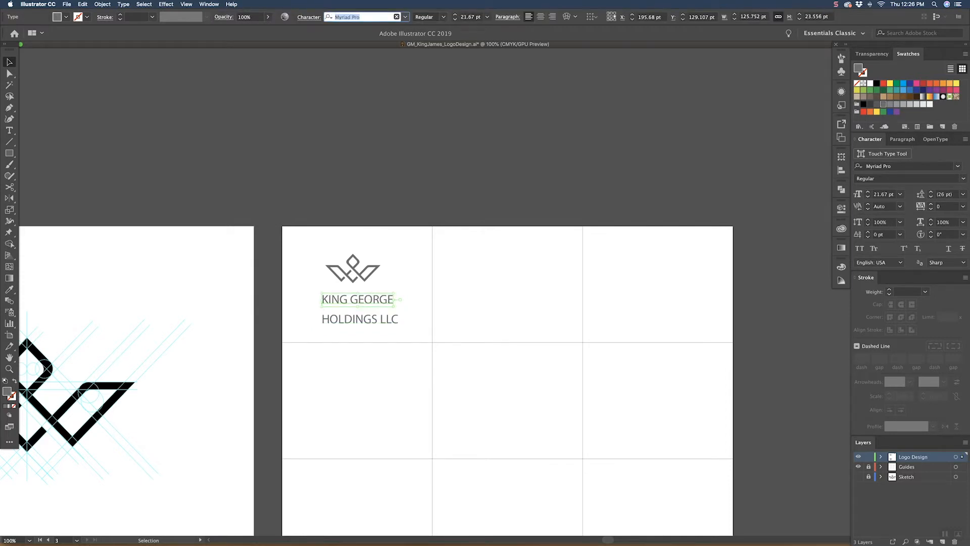
{"action": "type", "text": "CASL"}
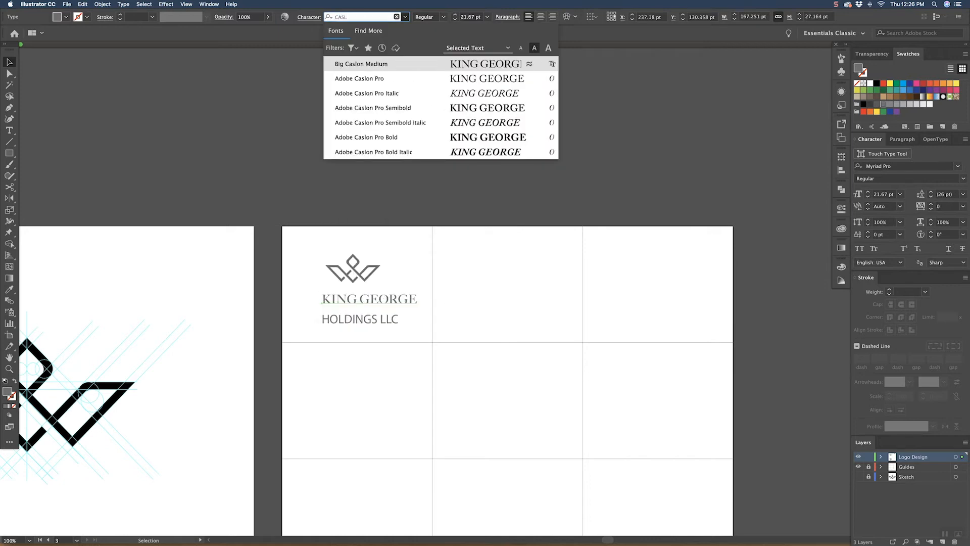
{"action": "key", "text": "Up"}
{"action": "left_click", "coordinate": [366, 61]}
{"action": "key", "text": "alt+Right"}
{"action": "key", "text": "alt+Right"}
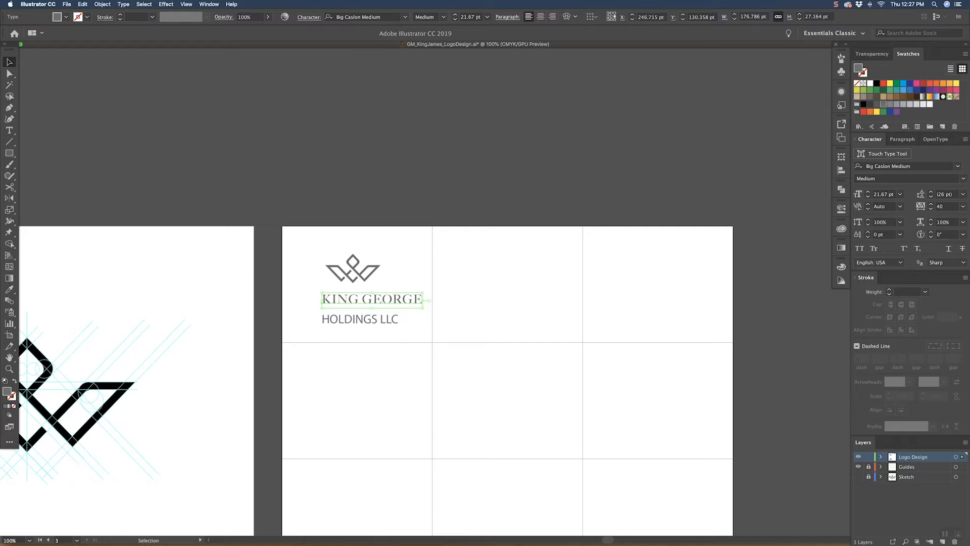
Step: Centre-align KING GEORGE, place it directly beneath the logo and enlarge it to about 24.44 pt
{"action": "key", "text": "super+shift+c"}
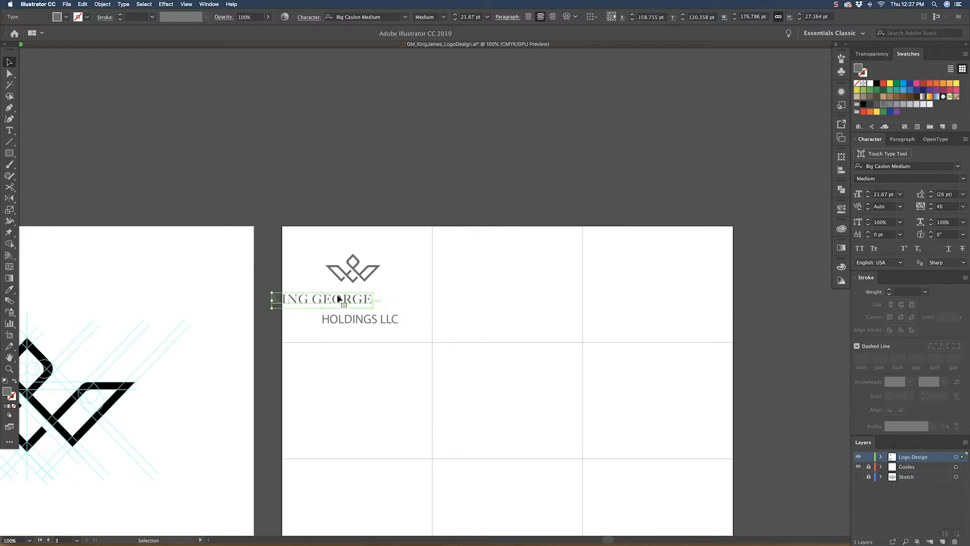
{"action": "key", "text": "super+shift+a"}
{"action": "left_click_drag", "start_coordinate": [353, 301], "coordinate": [379, 298]}
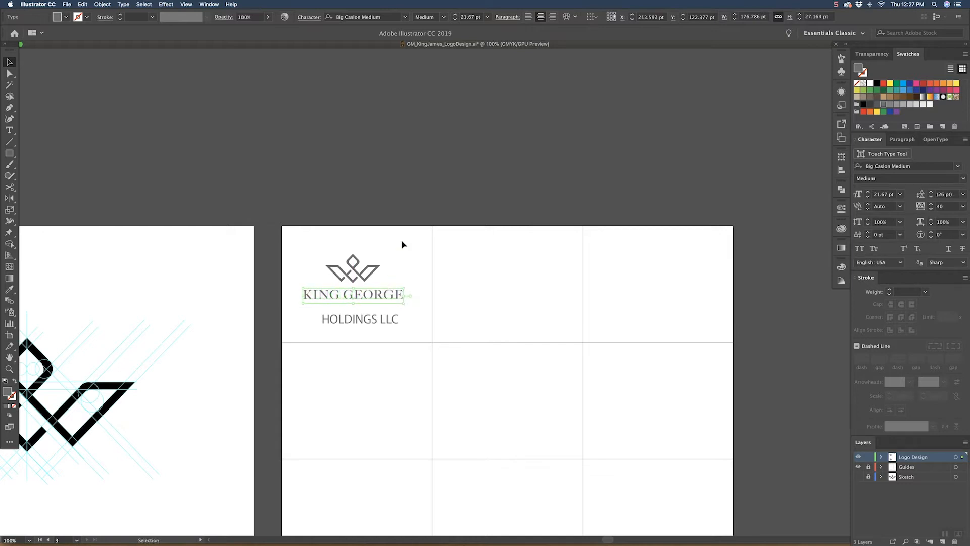
{"action": "left_click", "coordinate": [390, 243]}
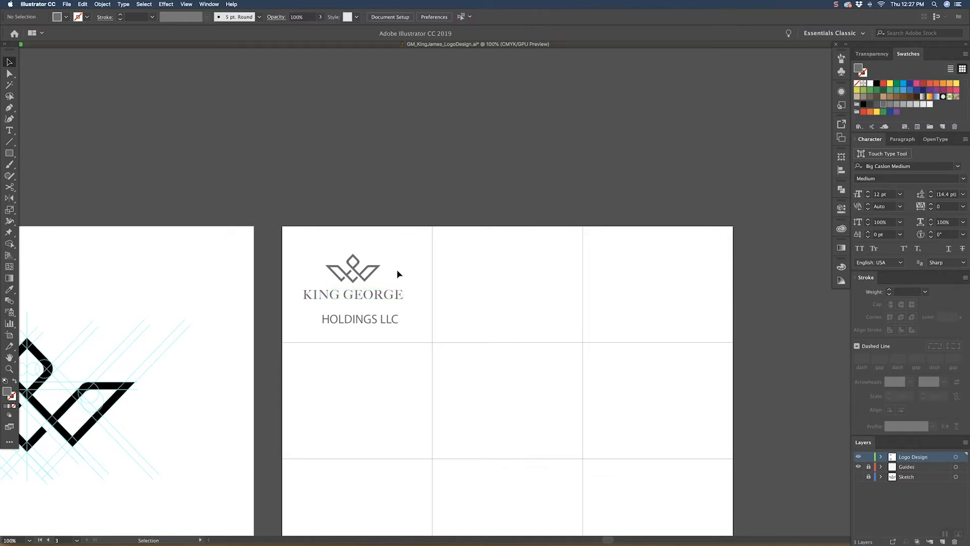
{"action": "left_click", "coordinate": [375, 301]}
{"action": "left_click_drag", "start_coordinate": [404, 295], "coordinate": [413, 296]}
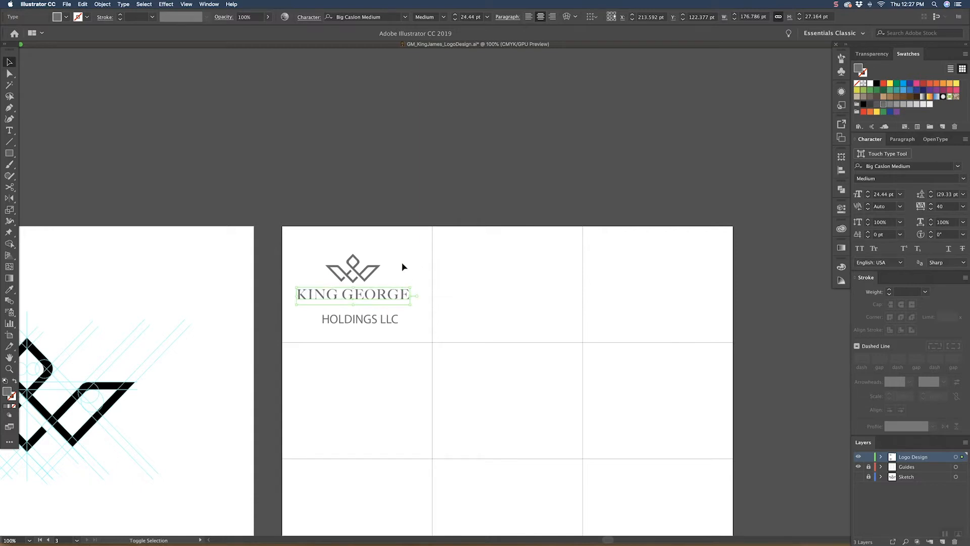
Step: Change the font of the HOLDINGS LLC line to Avenir Black
{"action": "left_click", "coordinate": [377, 338]}
{"action": "left_click", "coordinate": [374, 325]}
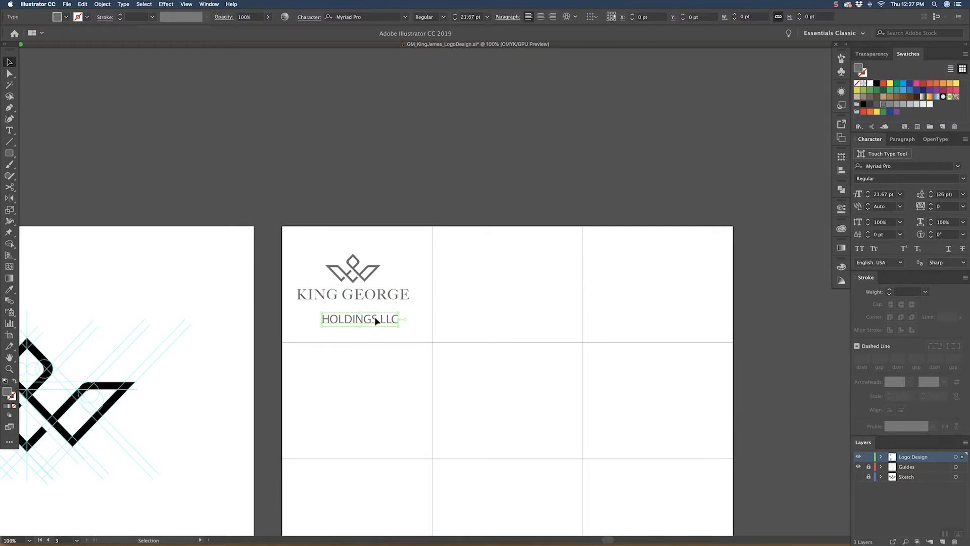
{"action": "left_click", "coordinate": [372, 17]}
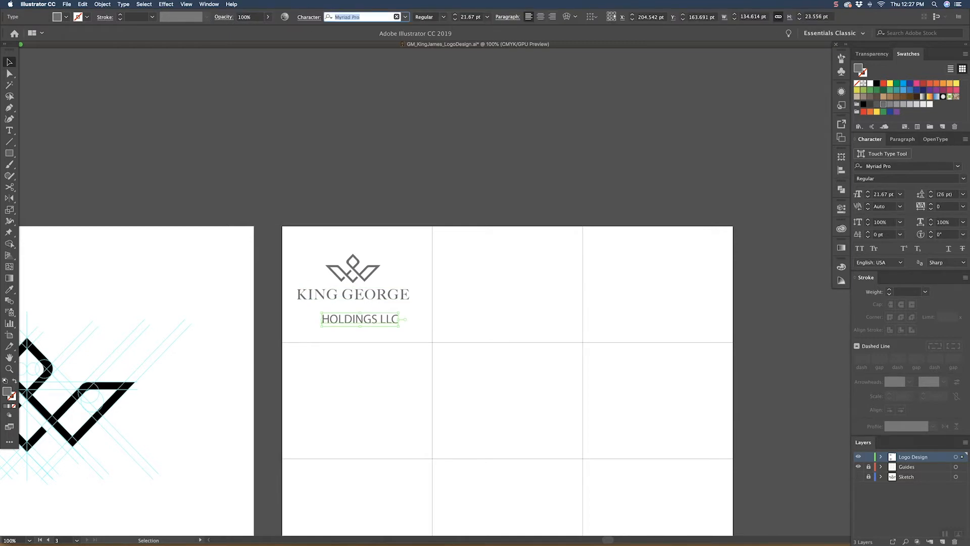
{"action": "type", "text": "AVEN"}
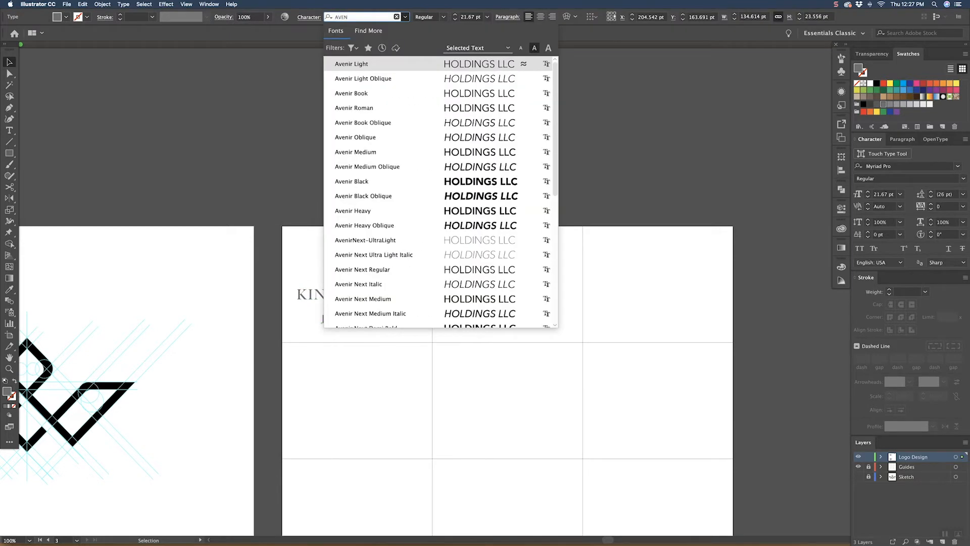
{"action": "key", "text": "Down"}
{"action": "key", "text": "Down"}
{"action": "key", "text": "Down"}
{"action": "key", "text": "Down"}
{"action": "key", "text": "Down"}
{"action": "key", "text": "Down"}
{"action": "key", "text": "Down"}
{"action": "key", "text": "Down"}
{"action": "key", "text": "Return"}
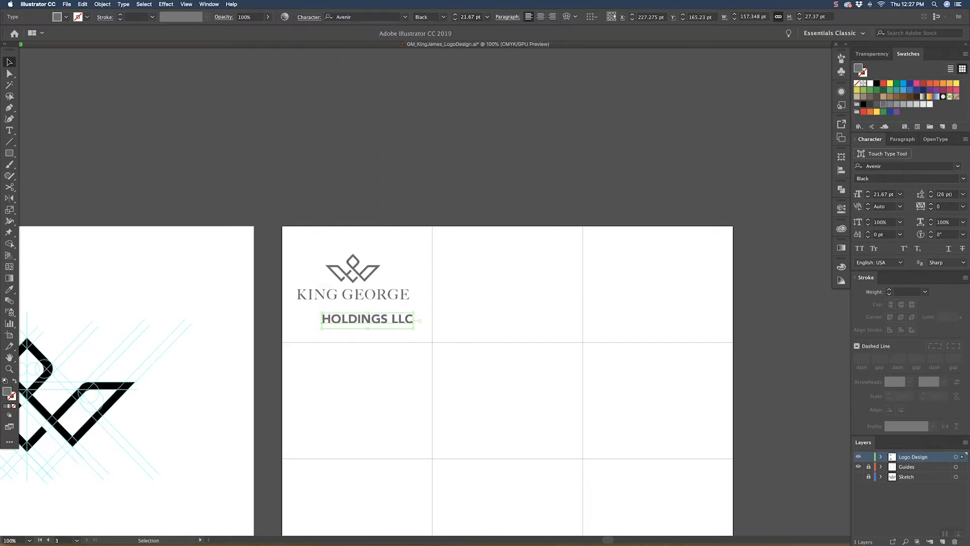
Step: Set HOLDINGS LLC to 12 pt and widen its tracking to 220
{"action": "left_click", "coordinate": [487, 18]}
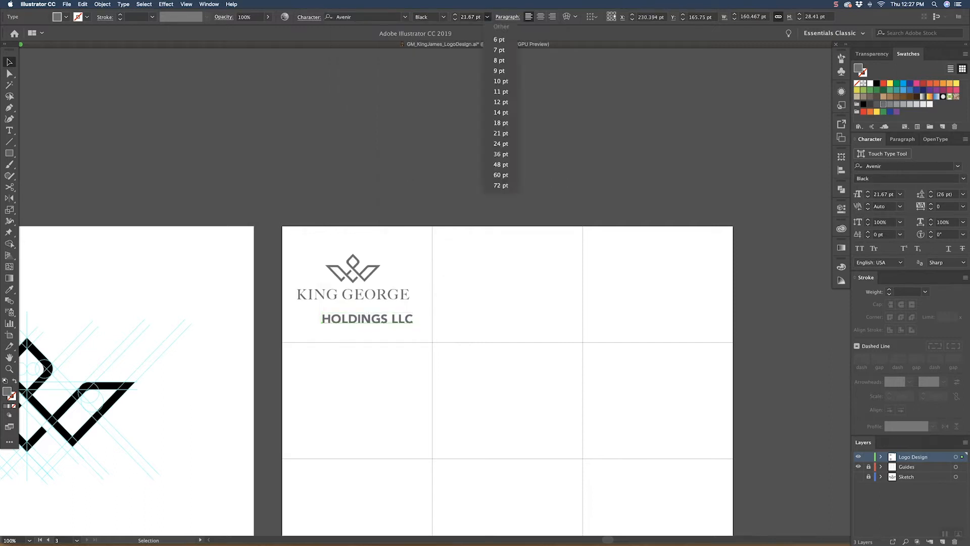
{"action": "left_click", "coordinate": [501, 102]}
{"action": "key", "text": "alt+Right"}
{"action": "key", "text": "alt+Right"}
{"action": "key", "text": "alt+Right"}
{"action": "key", "text": "alt+Right"}
{"action": "key", "text": "alt+Right"}
{"action": "key", "text": "alt+Right"}
{"action": "key", "text": "alt+Right"}
{"action": "key", "text": "alt+Right"}
{"action": "key", "text": "alt+Right"}
{"action": "key", "text": "alt+Right"}
{"action": "key", "text": "alt+Right"}
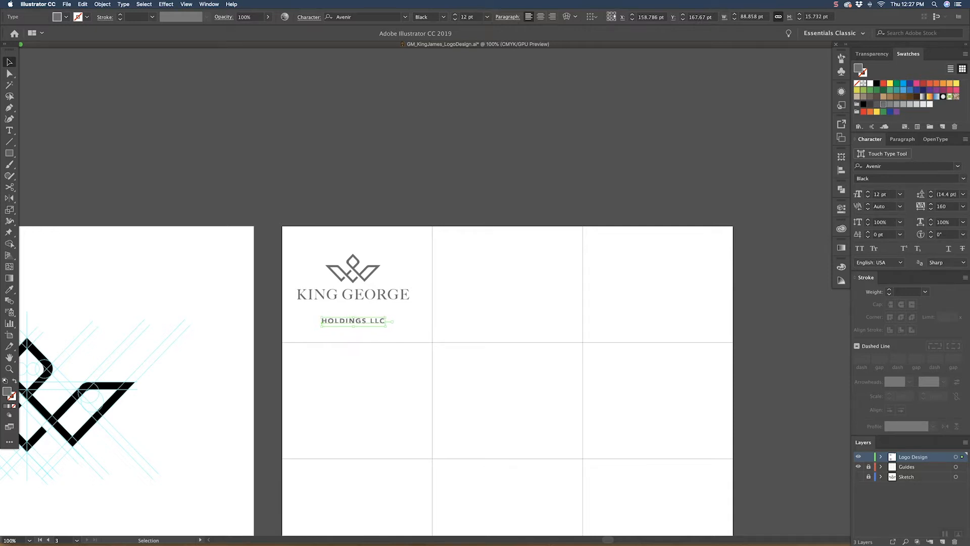
Step: Change HOLDINGS LLC to the Medium weight at 10 pt
{"action": "left_click", "coordinate": [443, 17]}
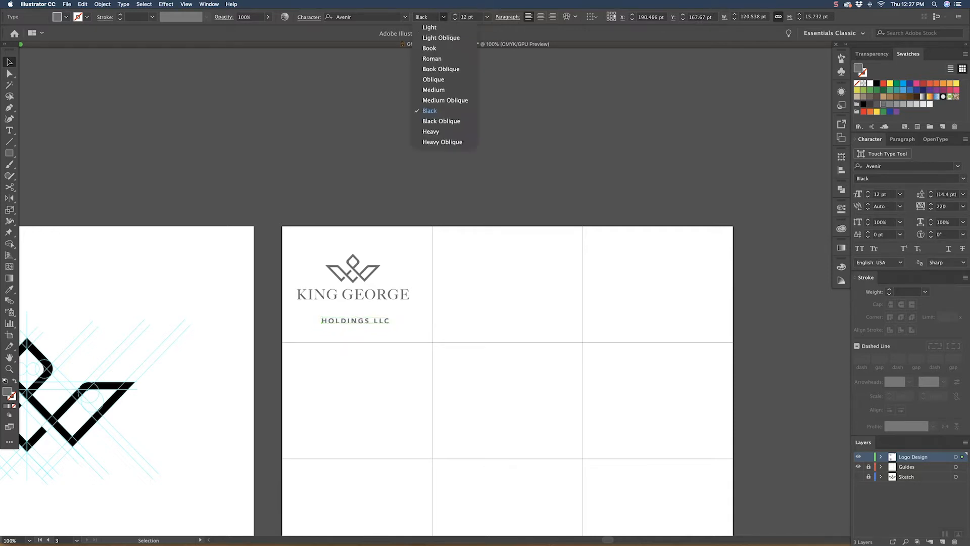
{"action": "left_click", "coordinate": [441, 89]}
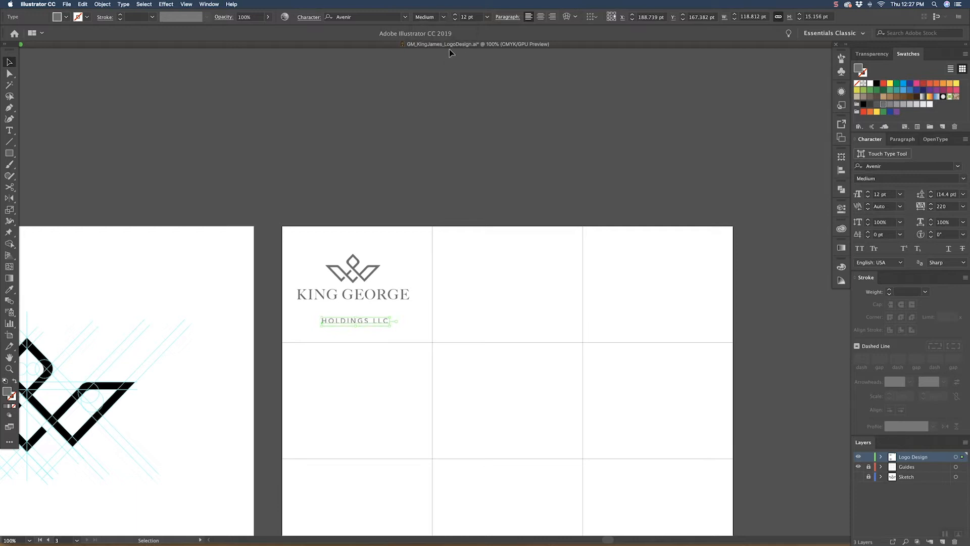
{"action": "left_click", "coordinate": [487, 16]}
{"action": "left_click", "coordinate": [500, 81]}
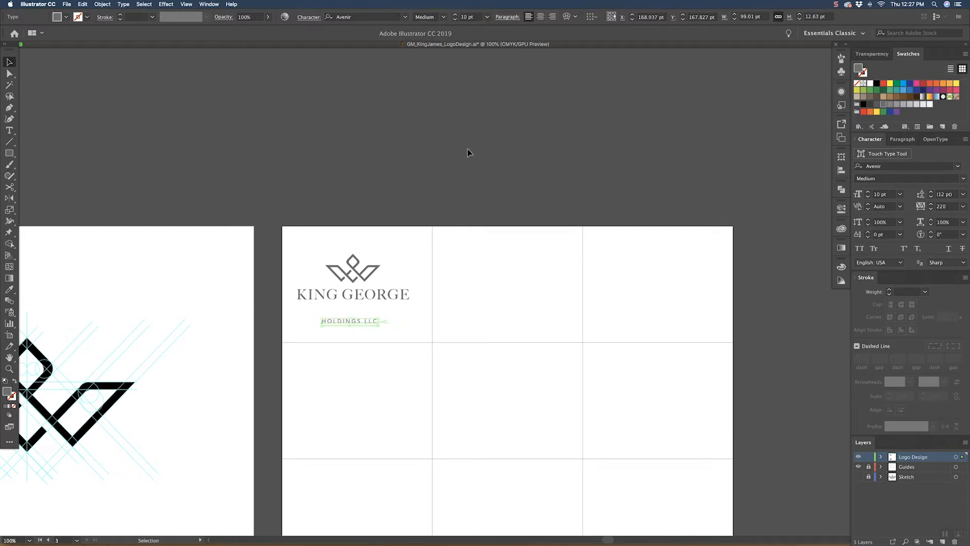
{"action": "left_click", "coordinate": [468, 152]}
Step: Move HOLDINGS LLC up close beneath KING GEORGE and align the logo and both text lines on a common horizontal centre
{"action": "left_click_drag", "start_coordinate": [365, 324], "coordinate": [372, 308]}
{"action": "left_click", "coordinate": [409, 267]}
{"action": "left_click_drag", "start_coordinate": [355, 336], "coordinate": [355, 336]}
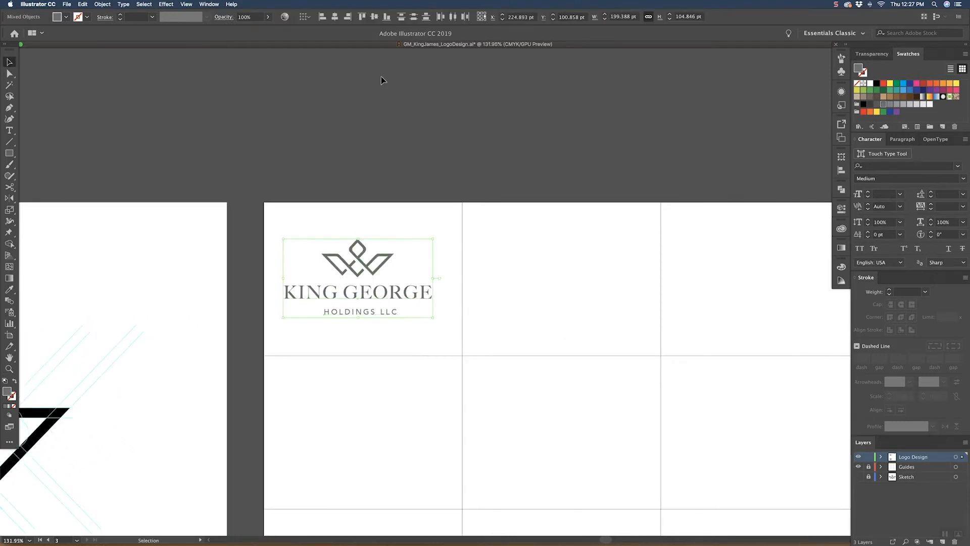
{"action": "left_click", "coordinate": [334, 16]}
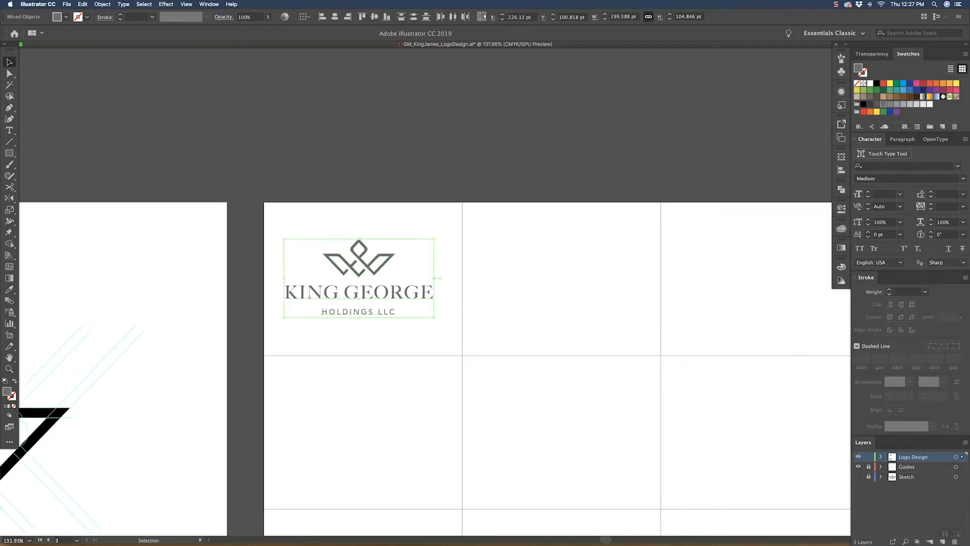
{"action": "left_click", "coordinate": [435, 213]}
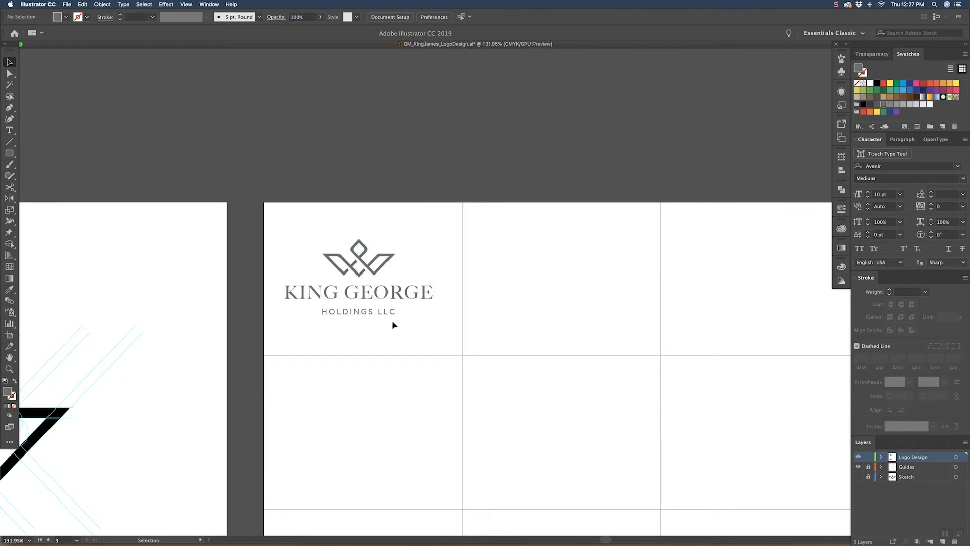
Step: Switch to Gmail in Chrome, examine the attached King George Holdings LLC proofs PDF, and return to Illustrator
{"action": "key", "text": "super+Tab"}
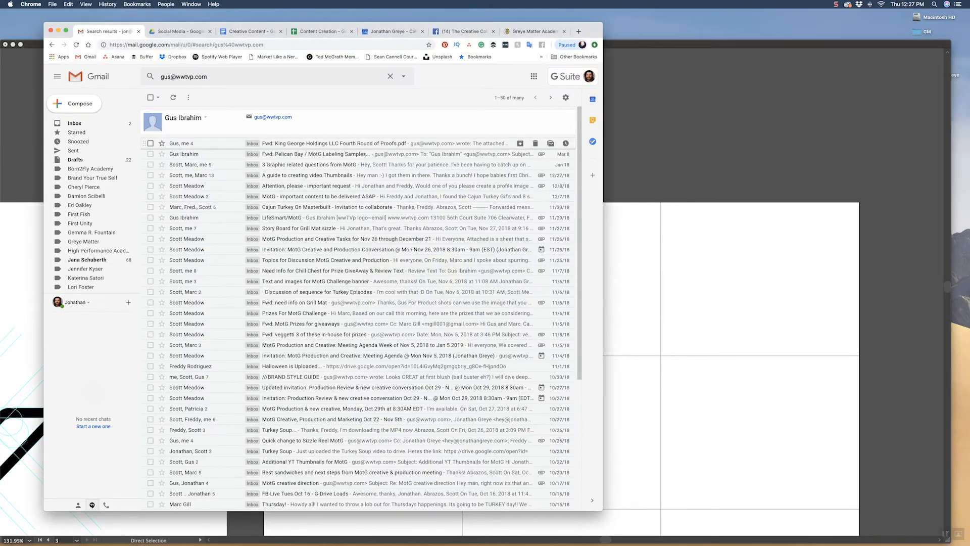
{"action": "left_click", "coordinate": [324, 143]}
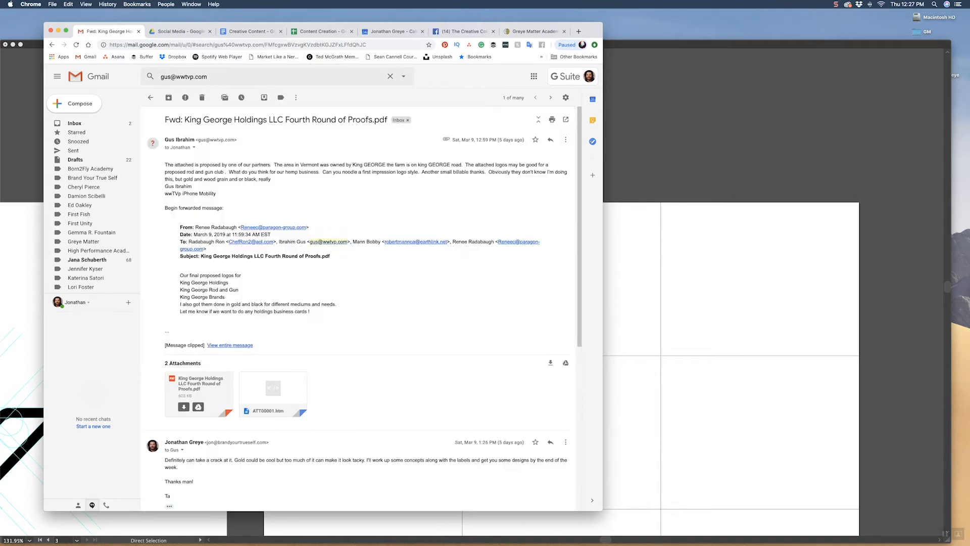
{"action": "left_click", "coordinate": [198, 389]}
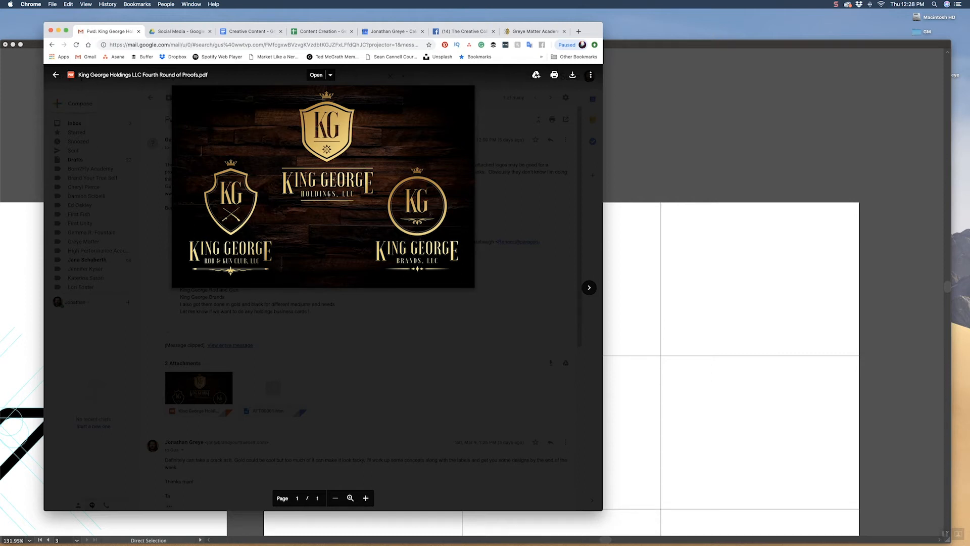
{"action": "left_click", "coordinate": [630, 176]}
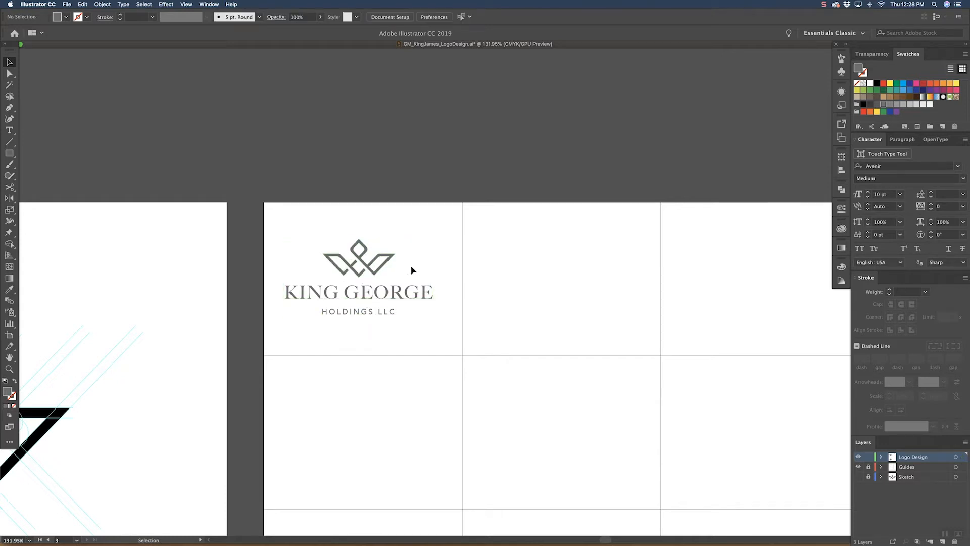
Step: Scale down the whole lockup, bringing KING GEORGE to about 20.56 pt, and position it within the first grid cell
{"action": "left_click", "coordinate": [291, 286]}
{"action": "left_click_drag", "start_coordinate": [284, 278], "coordinate": [308, 278]}
{"action": "left_click_drag", "start_coordinate": [415, 292], "coordinate": [407, 292]}
{"action": "left_click", "coordinate": [427, 211]}
Step: Duplicate the complete lockup into the middle cell of the top row
{"action": "left_click_drag", "start_coordinate": [558, 219], "coordinate": [477, 229]}
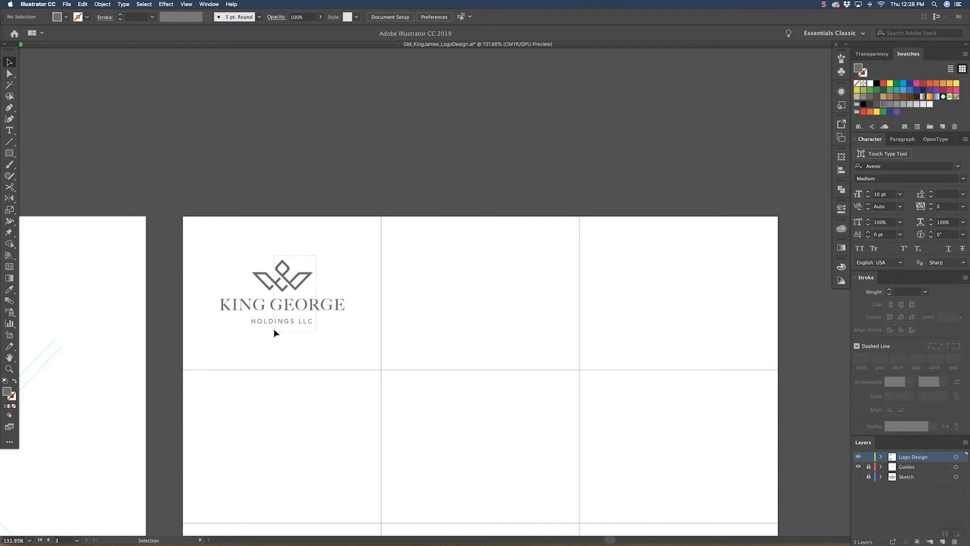
{"action": "left_click", "coordinate": [310, 276]}
{"action": "left_click_drag", "start_coordinate": [317, 281], "coordinate": [512, 273]}
{"action": "left_click", "coordinate": [521, 220]}
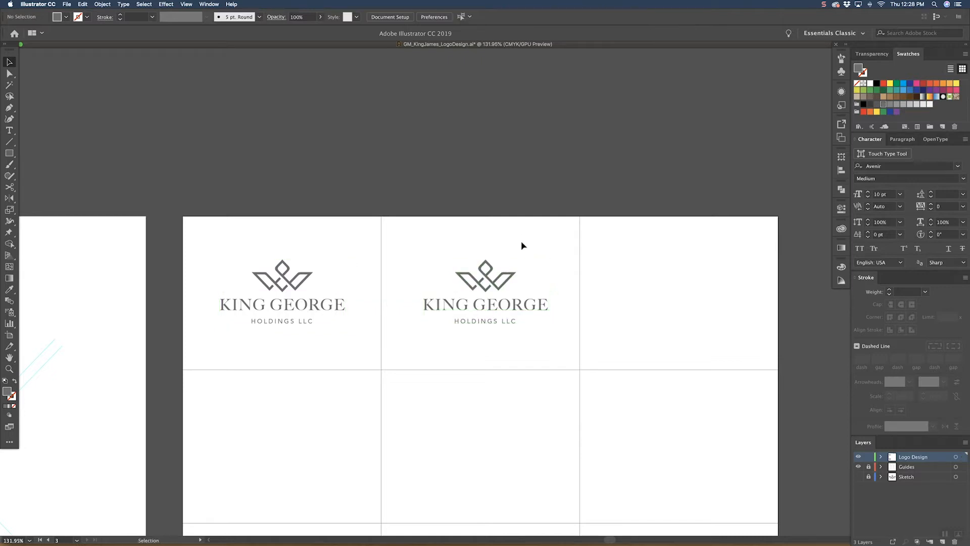
Step: Warp KING GEORGE in the middle cell with a horizontal Arc at 20% bend and place it just below the logo mark
{"action": "left_click", "coordinate": [497, 310]}
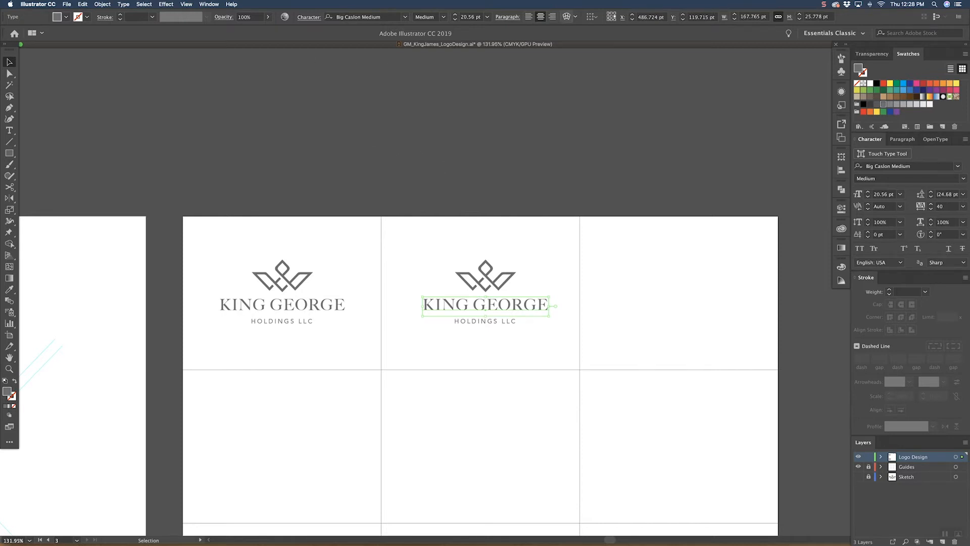
{"action": "left_click", "coordinate": [567, 16]}
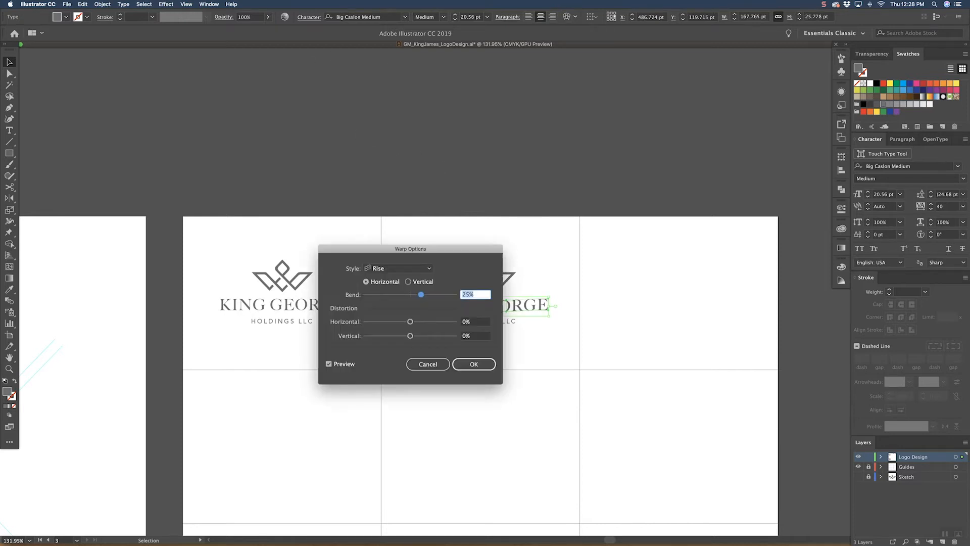
{"action": "left_click", "coordinate": [399, 267]}
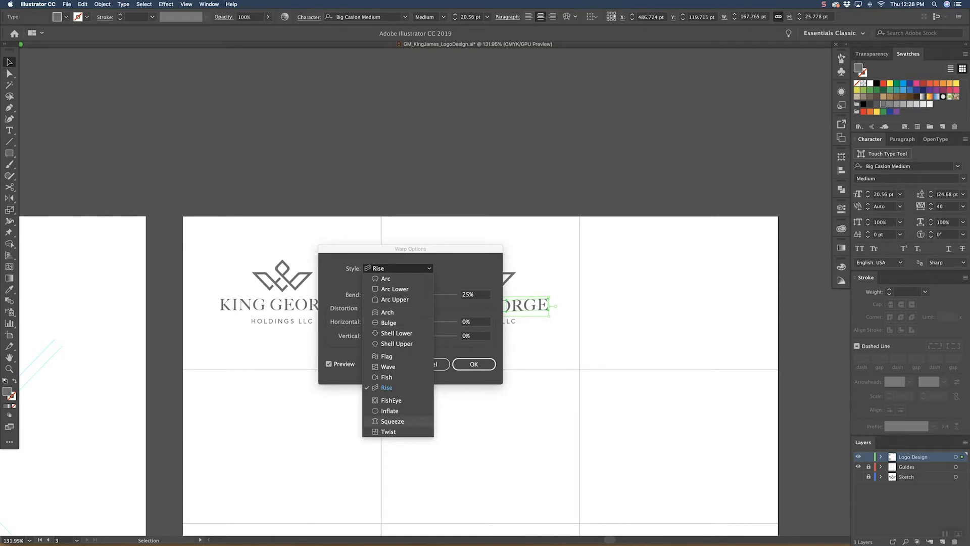
{"action": "left_click", "coordinate": [393, 421]}
{"action": "left_click_drag", "start_coordinate": [411, 248], "coordinate": [276, 271]}
{"action": "left_click", "coordinate": [274, 305]}
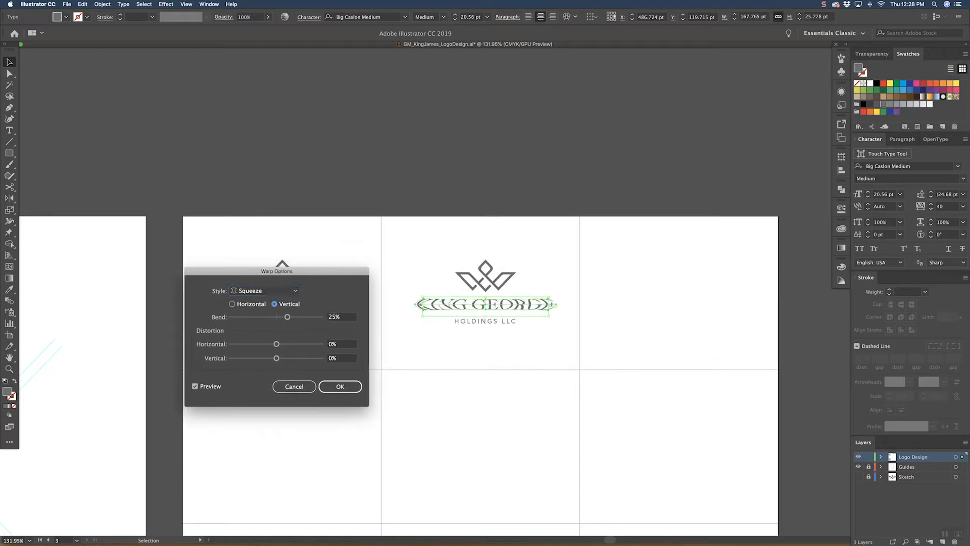
{"action": "left_click", "coordinate": [264, 290]}
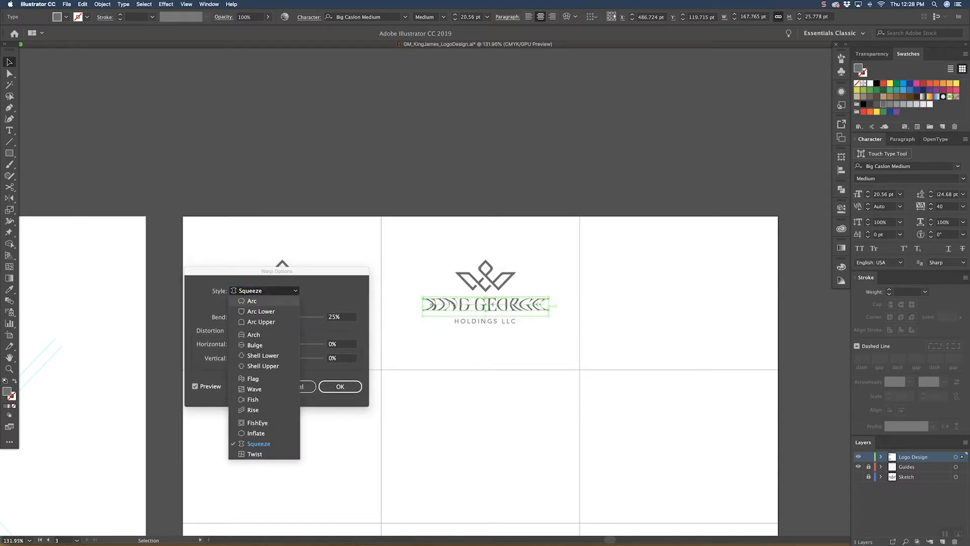
{"action": "left_click", "coordinate": [246, 301]}
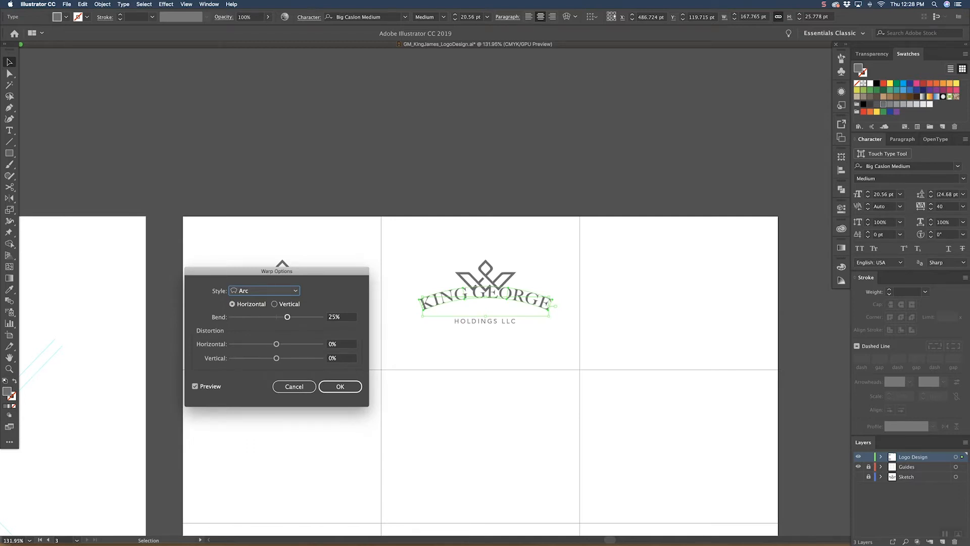
{"action": "left_click_drag", "start_coordinate": [287, 317], "coordinate": [285, 317]}
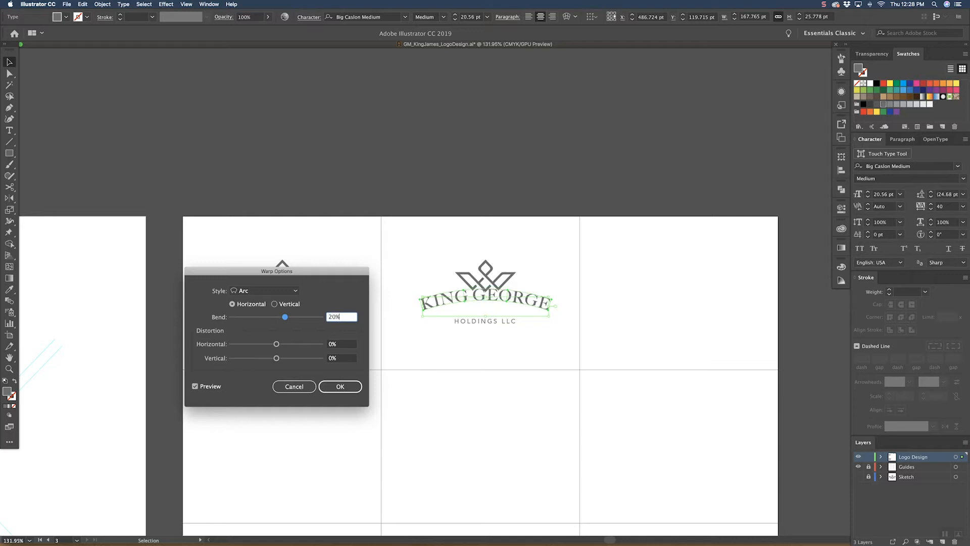
{"action": "left_click", "coordinate": [340, 386]}
{"action": "mouse_move", "coordinate": [516, 298]}
{"action": "left_mouse_down"}
{"action": "mouse_move", "coordinate": [519, 306]}
{"action": "mouse_move", "coordinate": [526, 296]}
{"action": "left_mouse_up"}
{"action": "left_click", "coordinate": [547, 268]}
Step: Scale HOLDINGS LLC in the middle cell down to about 6.69 pt and tuck it beneath the arched text
{"action": "left_click", "coordinate": [518, 322]}
{"action": "key", "text": "super+equal"}
{"action": "key", "text": "super+equal"}
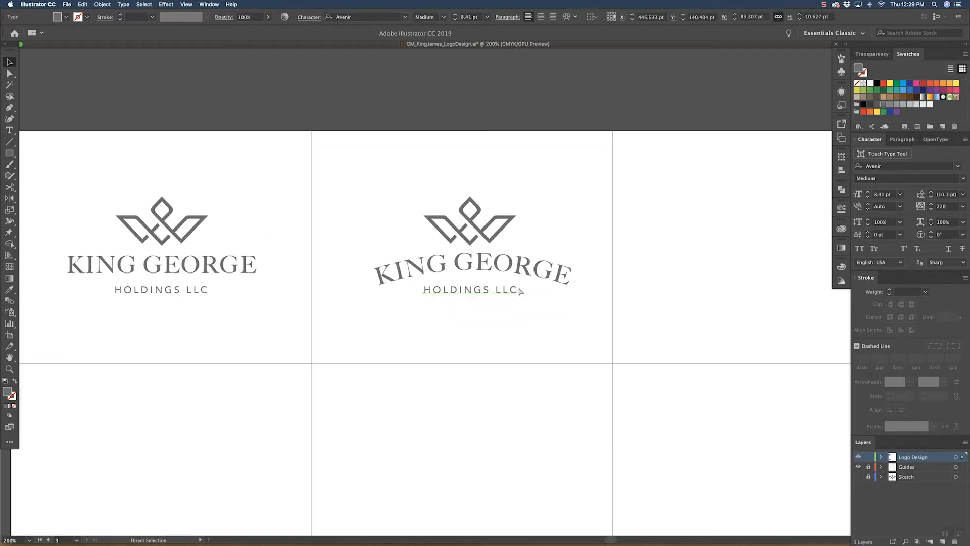
{"action": "left_click_drag", "start_coordinate": [471, 298], "coordinate": [472, 294]}
{"action": "left_click", "coordinate": [473, 305]}
Step: Raise the middle cell's logo mark slightly above the arched text and align all three elements on a common horizontal centre
{"action": "left_click_drag", "start_coordinate": [487, 245], "coordinate": [486, 237]}
{"action": "left_click", "coordinate": [547, 200]}
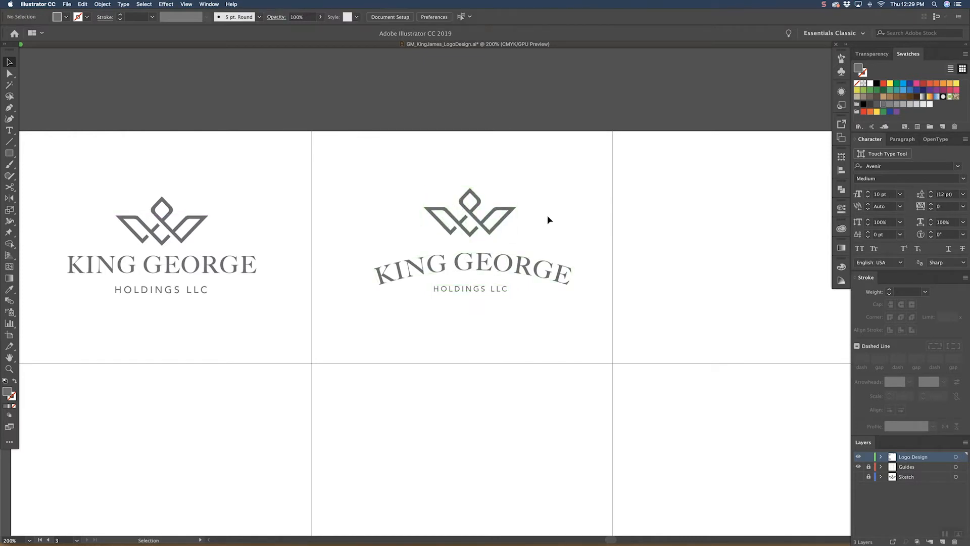
{"action": "left_click_drag", "start_coordinate": [500, 230], "coordinate": [501, 233]}
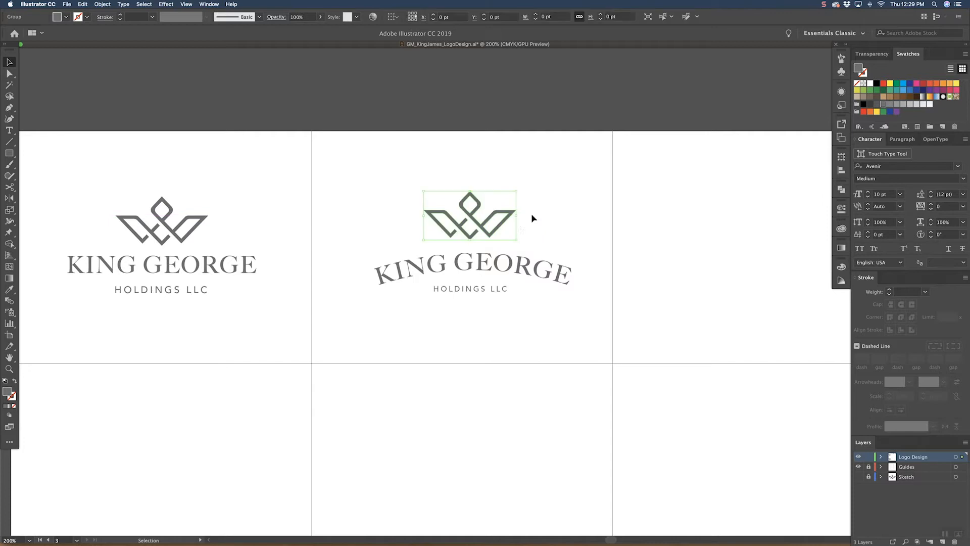
{"action": "left_click", "coordinate": [509, 238]}
{"action": "left_click_drag", "start_coordinate": [514, 173], "coordinate": [461, 320]}
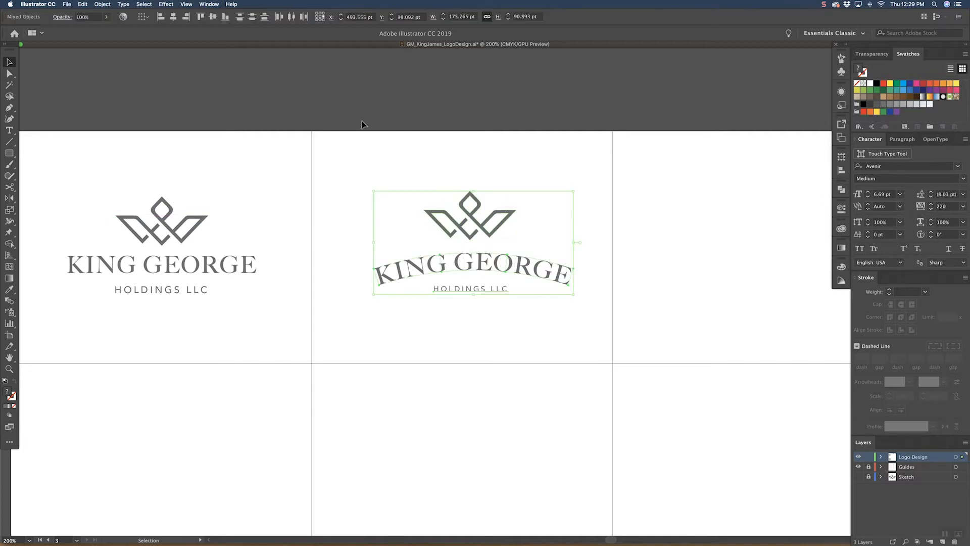
{"action": "left_click", "coordinate": [173, 16]}
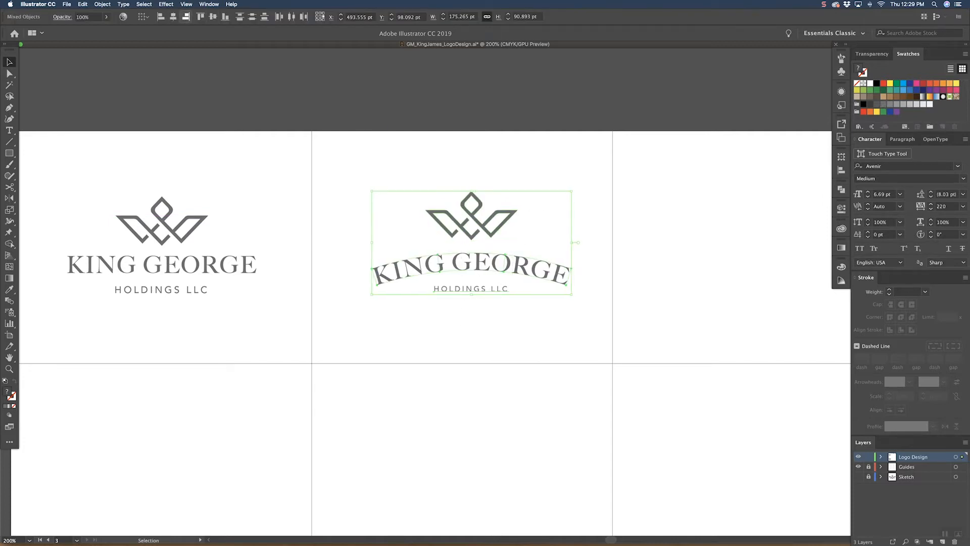
{"action": "left_click", "coordinate": [435, 171]}
Step: Draw a horizontal line about 16 pt long just left of HOLDINGS LLC, with no fill and a grey 1 pt stroke
{"action": "left_click", "coordinate": [9, 142]}
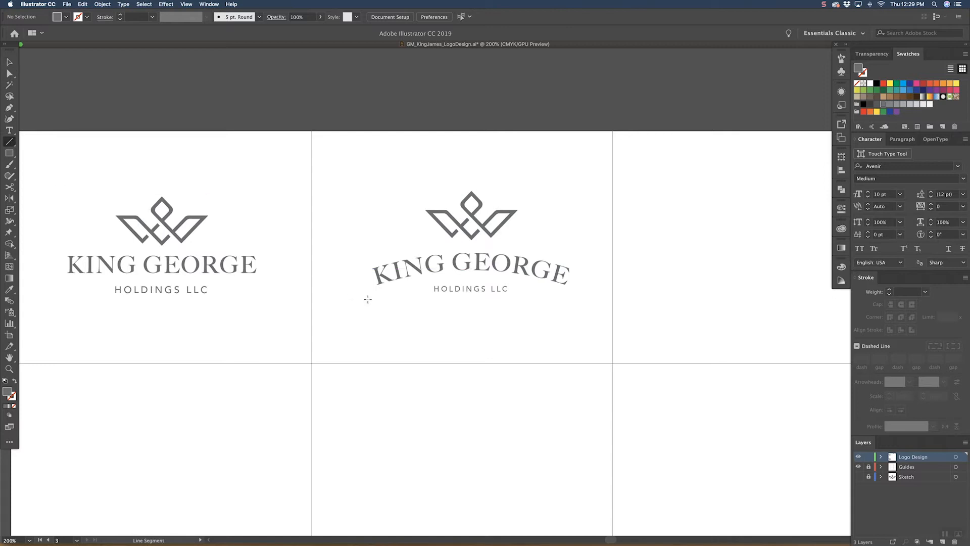
{"action": "left_click_drag", "start_coordinate": [429, 289], "coordinate": [410, 289]}
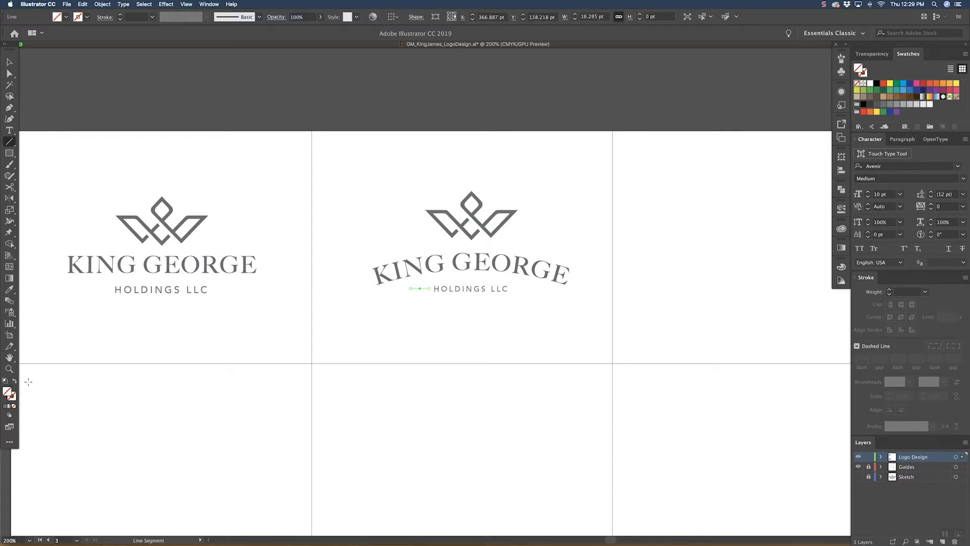
{"action": "left_click", "coordinate": [5, 406]}
{"action": "left_click", "coordinate": [14, 380]}
{"action": "key", "text": "v"}
{"action": "left_click", "coordinate": [403, 304]}
{"action": "key", "text": "z"}
{"action": "left_click_drag", "start_coordinate": [397, 301], "coordinate": [458, 249]}
{"action": "key", "text": "v"}
{"action": "left_click", "coordinate": [840, 266]}
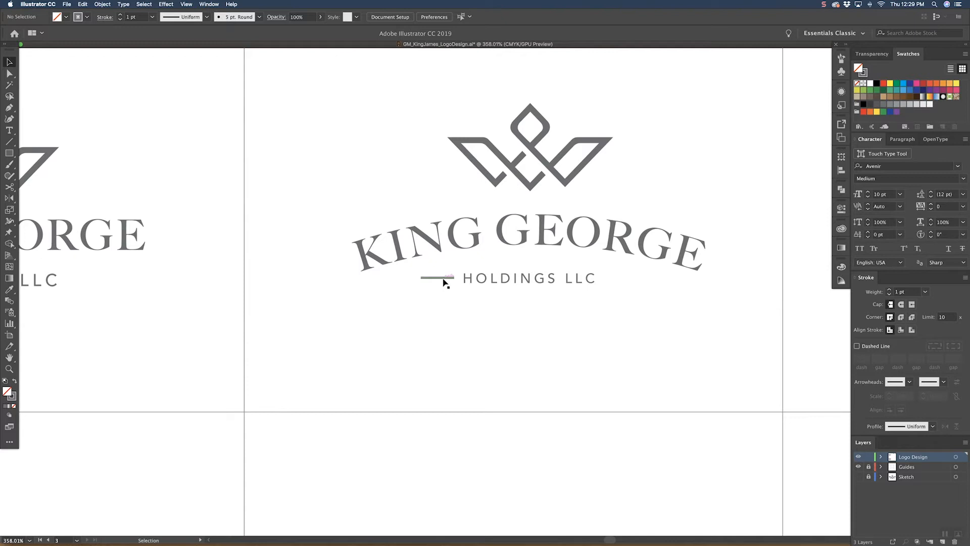
Step: Duplicate the short line to the right side of HOLDINGS LLC in the middle lockup
{"action": "scroll", "coordinate": [440, 283], "scroll_direction": "up", "scroll_amount": 4}
{"action": "left_click_drag", "start_coordinate": [467, 273], "coordinate": [632, 348]}
{"action": "left_click", "coordinate": [599, 382]}
Step: Scale the middle cell's logo mark down to about 73.5 by 39 pt and nudge it down closer to the arched text
{"action": "key", "text": "super+minus"}
{"action": "key", "text": "super+minus"}
{"action": "key", "text": "super+minus"}
{"action": "key", "text": "super+minus"}
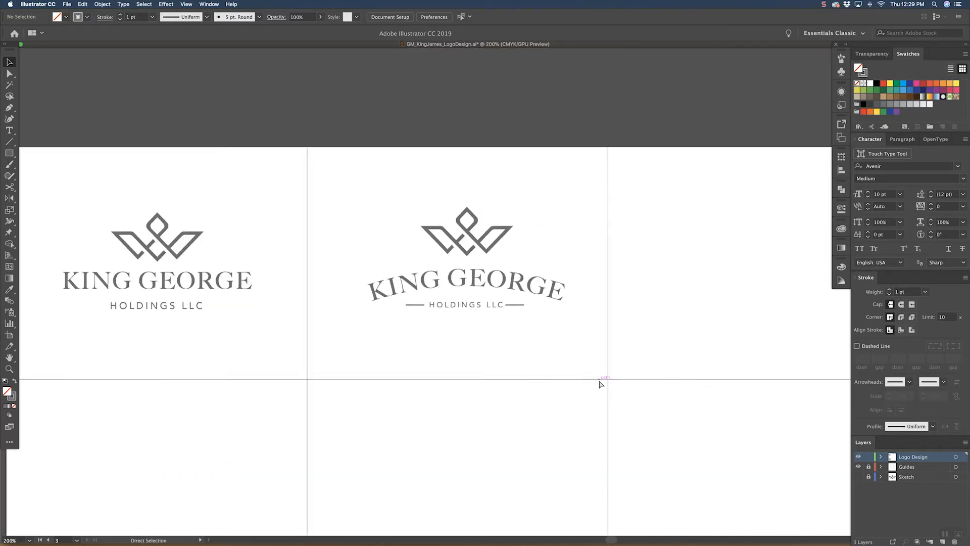
{"action": "key", "text": "super+minus"}
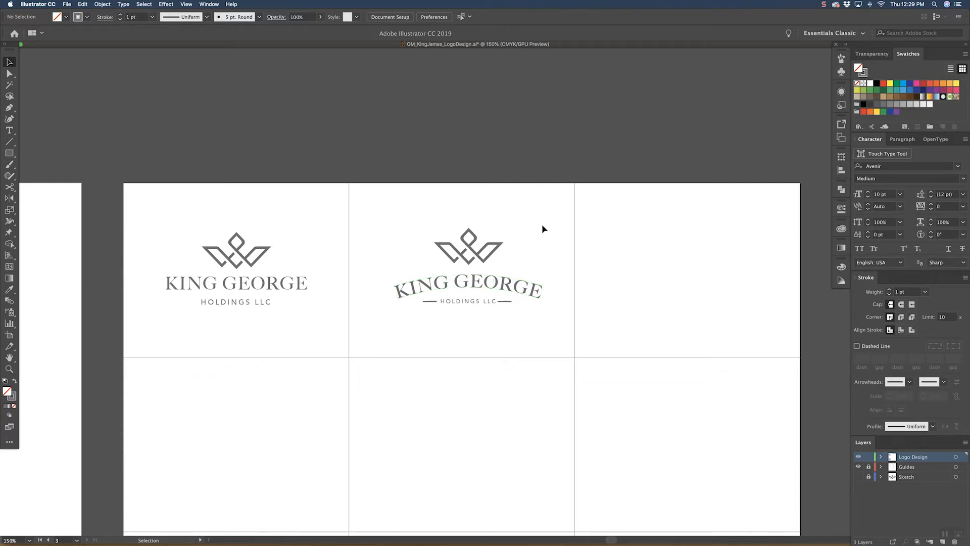
{"action": "left_click_drag", "start_coordinate": [541, 221], "coordinate": [488, 238]}
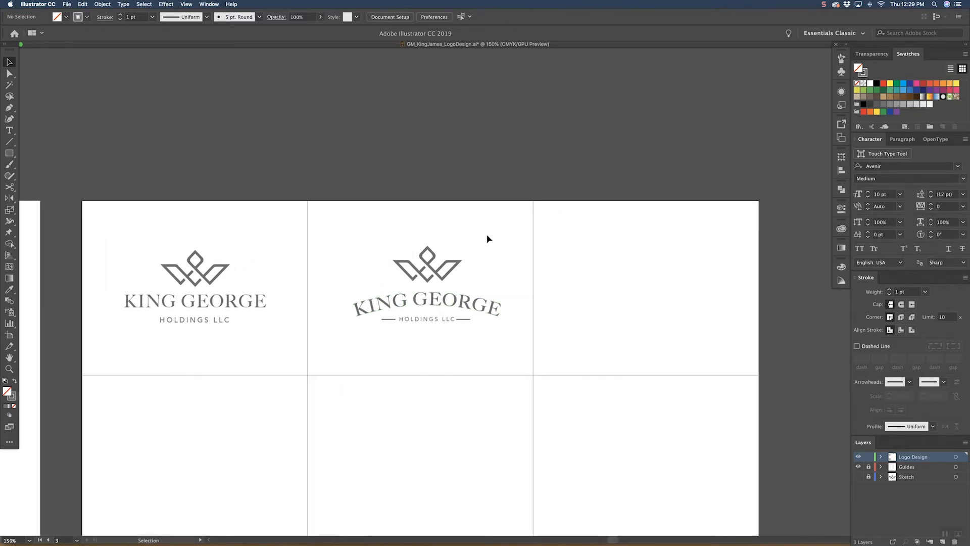
{"action": "left_click", "coordinate": [434, 255]}
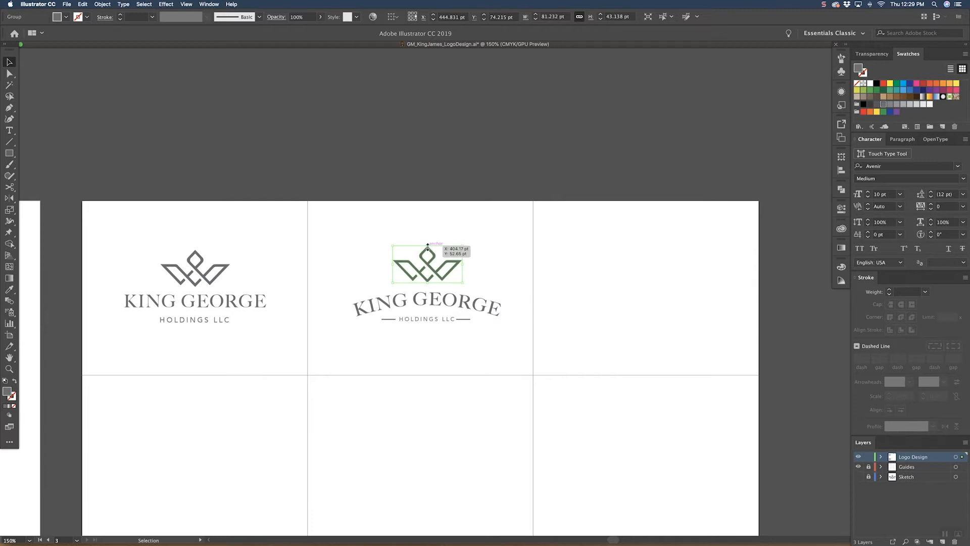
{"action": "key", "text": "super+shift+a"}
{"action": "left_click", "coordinate": [429, 280]}
{"action": "left_click_drag", "start_coordinate": [430, 282], "coordinate": [431, 279]}
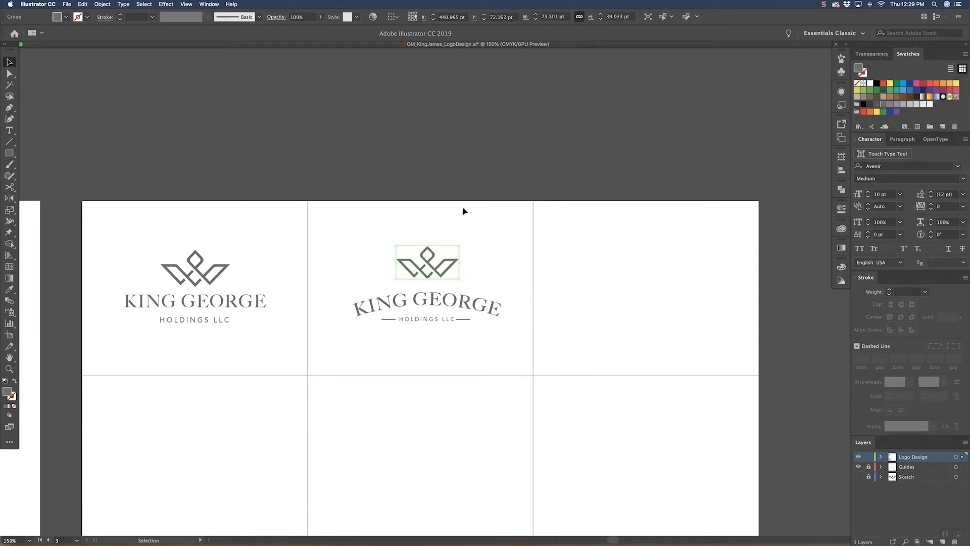
{"action": "key", "text": "Down"}
{"action": "key", "text": "Down"}
{"action": "key", "text": "Down"}
{"action": "key", "text": "Down"}
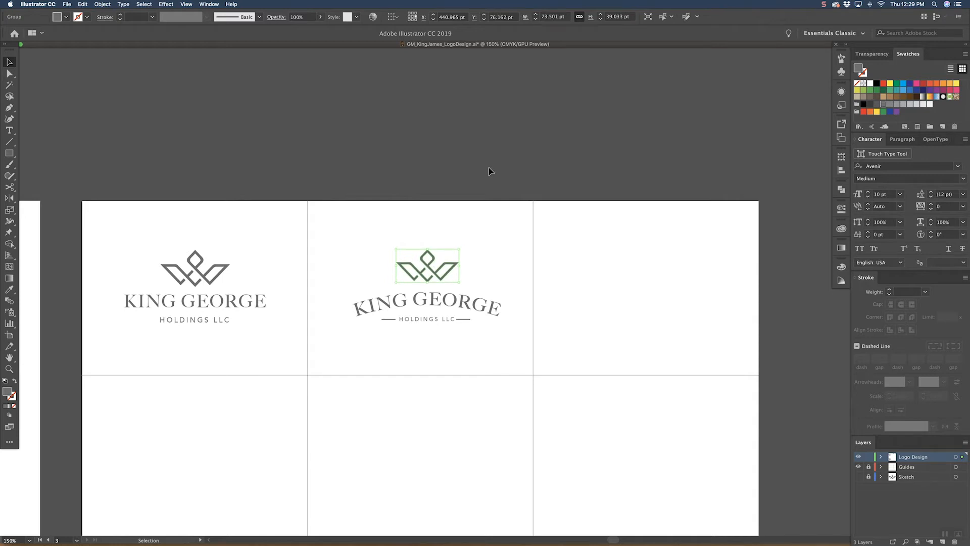
{"action": "key", "text": "super+shift+a"}
Step: Set the stroke weight of both lines flanking HOLDINGS LLC to 0.25 pt
{"action": "key", "text": "a"}
{"action": "left_click", "coordinate": [391, 319]}
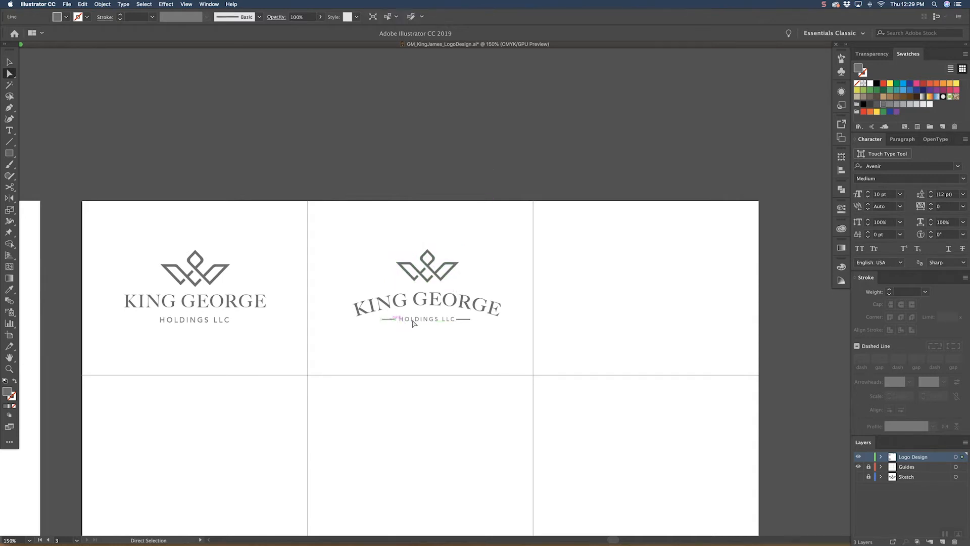
{"action": "left_click", "coordinate": [465, 320], "text": "shift"}
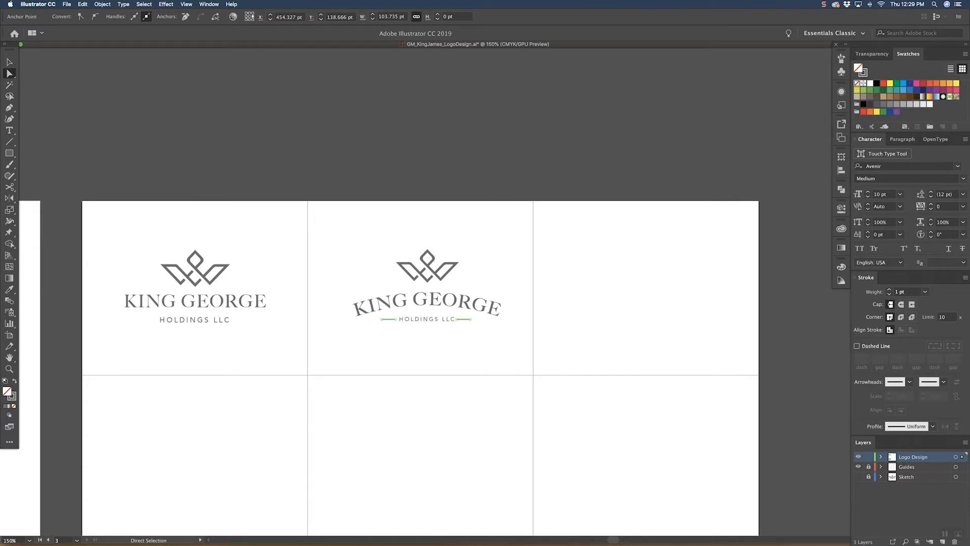
{"action": "left_click", "coordinate": [841, 266]}
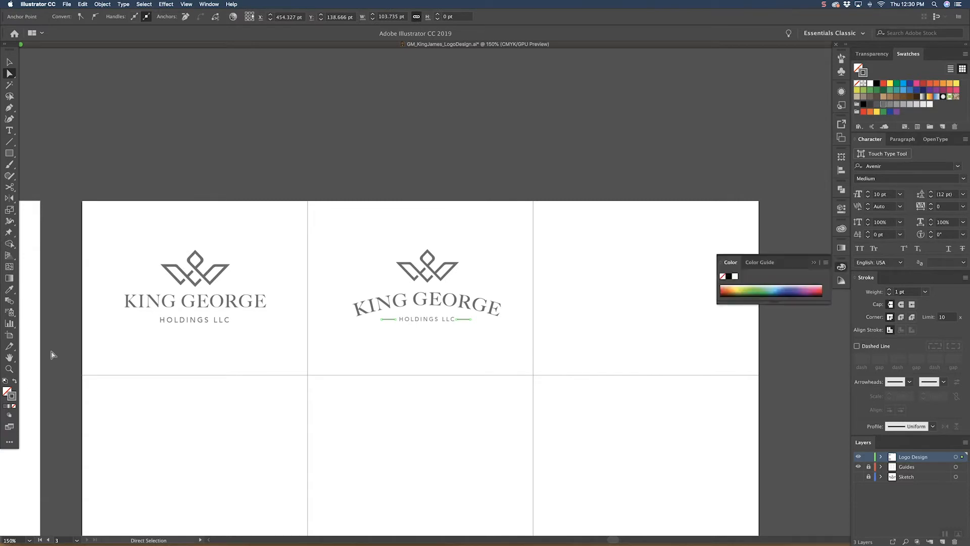
{"action": "left_click", "coordinate": [926, 292]}
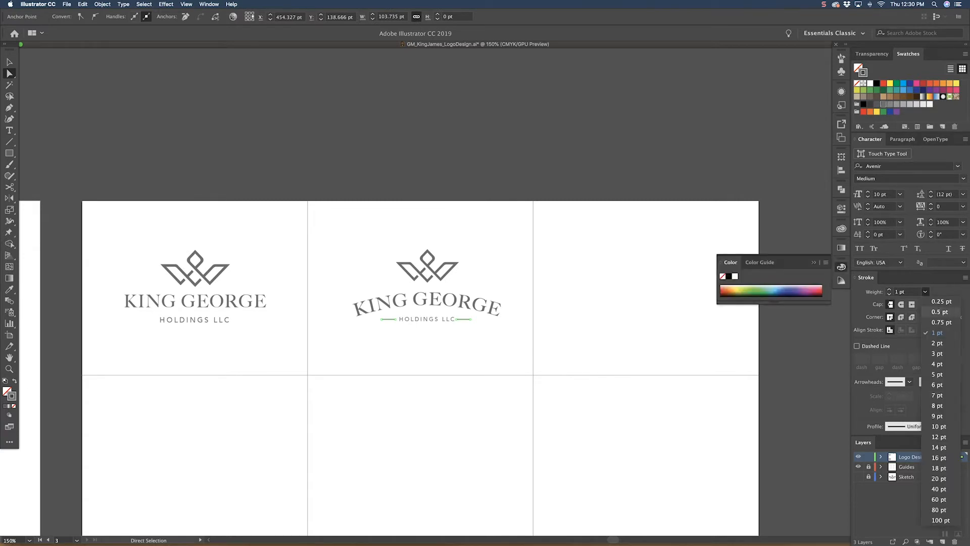
{"action": "left_click", "coordinate": [942, 302]}
{"action": "key", "text": "v"}
{"action": "left_click", "coordinate": [597, 326]}
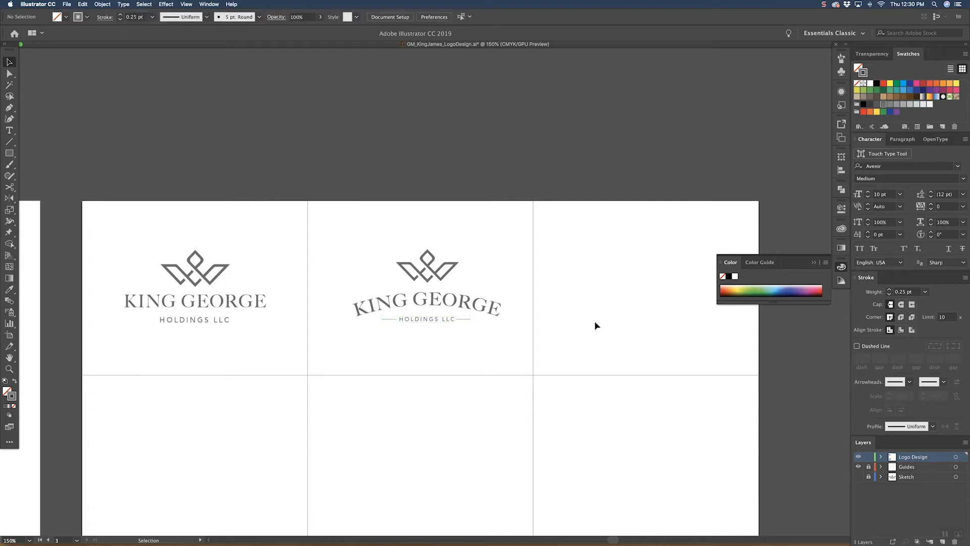
Step: Duplicate the complete lockup from the first grid cell into the third cell of the top row
{"action": "left_click_drag", "start_coordinate": [609, 267], "coordinate": [535, 278]}
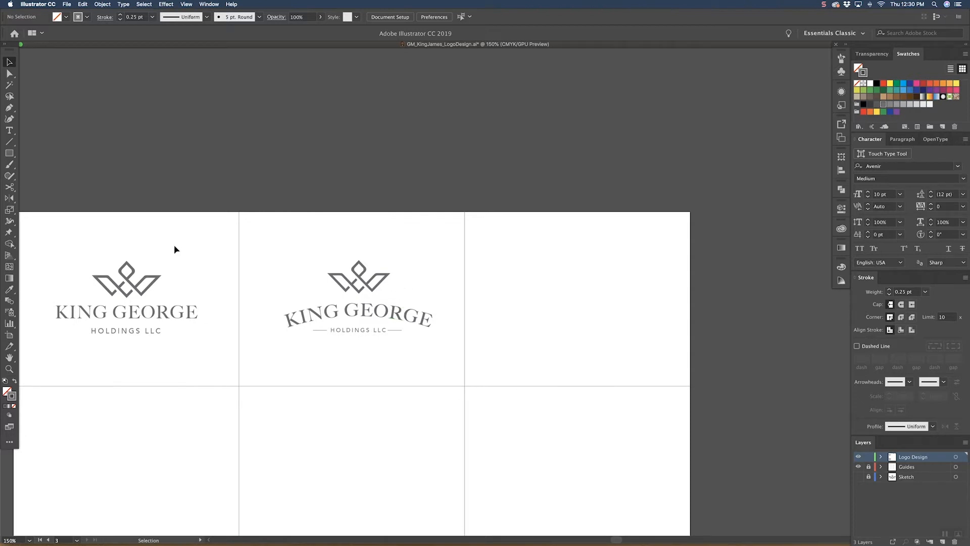
{"action": "left_click", "coordinate": [144, 310]}
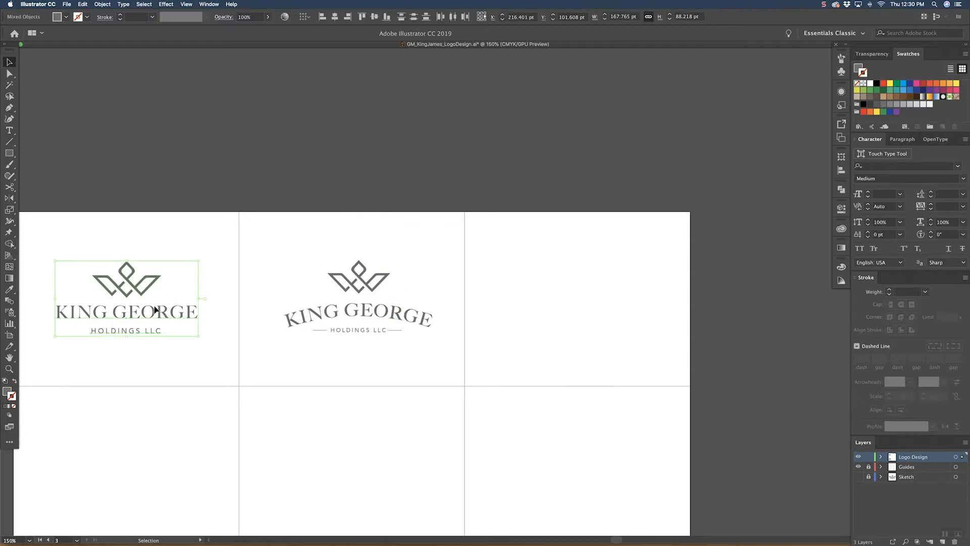
{"action": "left_click_drag", "start_coordinate": [160, 310], "coordinate": [613, 312]}
{"action": "left_click", "coordinate": [678, 253]}
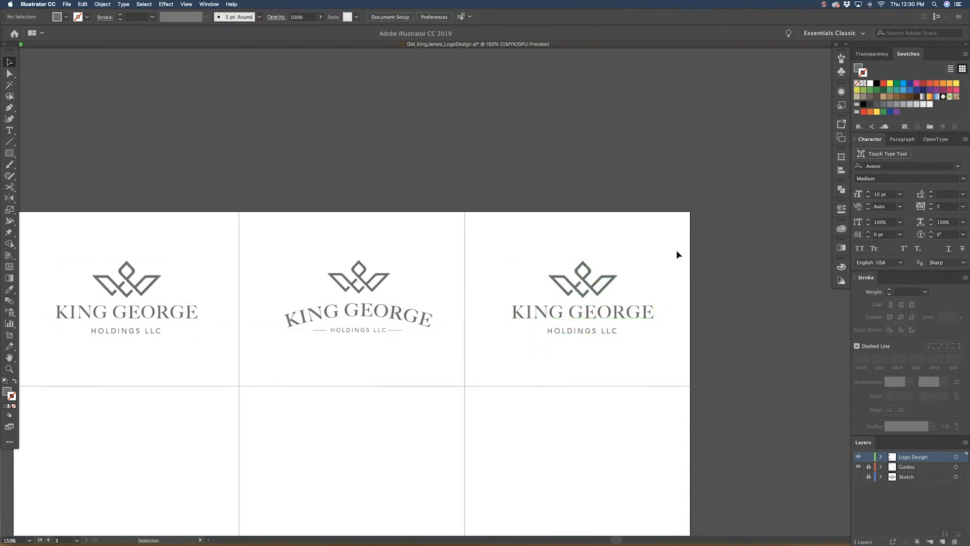
Step: Apply an envelope mesh with 6 rows and 6 columns to KING GEORGE in the third cell
{"action": "left_click", "coordinate": [594, 319]}
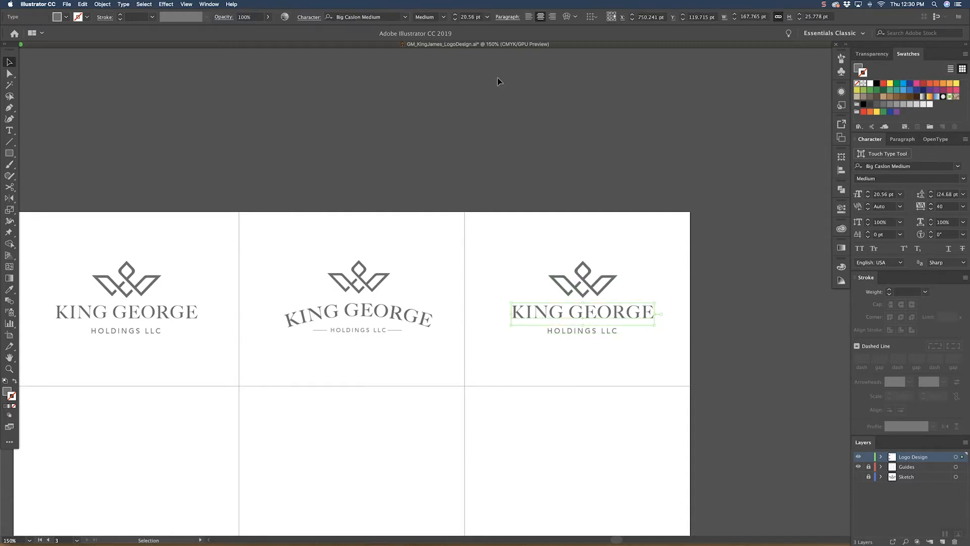
{"action": "left_click", "coordinate": [575, 17]}
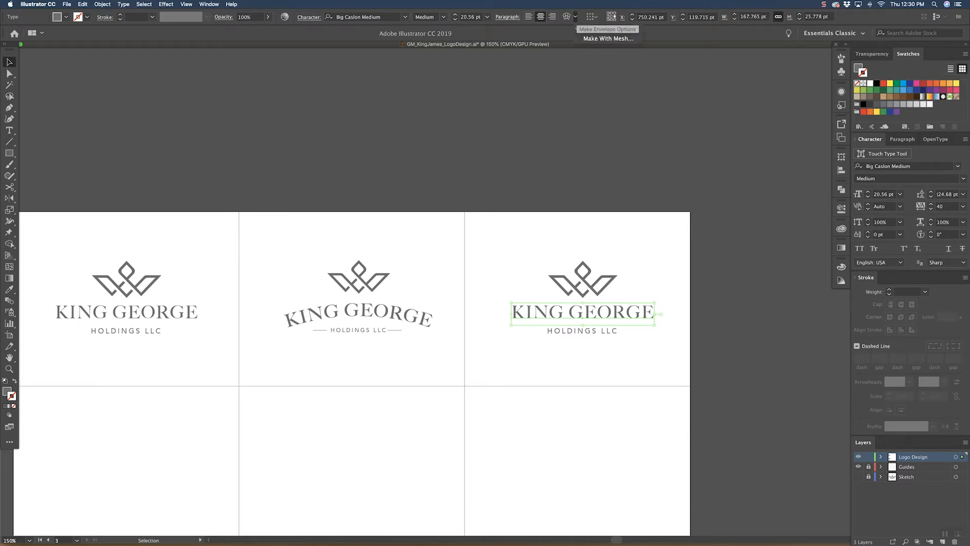
{"action": "left_click", "coordinate": [608, 38]}
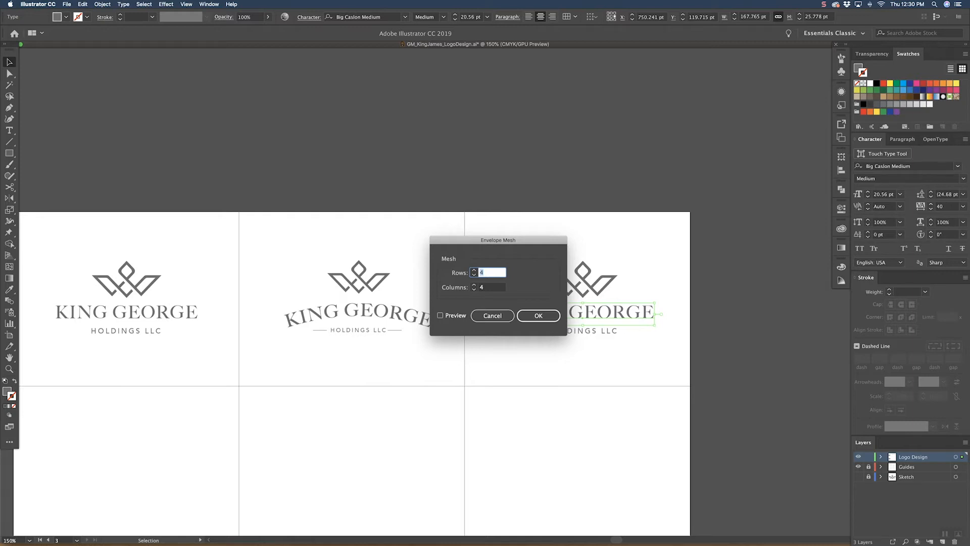
{"action": "type", "text": "6"}
{"action": "key", "text": "Tab"}
{"action": "type", "text": "6"}
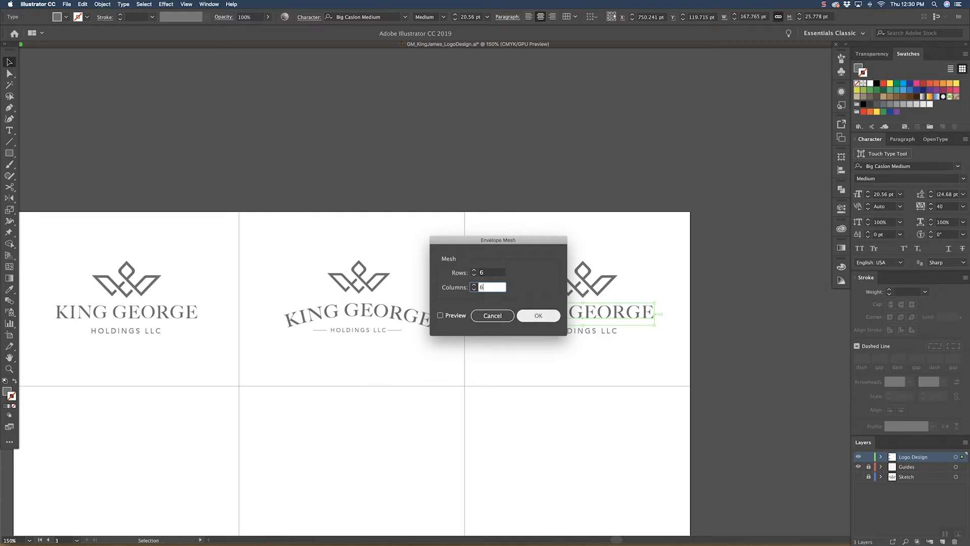
{"action": "left_click", "coordinate": [539, 315]}
Step: Try to flare the K of KING GEORGE by pulling its upper and lower outer mesh points outward and adjusting their handles
{"action": "key", "text": "super+equal"}
{"action": "key", "text": "super+equal"}
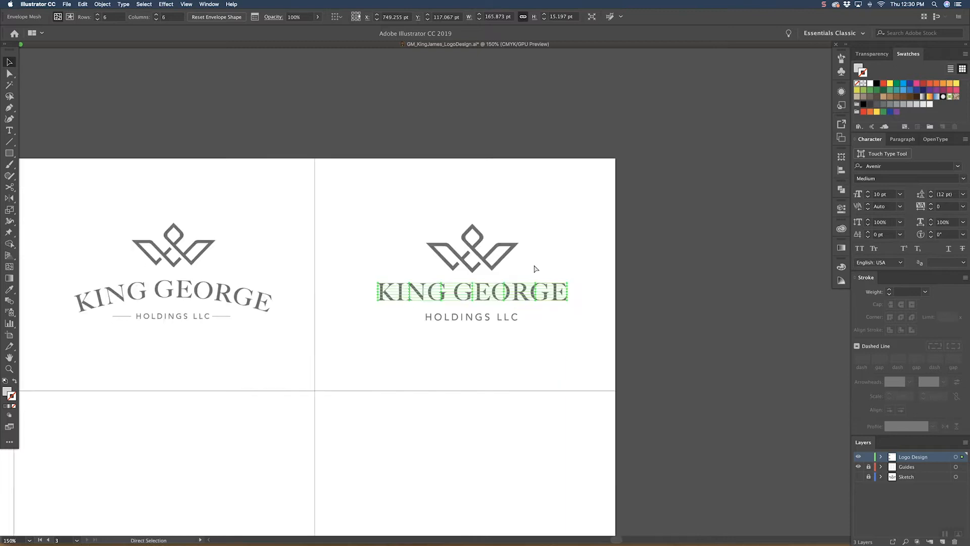
{"action": "left_click_drag", "start_coordinate": [331, 278], "coordinate": [331, 262]}
{"action": "key", "text": "super+z"}
{"action": "key", "text": "z"}
{"action": "left_click_drag", "start_coordinate": [326, 290], "coordinate": [399, 212]}
{"action": "key", "text": "a"}
{"action": "left_click", "coordinate": [351, 243]}
{"action": "left_click_drag", "start_coordinate": [337, 273], "coordinate": [336, 249]}
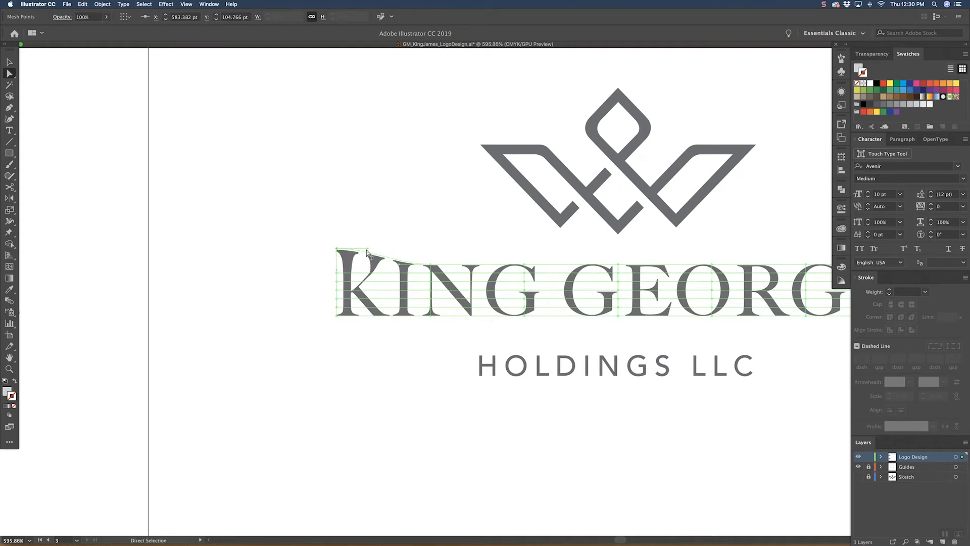
{"action": "left_click_drag", "start_coordinate": [368, 248], "coordinate": [364, 258]}
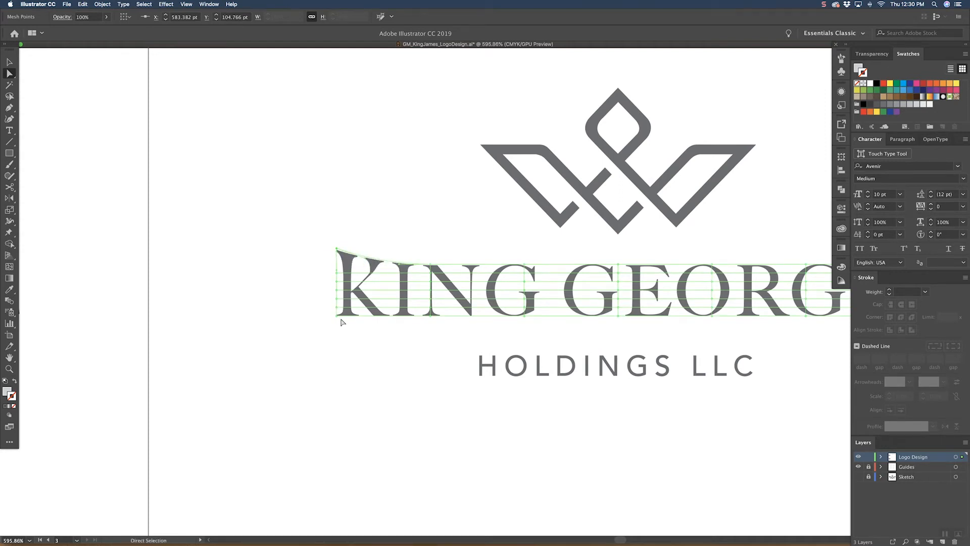
{"action": "left_click_drag", "start_coordinate": [337, 316], "coordinate": [366, 317]}
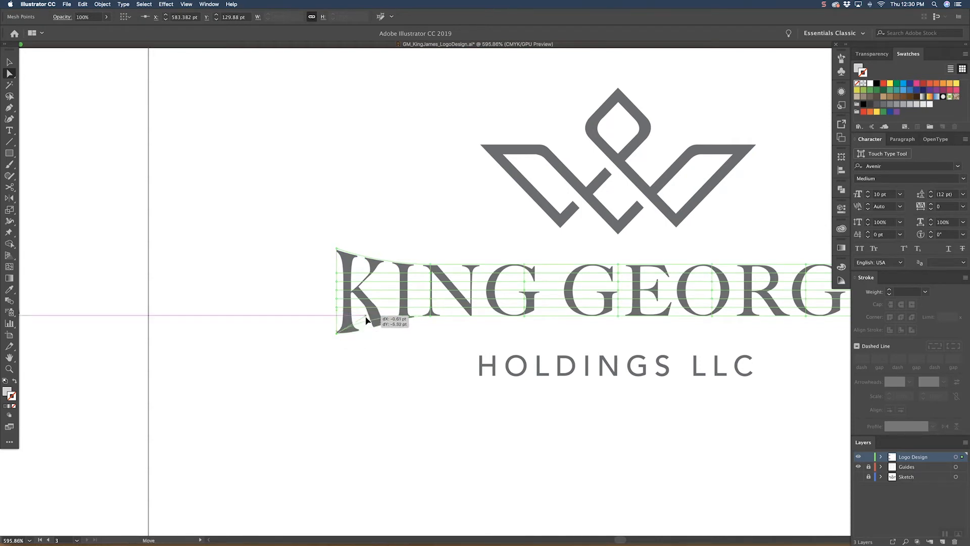
{"action": "left_click", "coordinate": [359, 357]}
{"action": "left_click_drag", "start_coordinate": [433, 335], "coordinate": [296, 344]}
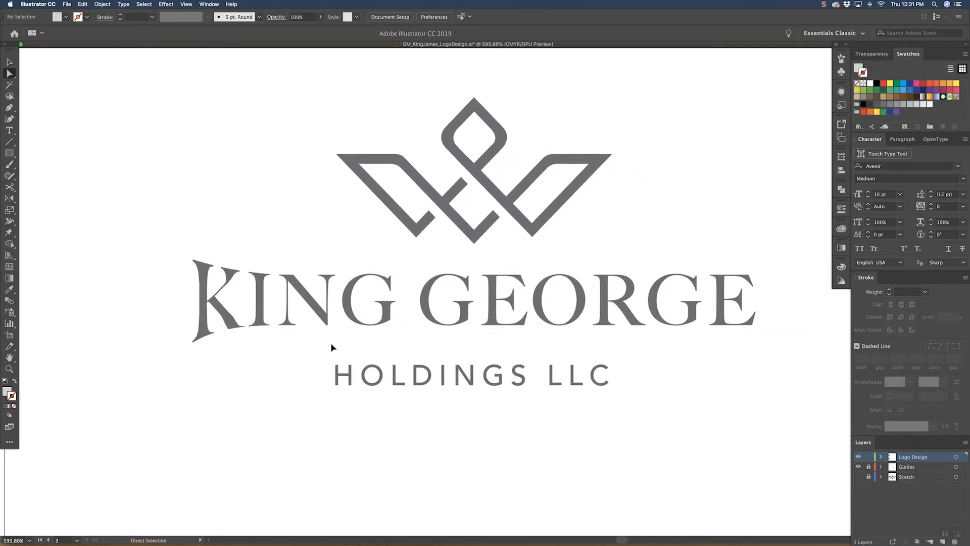
Step: Undo the mesh point edits and the envelope mesh on KING GEORGE in the third cell
{"action": "key", "text": "super+z"}
{"action": "key", "text": "super+z"}
{"action": "key", "text": "super+z"}
{"action": "key", "text": "super+z"}
{"action": "left_click", "coordinate": [291, 392]}
{"action": "key", "text": "v"}
{"action": "key", "text": "super+minus"}
{"action": "key", "text": "super+minus"}
{"action": "key", "text": "super+minus"}
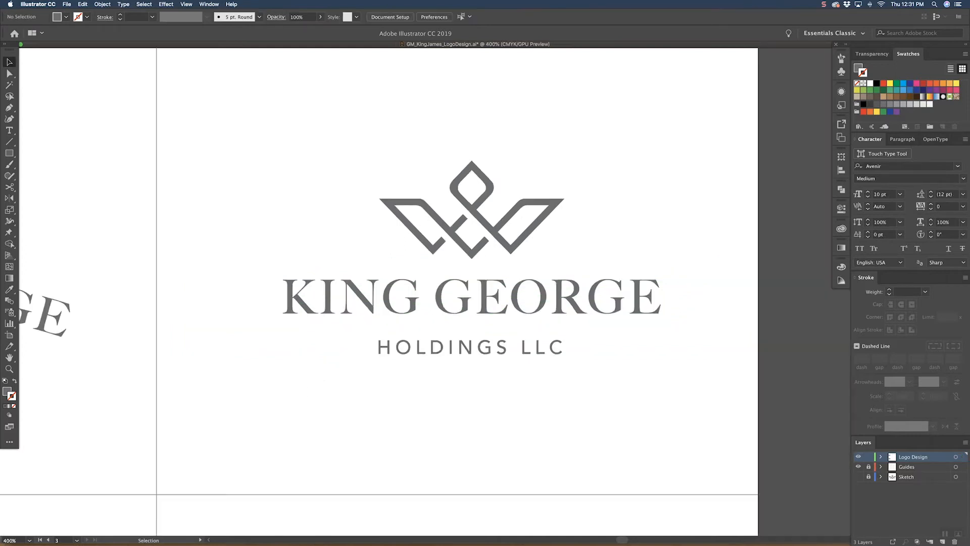
{"action": "scroll", "coordinate": [367, 283], "scroll_direction": "up", "scroll_amount": 3}
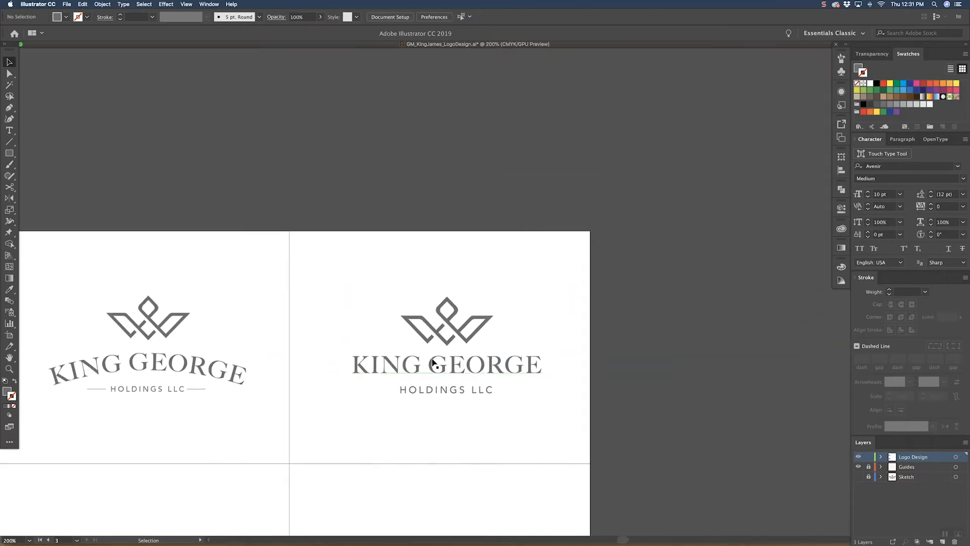
Step: Copy the KING GEORGE text from the third cell and switch to Photoshop
{"action": "left_click", "coordinate": [417, 360]}
{"action": "double_click", "coordinate": [417, 360]}
{"action": "key", "text": "super+minus"}
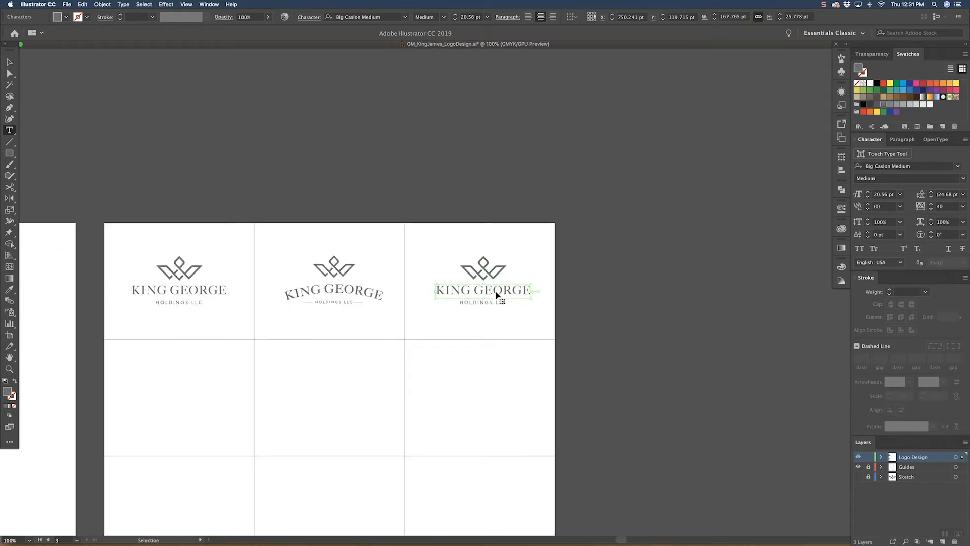
{"action": "key", "text": "Escape"}
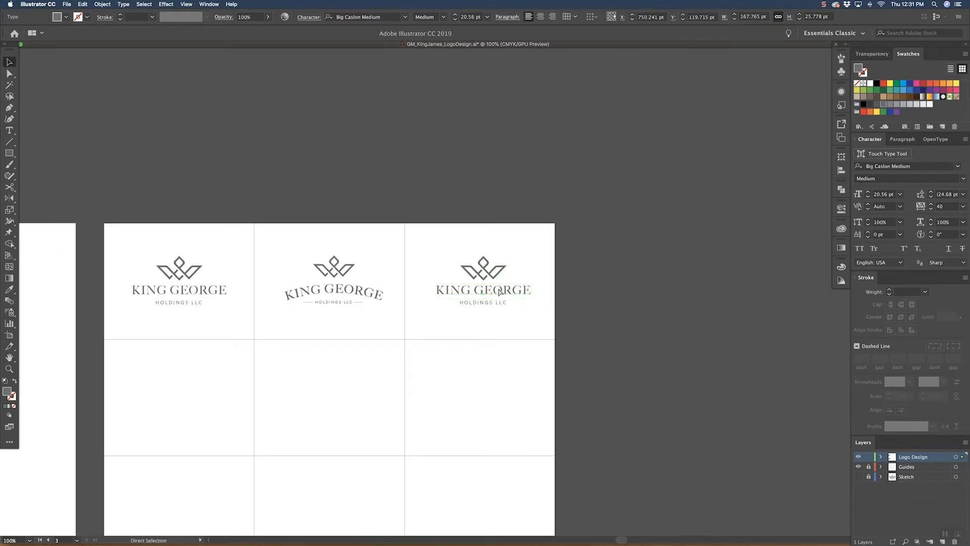
{"action": "key", "text": "super+Tab"}
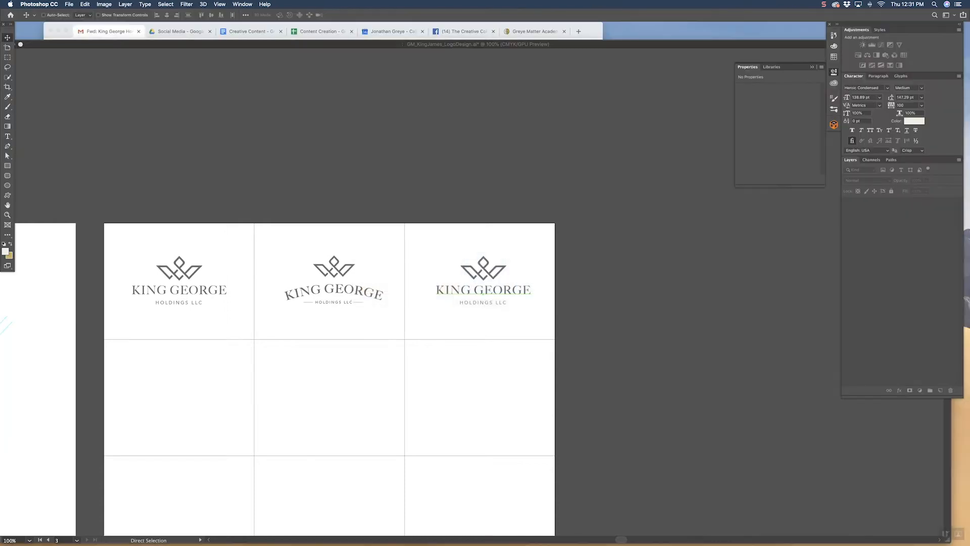
Step: Create a 1920 by 1080 pixel grayscale document at 72 pixels/inch with a white background
{"action": "key", "text": "super+n"}
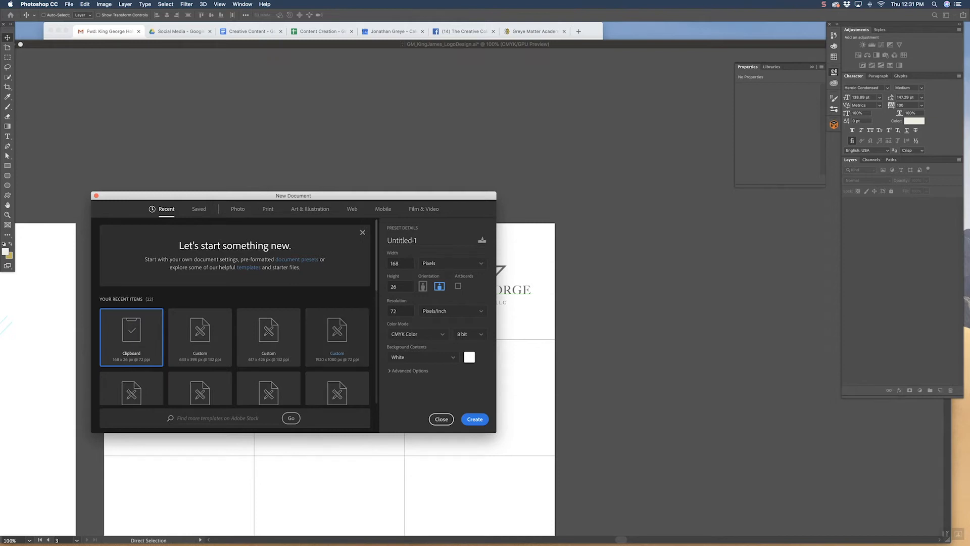
{"action": "left_click", "coordinate": [337, 336]}
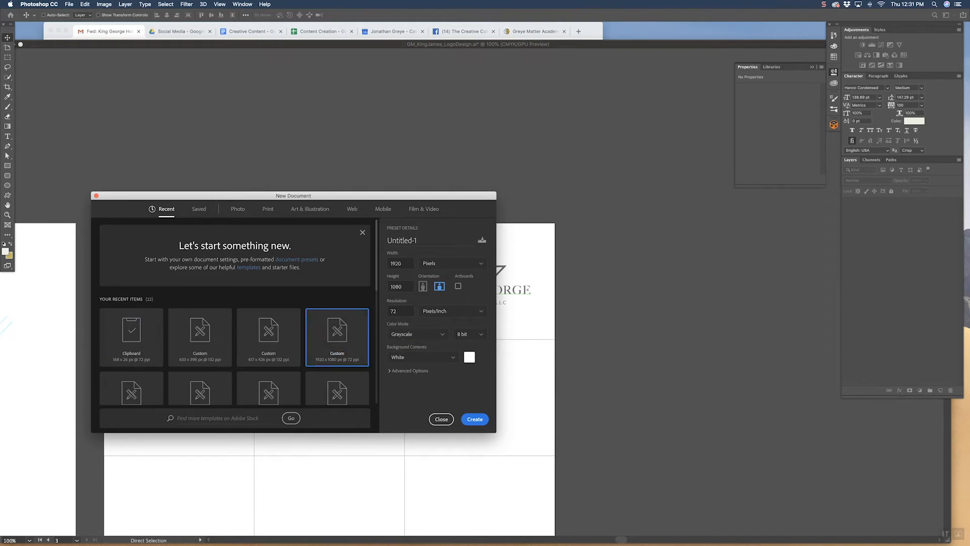
{"action": "key", "text": "Return"}
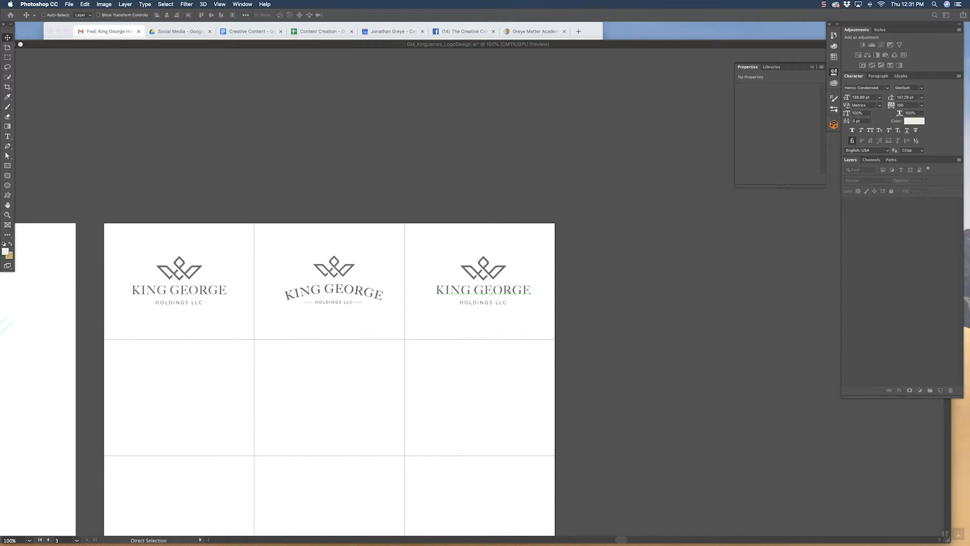
Step: Paste KING GEORGE into the new document as pixels and scale it up to about 18.7 in wide
{"action": "key", "text": "super+v"}
{"action": "key", "text": "Return"}
{"action": "left_click_drag", "start_coordinate": [214, 129], "coordinate": [329, 69]}
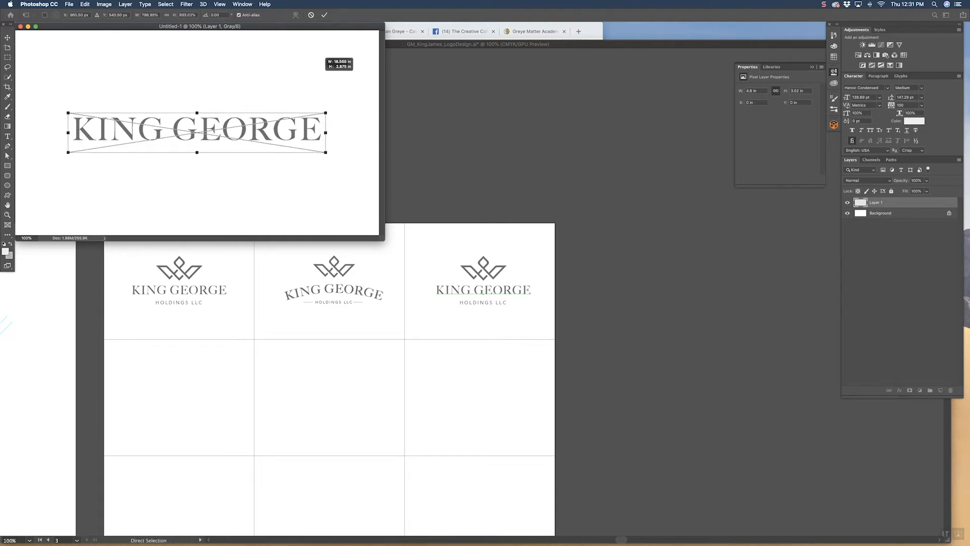
{"action": "key", "text": "Return"}
Step: Select the pixels of the KING GEORGE layer, fill them with black and clear the selection
{"action": "left_click", "coordinate": [861, 202], "text": "super"}
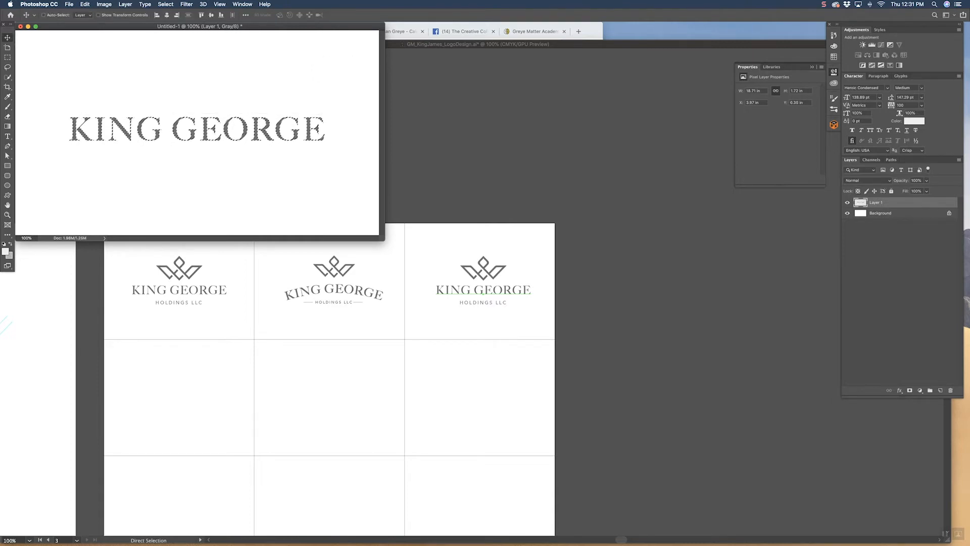
{"action": "key", "text": "d"}
{"action": "key", "text": "x"}
{"action": "key", "text": "x"}
{"action": "key", "text": "x"}
{"action": "key", "text": "super+BackSpace"}
{"action": "key", "text": "super+d"}
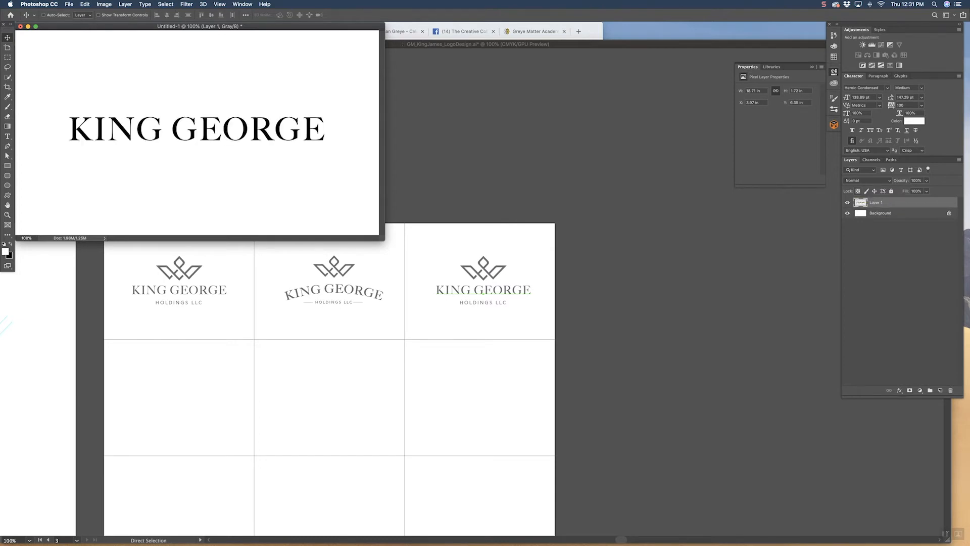
{"action": "left_click_drag", "start_coordinate": [200, 27], "coordinate": [387, 185]}
{"action": "left_click", "coordinate": [85, 4]}
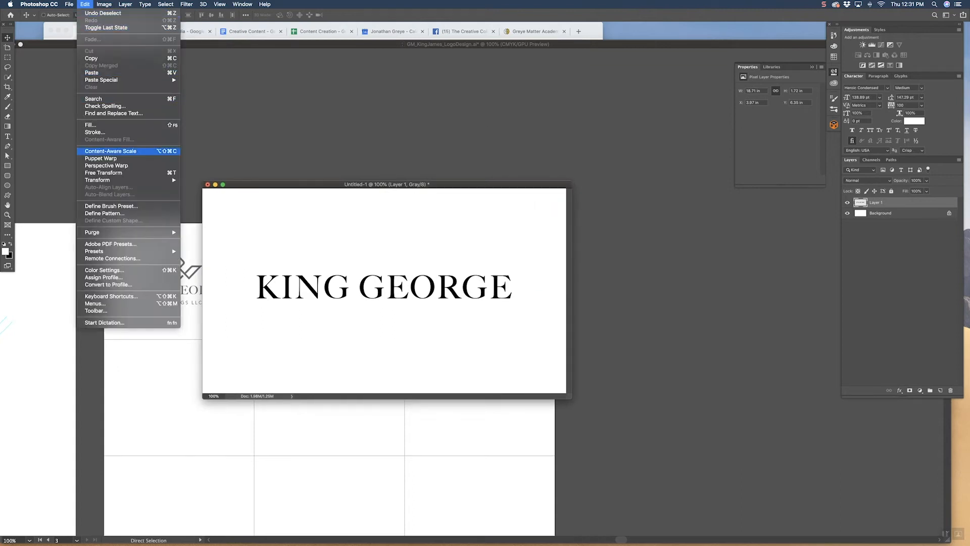
{"action": "mouse_move", "coordinate": [127, 180]}
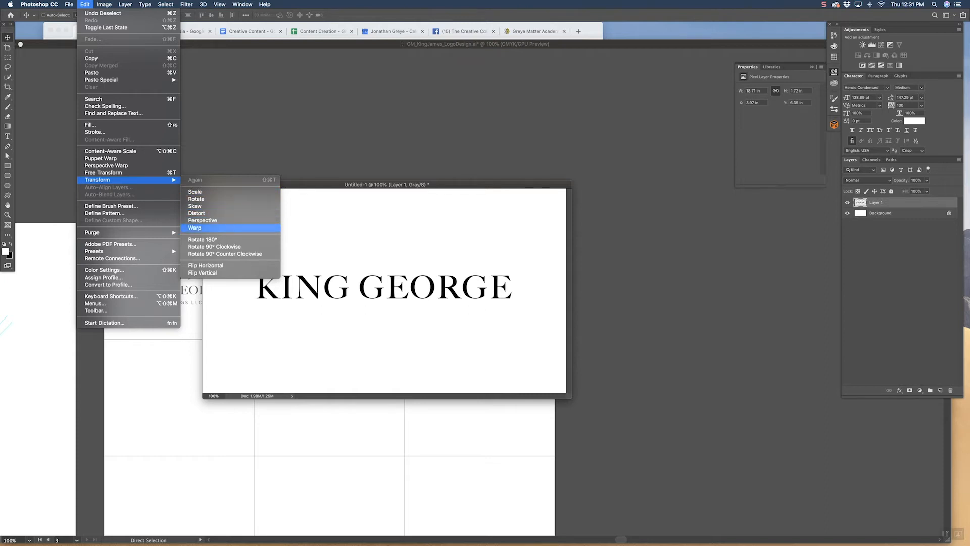
{"action": "left_click", "coordinate": [195, 227]}
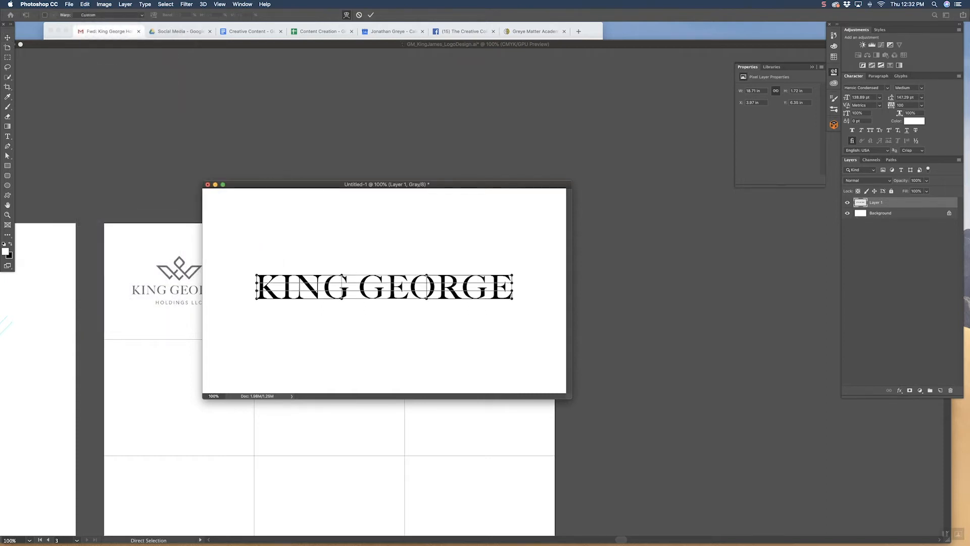
{"action": "left_click_drag", "start_coordinate": [256, 275], "coordinate": [254, 259]}
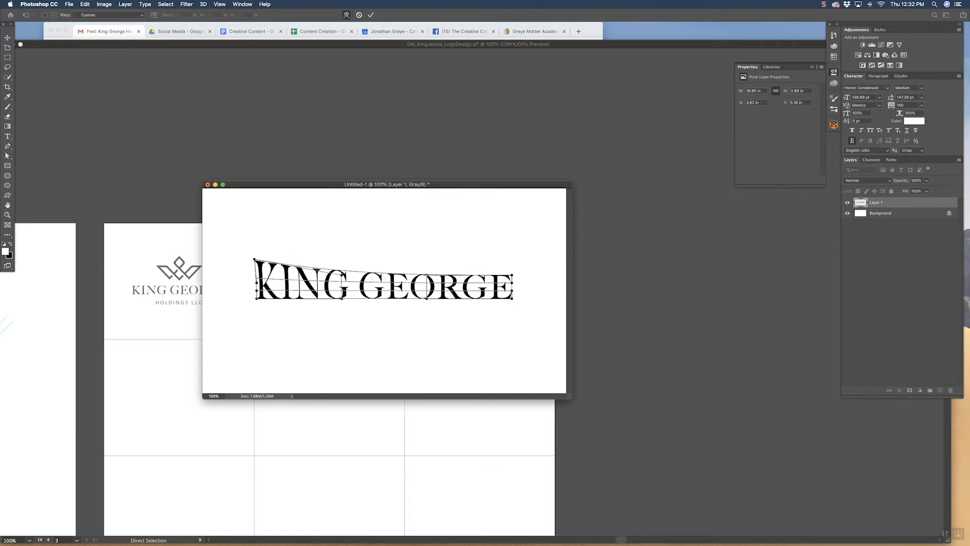
{"action": "key", "text": "Escape"}
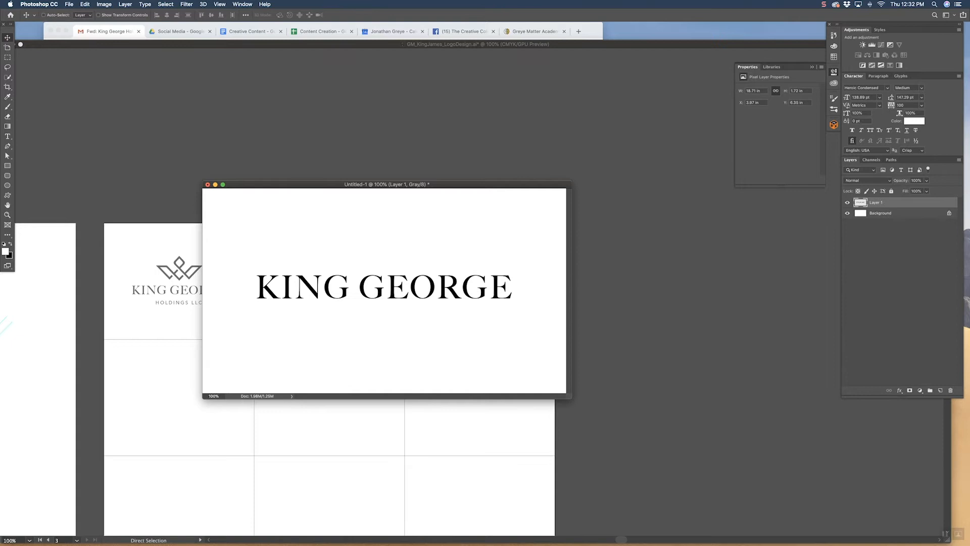
Step: Warp the KING GEORGE layer by pulling its upper-left corner up and lower-left corner down, making the K taller
{"action": "left_click", "coordinate": [85, 4]}
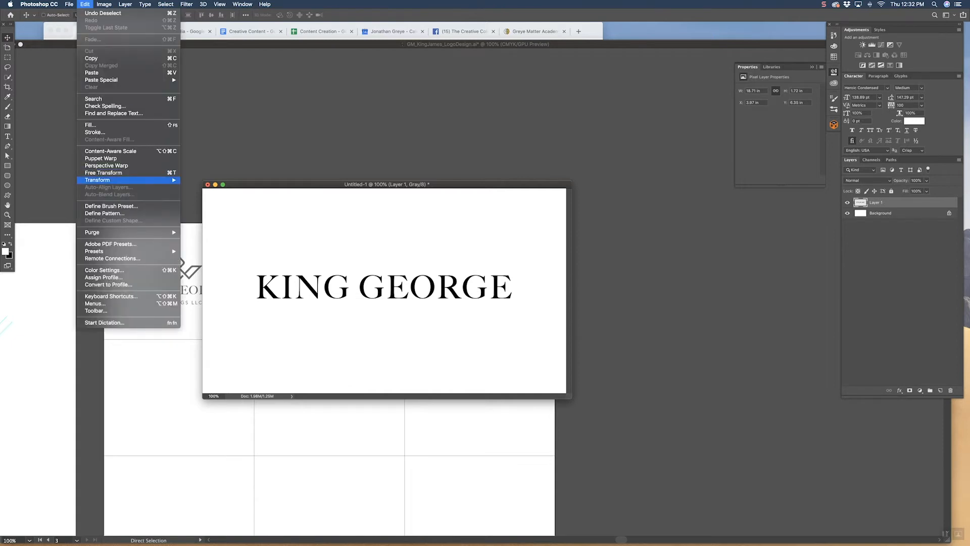
{"action": "mouse_move", "coordinate": [97, 180]}
{"action": "left_click", "coordinate": [194, 227]}
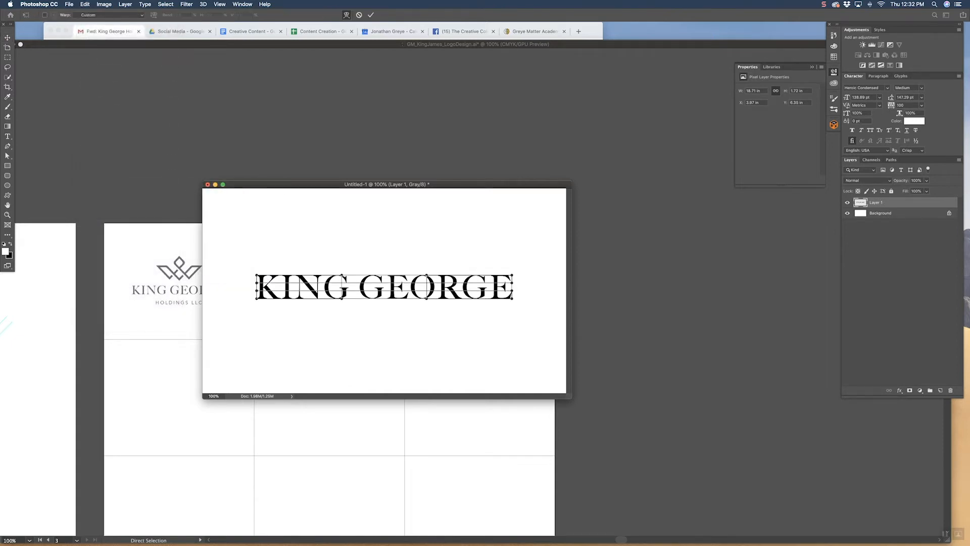
{"action": "key", "text": "super+equal"}
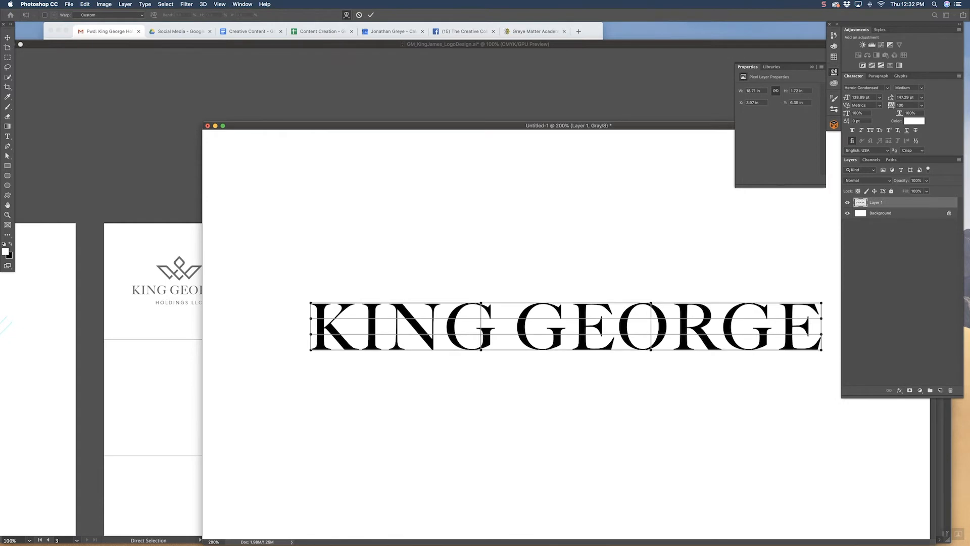
{"action": "left_click_drag", "start_coordinate": [311, 303], "coordinate": [311, 285]}
{"action": "left_click_drag", "start_coordinate": [310, 350], "coordinate": [311, 366]}
{"action": "left_click_drag", "start_coordinate": [311, 284], "coordinate": [311, 280]}
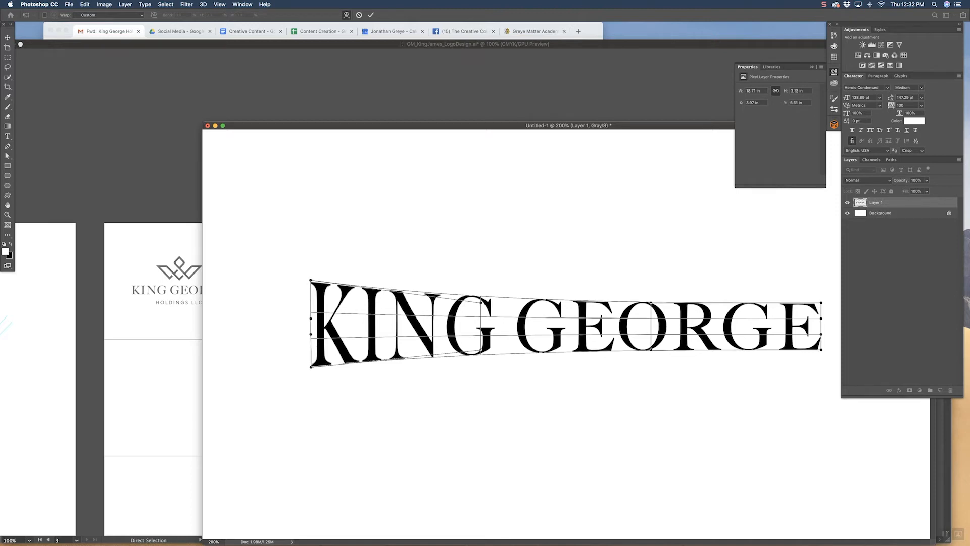
Step: Pull the warp's upper and lower corners at the final E outward and fine-tune the K's corners so both ends match
{"action": "left_click_drag", "start_coordinate": [404, 126], "coordinate": [195, 113]}
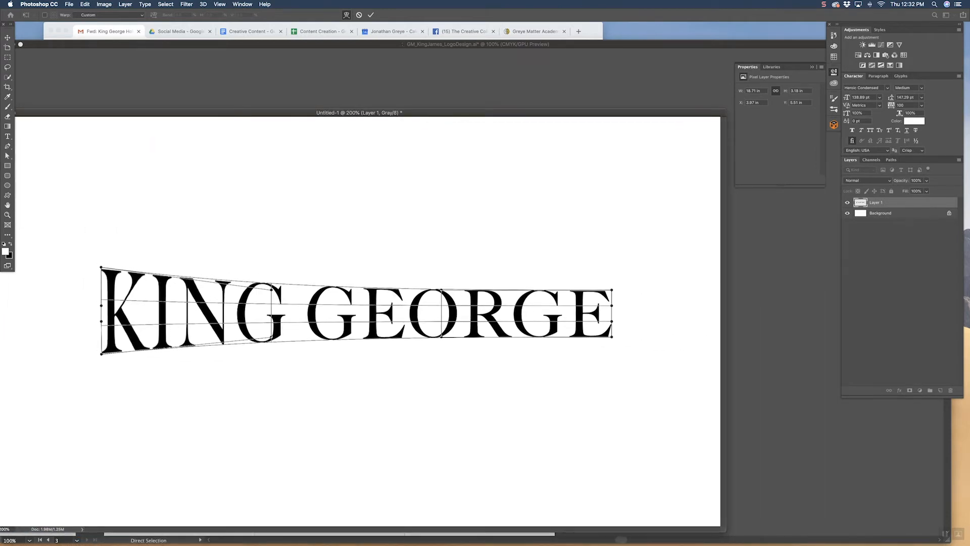
{"action": "left_click_drag", "start_coordinate": [612, 290], "coordinate": [612, 269]}
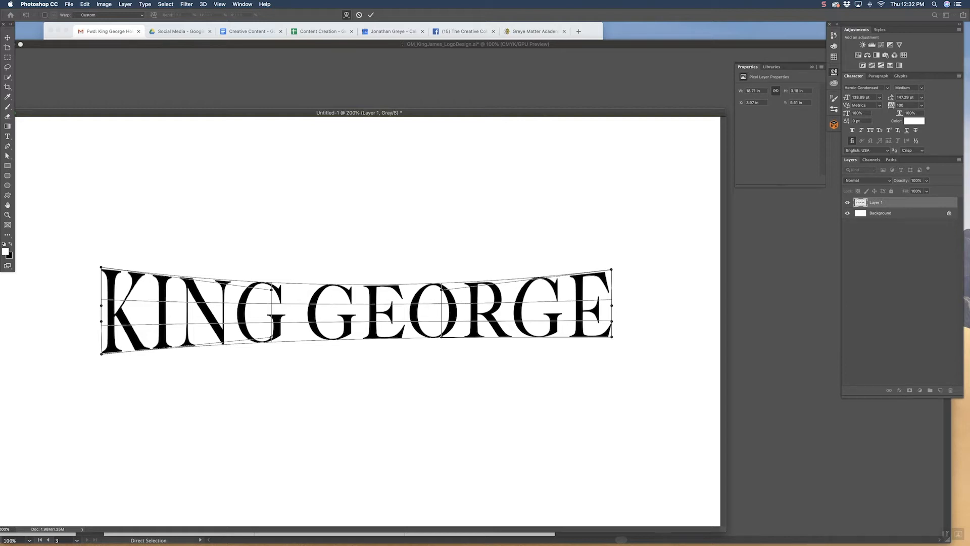
{"action": "left_click_drag", "start_coordinate": [101, 267], "coordinate": [101, 267]}
{"action": "left_click_drag", "start_coordinate": [612, 269], "coordinate": [611, 267]}
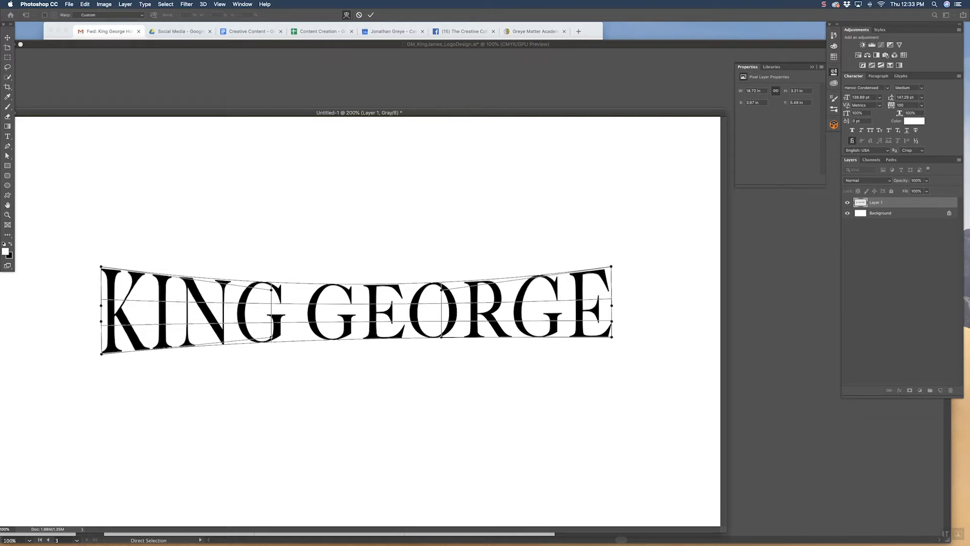
{"action": "left_click_drag", "start_coordinate": [101, 353], "coordinate": [101, 355]}
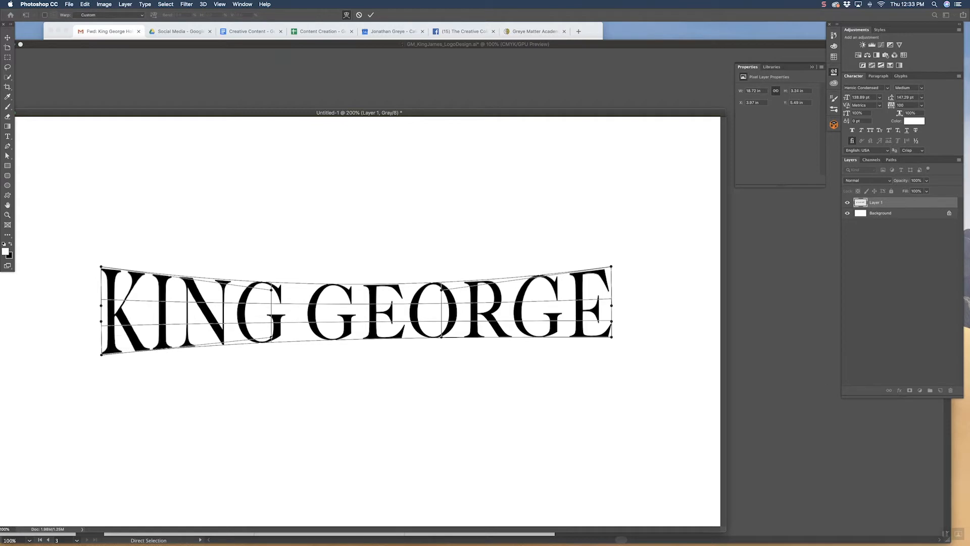
{"action": "left_click_drag", "start_coordinate": [612, 336], "coordinate": [612, 354]}
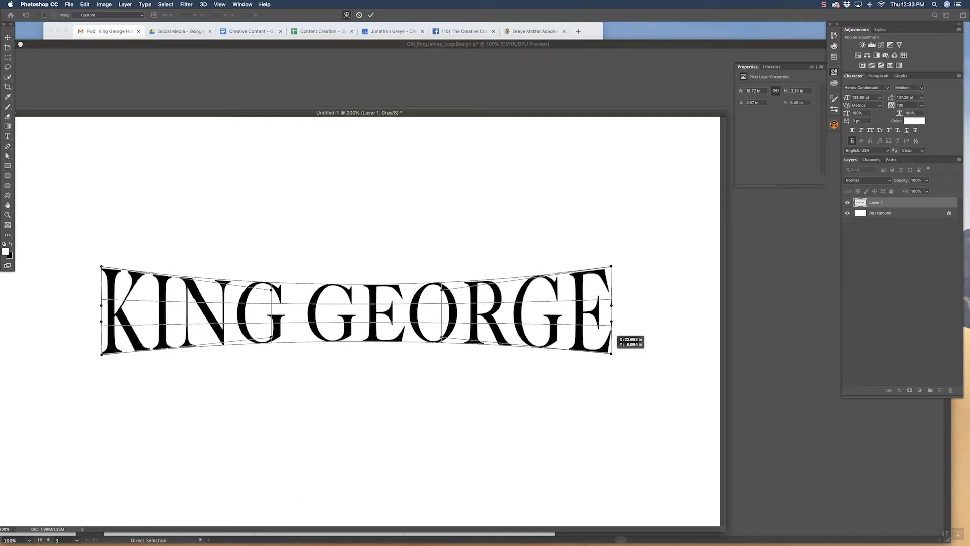
Step: Apply the warp and place two horizontal ruler guides along the upper and lower extents of the lettering
{"action": "key", "text": "super+r"}
{"action": "key", "text": "Return"}
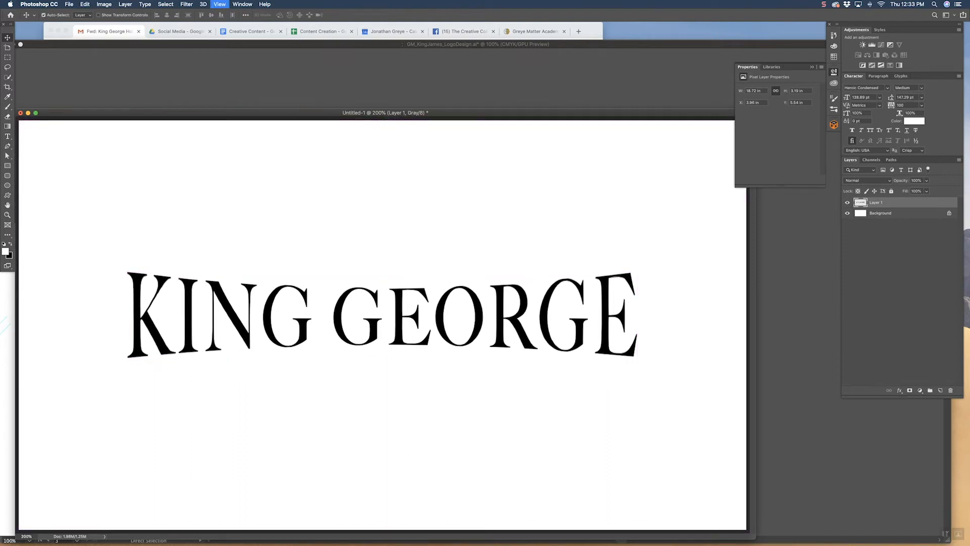
{"action": "left_click_drag", "start_coordinate": [409, 121], "coordinate": [395, 275]}
{"action": "left_click_drag", "start_coordinate": [484, 120], "coordinate": [446, 362]}
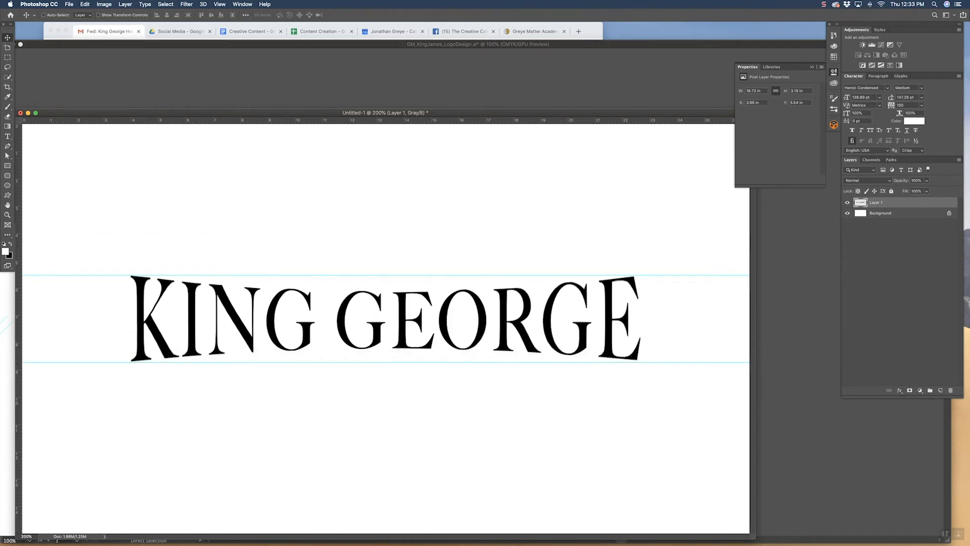
Step: Warp the KING GEORGE lettering again, pulling the lower corner at the final E slightly down to the guide, and apply
{"action": "left_click", "coordinate": [85, 4]}
{"action": "mouse_move", "coordinate": [151, 180]}
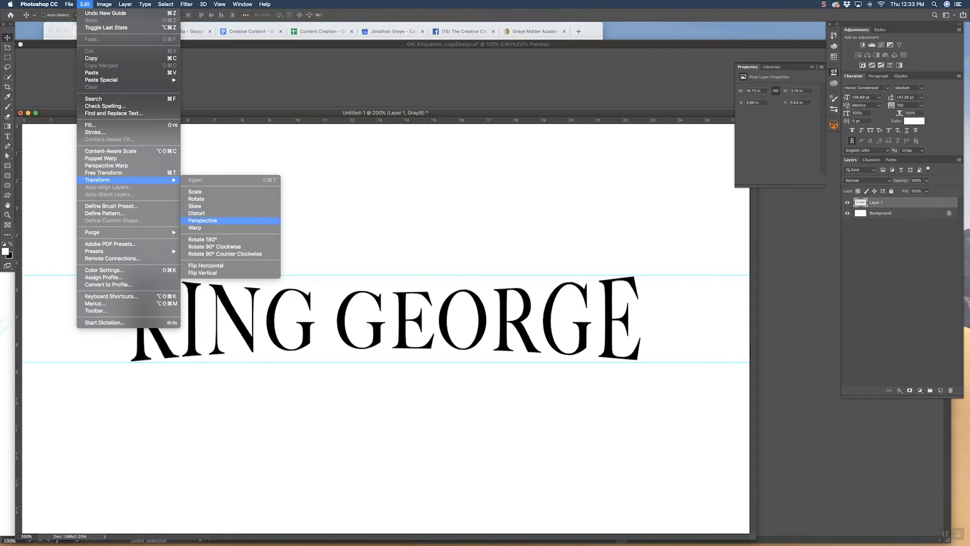
{"action": "left_click", "coordinate": [195, 227]}
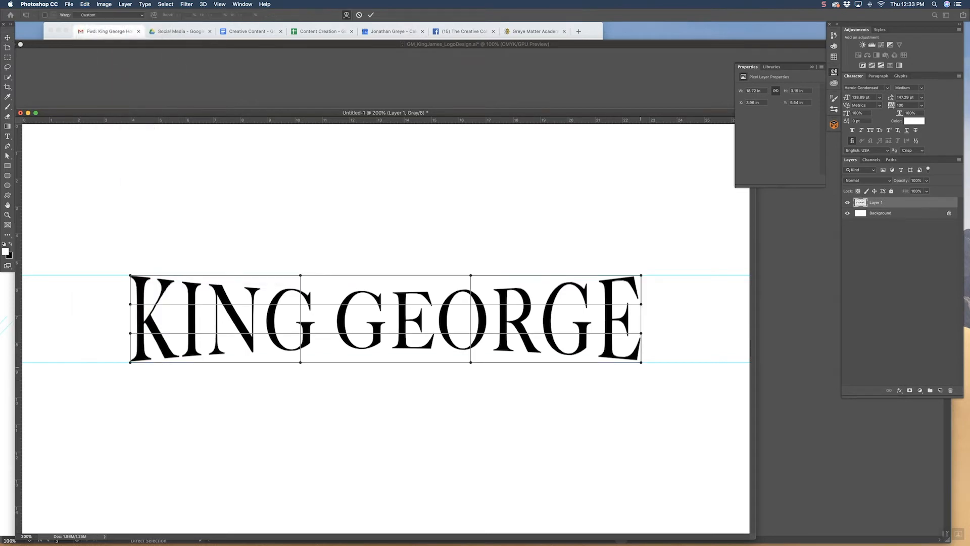
{"action": "left_click_drag", "start_coordinate": [641, 362], "coordinate": [641, 365]}
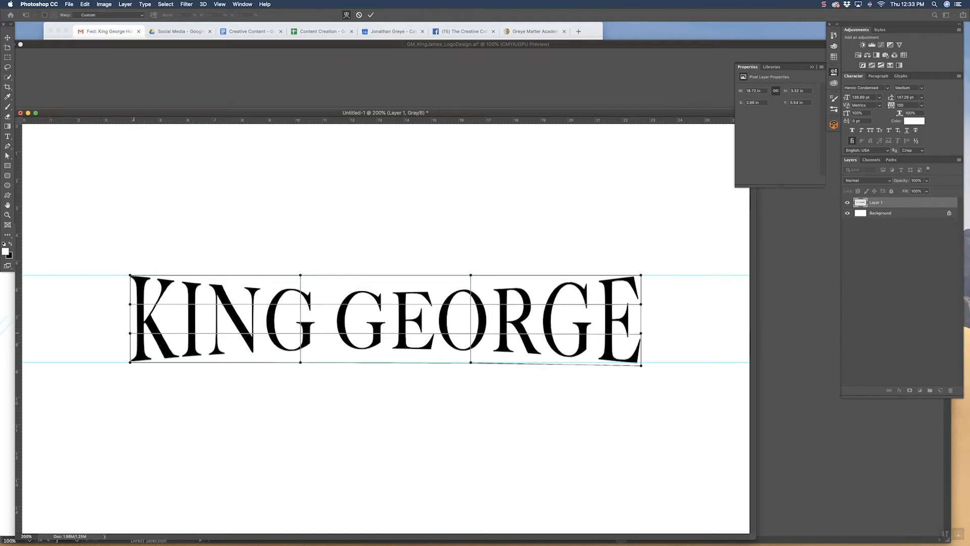
{"action": "key", "text": "Return"}
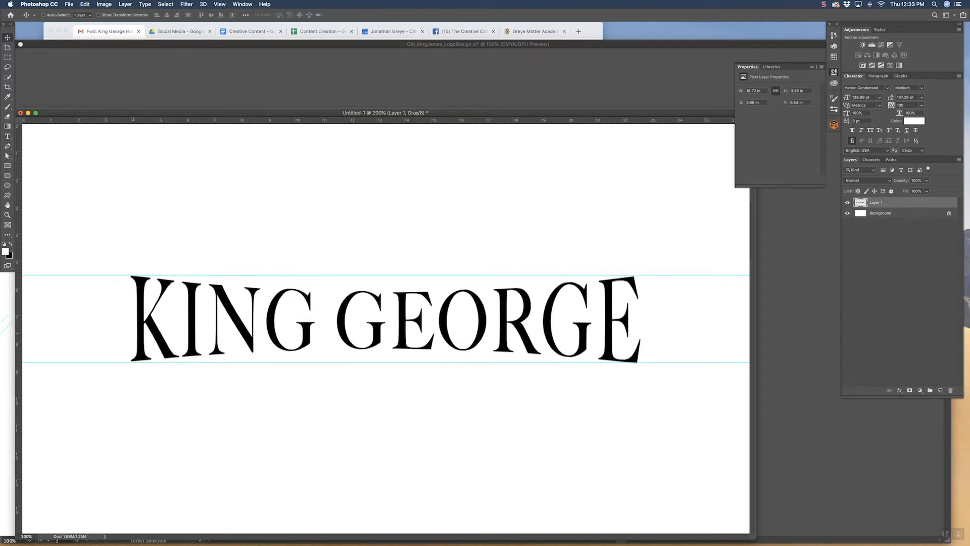
Step: Bring the warped KING GEORGE lettering into the Illustrator document and convert it to expanded vector shapes with Image Trace
{"action": "key", "text": "super+minus"}
{"action": "key", "text": "super+minus"}
{"action": "key", "text": "super+minus"}
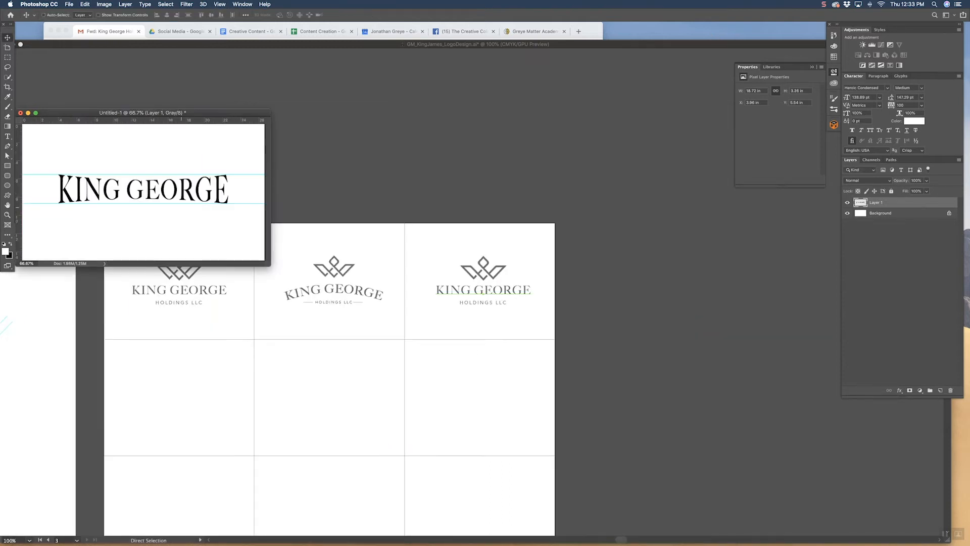
{"action": "left_click_drag", "start_coordinate": [190, 192], "coordinate": [245, 104]}
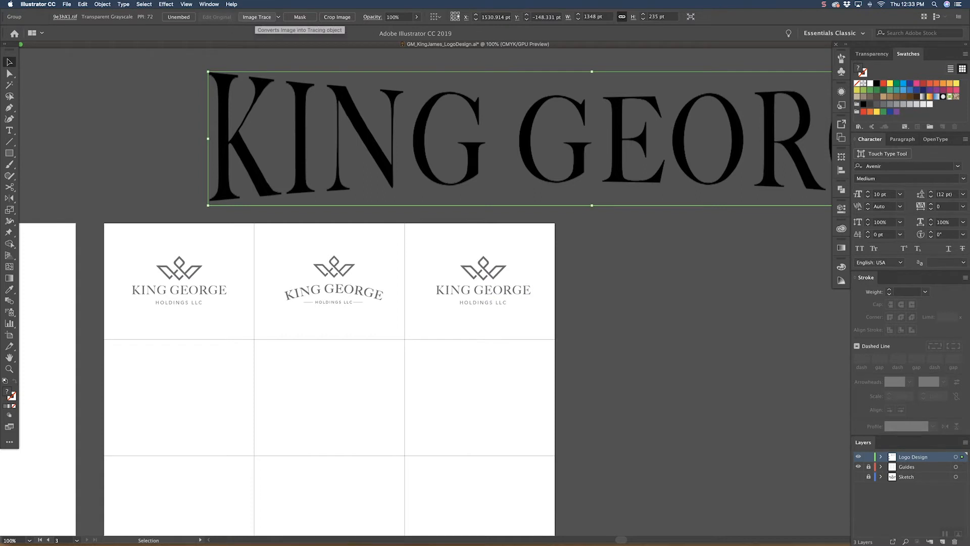
{"action": "left_click", "coordinate": [257, 17]}
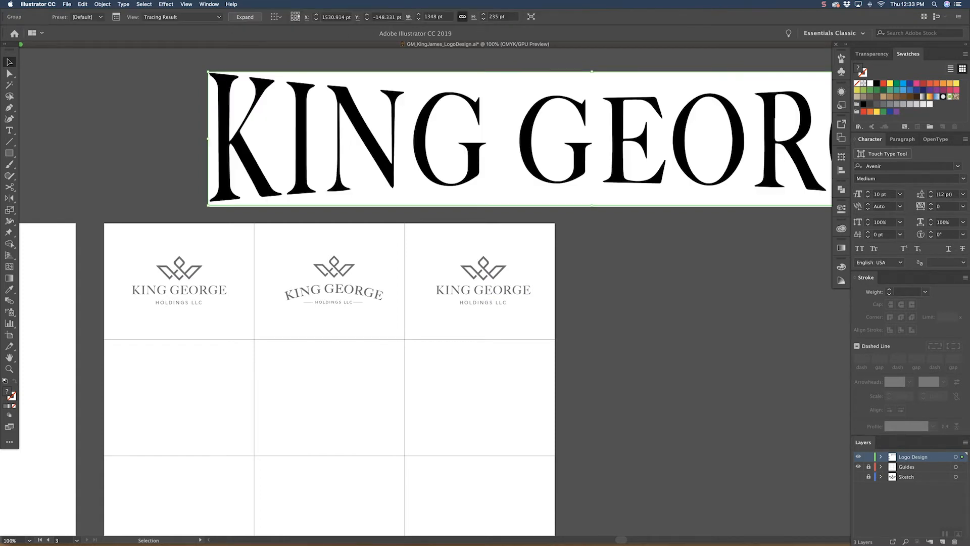
{"action": "left_click", "coordinate": [159, 126]}
{"action": "key", "text": "a"}
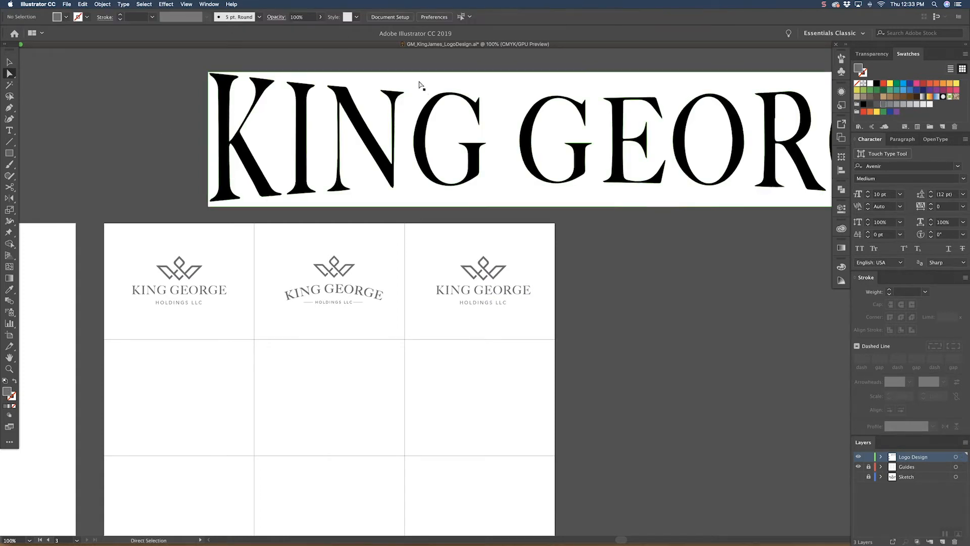
Step: Select every shape sharing the traced lettering's white background fill color and delete them
{"action": "left_click", "coordinate": [419, 82]}
{"action": "left_click", "coordinate": [144, 4]}
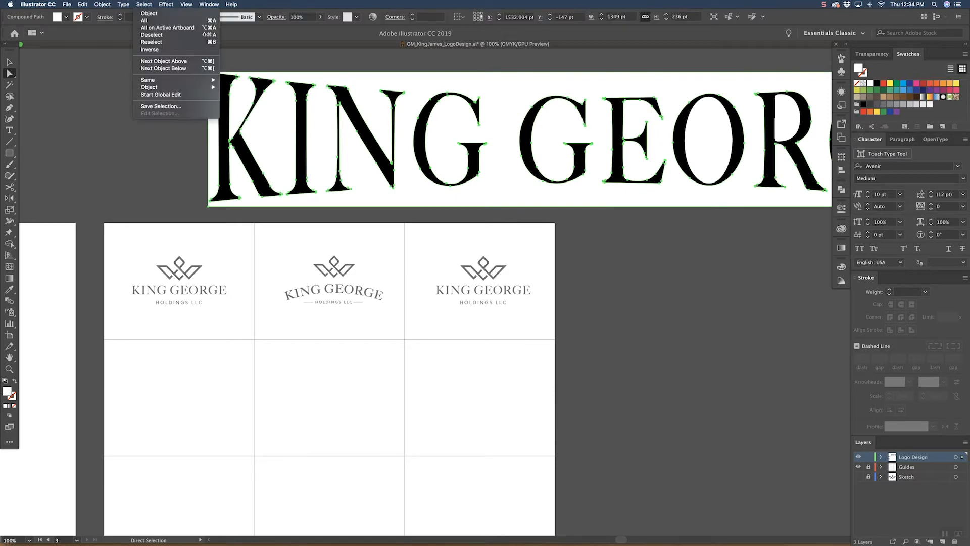
{"action": "mouse_move", "coordinate": [167, 80]}
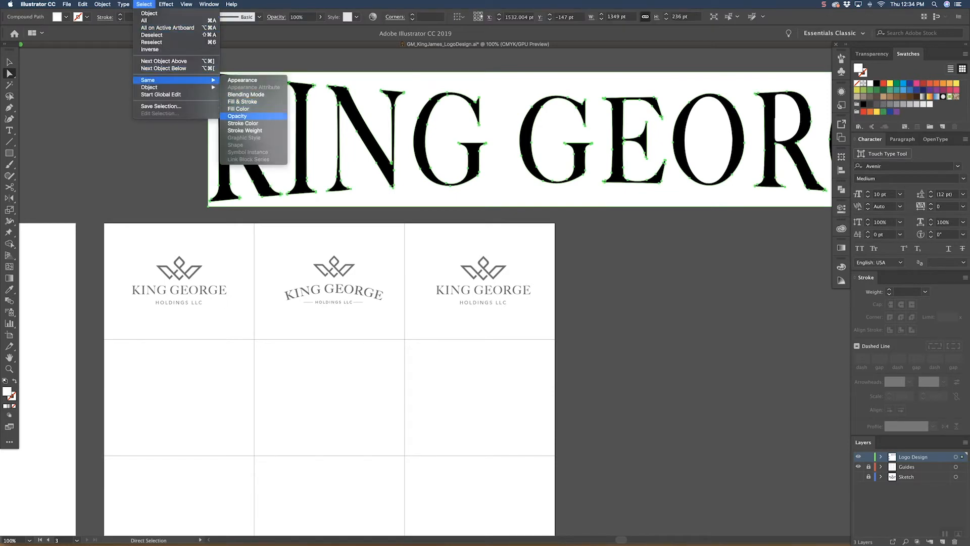
{"action": "left_click", "coordinate": [239, 109]}
{"action": "key", "text": "Delete"}
Step: Recolor the traced KING GEORGE lettering with the gray sampled from the third lockup's crown
{"action": "key", "text": "v"}
{"action": "left_click", "coordinate": [430, 163]}
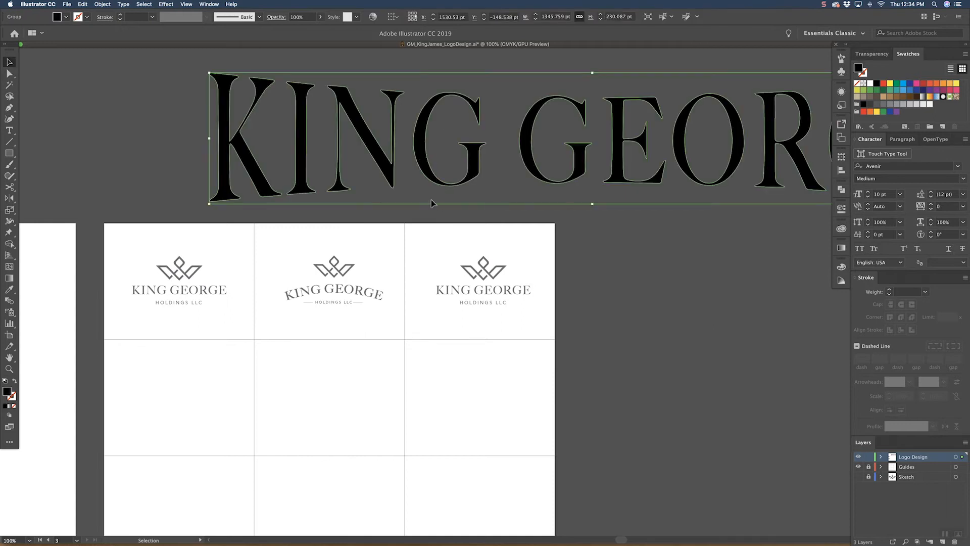
{"action": "key", "text": "i"}
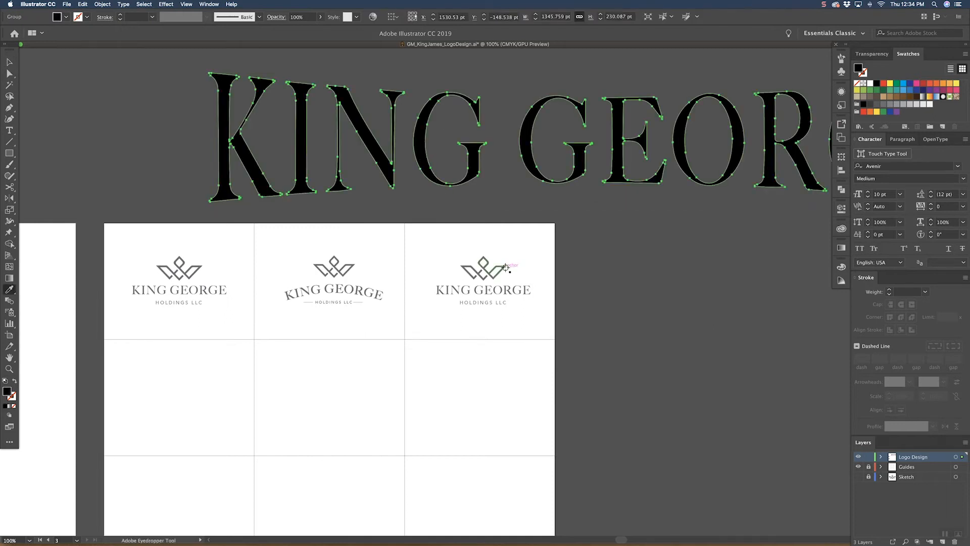
{"action": "left_click", "coordinate": [504, 271]}
Step: Scale the flared KING GEORGE lettering down into the third lockup and delete the straight lettering it replaces
{"action": "key", "text": "v"}
{"action": "left_click_drag", "start_coordinate": [207, 141], "coordinate": [544, 151]}
{"action": "left_click_drag", "start_coordinate": [602, 149], "coordinate": [502, 297]}
{"action": "key", "text": "super+shift+a"}
{"action": "left_click", "coordinate": [507, 290]}
{"action": "key", "text": "Delete"}
{"action": "key", "text": "super+f"}
{"action": "key", "text": "super+shift+a"}
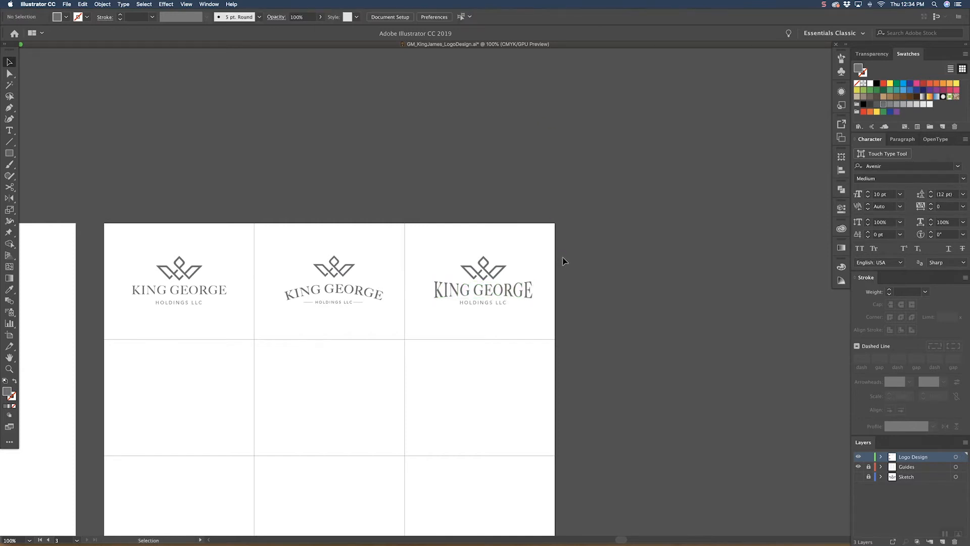
Step: Reduce the height of the flared KING GEORGE lettering slightly between the crown and HOLDINGS LLC
{"action": "key", "text": "z"}
{"action": "left_click", "coordinate": [482, 302]}
{"action": "left_click", "coordinate": [481, 302]}
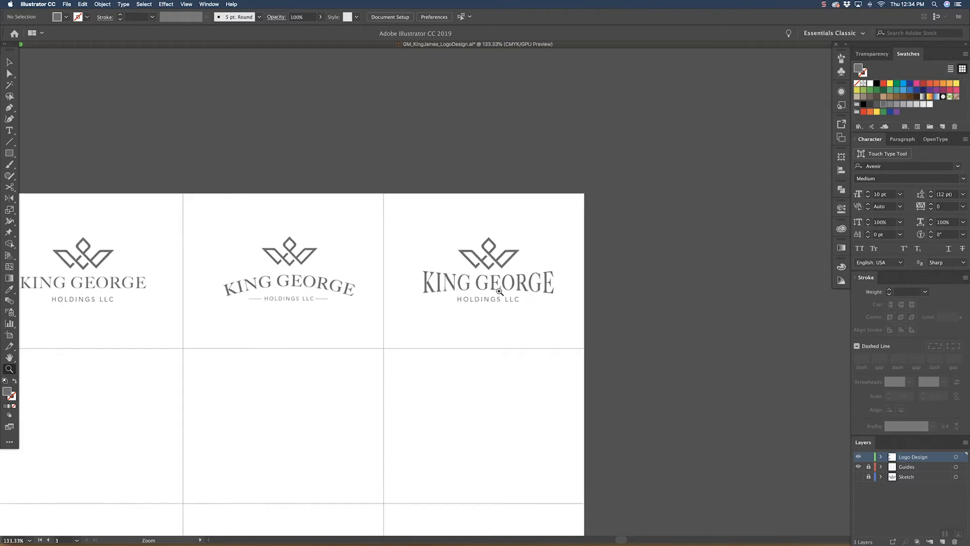
{"action": "left_click", "coordinate": [552, 284]}
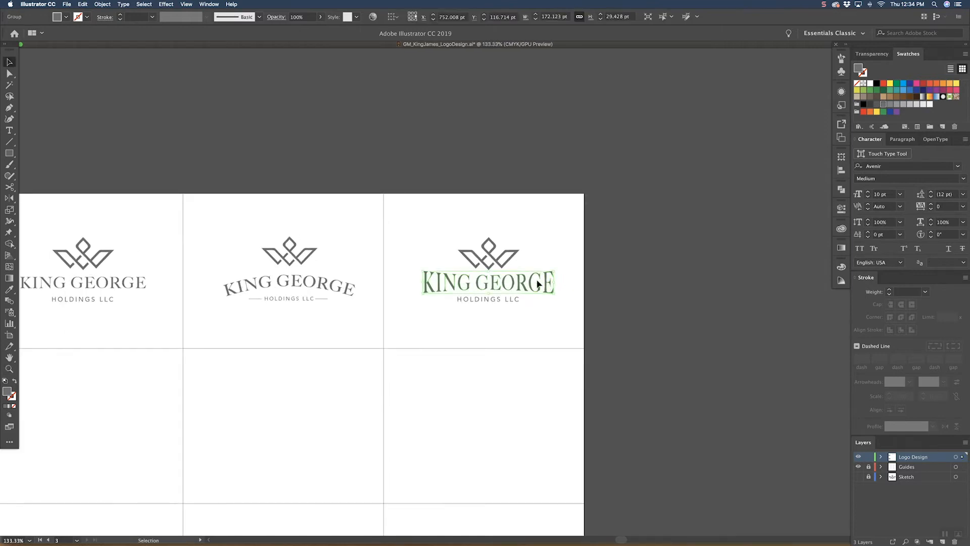
{"action": "key", "text": "super+equal"}
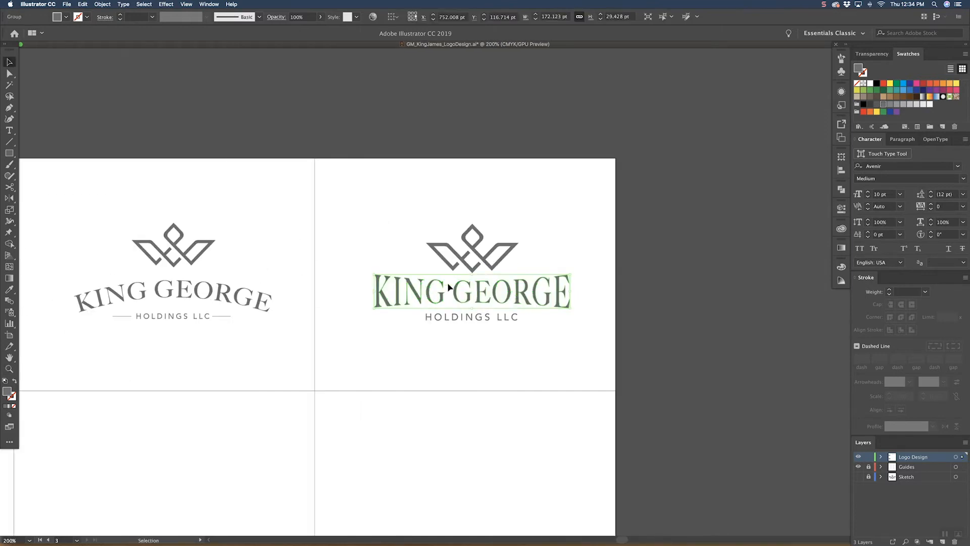
{"action": "left_click_drag", "start_coordinate": [474, 276], "coordinate": [473, 306]}
{"action": "left_click", "coordinate": [603, 233]}
{"action": "left_click_drag", "start_coordinate": [603, 236], "coordinate": [540, 260]}
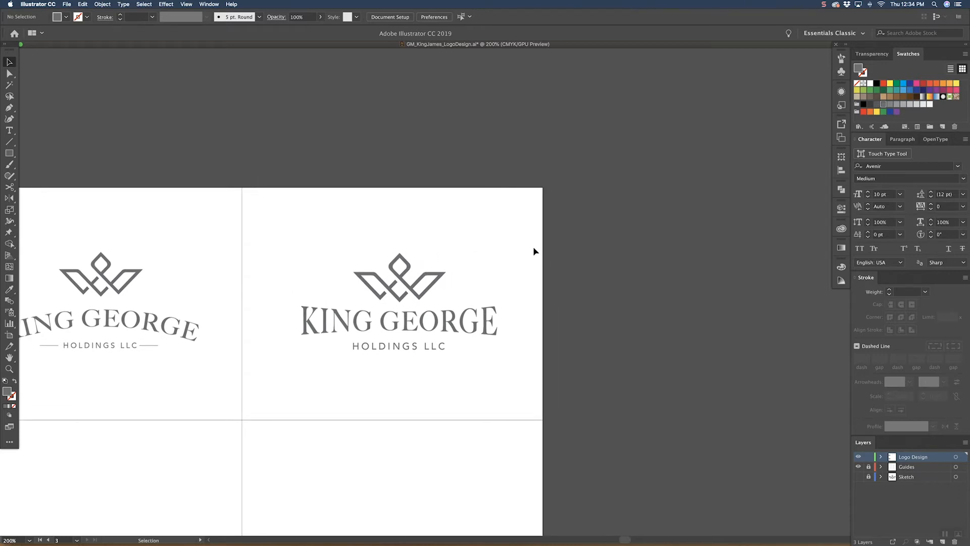
Step: Replace the third lockup's HOLDINGS LLC line with a copy of the middle lockup's version flanked by thin rules
{"action": "key", "text": "super+minus"}
{"action": "key", "text": "super+minus"}
{"action": "key", "text": "super+minus"}
{"action": "key", "text": "super+equal"}
{"action": "key", "text": "super+equal"}
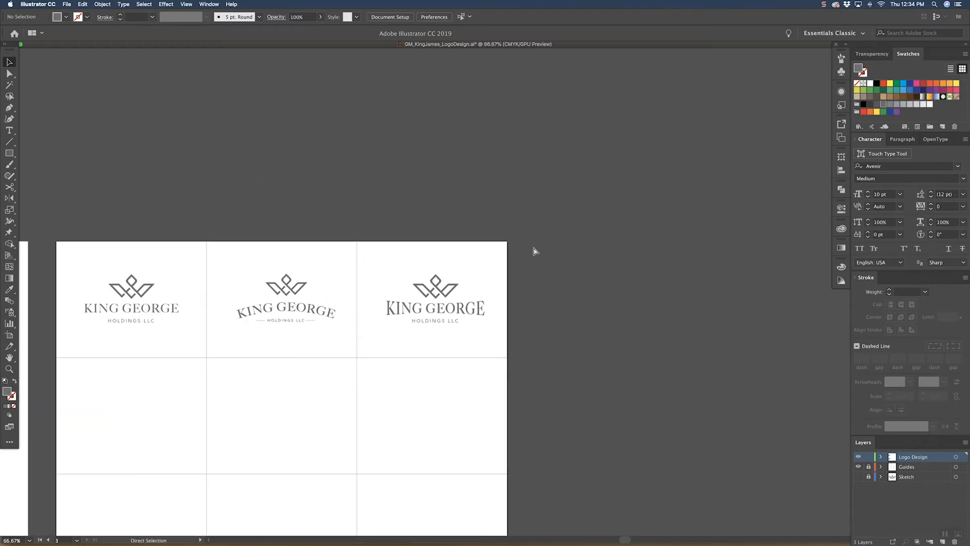
{"action": "left_click_drag", "start_coordinate": [262, 360], "coordinate": [288, 355]}
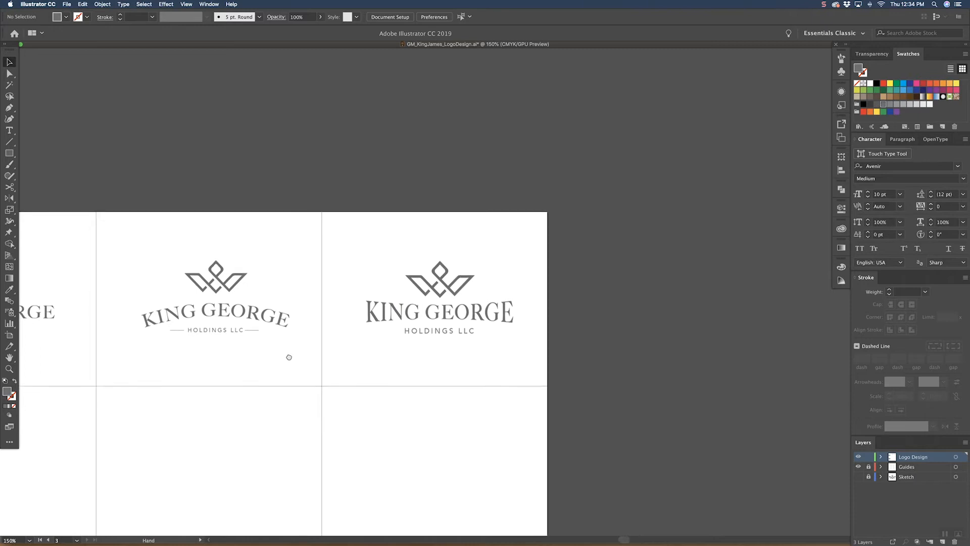
{"action": "left_click", "coordinate": [248, 332]}
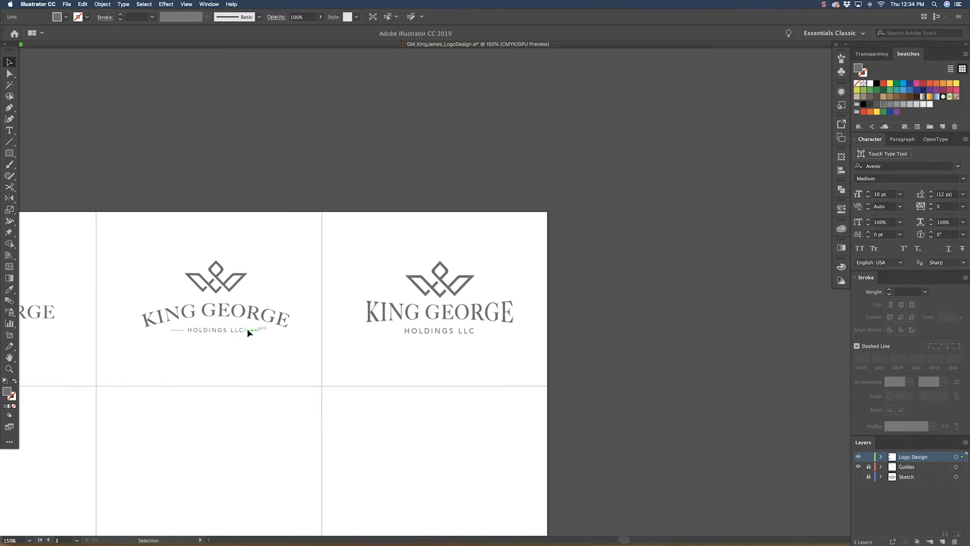
{"action": "left_click", "coordinate": [181, 330], "text": "shift"}
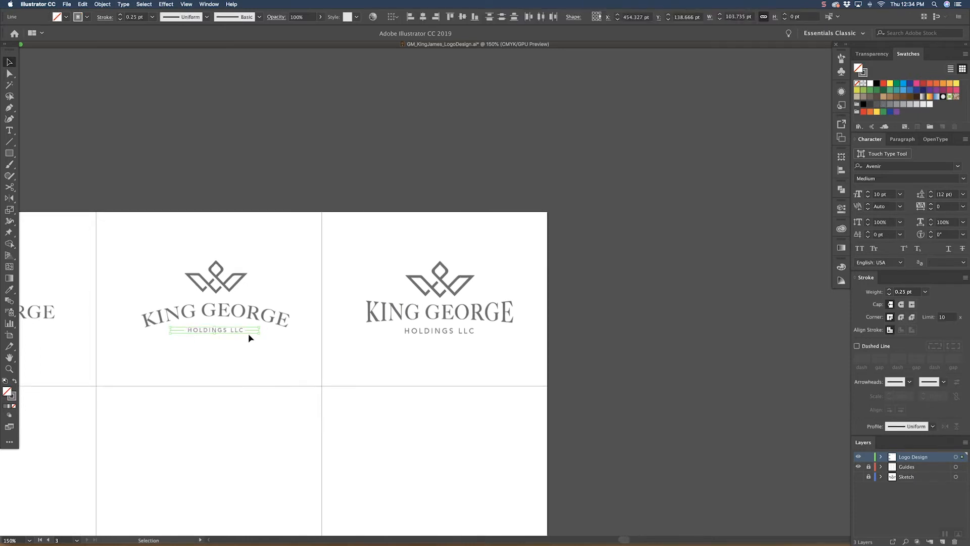
{"action": "left_click", "coordinate": [442, 337]}
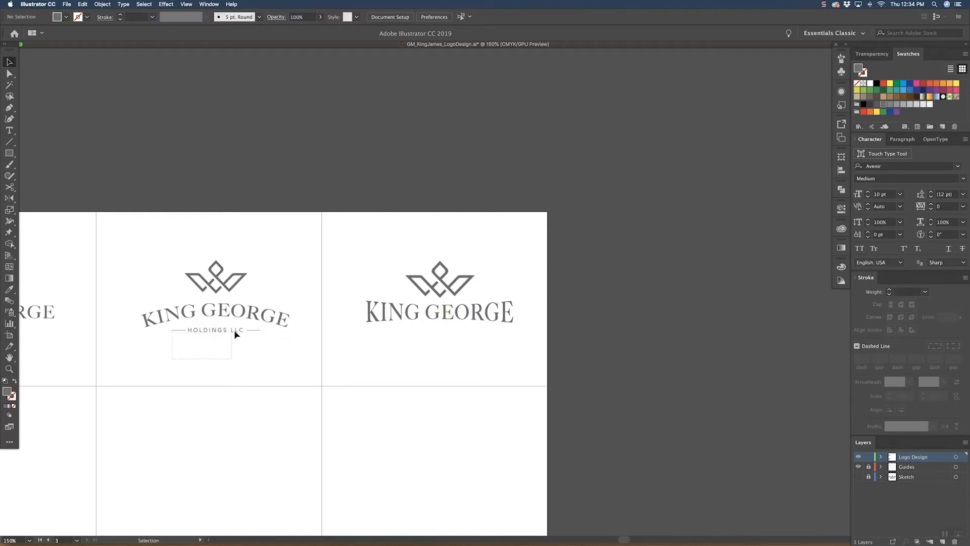
{"action": "left_click_drag", "start_coordinate": [249, 332], "coordinate": [452, 348]}
{"action": "left_click", "coordinate": [425, 371]}
Step: Replace the third lockup's crown with a copy of the middle lockup's crown, positioned above the flared KING GEORGE lettering
{"action": "key", "text": "super+minus"}
{"action": "key", "text": "super+minus"}
{"action": "key", "text": "super+minus"}
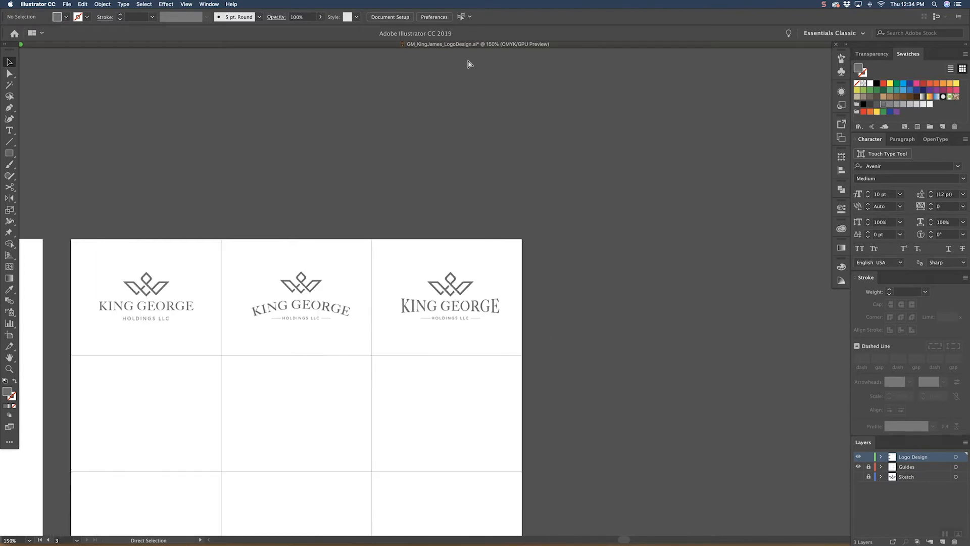
{"action": "key", "text": "super+plus"}
{"action": "key", "text": "super+plus"}
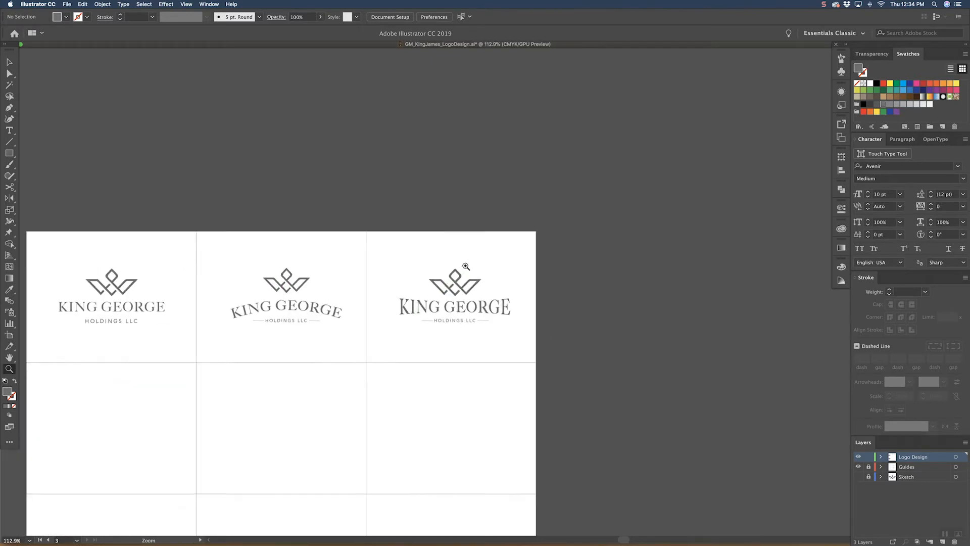
{"action": "scroll", "coordinate": [414, 308], "scroll_direction": "up", "scroll_amount": 5}
{"action": "left_click", "coordinate": [480, 275]}
{"action": "key", "text": "Delete"}
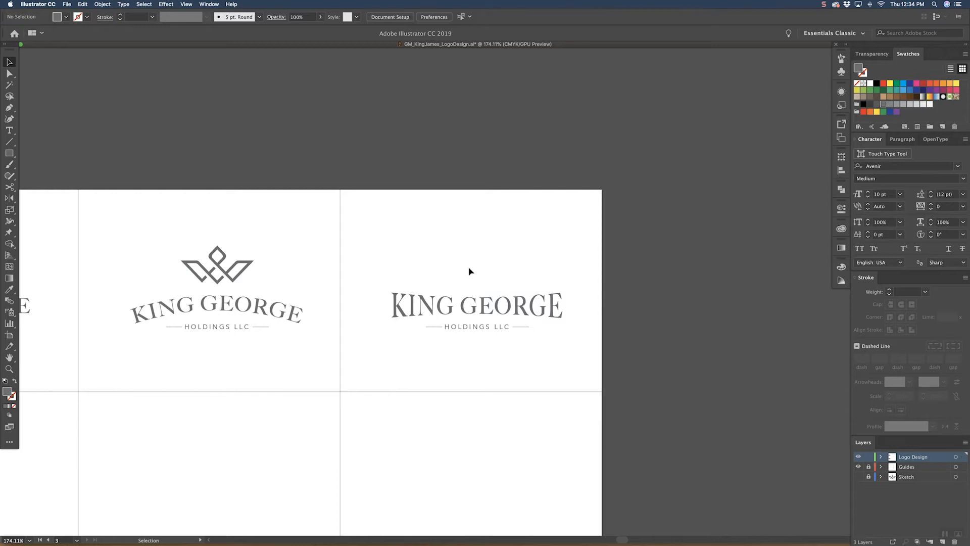
{"action": "left_click_drag", "start_coordinate": [203, 274], "coordinate": [486, 280]}
{"action": "left_click", "coordinate": [429, 235]}
{"action": "left_click_drag", "start_coordinate": [391, 352], "coordinate": [404, 354]}
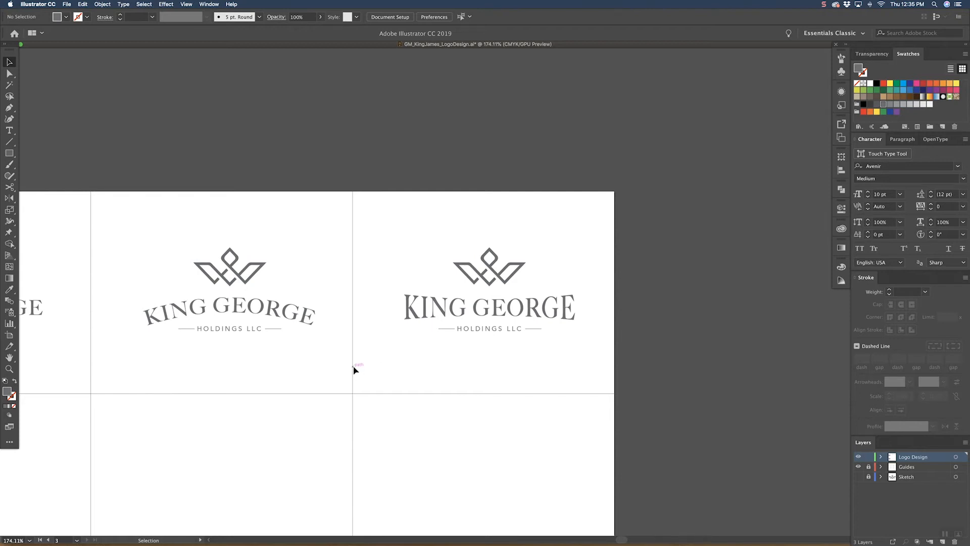
Step: Add the text ESTD in the third lockup, match its style to HOLDINGS LLC and place it just left of the crown
{"action": "key", "text": "t"}
{"action": "left_click", "coordinate": [392, 272]}
{"action": "type", "text": "ES"}
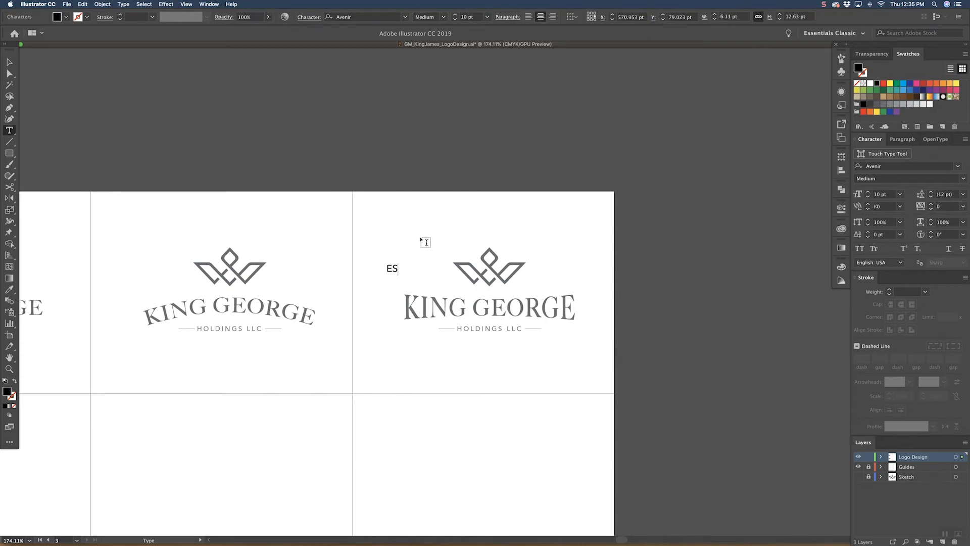
{"action": "type", "text": "TD"}
{"action": "key", "text": "Escape"}
{"action": "key", "text": "i"}
{"action": "left_click", "coordinate": [493, 326]}
{"action": "key", "text": "v"}
{"action": "left_click", "coordinate": [420, 266]}
{"action": "left_click_drag", "start_coordinate": [417, 272], "coordinate": [451, 273]}
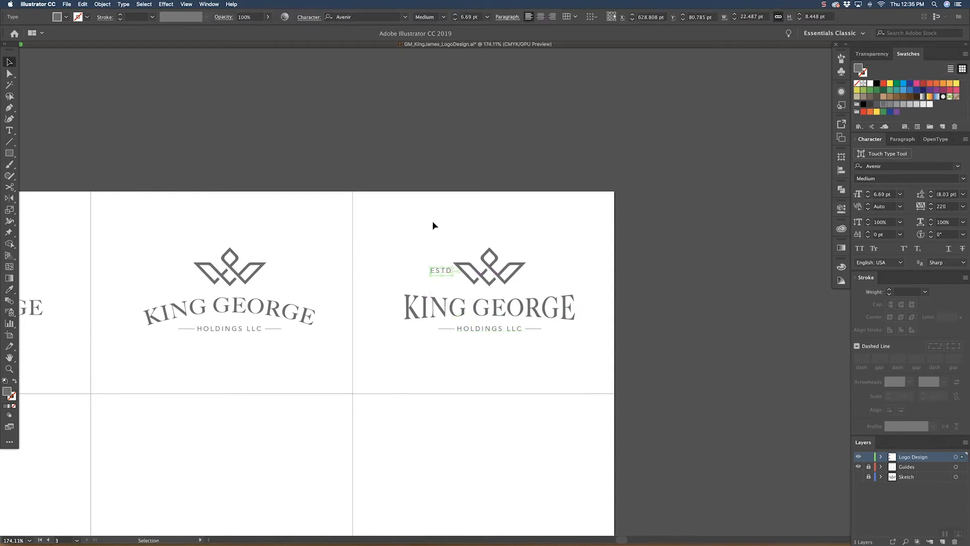
Step: Set the ESTD text to 6 pt and duplicate it on the crown's right side, changing the copy to 2019
{"action": "left_click", "coordinate": [487, 17]}
{"action": "left_click", "coordinate": [500, 39]}
{"action": "left_click", "coordinate": [468, 284]}
{"action": "left_click_drag", "start_coordinate": [447, 272], "coordinate": [542, 274]}
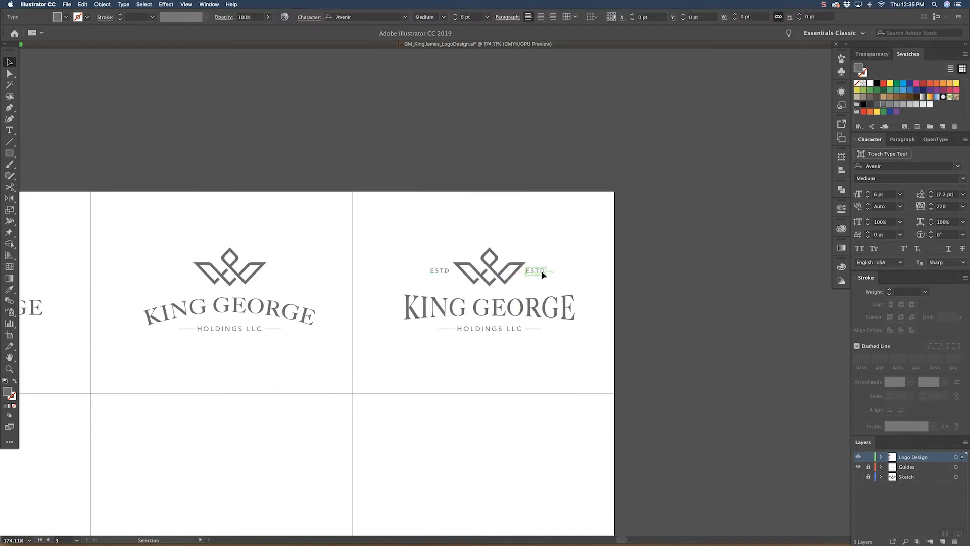
{"action": "double_click", "coordinate": [541, 273]}
{"action": "double_click", "coordinate": [540, 270]}
{"action": "type", "text": "20"}
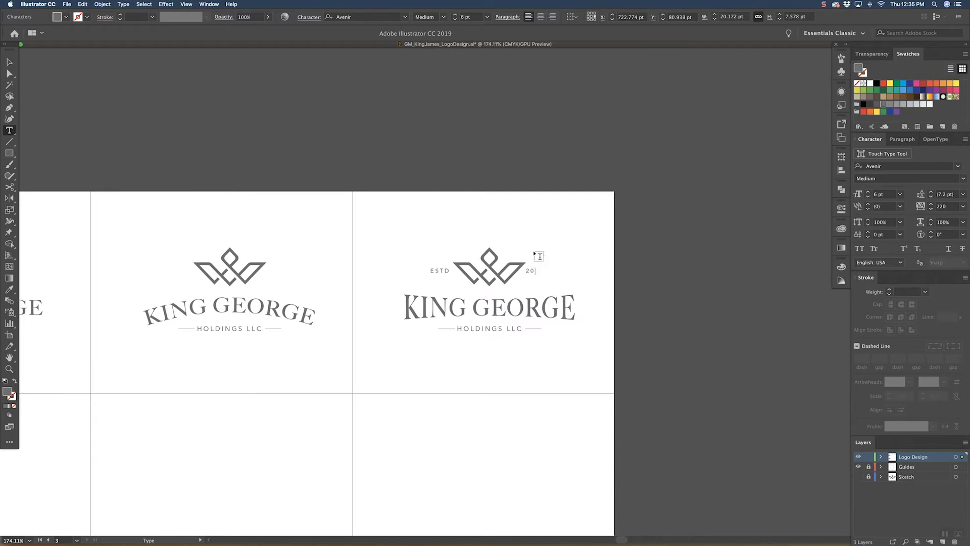
{"action": "key", "text": "Escape"}
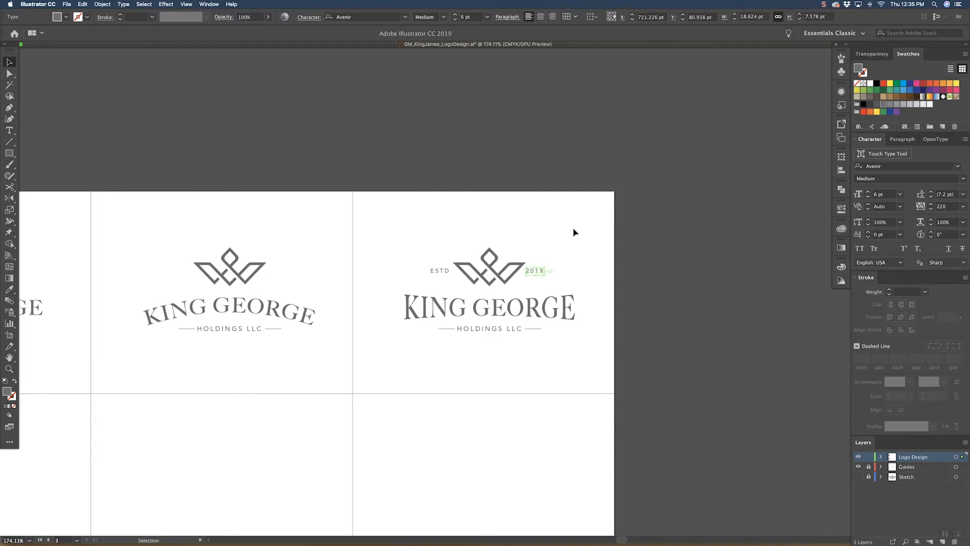
Step: Move ESTD above the crown's left wing and scale it down to 4.72 pt
{"action": "left_click", "coordinate": [577, 223]}
{"action": "left_click_drag", "start_coordinate": [568, 228], "coordinate": [543, 276]}
{"action": "left_click_drag", "start_coordinate": [406, 310], "coordinate": [497, 229]}
{"action": "left_click", "coordinate": [436, 282]}
{"action": "key", "text": "z"}
{"action": "key", "text": "v"}
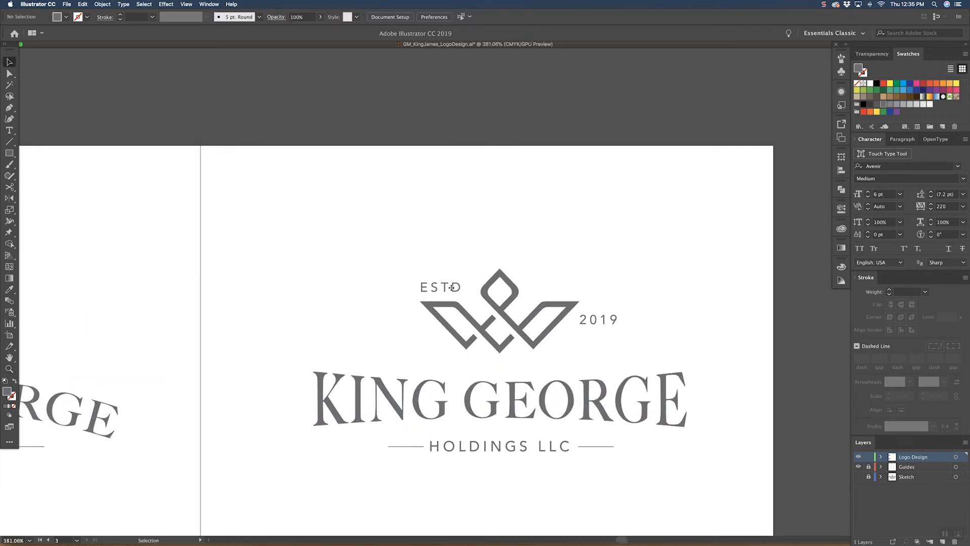
{"action": "left_click", "coordinate": [455, 289]}
{"action": "mouse_move", "coordinate": [464, 290]}
{"action": "left_mouse_down"}
{"action": "mouse_move", "coordinate": [493, 291]}
{"action": "mouse_move", "coordinate": [453, 285]}
{"action": "left_mouse_up"}
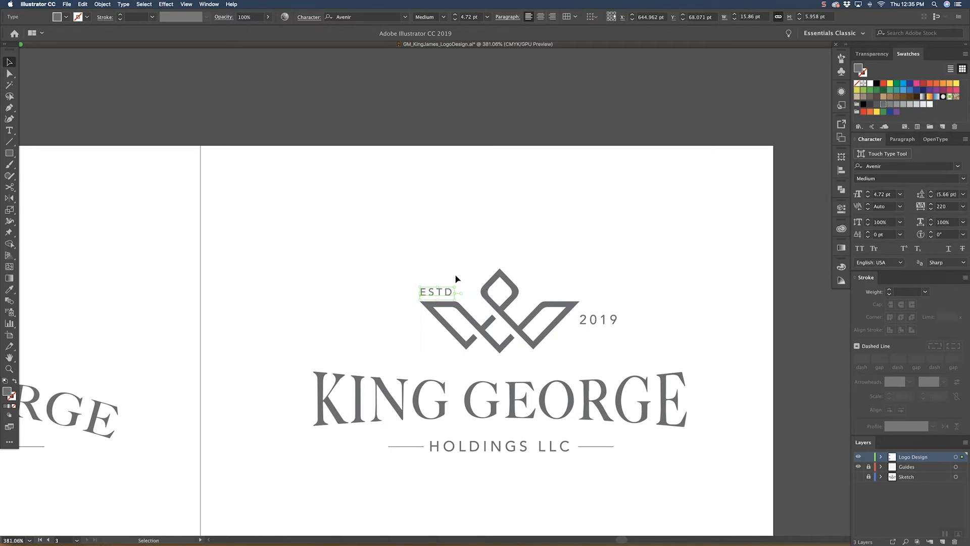
{"action": "left_click", "coordinate": [456, 278]}
Step: Remove the old 2019 text and copy ESTD above the crown's right wing, changing the copy to 2019
{"action": "left_click", "coordinate": [617, 321]}
{"action": "left_click", "coordinate": [615, 301]}
{"action": "left_click_drag", "start_coordinate": [449, 293], "coordinate": [571, 293]}
{"action": "double_click", "coordinate": [566, 292]}
{"action": "type", "text": "2019"}
{"action": "key", "text": "Escape"}
{"action": "left_click", "coordinate": [607, 201]}
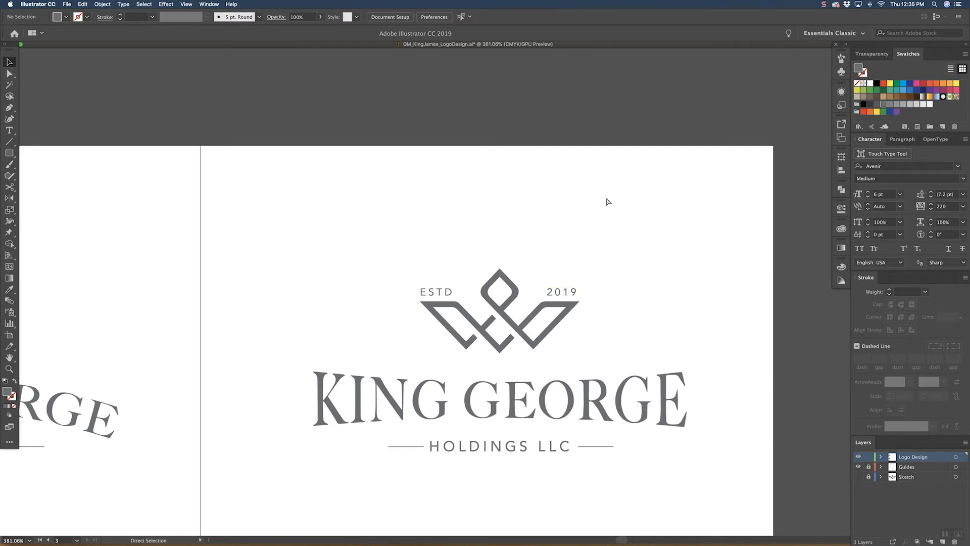
{"action": "key", "text": "super+minus"}
{"action": "key", "text": "super+minus"}
{"action": "key", "text": "super+minus"}
{"action": "key", "text": "super+minus"}
{"action": "key", "text": "super+minus"}
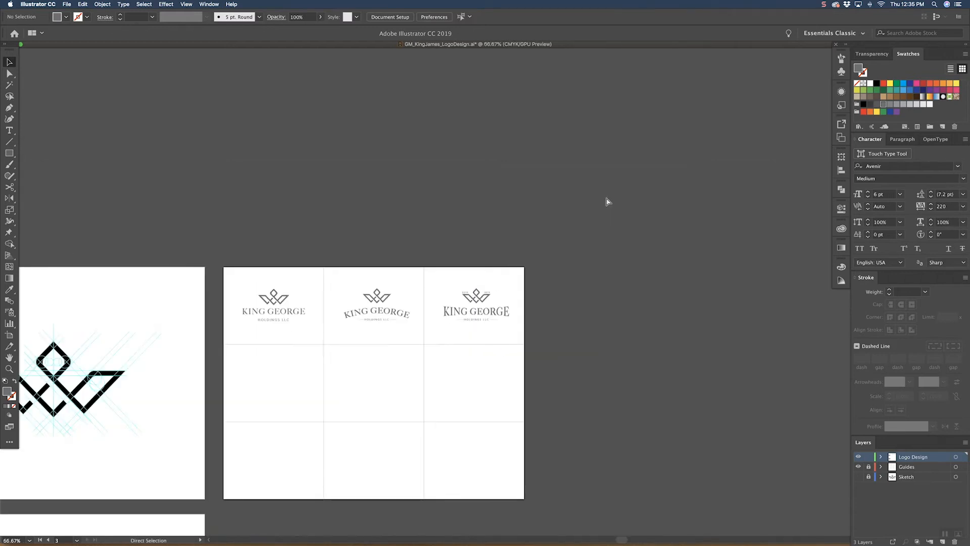
Step: Move ESTD and 2019 down to the outer sides of the crown's wings in the third lockup
{"action": "key", "text": "super+equal"}
{"action": "key", "text": "super+equal"}
{"action": "key", "text": "super+equal"}
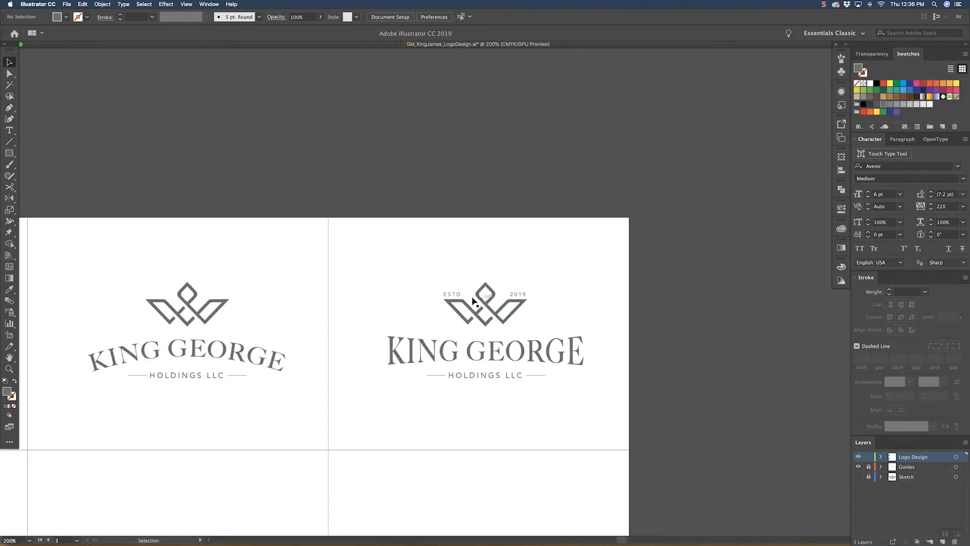
{"action": "left_click_drag", "start_coordinate": [456, 292], "coordinate": [439, 312]}
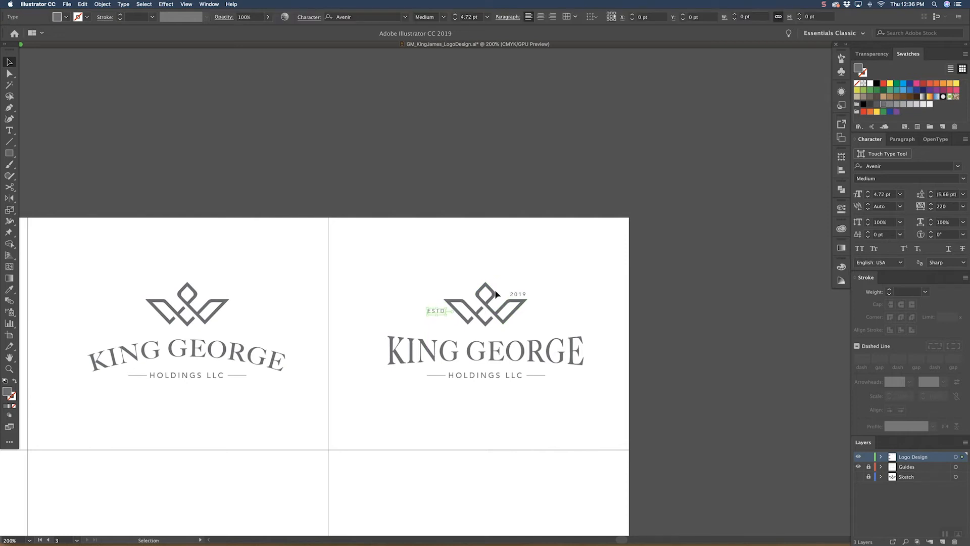
{"action": "left_click_drag", "start_coordinate": [520, 296], "coordinate": [537, 314]}
{"action": "left_click", "coordinate": [561, 286]}
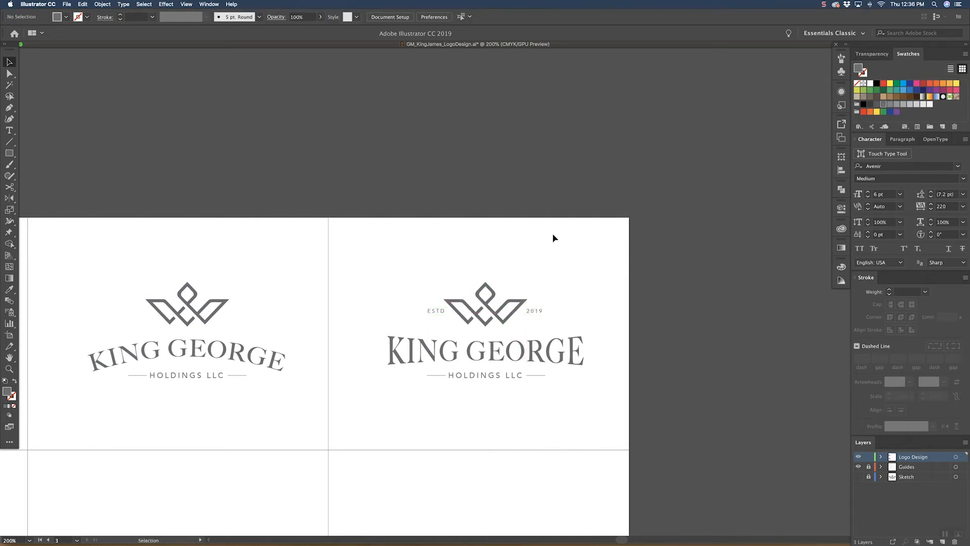
Step: Copy the short line beside HOLDINGS LLC above and below both ESTD and 2019 in the third lockup
{"action": "mouse_move", "coordinate": [525, 258]}
{"action": "left_mouse_down"}
{"action": "mouse_move", "coordinate": [546, 251]}
{"action": "mouse_move", "coordinate": [520, 251]}
{"action": "left_mouse_up"}
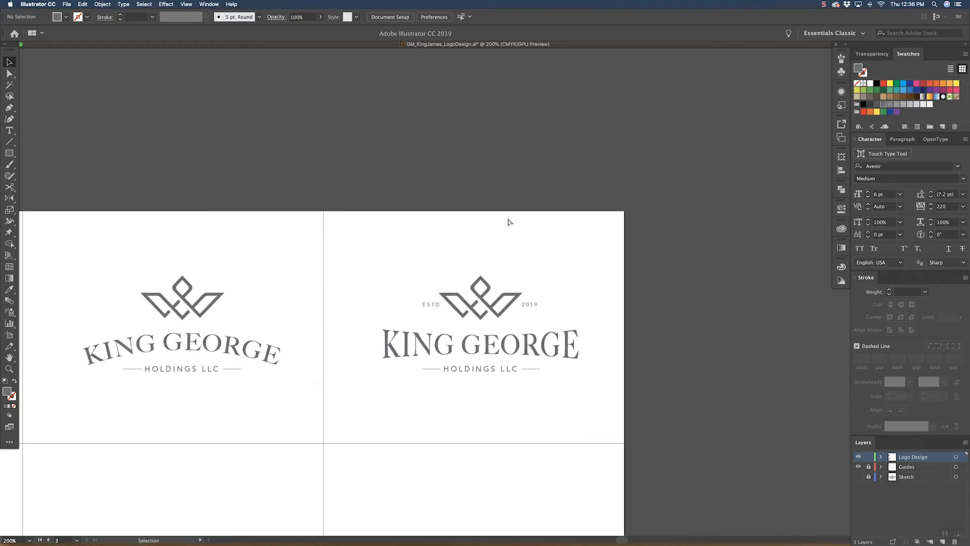
{"action": "key", "text": "super+equal"}
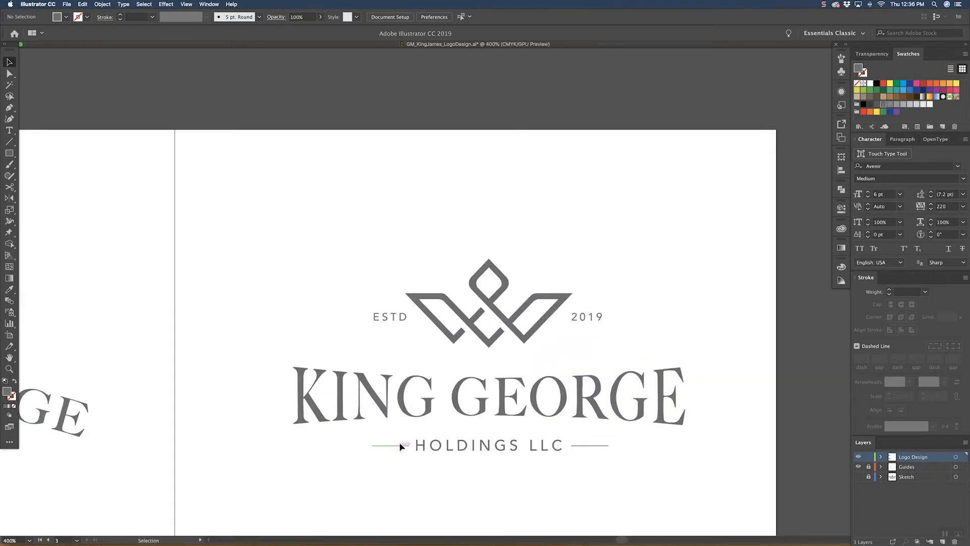
{"action": "left_click_drag", "start_coordinate": [401, 446], "coordinate": [599, 310]}
{"action": "left_click", "coordinate": [399, 341]}
{"action": "left_click", "coordinate": [402, 325], "text": "shift"}
{"action": "left_click", "coordinate": [636, 291]}
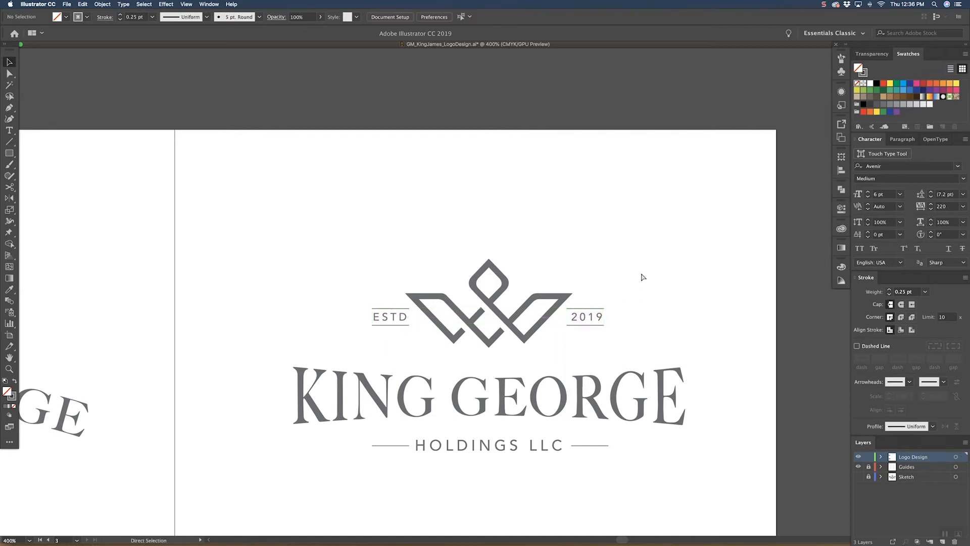
Step: Copy the crown from the first lockup into the first cell of the second row
{"action": "key", "text": "super+minus"}
{"action": "key", "text": "super+minus"}
{"action": "key", "text": "super+minus"}
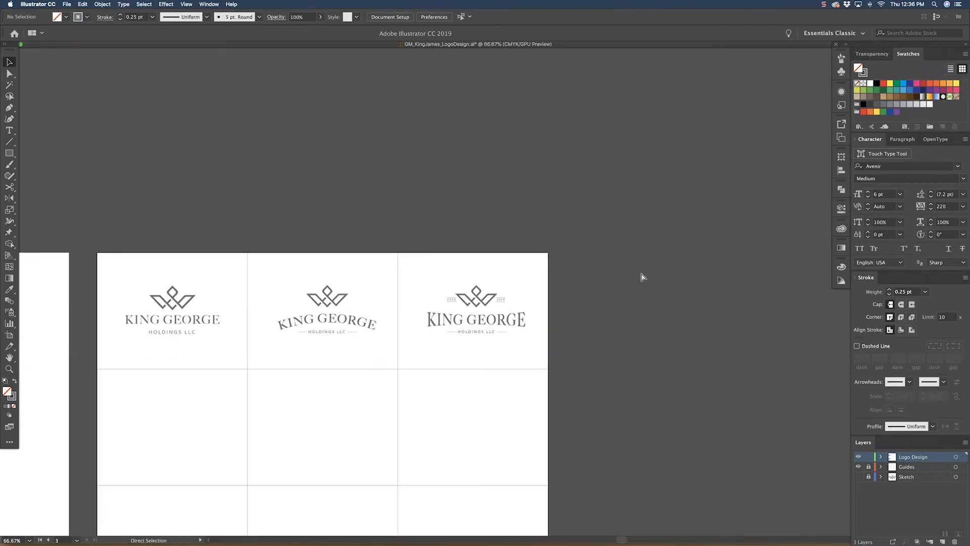
{"action": "key", "text": "super+plus"}
{"action": "left_click_drag", "start_coordinate": [301, 407], "coordinate": [469, 318]}
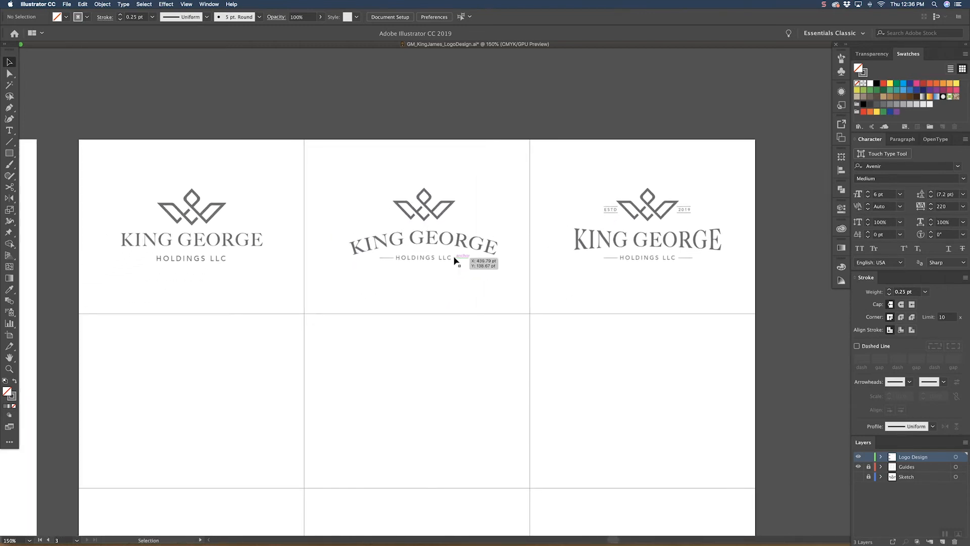
{"action": "key", "text": "super+minus"}
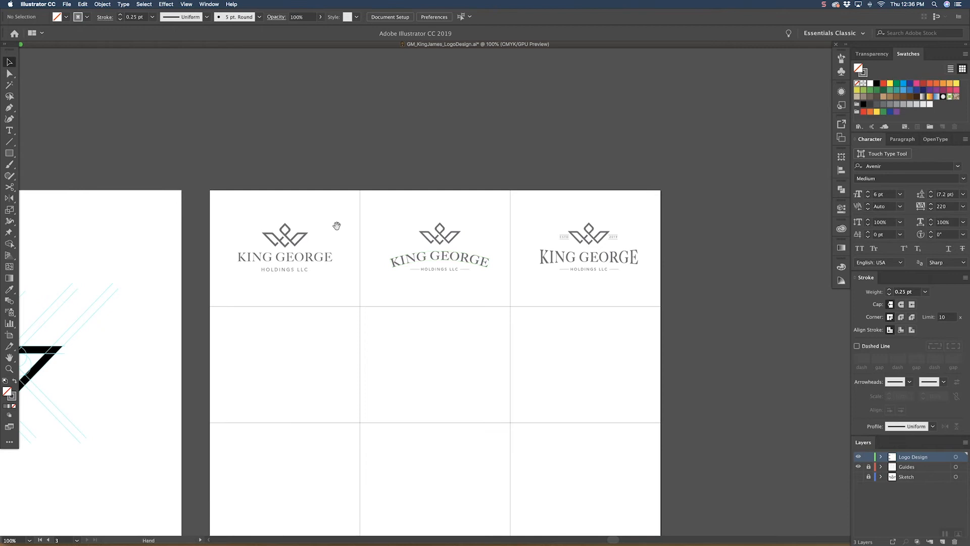
{"action": "left_click_drag", "start_coordinate": [340, 223], "coordinate": [338, 217]}
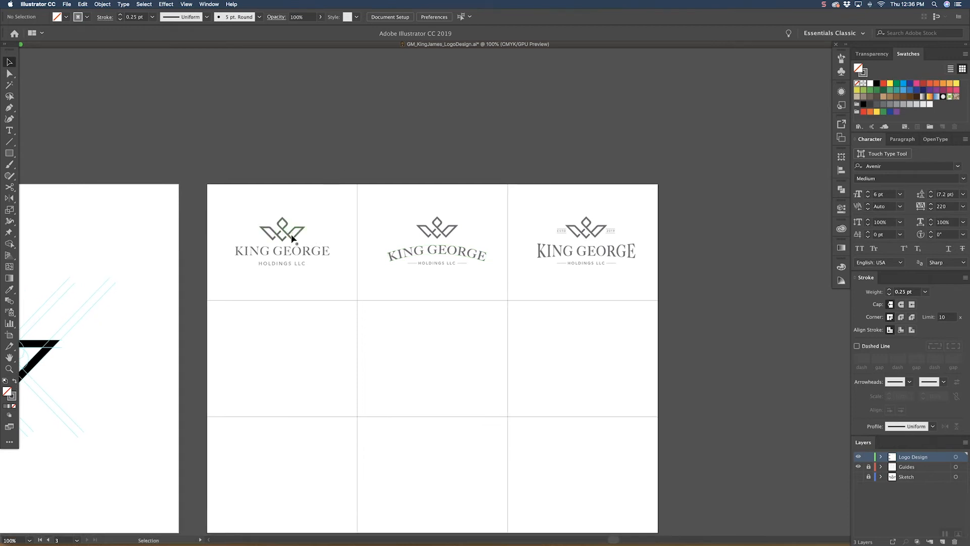
{"action": "left_click_drag", "start_coordinate": [290, 240], "coordinate": [253, 365]}
{"action": "left_click", "coordinate": [291, 293]}
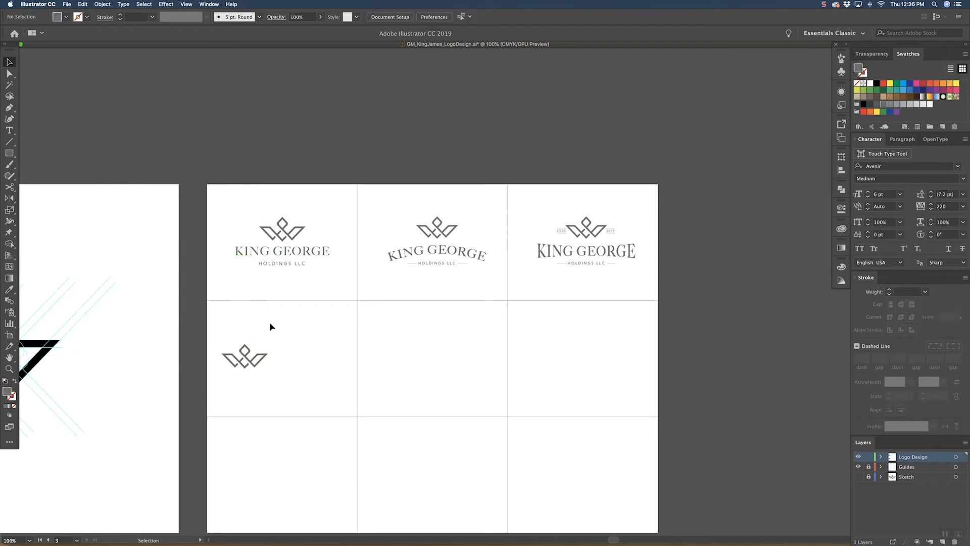
Step: Copy KING GEORGE to the right of the second-row crown and scale both down to fit the cell, bringing the text to 17.23 pt
{"action": "key", "text": "super+equal"}
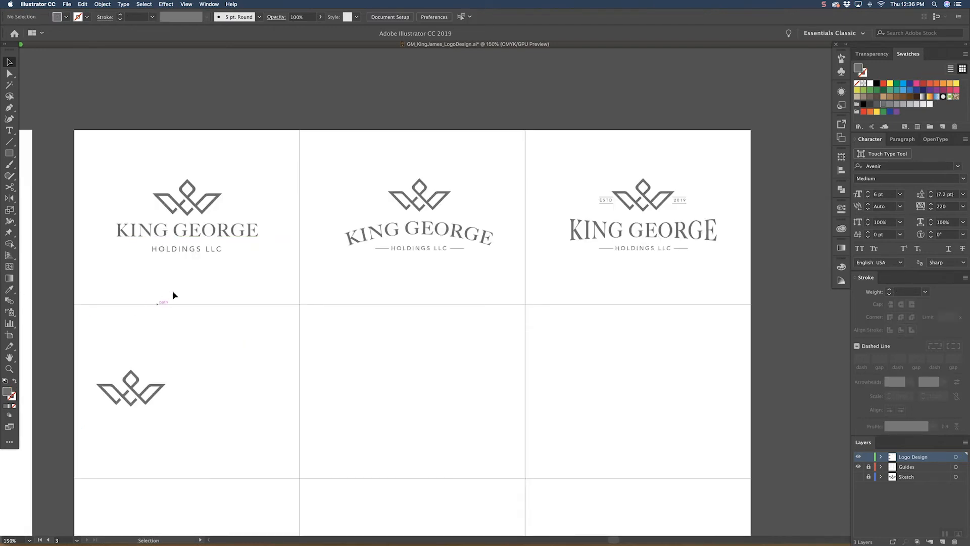
{"action": "left_click_drag", "start_coordinate": [205, 233], "coordinate": [259, 399]}
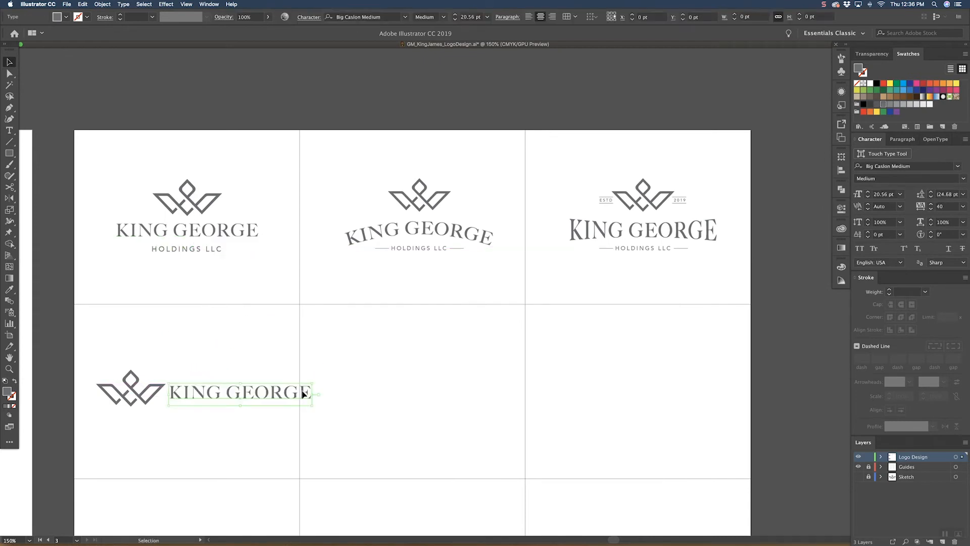
{"action": "left_click", "coordinate": [159, 394], "text": "shift"}
{"action": "left_click_drag", "start_coordinate": [319, 394], "coordinate": [278, 389]}
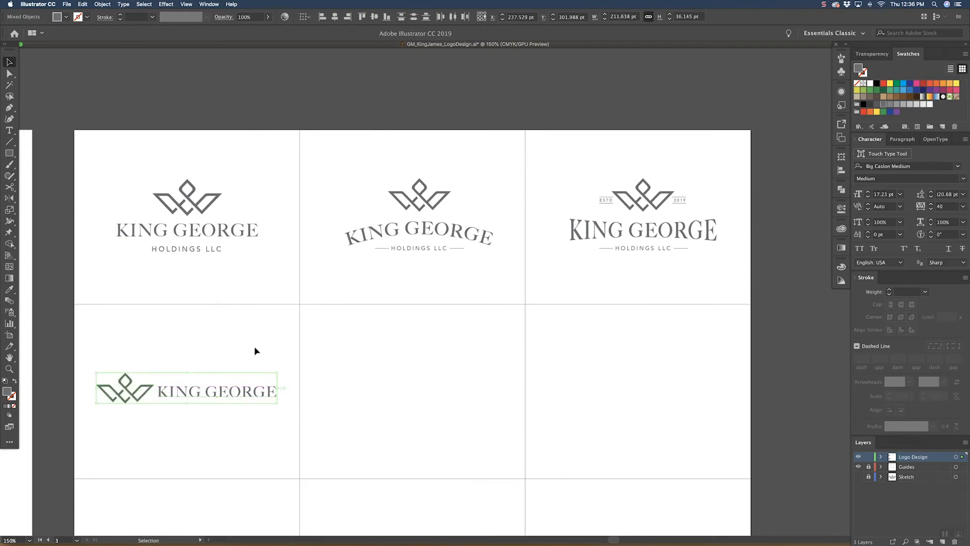
{"action": "left_click", "coordinate": [255, 351]}
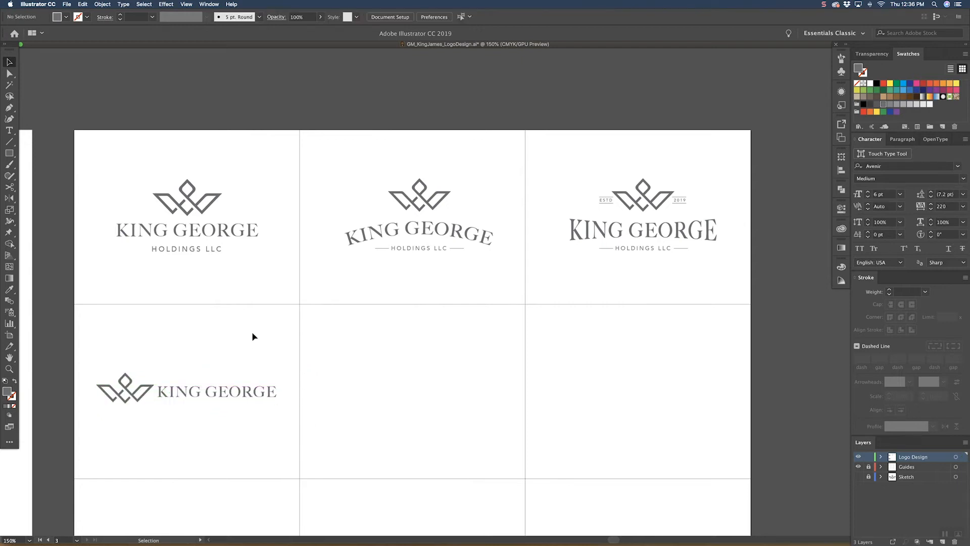
Step: Scale the fourth lockup's crown down slightly to leave a gap before KING GEORGE
{"action": "double_click", "coordinate": [145, 394]}
{"action": "key", "text": "Escape"}
{"action": "left_click", "coordinate": [150, 388]}
{"action": "left_click", "coordinate": [163, 360]}
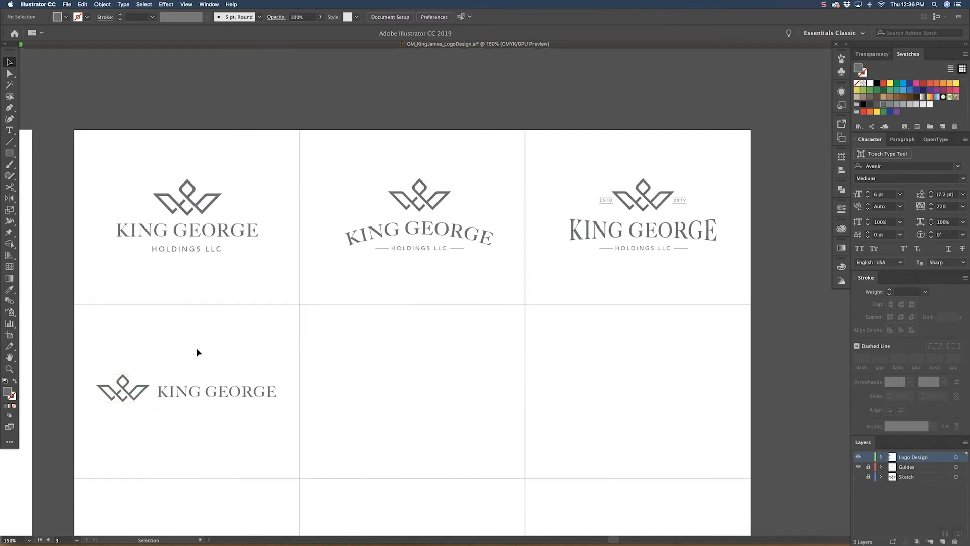
Step: Copy HOLDINGS LLC from the first lockup to just beneath KING GEORGE in the fourth lockup
{"action": "left_click_drag", "start_coordinate": [195, 349], "coordinate": [238, 331]}
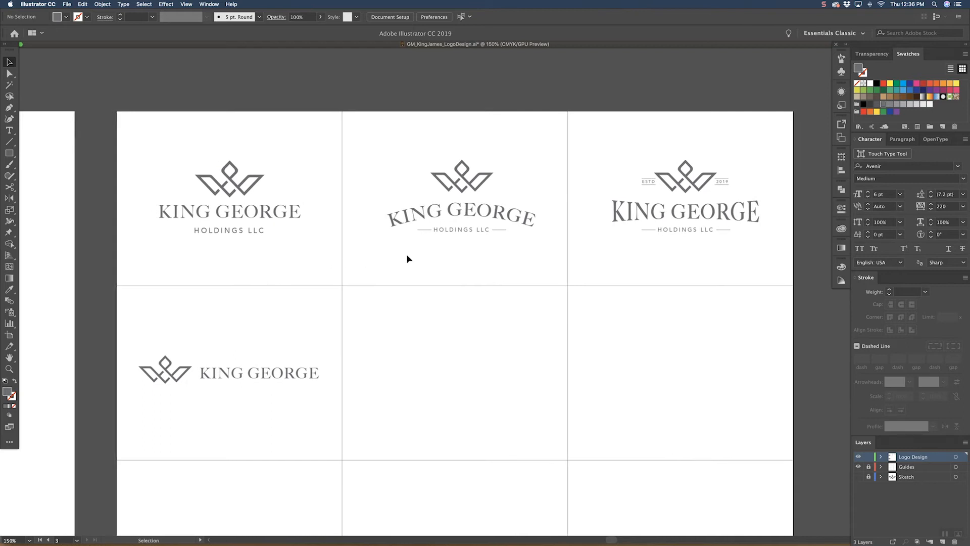
{"action": "left_click_drag", "start_coordinate": [253, 230], "coordinate": [281, 385]}
{"action": "left_click", "coordinate": [322, 304]}
{"action": "left_click_drag", "start_coordinate": [294, 311], "coordinate": [305, 315]}
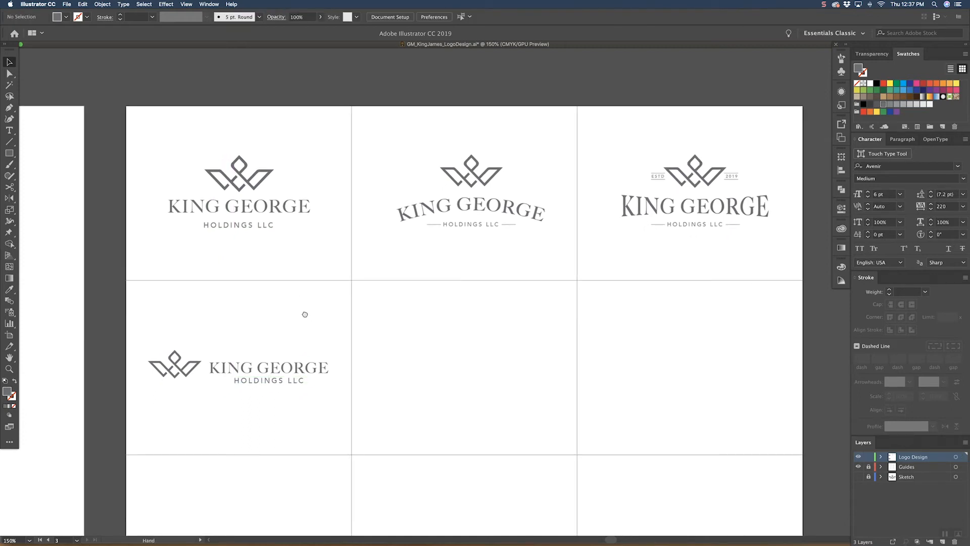
Step: Raise the fourth lockup's two text lines level with the crown and shift HOLDINGS LLC to start at KING GEORGE's left edge
{"action": "left_click", "coordinate": [277, 367]}
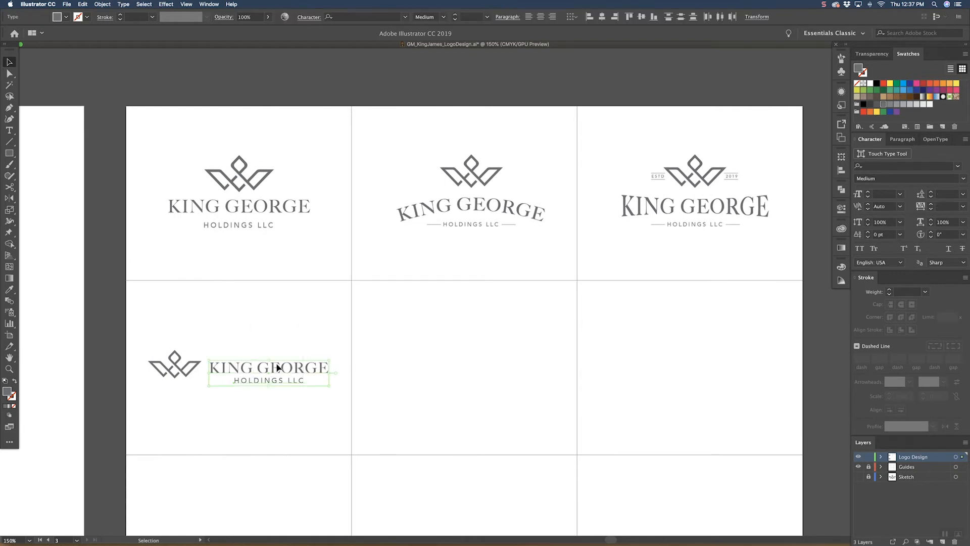
{"action": "left_click", "coordinate": [602, 16]}
{"action": "key", "text": "Up"}
{"action": "key", "text": "Up"}
{"action": "key", "text": "Up"}
{"action": "key", "text": "Up"}
{"action": "key", "text": "Up"}
{"action": "key", "text": "Up"}
{"action": "key", "text": "Up"}
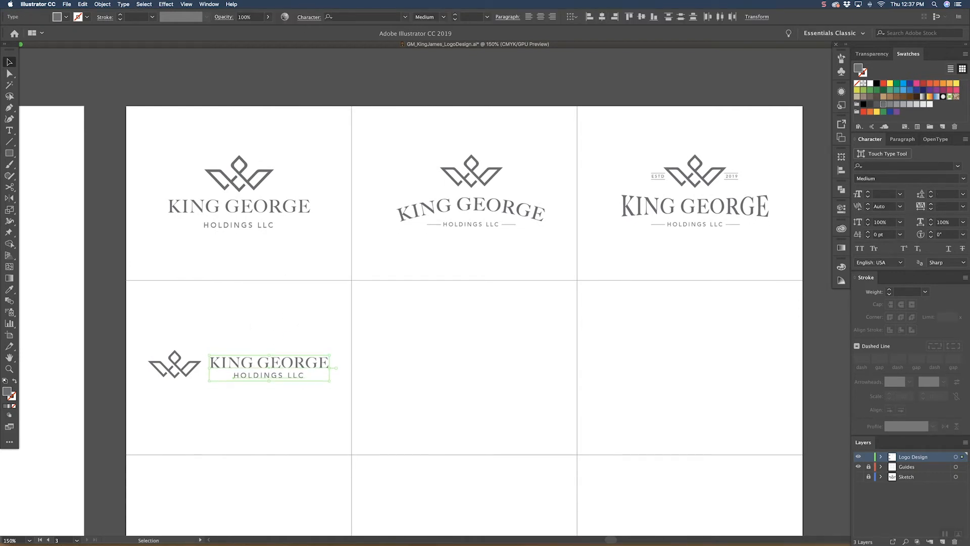
{"action": "left_click", "coordinate": [248, 324]}
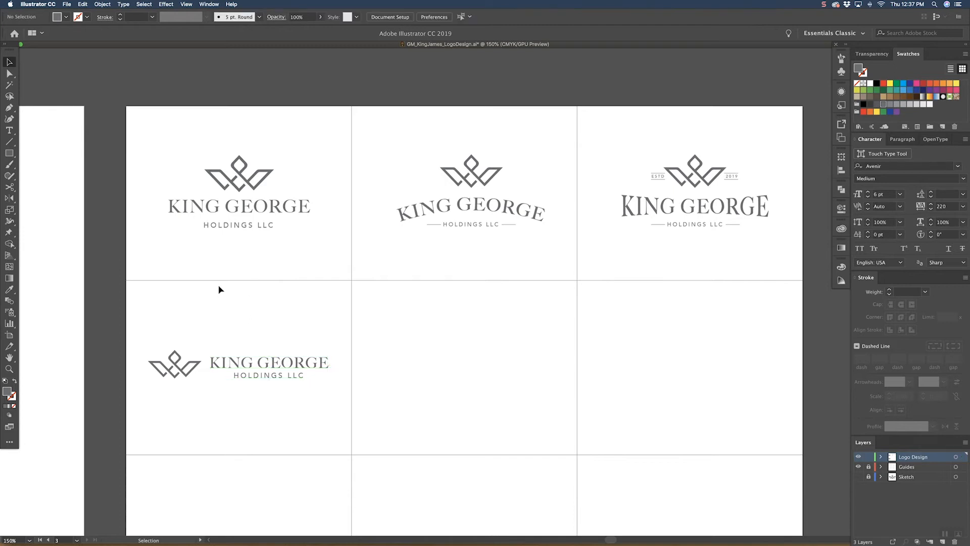
{"action": "left_click_drag", "start_coordinate": [254, 379], "coordinate": [232, 378]}
{"action": "left_click", "coordinate": [246, 317]}
Step: Duplicate the whole fourth lockup into the middle cell of the second row
{"action": "left_click_drag", "start_coordinate": [190, 378], "coordinate": [188, 385]}
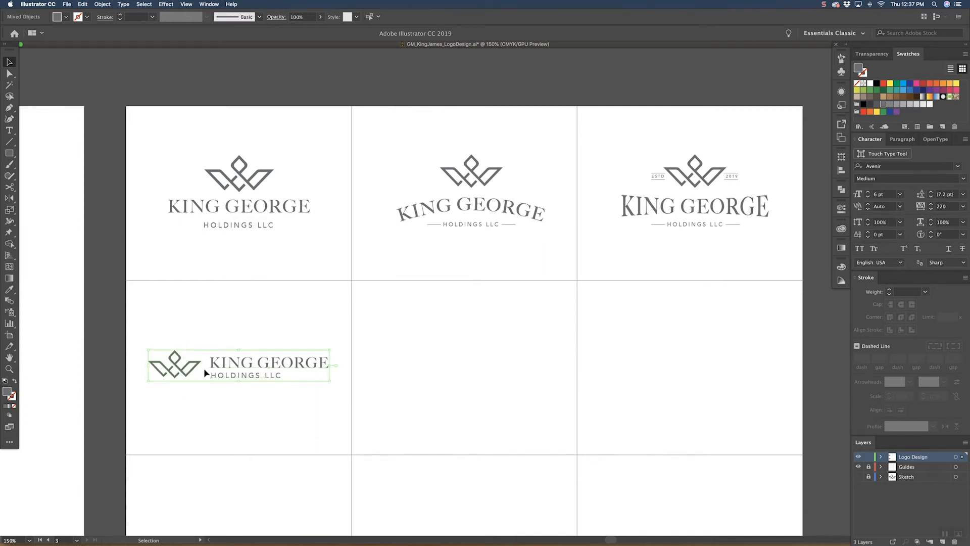
{"action": "left_click_drag", "start_coordinate": [231, 360], "coordinate": [453, 362]}
{"action": "left_click", "coordinate": [461, 337]}
Step: Draw a vertical divider about 45.7 pt tall between the middle lockup's crown and text, matching the thin line beside HOLDINGS LLC above
{"action": "left_click", "coordinate": [10, 141]}
{"action": "left_click_drag", "start_coordinate": [429, 386], "coordinate": [429, 347]}
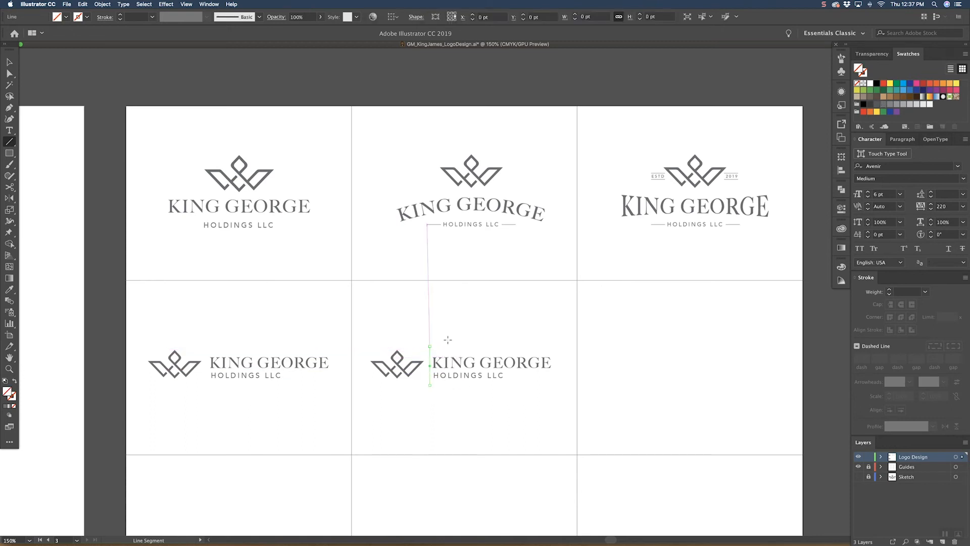
{"action": "key", "text": "i"}
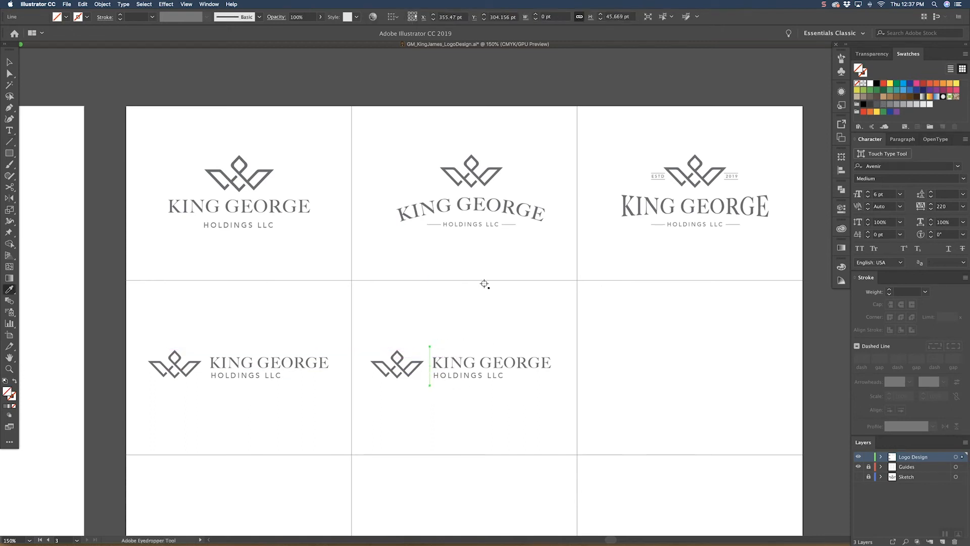
{"action": "left_click", "coordinate": [513, 225]}
{"action": "key", "text": "v"}
{"action": "left_click", "coordinate": [480, 318]}
Step: Reposition the middle lockup's KING GEORGE and HOLDINGS LLC text to leave a gap to the right of the divider
{"action": "left_click_drag", "start_coordinate": [490, 361], "coordinate": [489, 377]}
{"action": "left_click", "coordinate": [477, 398]}
{"action": "key", "text": "z"}
{"action": "double_click", "coordinate": [489, 340]}
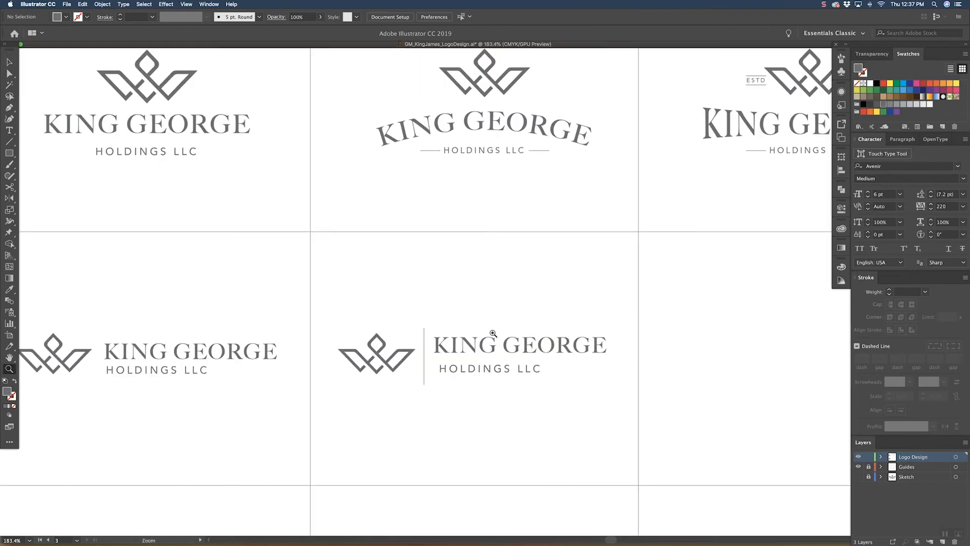
{"action": "key", "text": "v"}
{"action": "left_click_drag", "start_coordinate": [470, 341], "coordinate": [463, 336]}
Step: Shorten the middle lockup's divider to about 39.25 pt and adjust the crown and text to sit evenly on either side
{"action": "key", "text": "a"}
{"action": "left_click_drag", "start_coordinate": [380, 358], "coordinate": [380, 352]}
{"action": "key", "text": "v"}
{"action": "left_click", "coordinate": [356, 313]}
{"action": "left_click_drag", "start_coordinate": [261, 316], "coordinate": [247, 316]}
{"action": "left_click_drag", "start_coordinate": [359, 316], "coordinate": [356, 316]}
{"action": "left_click_drag", "start_coordinate": [303, 248], "coordinate": [491, 370]}
{"action": "left_click_drag", "start_coordinate": [249, 316], "coordinate": [275, 314]}
{"action": "left_click", "coordinate": [355, 253]}
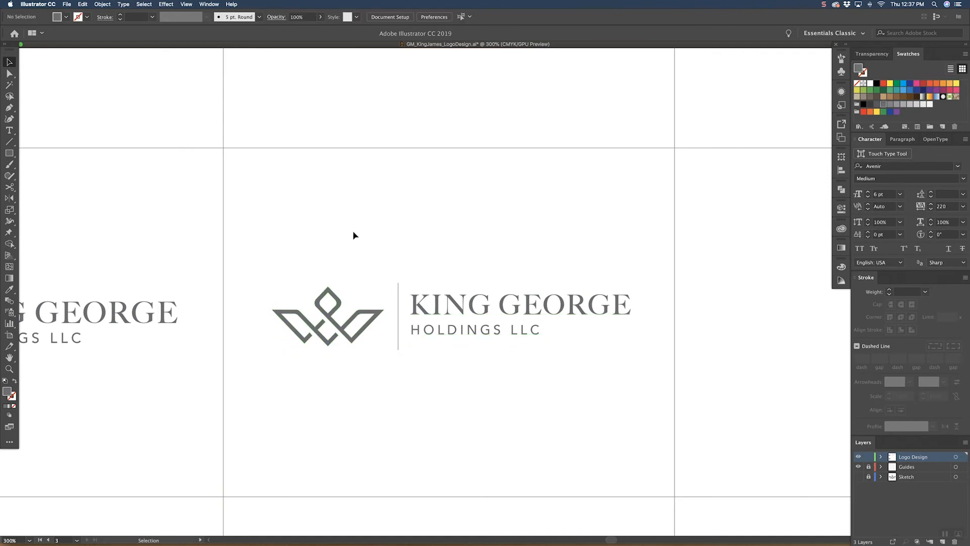
Step: Nudge the middle lockup's KING GEORGE and HOLDINGS LLC text right, three increments farther from the divider
{"action": "key", "text": "super+minus"}
{"action": "key", "text": "super+minus"}
{"action": "key", "text": "super+minus"}
{"action": "key", "text": "super+minus"}
{"action": "key", "text": "super+equal"}
{"action": "key", "text": "super+equal"}
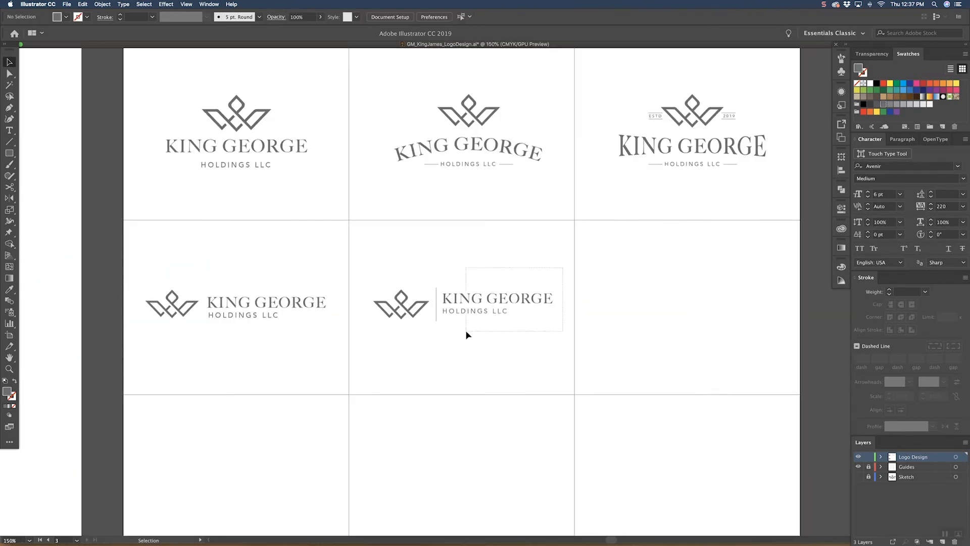
{"action": "left_click", "coordinate": [474, 312]}
{"action": "key", "text": "Right"}
{"action": "key", "text": "Right"}
{"action": "key", "text": "Right"}
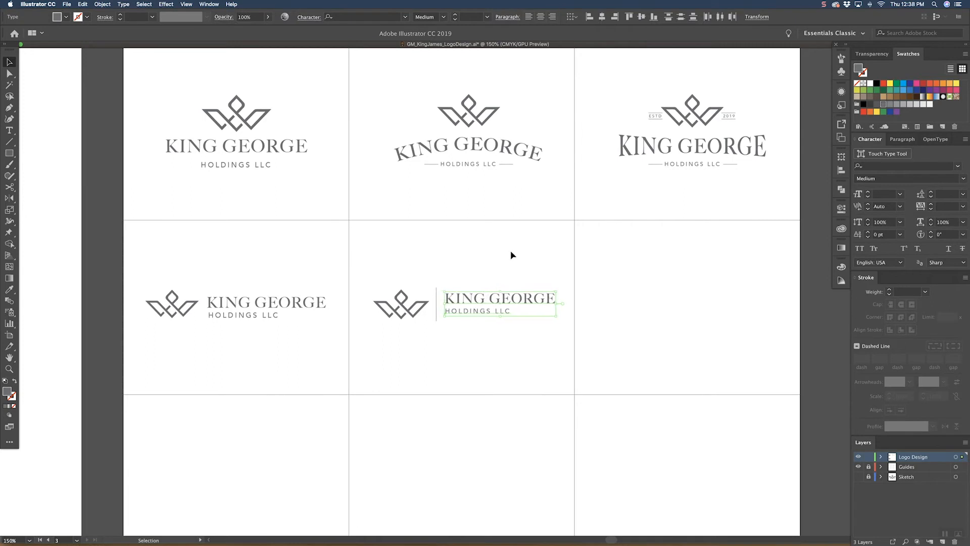
{"action": "left_click", "coordinate": [501, 252]}
Step: Nudge the divider and both text lines together three increments away from the middle lockup's crown
{"action": "left_click_drag", "start_coordinate": [440, 326], "coordinate": [435, 331]}
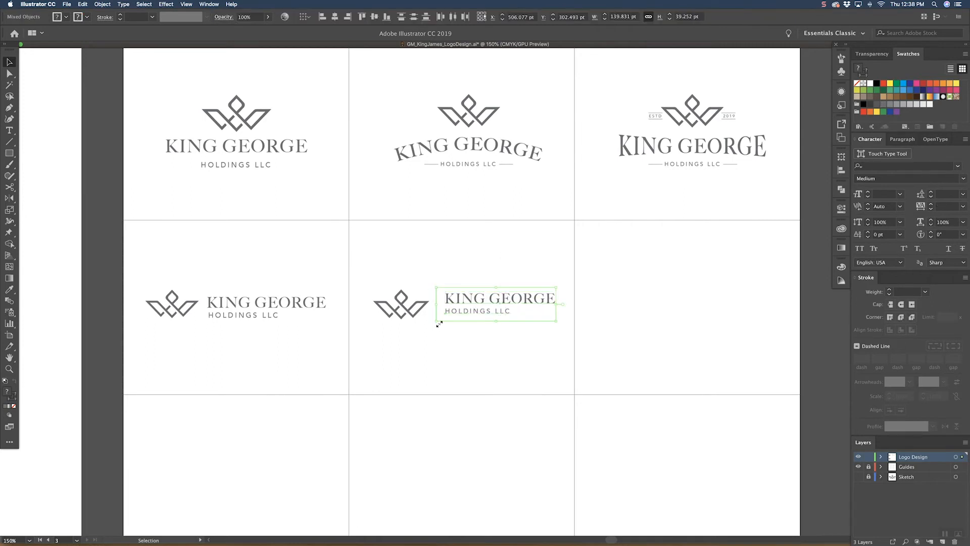
{"action": "key", "text": "Right"}
{"action": "key", "text": "Right"}
{"action": "key", "text": "Right"}
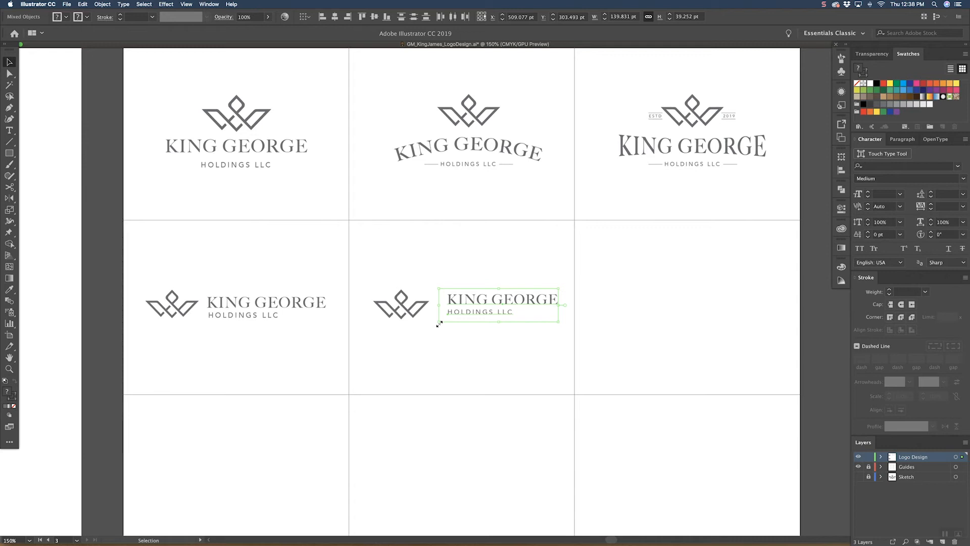
{"action": "left_click", "coordinate": [432, 265]}
Step: Enlarge the middle lockup's crown slightly, extending it toward the cell's left side
{"action": "left_click", "coordinate": [419, 311]}
{"action": "left_click_drag", "start_coordinate": [374, 305], "coordinate": [365, 306]}
{"action": "left_click", "coordinate": [443, 241]}
Step: Duplicate the complete lockup with the divider into the third cell of the second row
{"action": "left_click_drag", "start_coordinate": [536, 251], "coordinate": [436, 265]}
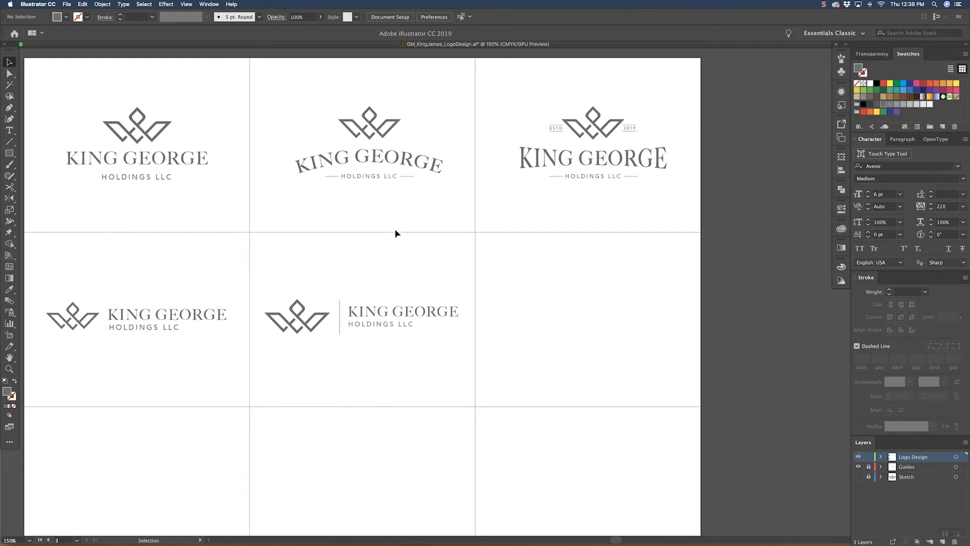
{"action": "left_click_drag", "start_coordinate": [389, 279], "coordinate": [300, 341]}
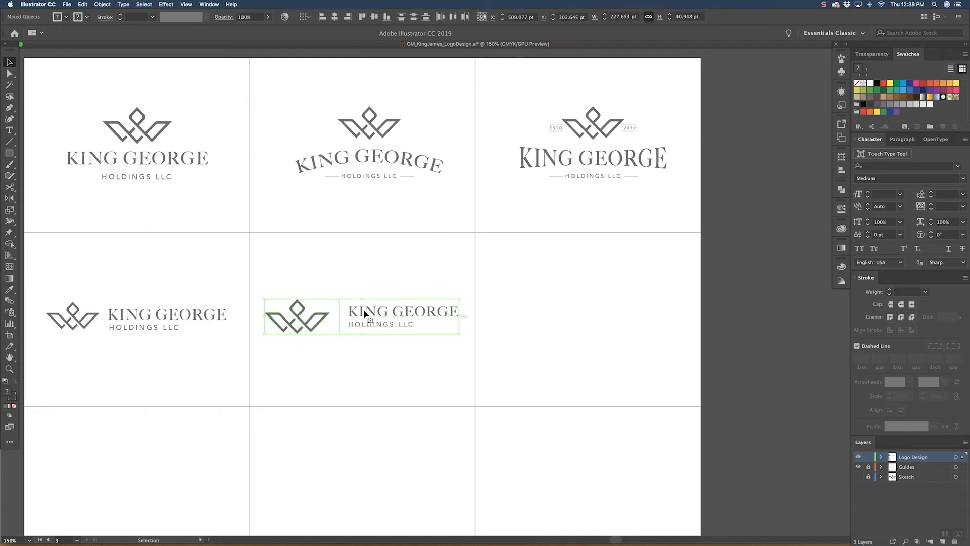
{"action": "left_click_drag", "start_coordinate": [369, 312], "coordinate": [587, 303]}
{"action": "left_click", "coordinate": [631, 275]}
Step: Delete the vertical divider from the lockup copy in the second row's third cell
{"action": "left_click_drag", "start_coordinate": [630, 275], "coordinate": [539, 282]}
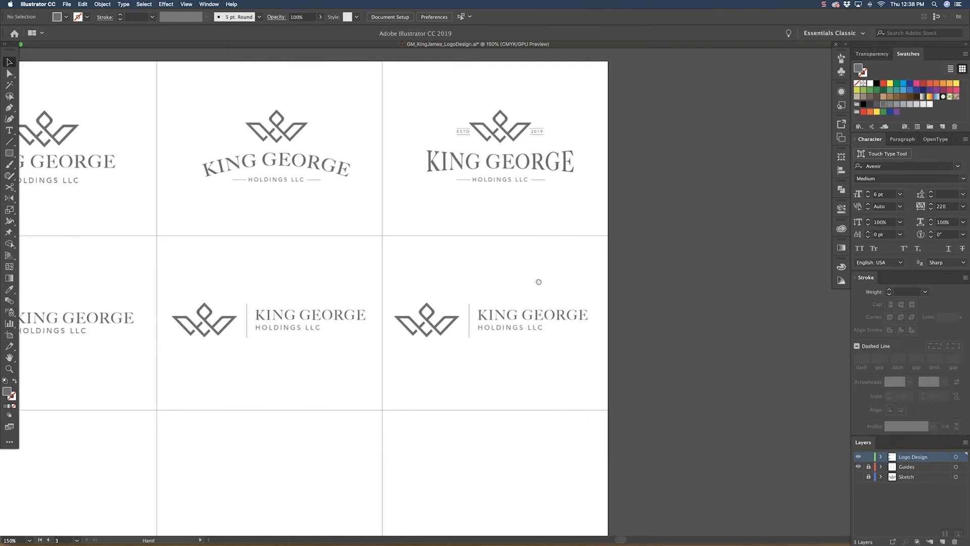
{"action": "left_click", "coordinate": [469, 319]}
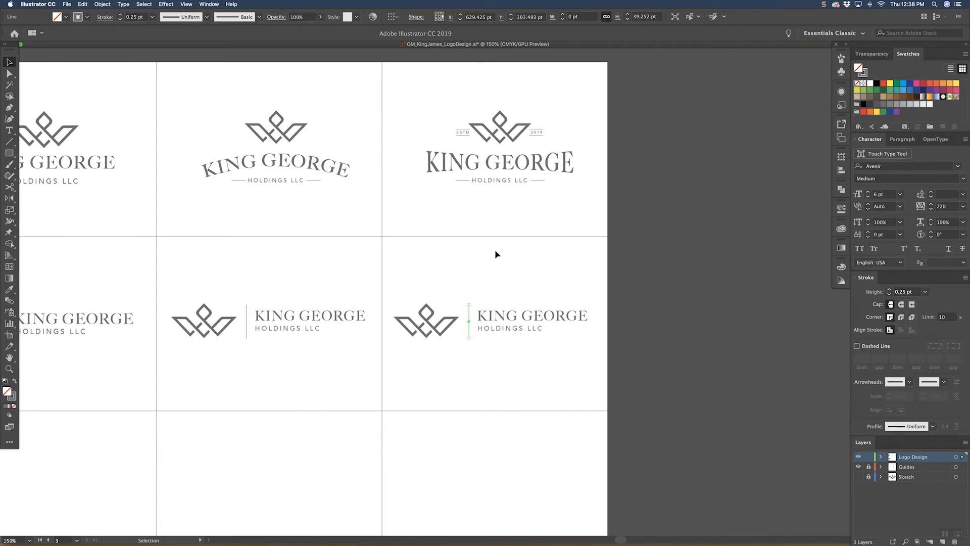
{"action": "key", "text": "Delete"}
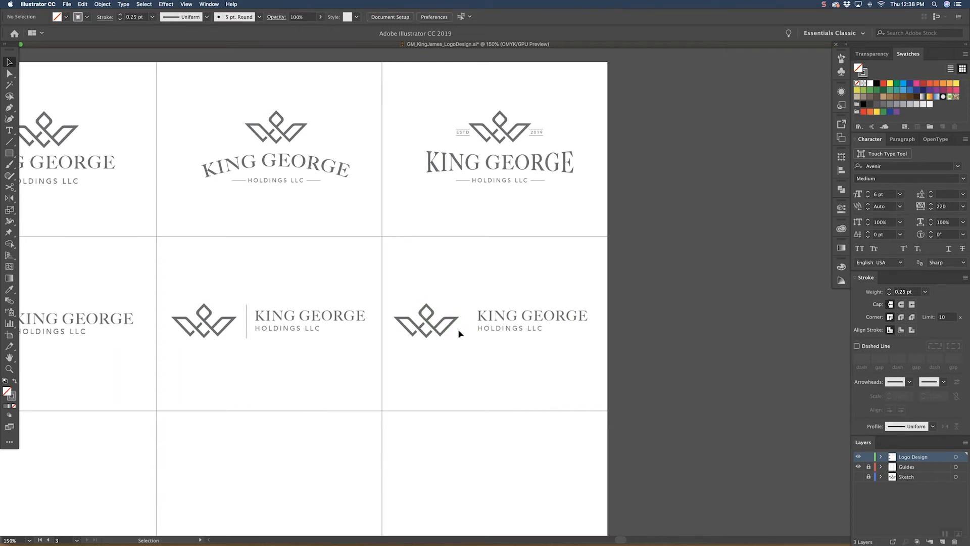
Step: Shift the crown in the second row's third cell closer to its text
{"action": "left_click_drag", "start_coordinate": [458, 323], "coordinate": [465, 324]}
{"action": "left_click", "coordinate": [541, 273]}
{"action": "key", "text": "space"}
{"action": "left_click_drag", "start_coordinate": [558, 273], "coordinate": [466, 307]}
{"action": "key", "text": "super+equal"}
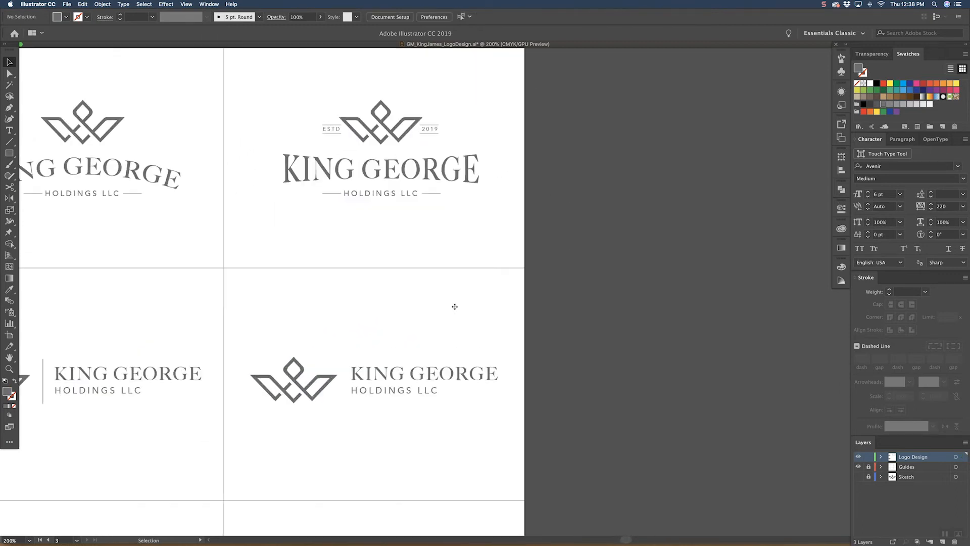
Step: Draw a horizontal line about 129 pt long between KING GEORGE and HOLDINGS LLC in the third cell, matching the thin 0.25 pt line style
{"action": "left_click", "coordinate": [9, 142]}
{"action": "left_click_drag", "start_coordinate": [351, 384], "coordinate": [500, 384]}
{"action": "key", "text": "i"}
{"action": "left_click", "coordinate": [432, 194]}
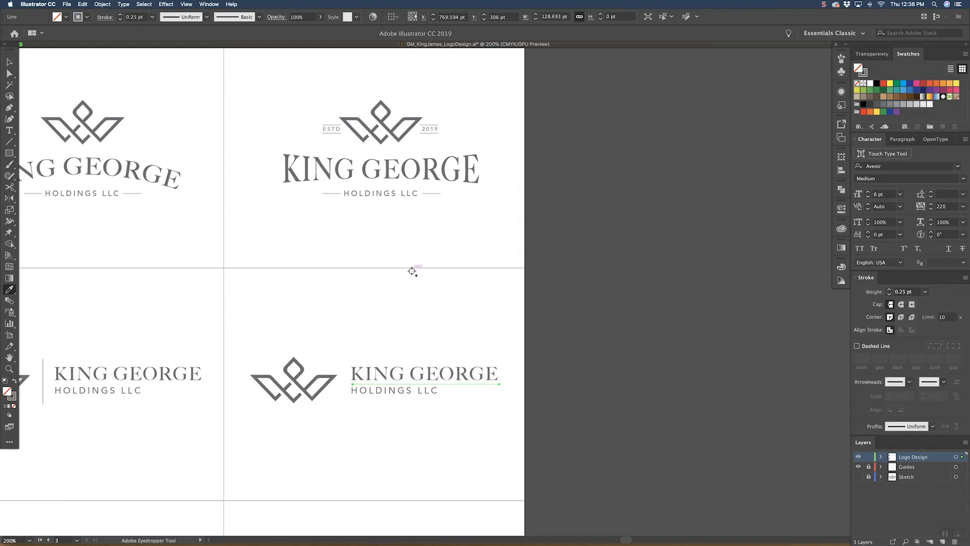
Step: Nudge HOLDINGS LLC down three increments and KING GEORGE slightly up, opening space around the new horizontal line
{"action": "key", "text": "v"}
{"action": "left_click", "coordinate": [424, 394]}
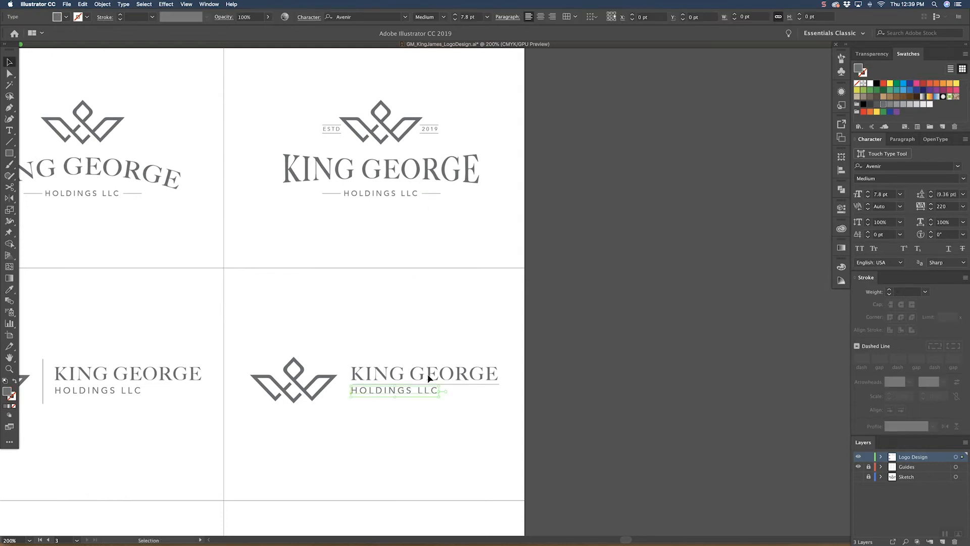
{"action": "key", "text": "Down"}
{"action": "key", "text": "Down"}
{"action": "key", "text": "Down"}
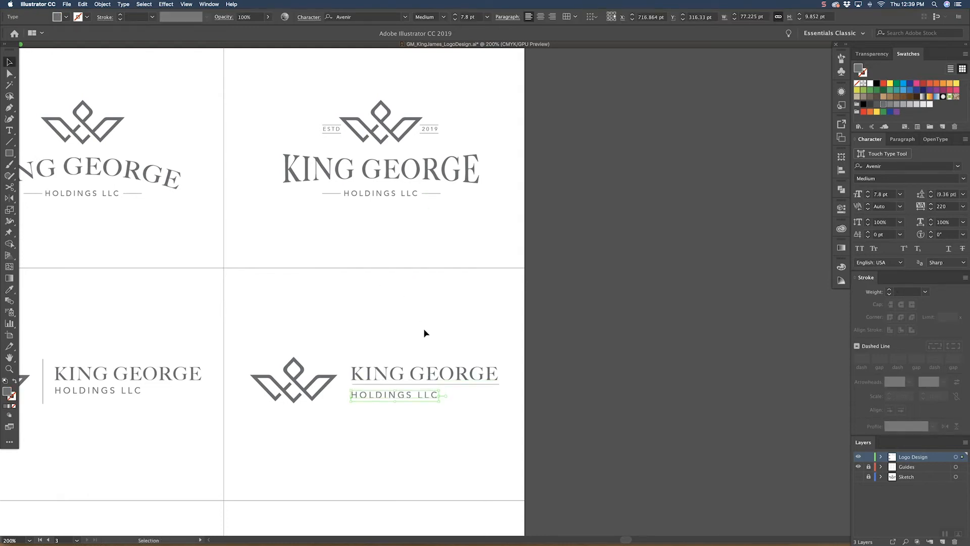
{"action": "left_click", "coordinate": [429, 364]}
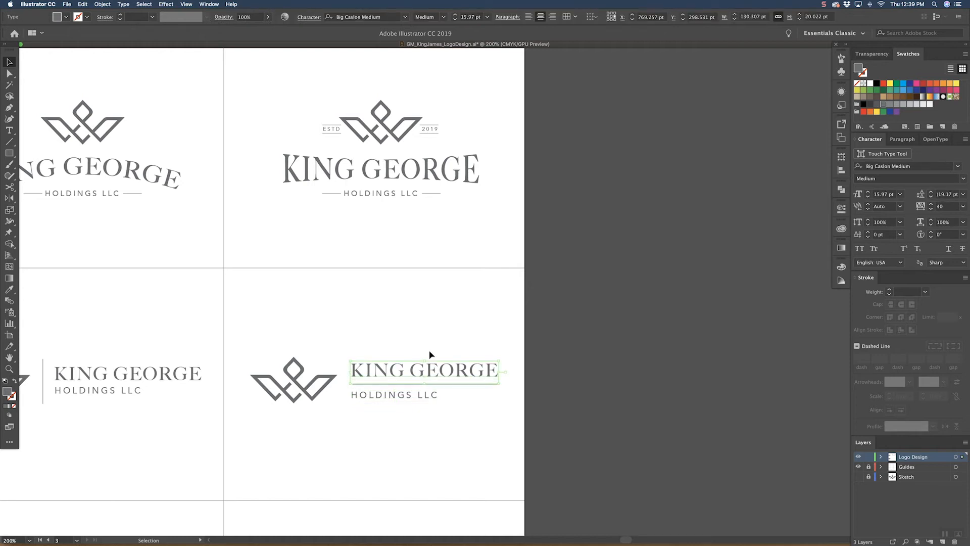
{"action": "left_click", "coordinate": [365, 302]}
Step: Move the third lockup's crown away from its text and copy the middle lockup's vertical divider into the gap
{"action": "mouse_move", "coordinate": [326, 376]}
{"action": "left_mouse_down"}
{"action": "mouse_move", "coordinate": [317, 367]}
{"action": "mouse_move", "coordinate": [322, 376]}
{"action": "left_mouse_up"}
{"action": "key", "text": "super+z"}
{"action": "key", "text": "super+z"}
{"action": "left_click", "coordinate": [329, 352]}
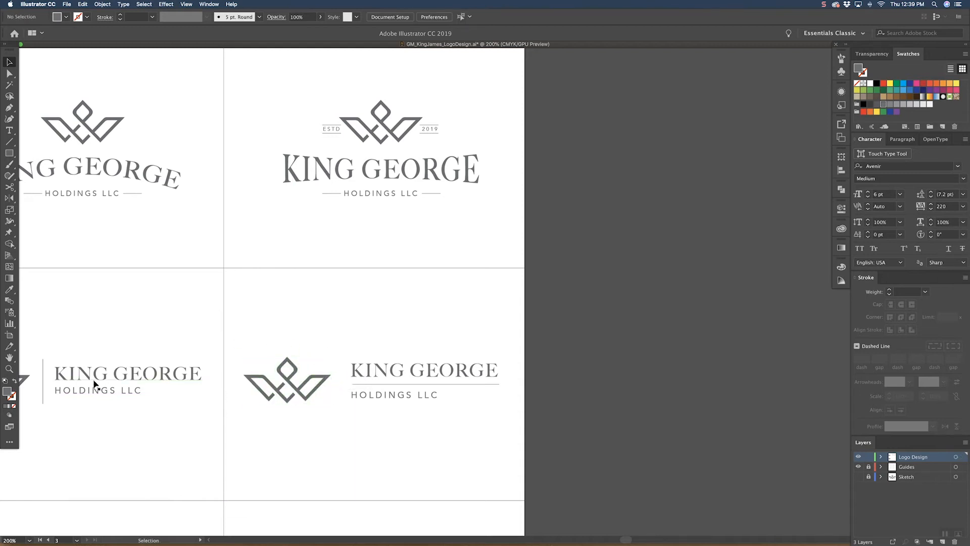
{"action": "left_click_drag", "start_coordinate": [43, 393], "coordinate": [412, 394]}
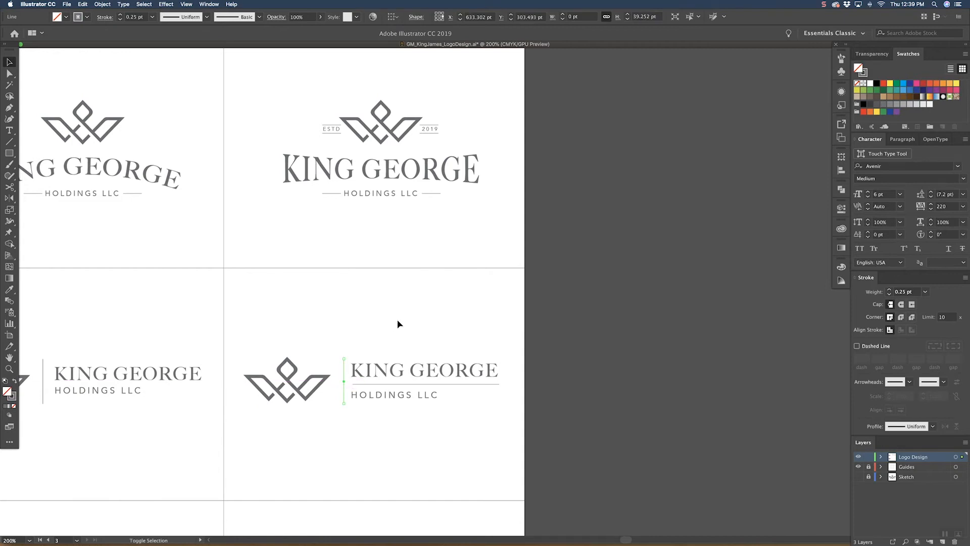
Step: Widen the tracking of HOLDINGS LLC in the third horizontal lockup to 840
{"action": "left_click", "coordinate": [433, 399]}
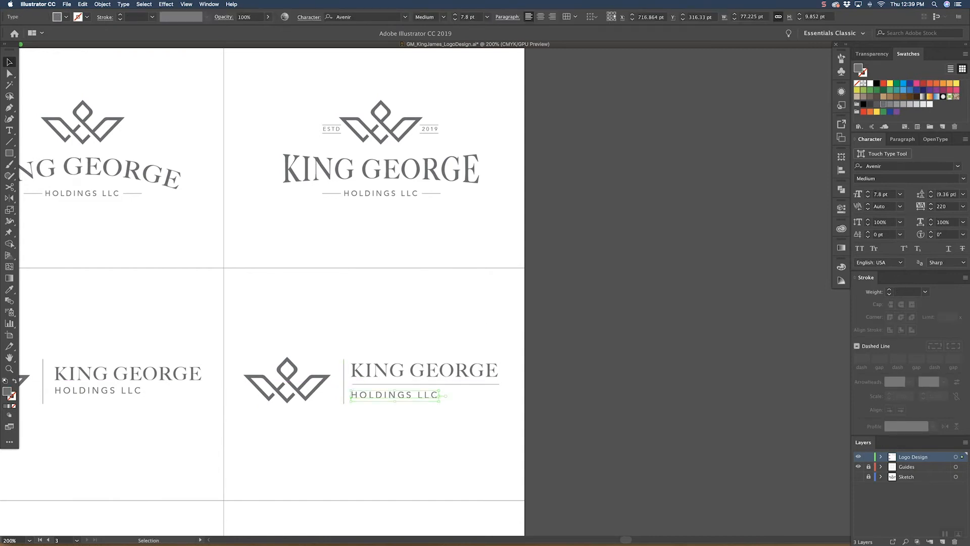
{"action": "key", "text": "alt+Right"}
{"action": "key", "text": "alt+Right"}
{"action": "key", "text": "alt+Right"}
{"action": "key", "text": "alt+Right"}
{"action": "key", "text": "alt+Right"}
{"action": "key", "text": "alt+Right"}
{"action": "key", "text": "alt+Right"}
{"action": "key", "text": "alt+Right"}
{"action": "key", "text": "alt+Right"}
{"action": "key", "text": "alt+Right"}
{"action": "key", "text": "alt+Right"}
{"action": "key", "text": "alt+Right"}
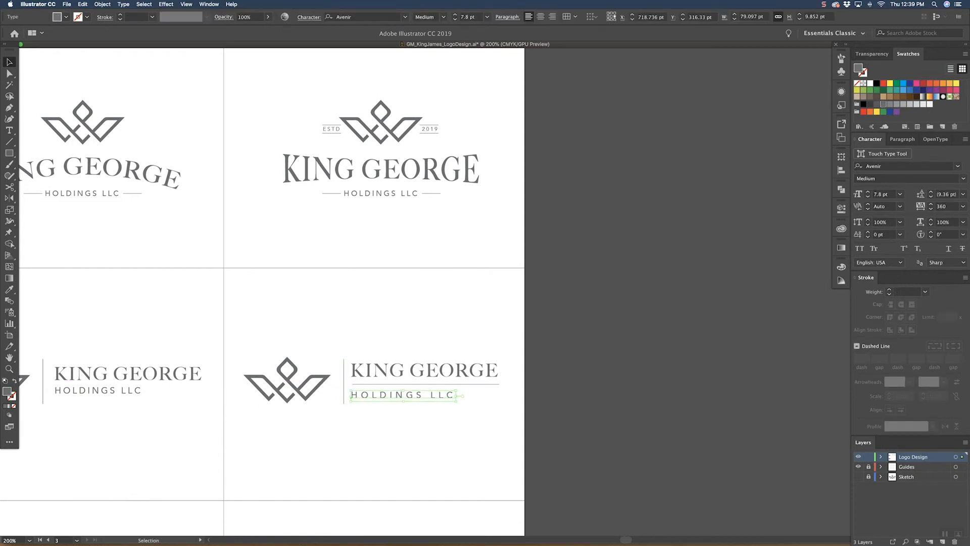
{"action": "key", "text": "alt+Right"}
{"action": "key", "text": "alt+Right"}
{"action": "key", "text": "alt+Right"}
{"action": "key", "text": "alt+Right"}
{"action": "key", "text": "alt+Right"}
{"action": "key", "text": "alt+Right"}
{"action": "key", "text": "alt+Right"}
{"action": "key", "text": "alt+Right"}
{"action": "key", "text": "alt+Right"}
{"action": "key", "text": "alt+Right"}
{"action": "key", "text": "alt+Right"}
{"action": "key", "text": "alt+Right"}
{"action": "key", "text": "alt+Right"}
{"action": "key", "text": "alt+Right"}
{"action": "key", "text": "alt+Right"}
{"action": "key", "text": "alt+Right"}
{"action": "key", "text": "alt+Right"}
{"action": "key", "text": "alt+Right"}
{"action": "key", "text": "alt+Right"}
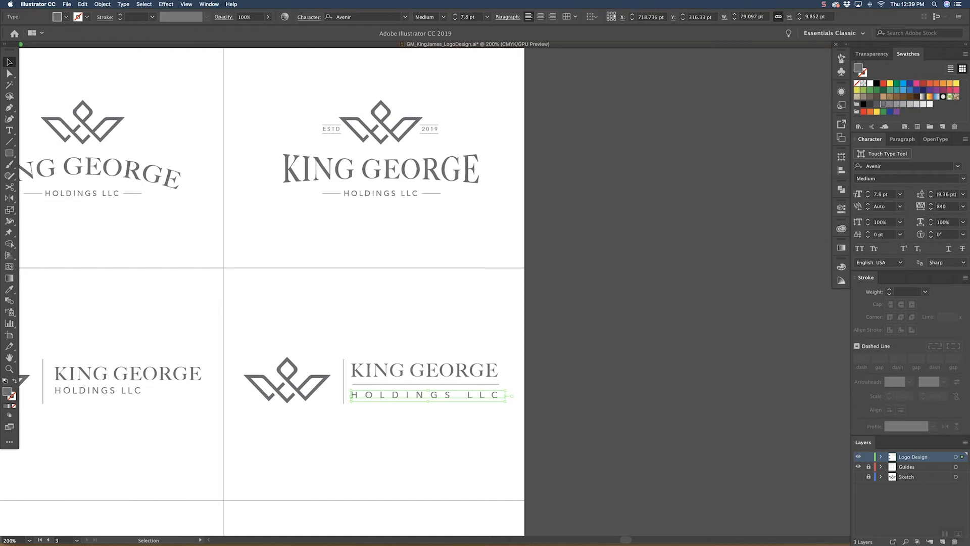
{"action": "left_click", "coordinate": [447, 310]}
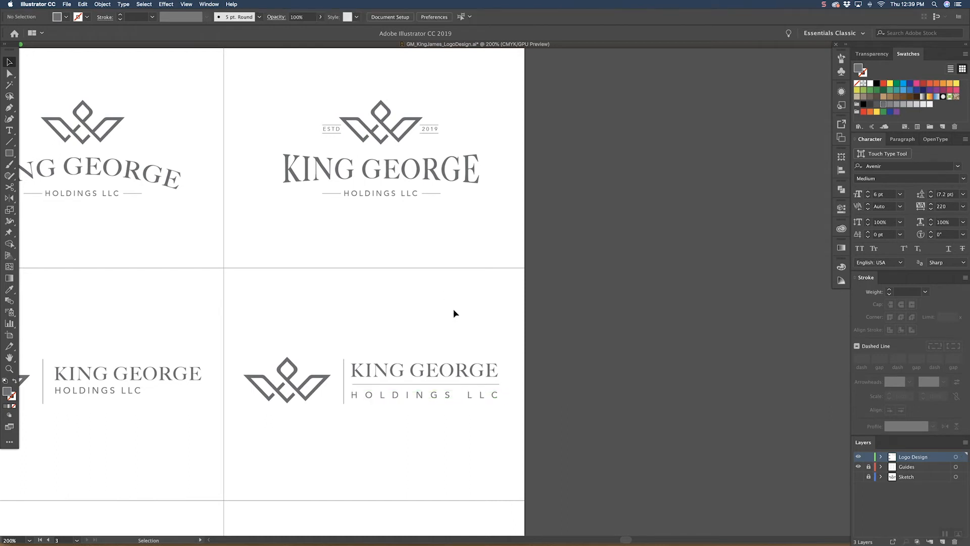
Step: Scale the third horizontal lockup's HOLDINGS LLC line down to 6.07 pt, keeping its starting edge in place
{"action": "scroll", "coordinate": [448, 309], "scroll_direction": "up", "scroll_amount": 2}
{"action": "left_click", "coordinate": [440, 414]}
{"action": "left_click_drag", "start_coordinate": [499, 413], "coordinate": [460, 413]}
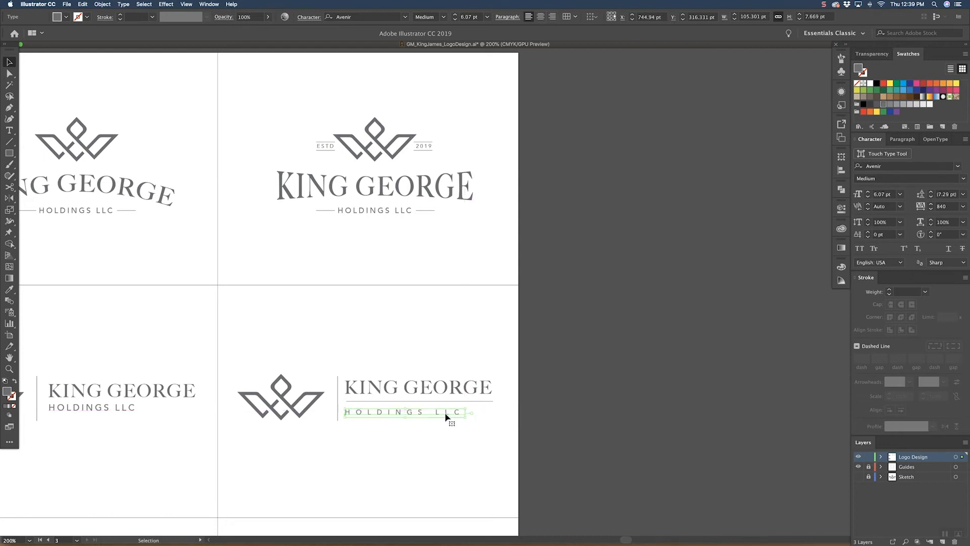
{"action": "left_click", "coordinate": [526, 399]}
{"action": "left_click_drag", "start_coordinate": [496, 350], "coordinate": [505, 334]}
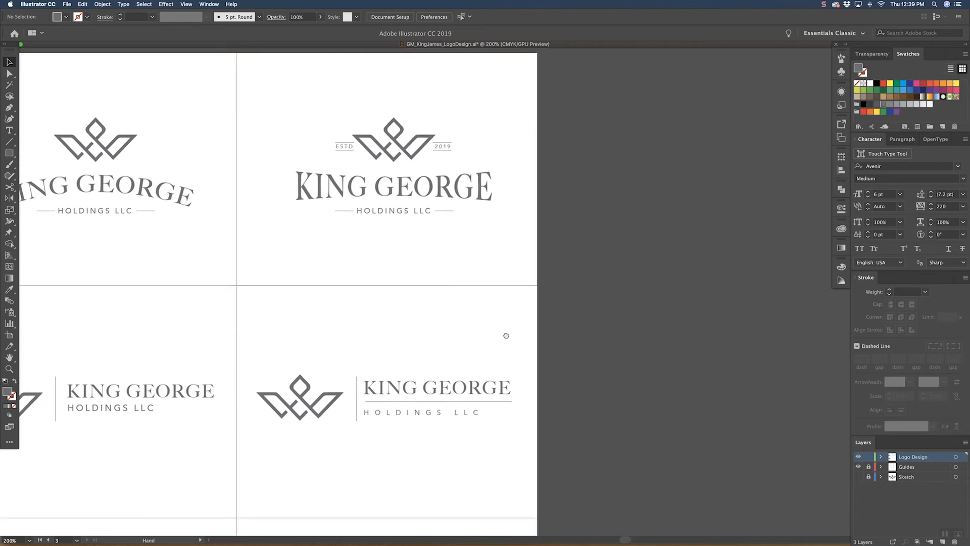
Step: Increase the tracking of the reduced HOLDINGS LLC line to 1300 so it spans the horizontal line
{"action": "left_click", "coordinate": [472, 414]}
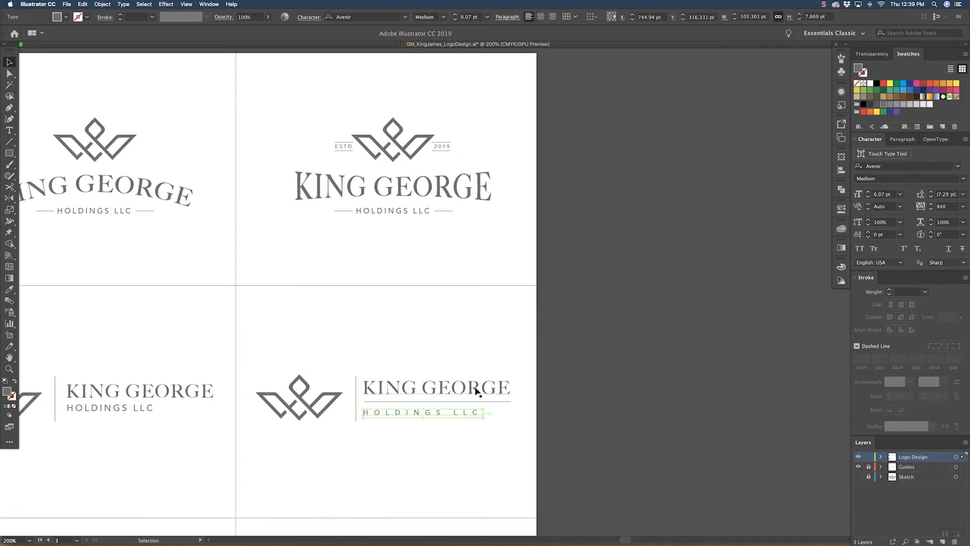
{"action": "key", "text": "alt+Right"}
{"action": "key", "text": "alt+Right"}
{"action": "key", "text": "alt+Right"}
{"action": "key", "text": "alt+Right"}
{"action": "key", "text": "alt+Right"}
{"action": "key", "text": "alt+Right"}
{"action": "key", "text": "alt+Right"}
{"action": "key", "text": "alt+Right"}
{"action": "key", "text": "alt+Right"}
{"action": "key", "text": "alt+Right"}
{"action": "key", "text": "alt+Right"}
{"action": "key", "text": "alt+Right"}
{"action": "key", "text": "alt+Right"}
{"action": "key", "text": "alt+Right"}
{"action": "key", "text": "alt+Right"}
{"action": "key", "text": "alt+Right"}
{"action": "key", "text": "alt+Right"}
{"action": "key", "text": "alt+Right"}
{"action": "key", "text": "alt+Right"}
{"action": "key", "text": "alt+Right"}
{"action": "key", "text": "alt+Right"}
{"action": "key", "text": "alt+Right"}
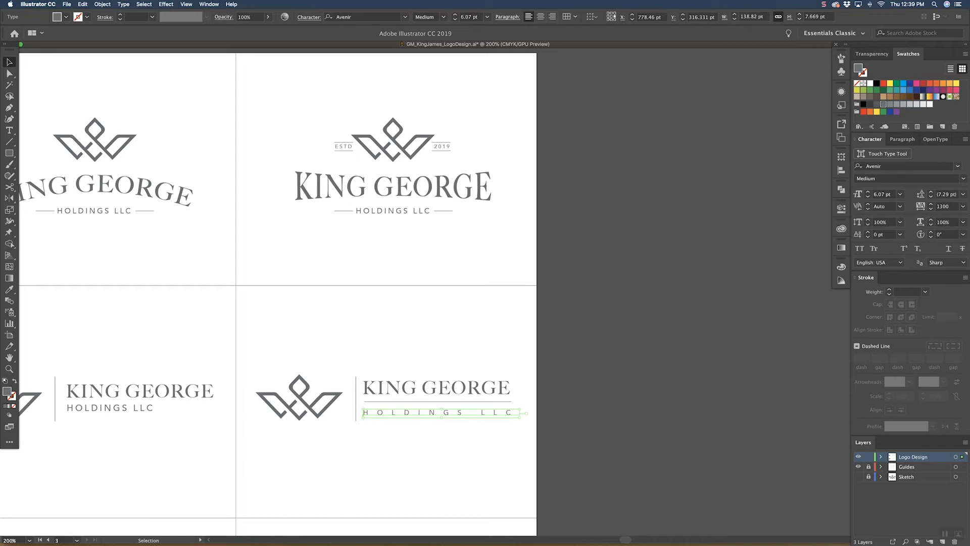
{"action": "left_click", "coordinate": [393, 321]}
Step: Switch to Chrome to examine the King George Holdings fourth-round proofs PDF, then return to the logo document in Illustrator
{"action": "key", "text": "space"}
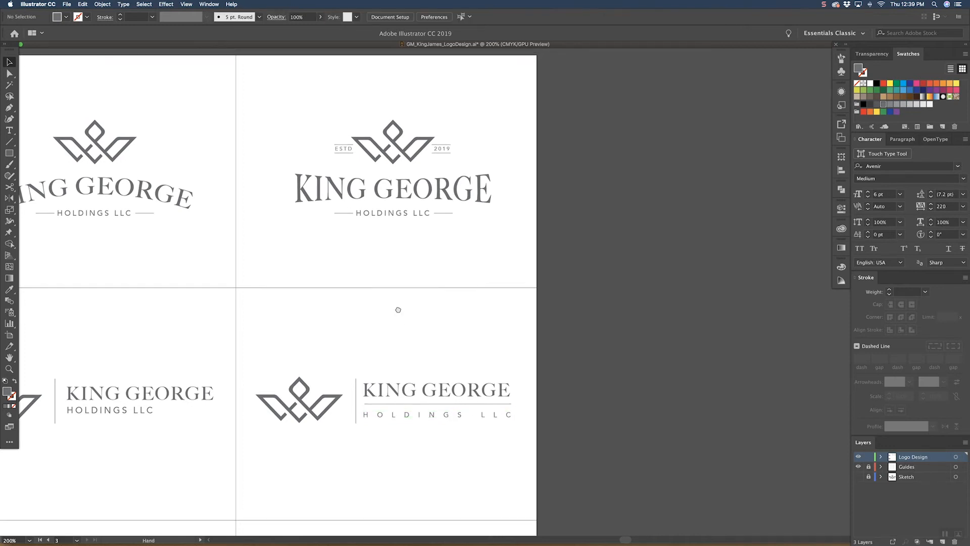
{"action": "left_click_drag", "start_coordinate": [397, 310], "coordinate": [501, 286]}
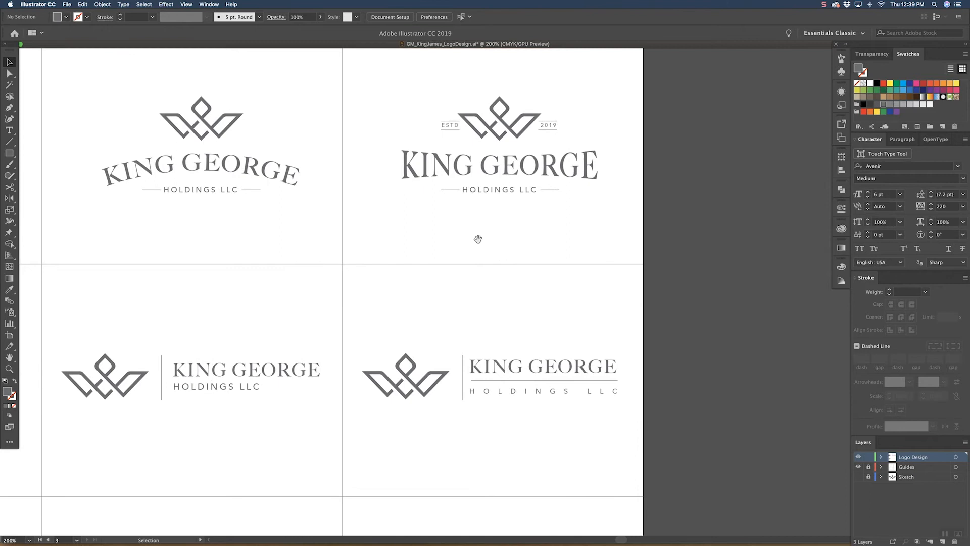
{"action": "key", "text": "space"}
{"action": "left_click_drag", "start_coordinate": [458, 314], "coordinate": [445, 316]}
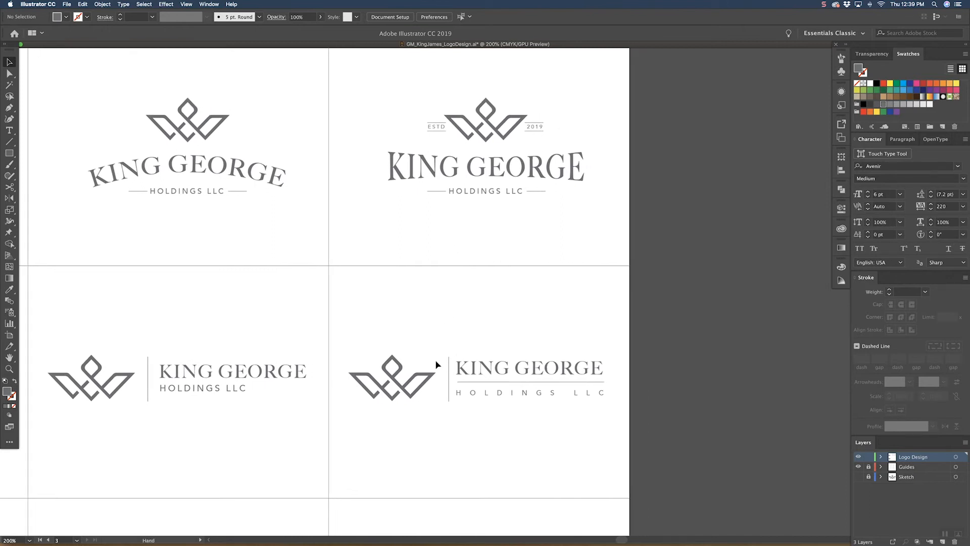
{"action": "key", "text": "super+Tab"}
{"action": "key", "text": "super+Tab"}
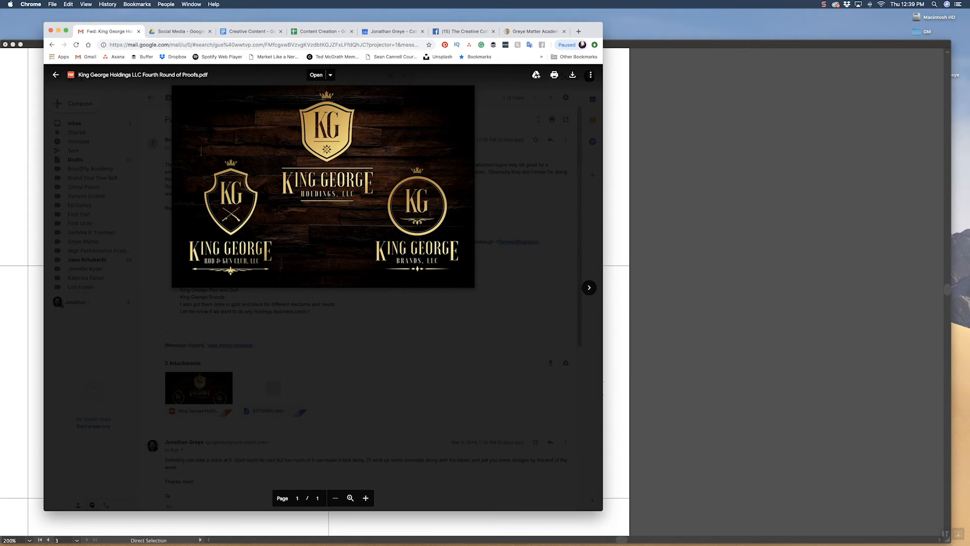
{"action": "left_click", "coordinate": [668, 275]}
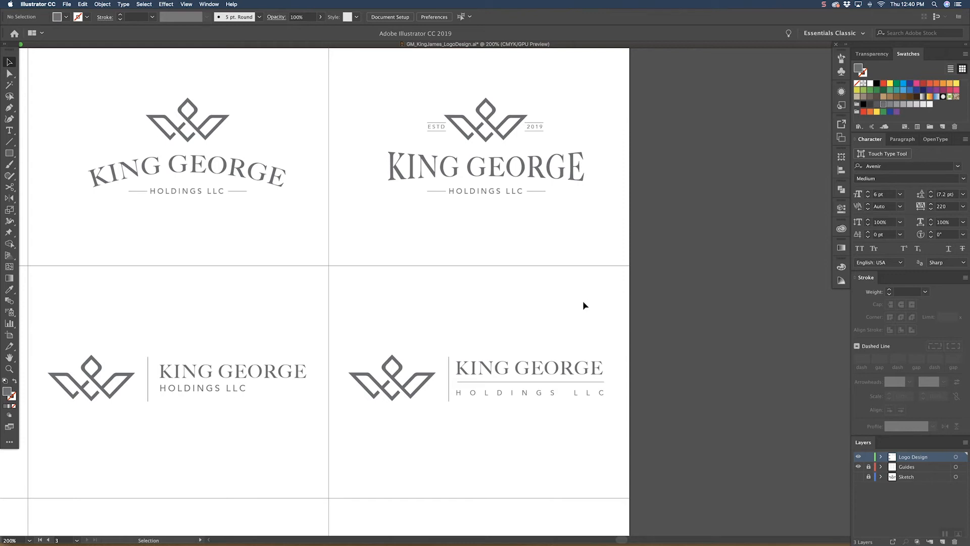
Step: Scale down both text lines of the second row's first lockup, bringing HOLDINGS LLC to 6.34 pt
{"action": "key", "text": "super+minus"}
{"action": "key", "text": "super+minus"}
{"action": "key", "text": "super+minus"}
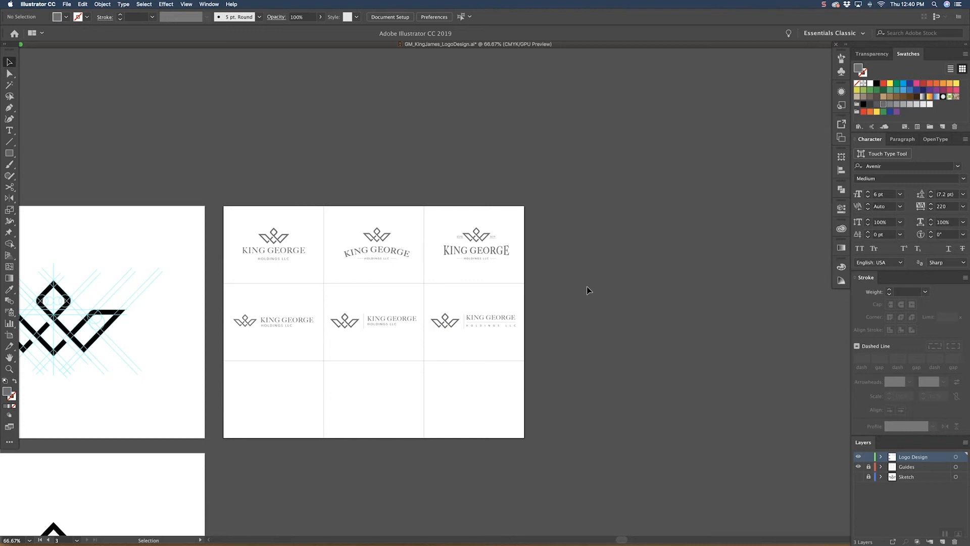
{"action": "key", "text": "super+1"}
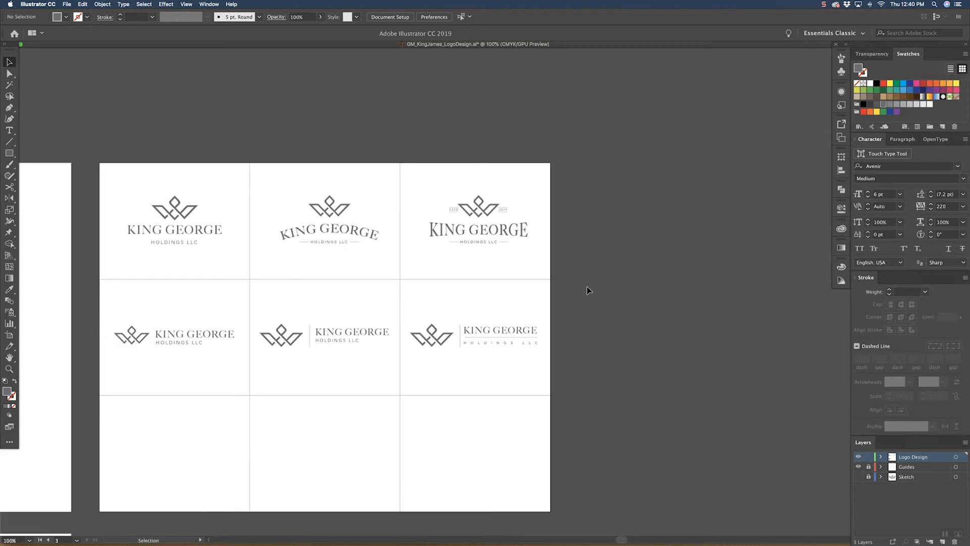
{"action": "left_click_drag", "start_coordinate": [313, 277], "coordinate": [351, 246]}
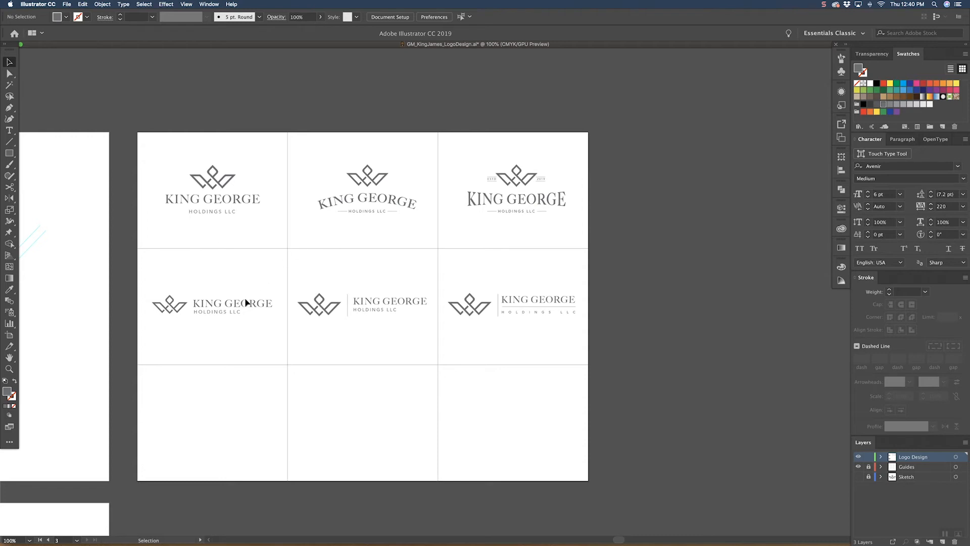
{"action": "left_click_drag", "start_coordinate": [216, 314], "coordinate": [278, 304]}
{"action": "left_click", "coordinate": [258, 291]}
{"action": "left_click", "coordinate": [279, 271]}
{"action": "left_click", "coordinate": [170, 302]}
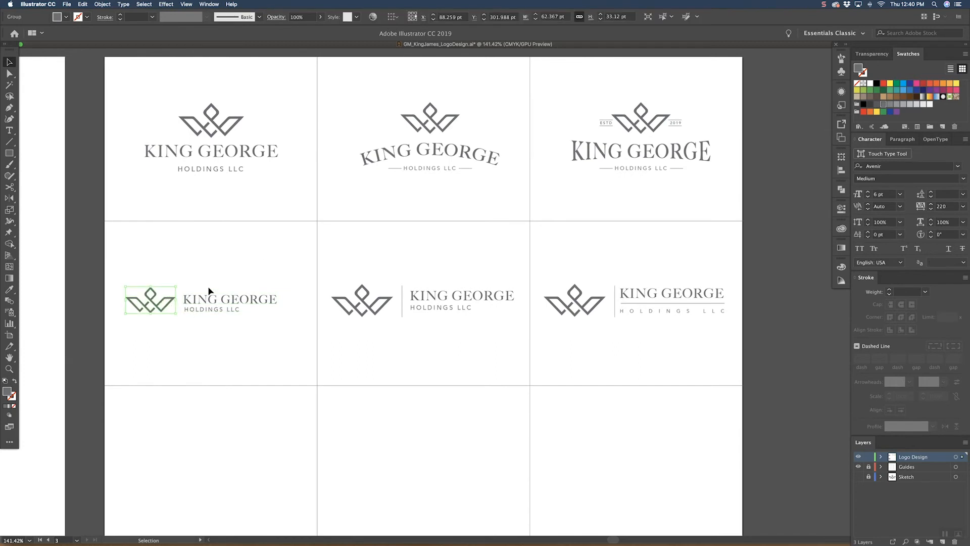
{"action": "left_click", "coordinate": [270, 307]}
{"action": "left_click_drag", "start_coordinate": [280, 305], "coordinate": [268, 306]}
{"action": "left_click", "coordinate": [262, 268]}
Step: Nudge both text lines of the first horizontal lockup up two increments and HOLDINGS LLC alone back down two
{"action": "left_click", "coordinate": [232, 303]}
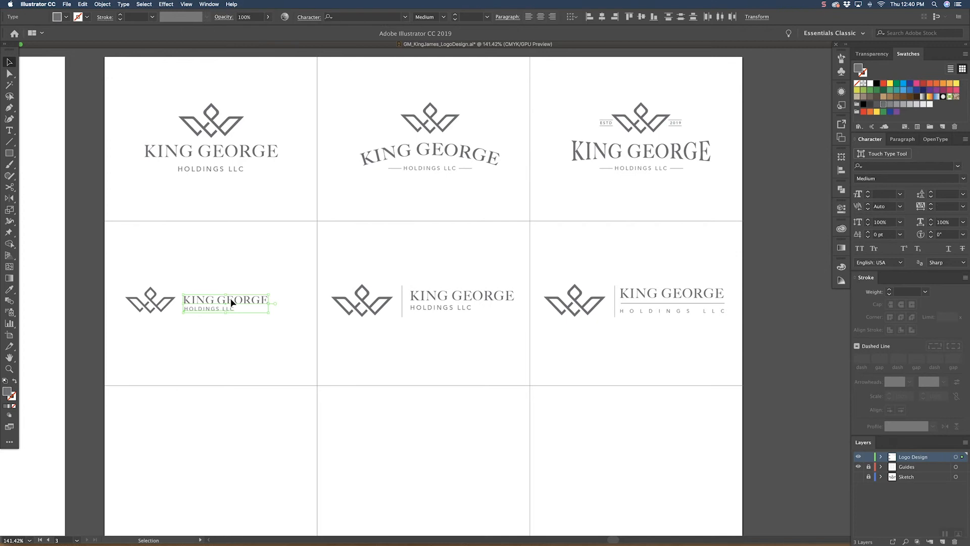
{"action": "key", "text": "Up"}
{"action": "key", "text": "Up"}
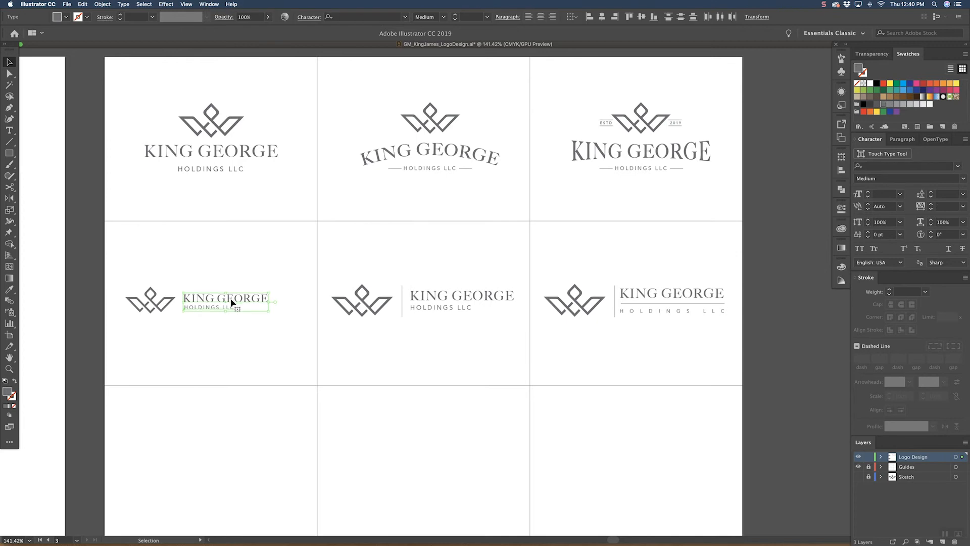
{"action": "left_click", "coordinate": [226, 256]}
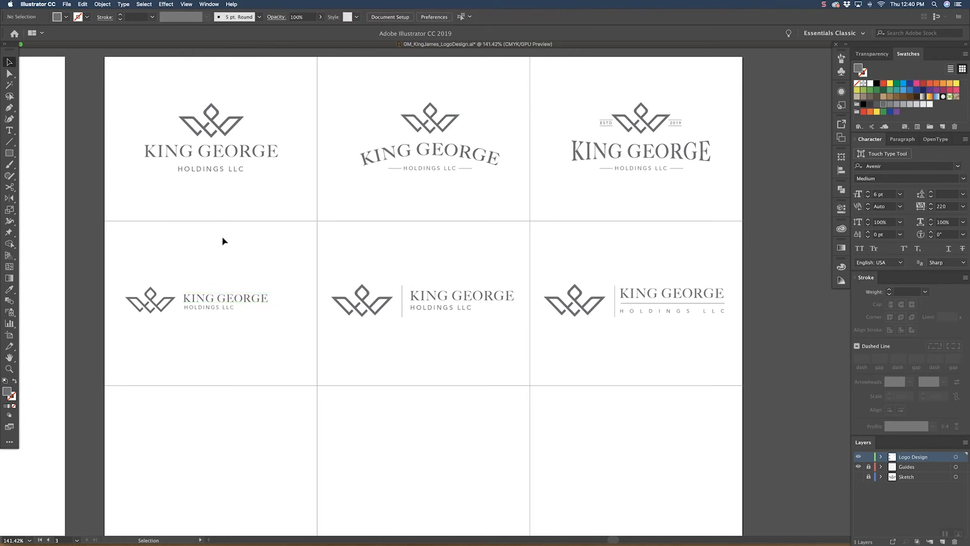
{"action": "left_click", "coordinate": [218, 308]}
{"action": "key", "text": "Down"}
{"action": "key", "text": "Down"}
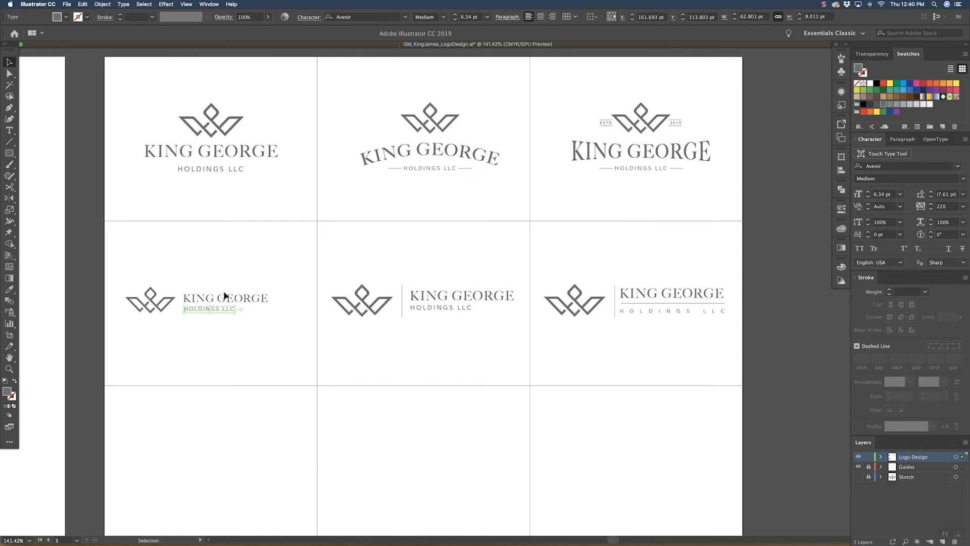
{"action": "left_click", "coordinate": [205, 259]}
Step: Enlarge the first horizontal lockup's crown outward from the text and recentre the complete lockup in its cell
{"action": "left_click", "coordinate": [132, 299]}
{"action": "left_click_drag", "start_coordinate": [128, 299], "coordinate": [117, 300]}
{"action": "left_click", "coordinate": [193, 268]}
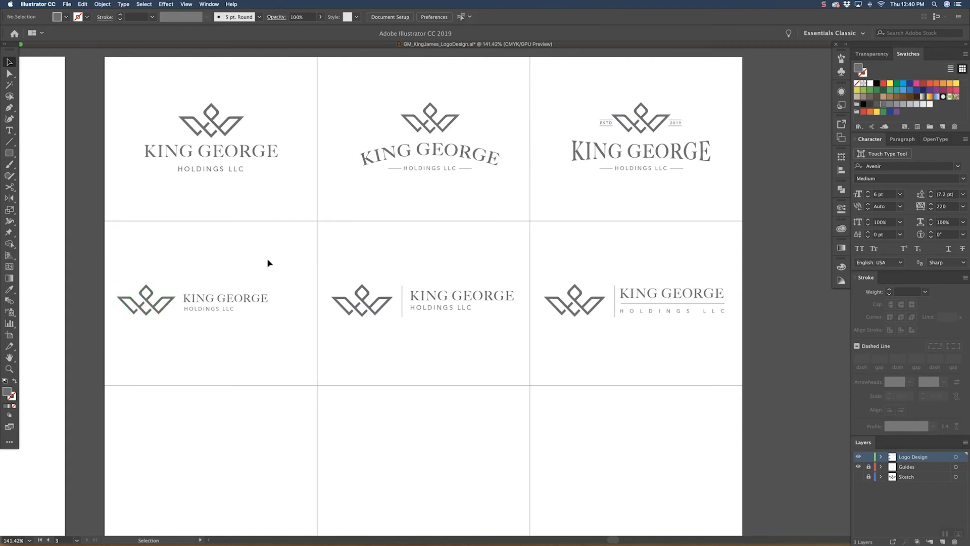
{"action": "left_click_drag", "start_coordinate": [258, 262], "coordinate": [144, 322]}
{"action": "left_click_drag", "start_coordinate": [207, 298], "coordinate": [220, 298]}
{"action": "left_click", "coordinate": [254, 261]}
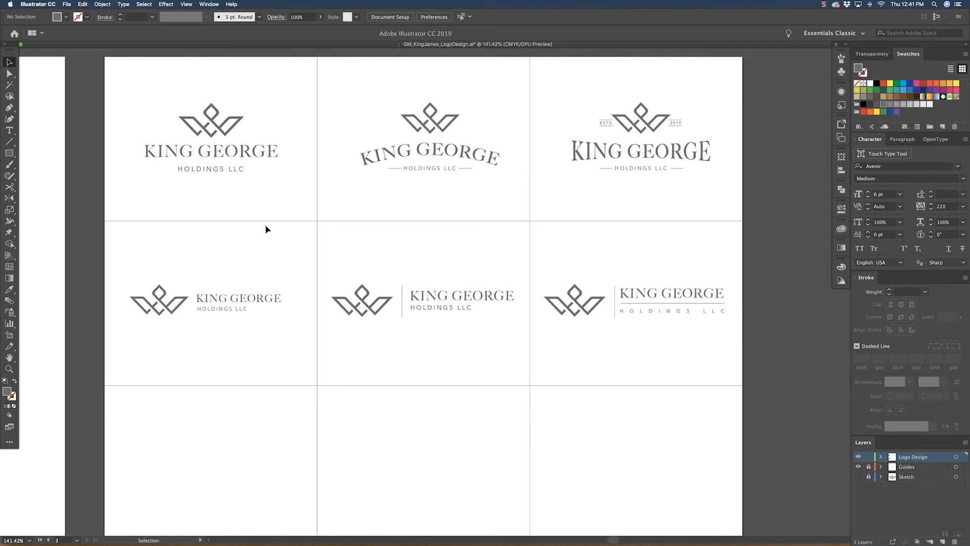
Step: Draw a circle about 144 pt in diameter in the third row's first cell and centre it there
{"action": "key", "text": "space"}
{"action": "left_click_drag", "start_coordinate": [419, 357], "coordinate": [444, 318]}
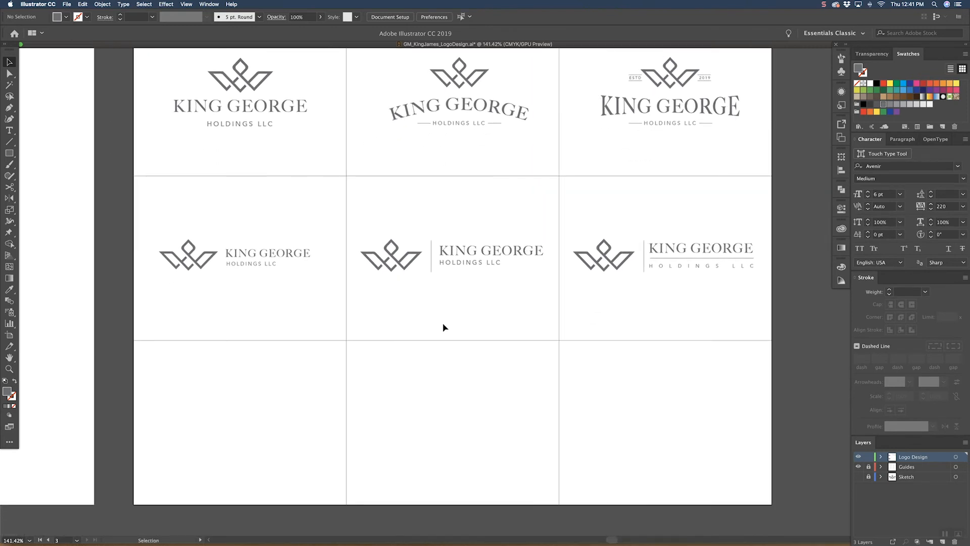
{"action": "left_click", "coordinate": [9, 153]}
{"action": "left_click", "coordinate": [54, 176]}
{"action": "left_click_drag", "start_coordinate": [184, 368], "coordinate": [303, 447]}
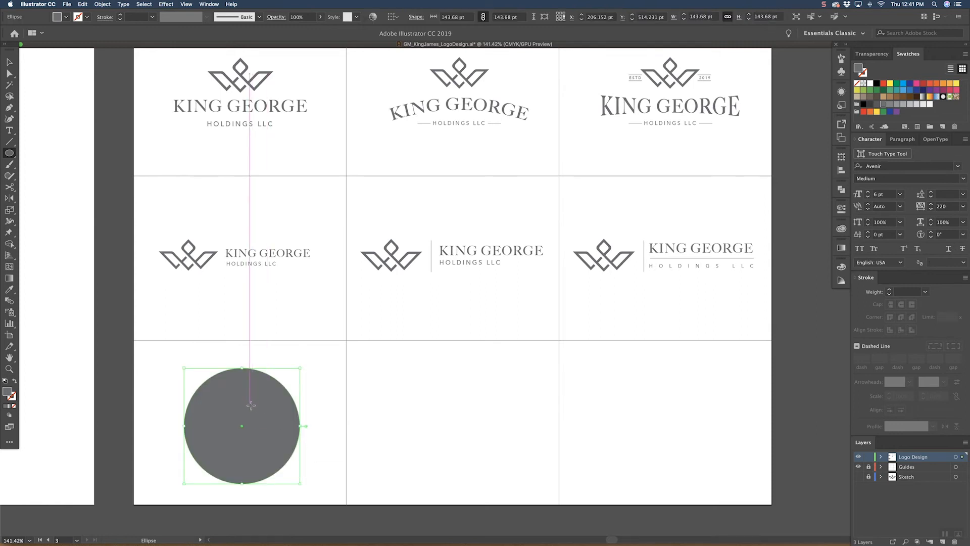
{"action": "key", "text": "v"}
{"action": "left_click_drag", "start_coordinate": [263, 412], "coordinate": [265, 407]}
{"action": "left_click", "coordinate": [319, 372]}
Step: Swap the third-row circle's fill to a stroke and match it to the 0.25 pt divider line of the second horizontal lockup
{"action": "left_click", "coordinate": [289, 398]}
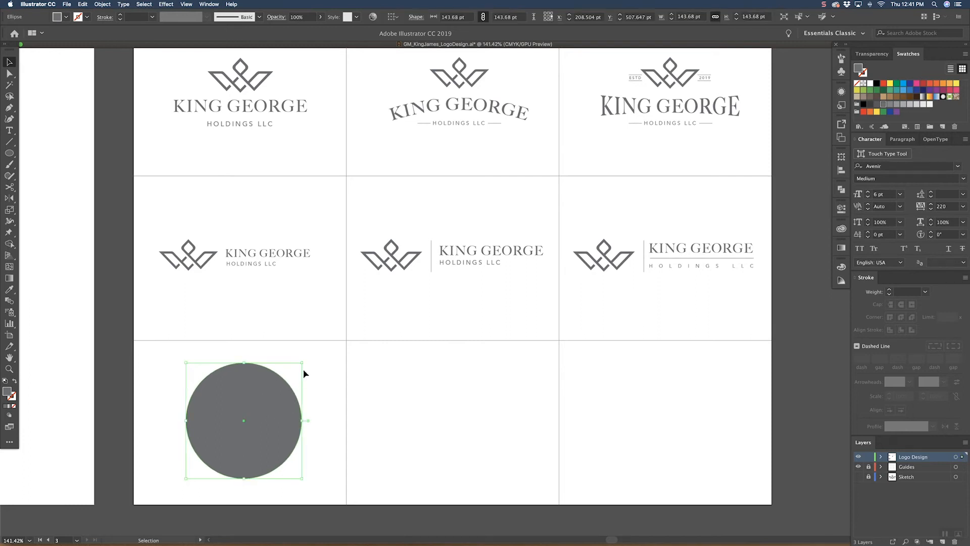
{"action": "left_click", "coordinate": [16, 381]}
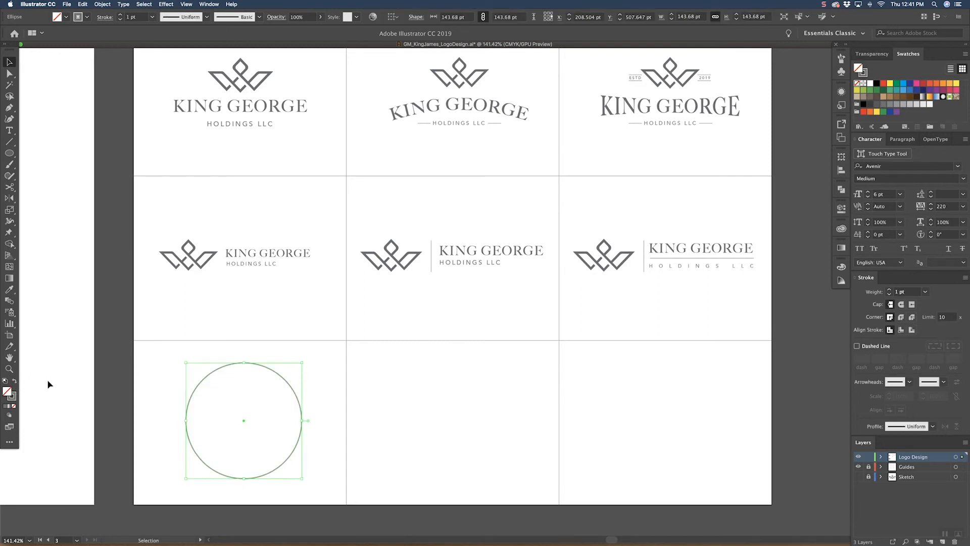
{"action": "key", "text": "i"}
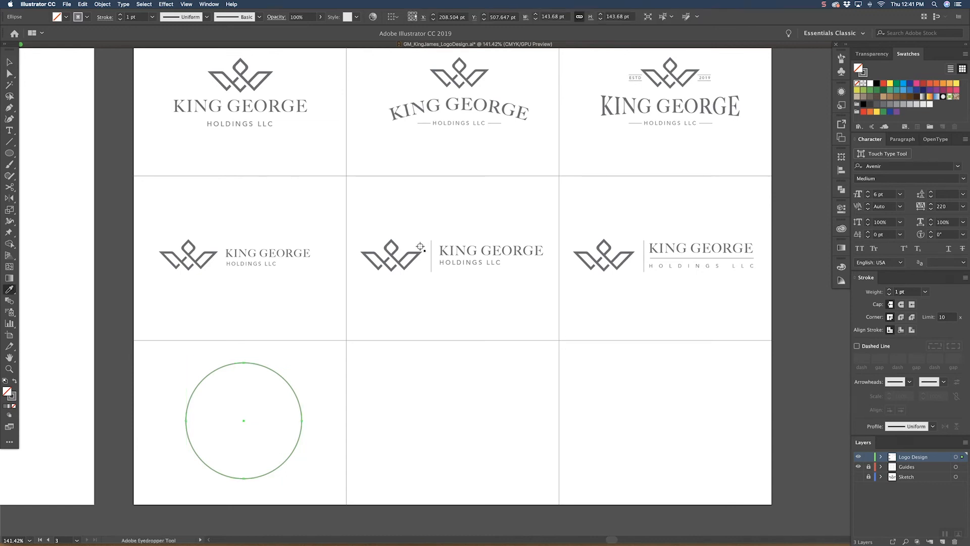
{"action": "left_click", "coordinate": [431, 248]}
{"action": "key", "text": "v"}
{"action": "left_click", "coordinate": [322, 358]}
Step: Copy the crown from the second horizontal lockup and place it inside the circle, enlarged to about 98 pt wide
{"action": "left_click_drag", "start_coordinate": [318, 357], "coordinate": [401, 259]}
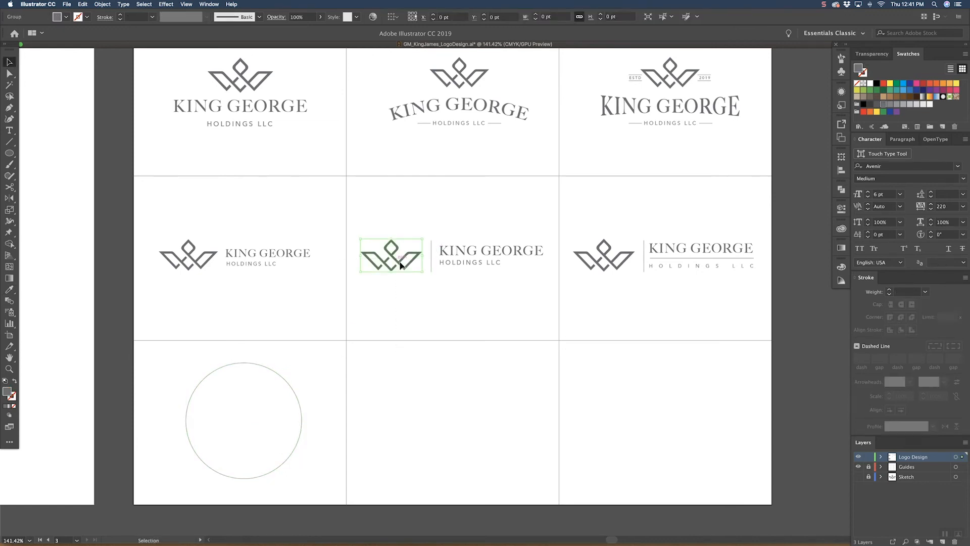
{"action": "key", "text": "a"}
{"action": "key", "text": "super+c"}
{"action": "left_click", "coordinate": [390, 321]}
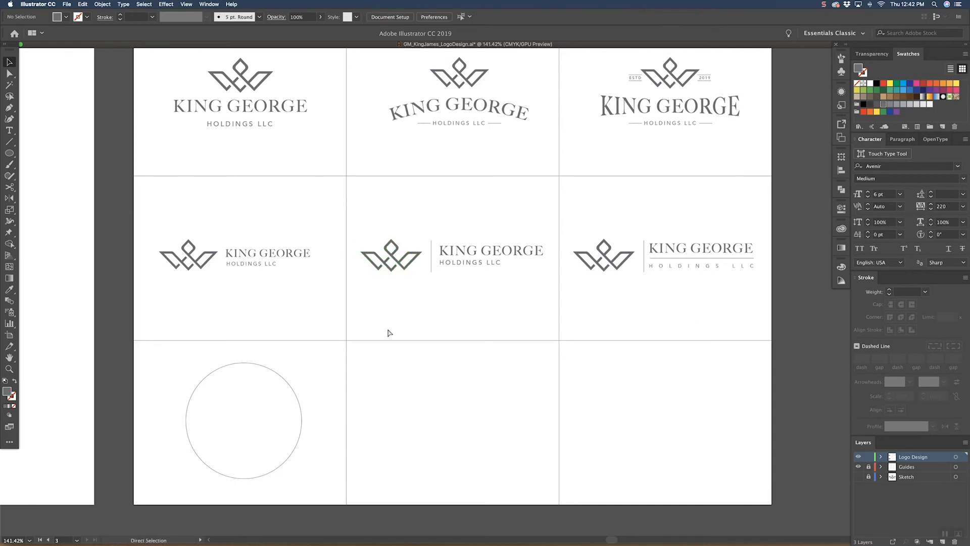
{"action": "key", "text": "super+v"}
{"action": "left_click_drag", "start_coordinate": [470, 296], "coordinate": [291, 414]}
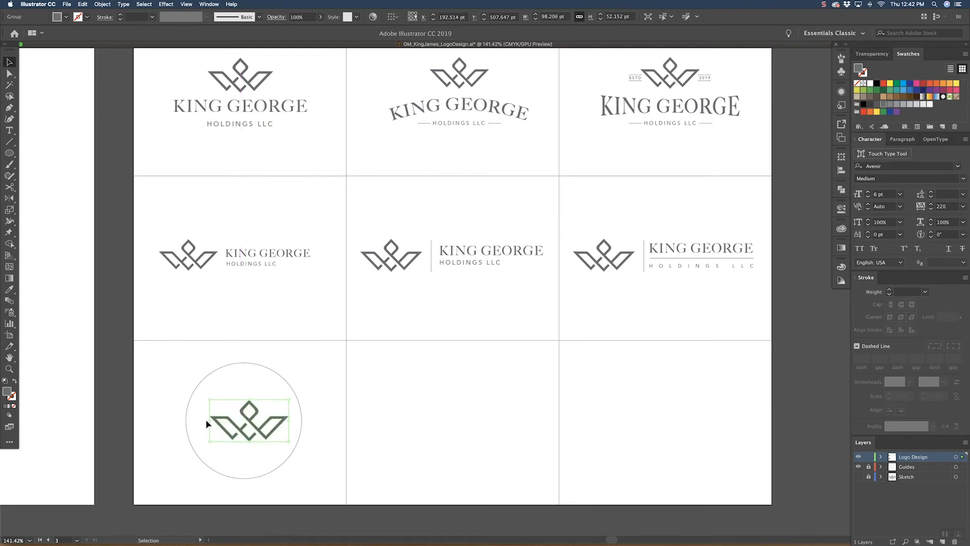
Step: Enlarge the crown inside the circle to about 111 pt wide and centre it there
{"action": "left_click_drag", "start_coordinate": [210, 421], "coordinate": [200, 421]}
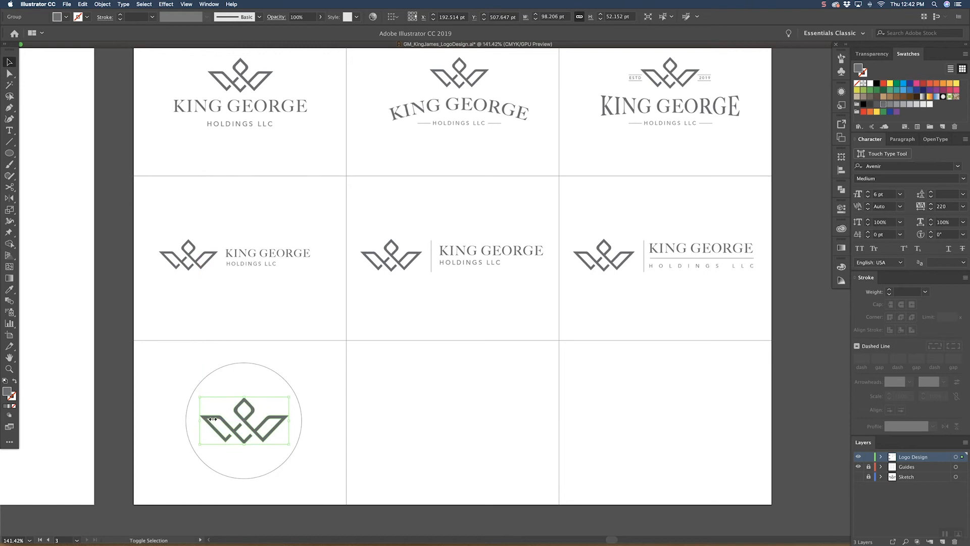
{"action": "left_click", "coordinate": [329, 351]}
{"action": "left_click_drag", "start_coordinate": [333, 372], "coordinate": [373, 339]}
{"action": "left_click", "coordinate": [322, 382]}
{"action": "left_click_drag", "start_coordinate": [240, 386], "coordinate": [237, 386]}
{"action": "left_click", "coordinate": [351, 324]}
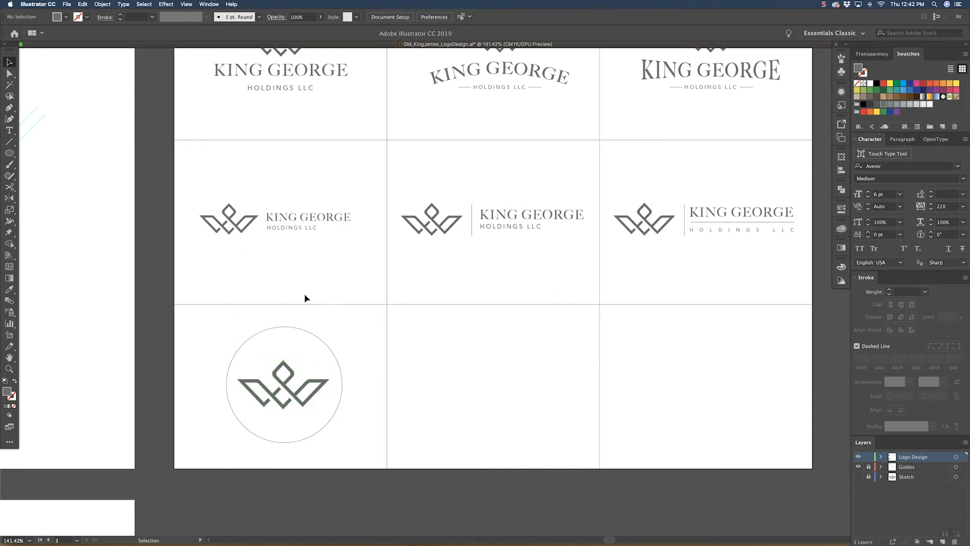
{"action": "left_click_drag", "start_coordinate": [321, 320], "coordinate": [317, 329]}
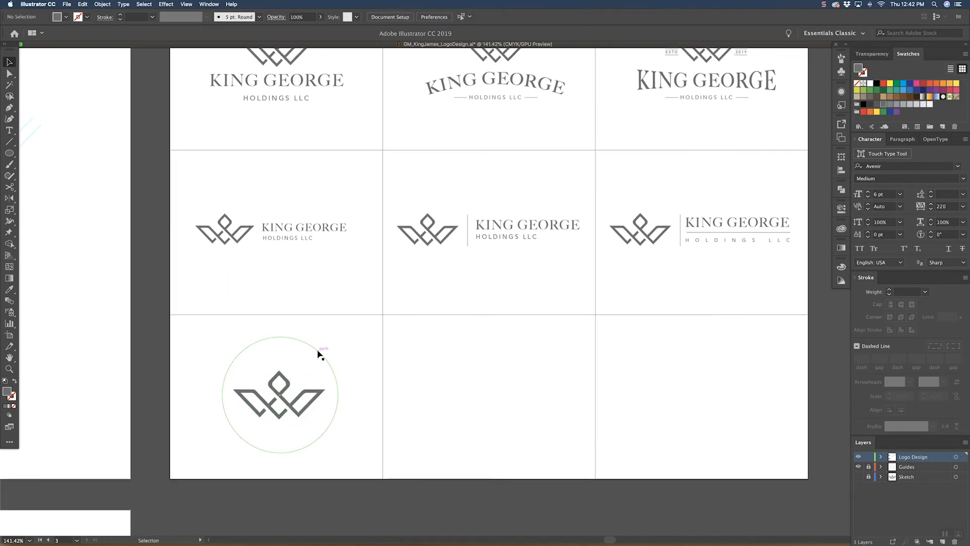
Step: Add the text KING GEORGE along the circle's path with the Type on a Path tool
{"action": "left_click", "coordinate": [319, 355]}
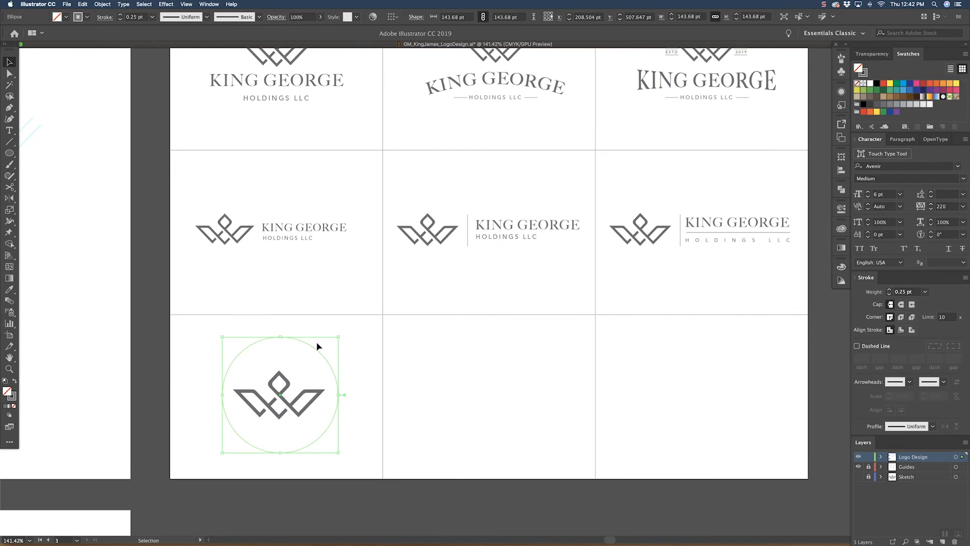
{"action": "left_click", "coordinate": [9, 130]}
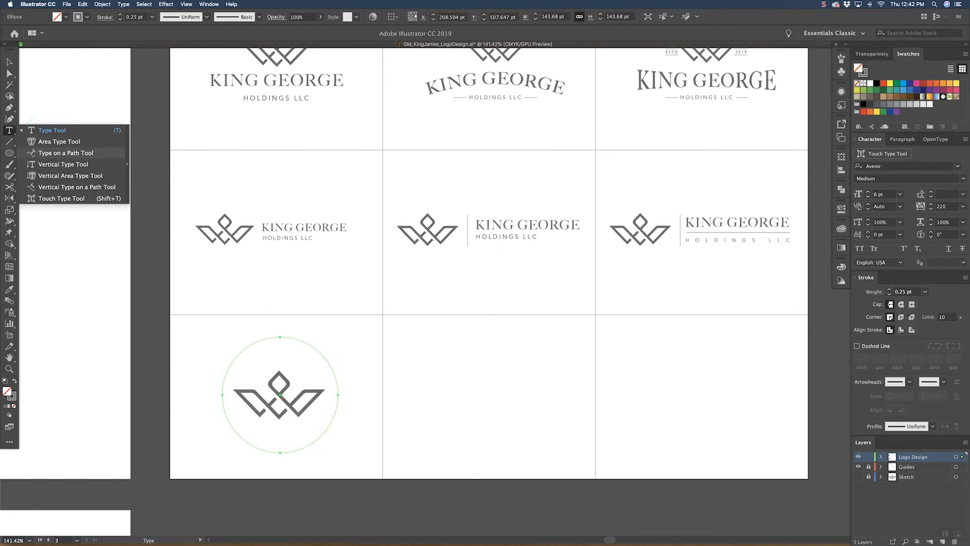
{"action": "left_click", "coordinate": [66, 153]}
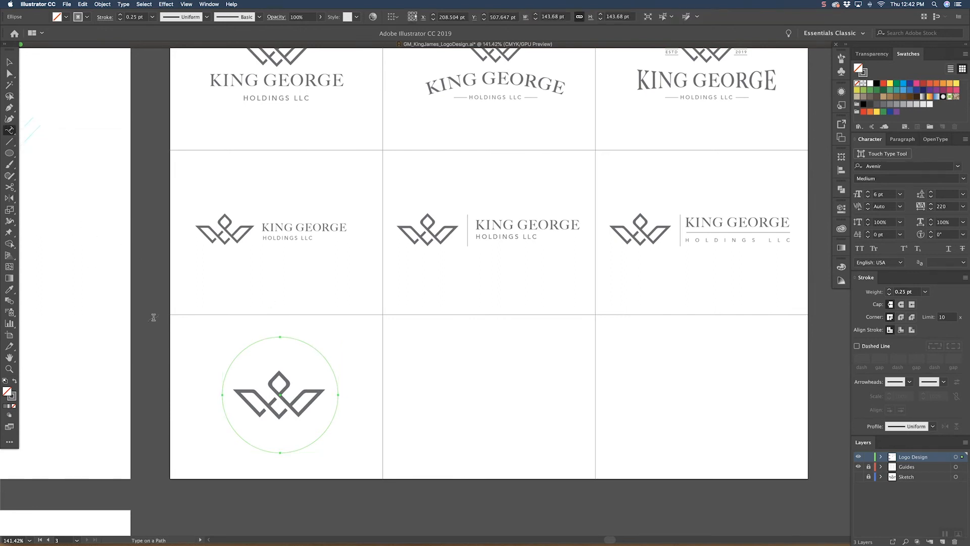
{"action": "left_click", "coordinate": [257, 341]}
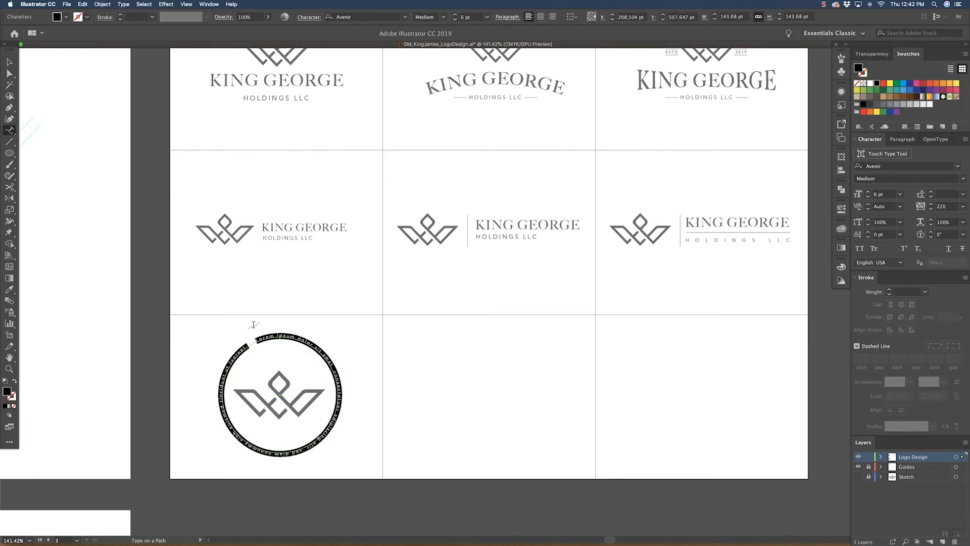
{"action": "type", "text": "KING"}
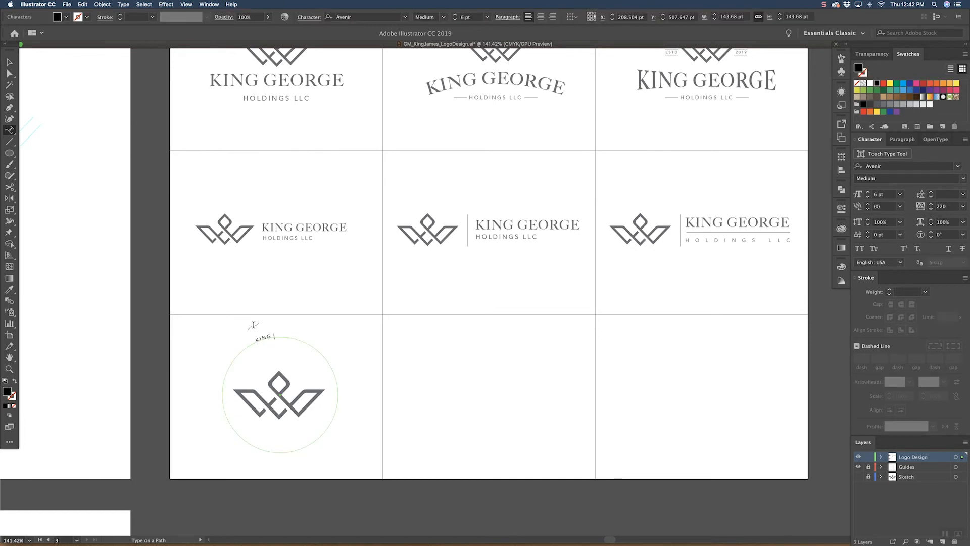
{"action": "type", "text": " GEORGE"}
Step: Match the circular text to the first horizontal lockup's KING GEORGE style and widen its tracking to 360
{"action": "key", "text": "super+a"}
{"action": "left_click", "coordinate": [9, 289]}
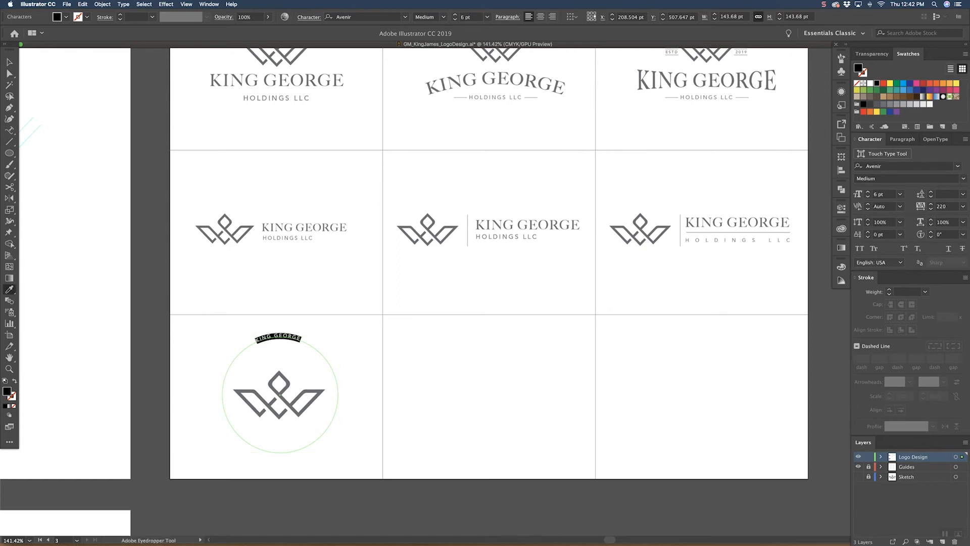
{"action": "left_click", "coordinate": [308, 230]}
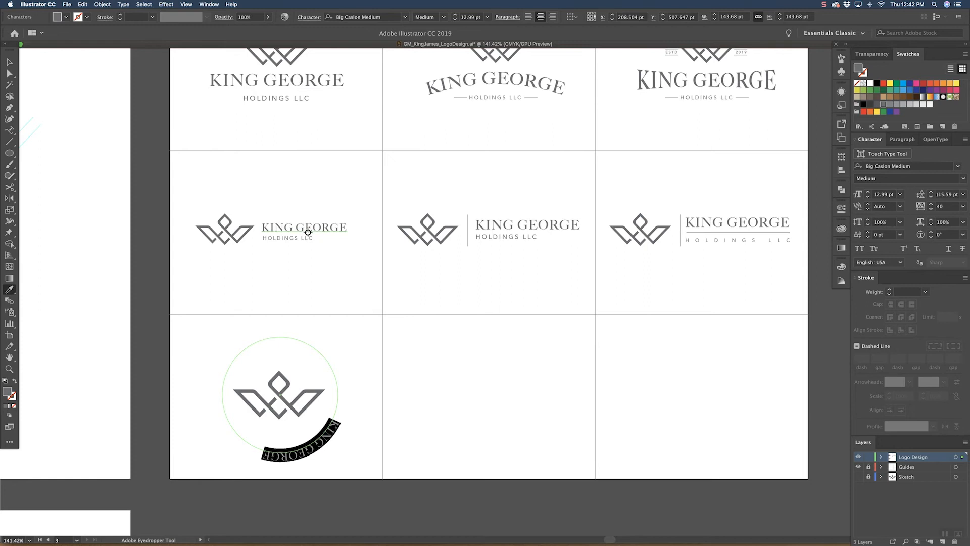
{"action": "key", "text": "alt+Right"}
{"action": "key", "text": "alt+Right"}
{"action": "key", "text": "alt+Right"}
{"action": "key", "text": "alt+Right"}
{"action": "key", "text": "alt+Right"}
{"action": "key", "text": "alt+Right"}
{"action": "key", "text": "alt+Right"}
{"action": "key", "text": "alt+Right"}
{"action": "key", "text": "alt+Right"}
{"action": "key", "text": "alt+Right"}
{"action": "key", "text": "alt+Right"}
{"action": "key", "text": "alt+Right"}
{"action": "key", "text": "alt+Right"}
{"action": "key", "text": "alt+Right"}
{"action": "key", "text": "alt+Right"}
{"action": "key", "text": "alt+Right"}
{"action": "key", "text": "Escape"}
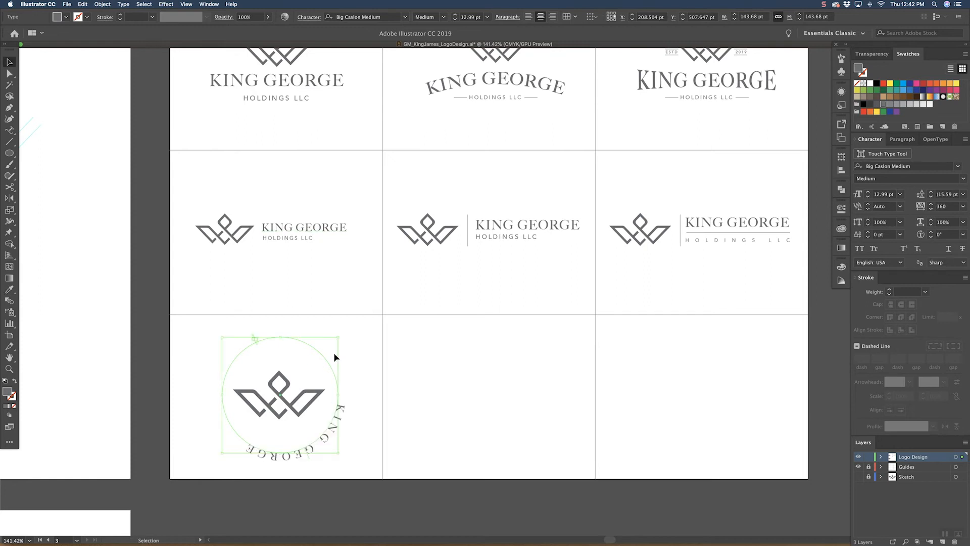
Step: Rotate the circular KING GEORGE text so it arches evenly over the top of the crown
{"action": "left_click_drag", "start_coordinate": [341, 338], "coordinate": [204, 431]}
{"action": "left_click_drag", "start_coordinate": [359, 360], "coordinate": [361, 362]}
{"action": "left_click", "coordinate": [368, 351]}
Step: Enlarge the crown to about 138 pt wide and position it directly beneath the arched KING GEORGE text
{"action": "left_click", "coordinate": [318, 393]}
{"action": "mouse_move", "coordinate": [326, 368]}
{"action": "left_mouse_down"}
{"action": "mouse_move", "coordinate": [335, 365]}
{"action": "mouse_move", "coordinate": [315, 395]}
{"action": "mouse_move", "coordinate": [313, 369]}
{"action": "left_mouse_up"}
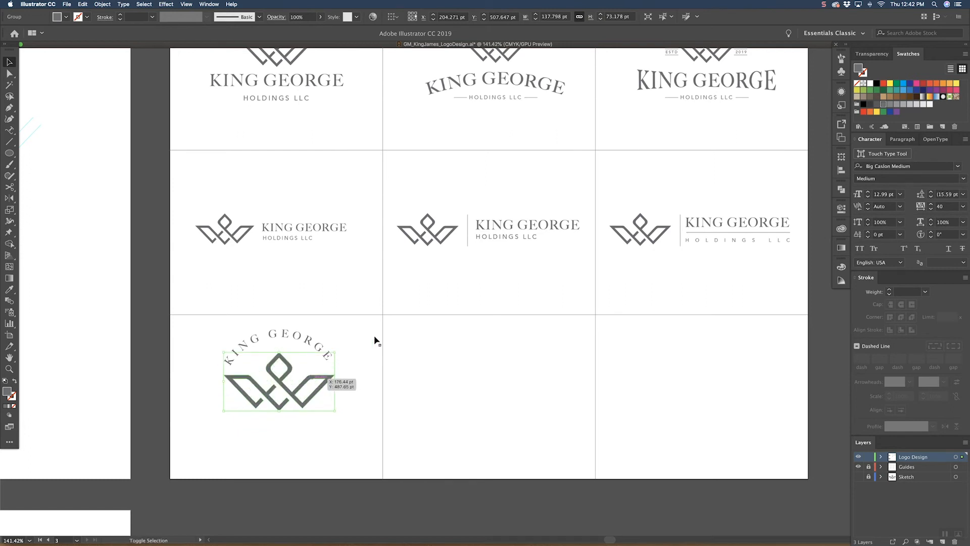
{"action": "left_click", "coordinate": [375, 337]}
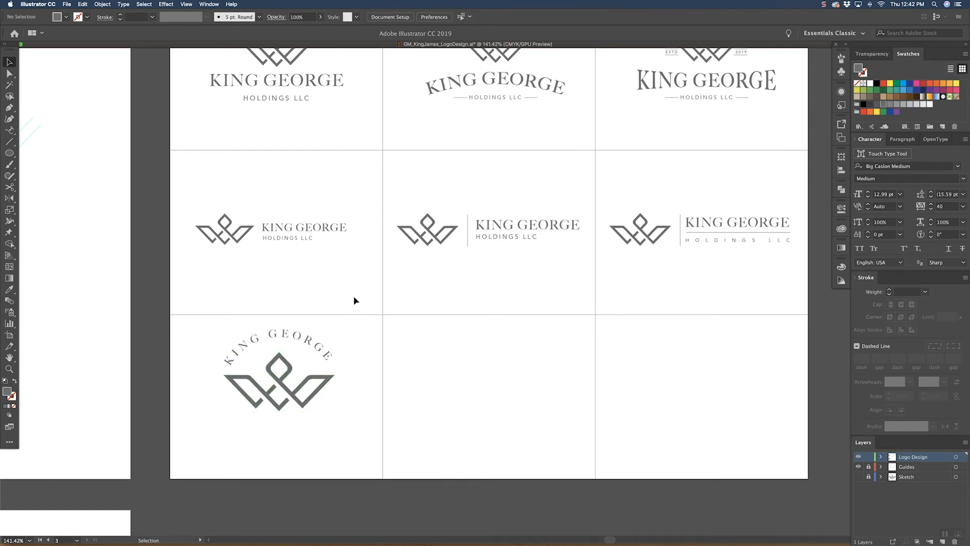
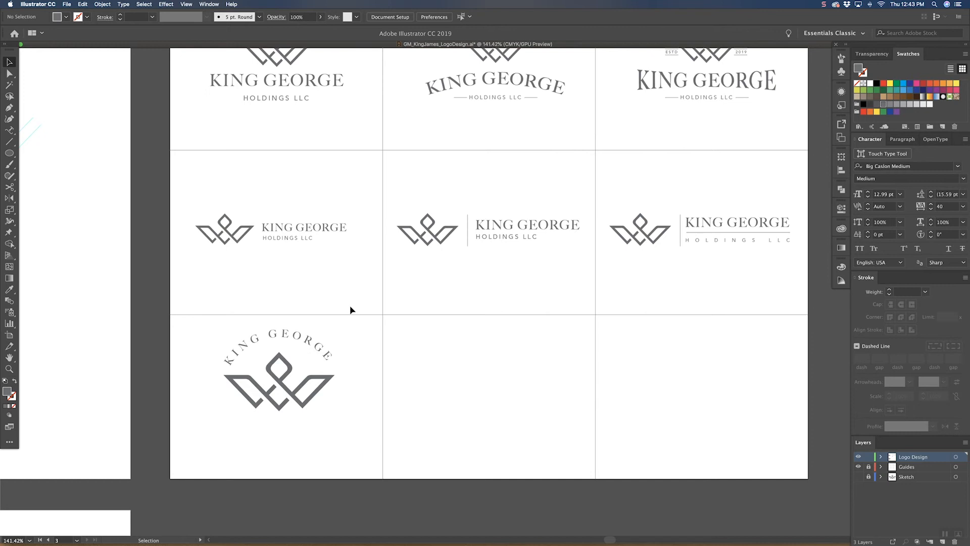
Step: Enlarge the crown in the first badge, keeping its peak fixed, until its wings extend slightly past the text circle
{"action": "left_click", "coordinate": [326, 354]}
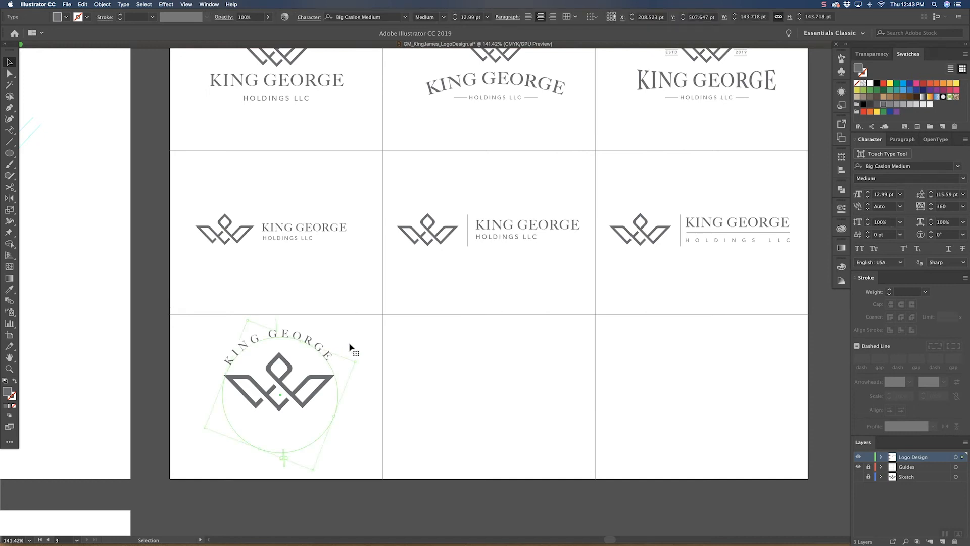
{"action": "left_click", "coordinate": [319, 395]}
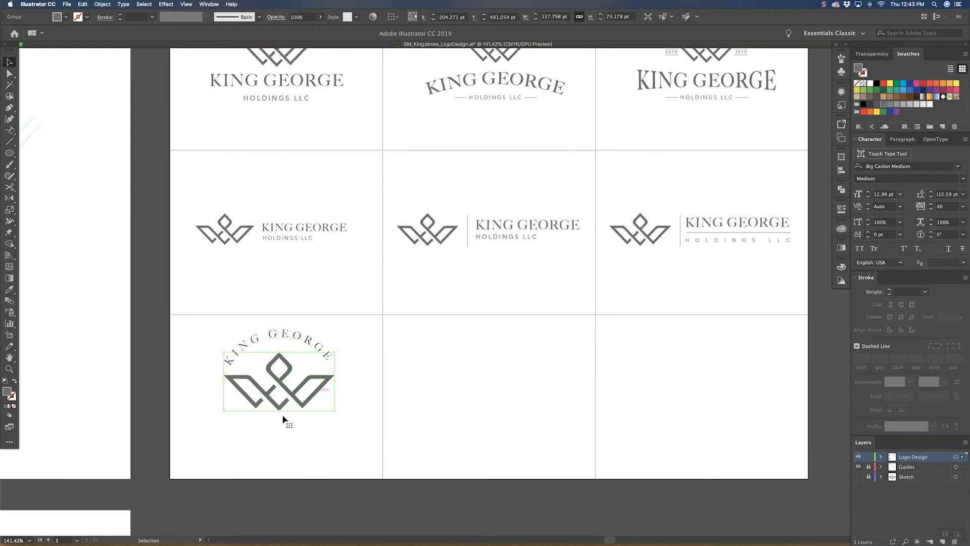
{"action": "left_click_drag", "start_coordinate": [280, 410], "coordinate": [280, 421]}
{"action": "left_click", "coordinate": [372, 334]}
Step: Widen the tracking of the arched KING GEORGE text to 480
{"action": "left_click", "coordinate": [327, 356]}
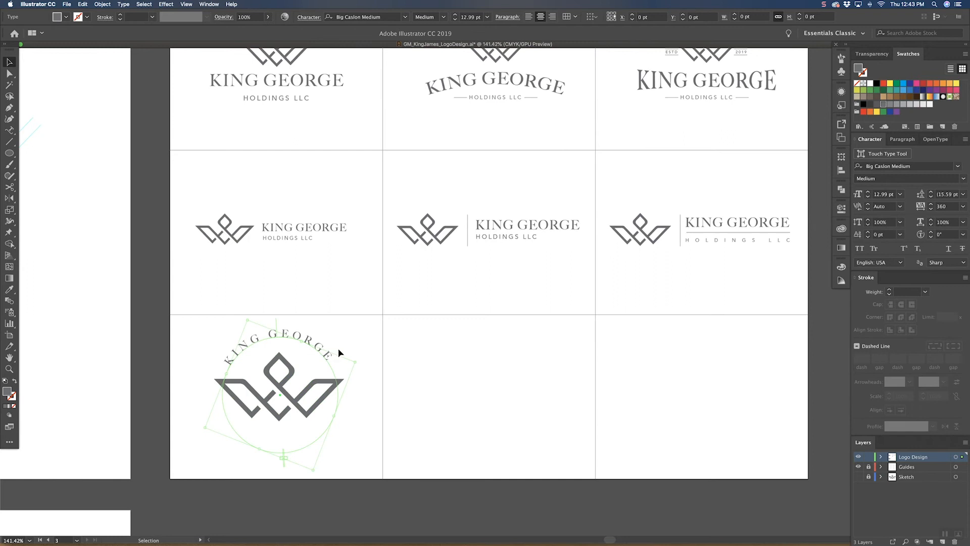
{"action": "double_click", "coordinate": [327, 356]}
{"action": "key", "text": "super+a"}
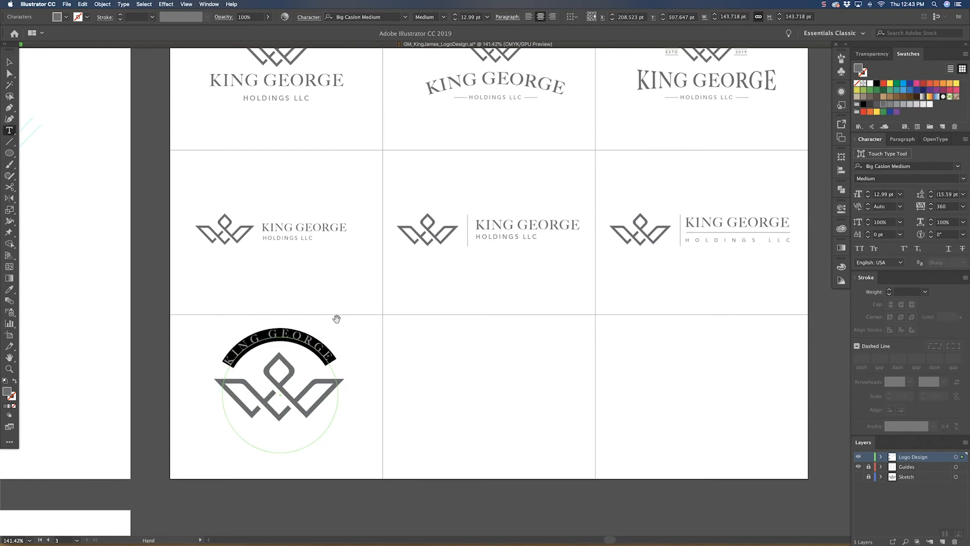
{"action": "key", "text": "alt+Right"}
{"action": "key", "text": "alt+Right"}
{"action": "key", "text": "alt+Right"}
{"action": "key", "text": "alt+Right"}
{"action": "key", "text": "alt+Right"}
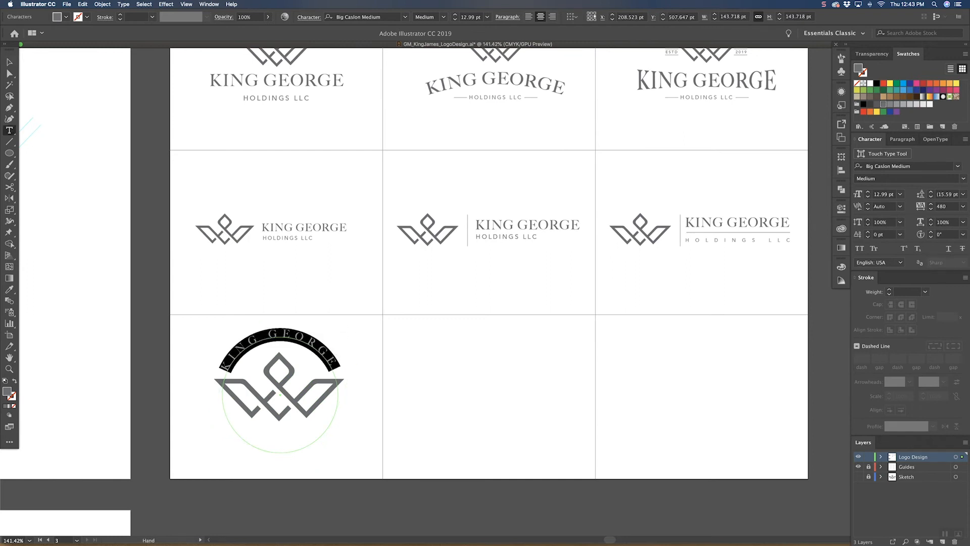
{"action": "key", "text": "Escape"}
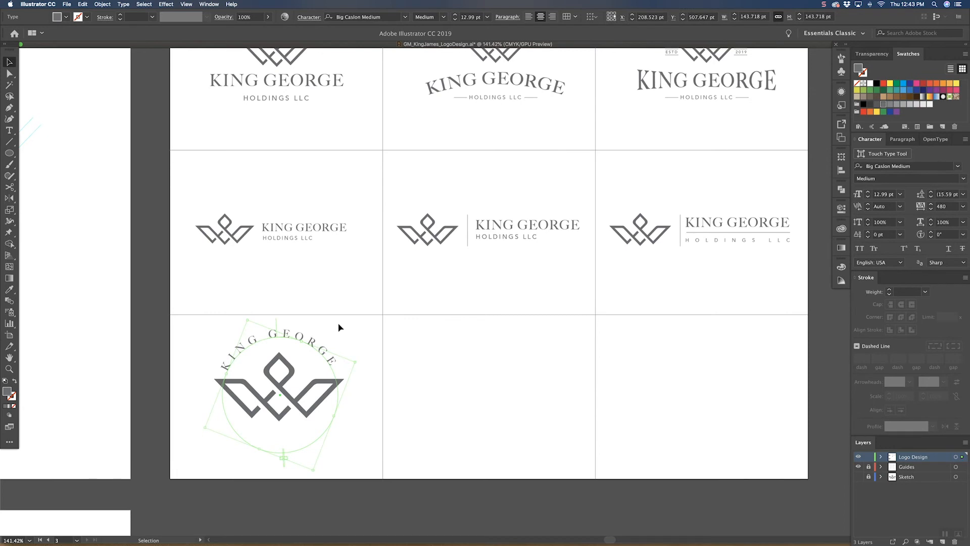
Step: Rotate the arched KING GEORGE text slightly so it sits evenly over the enlarged crown
{"action": "left_click", "coordinate": [340, 327]}
{"action": "left_click_drag", "start_coordinate": [369, 326], "coordinate": [374, 324]}
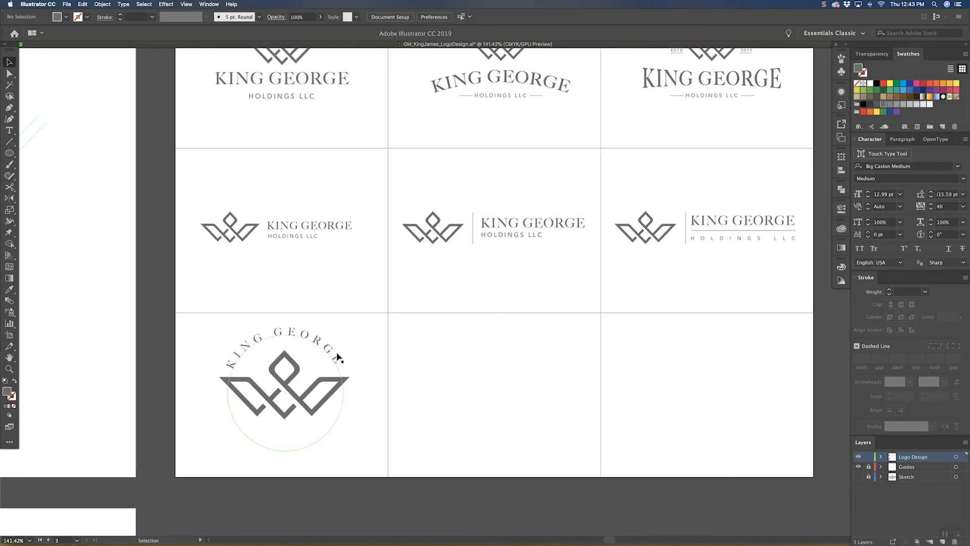
{"action": "left_click", "coordinate": [337, 356]}
{"action": "left_click_drag", "start_coordinate": [364, 359], "coordinate": [366, 362]}
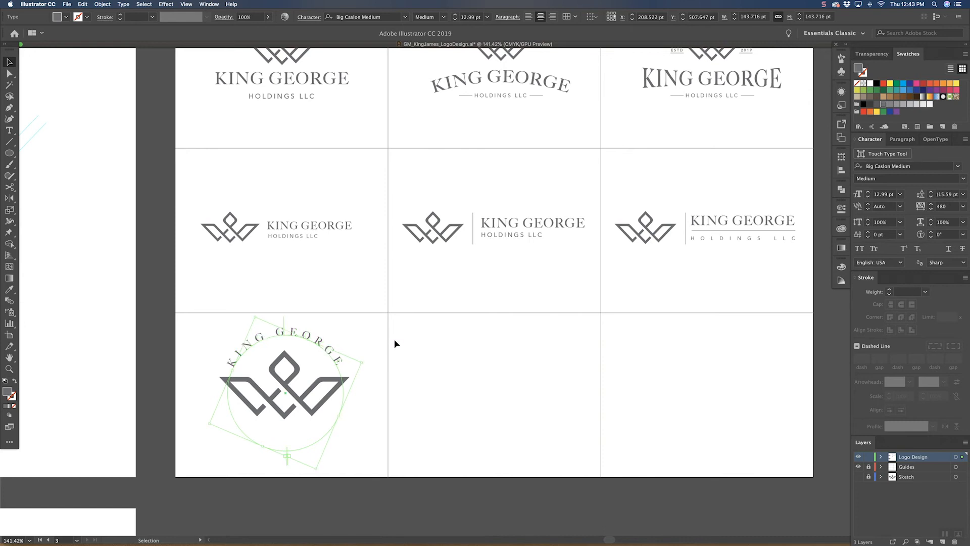
Step: Duplicate the circular KING GEORGE text horizontally into the middle cell of the third row
{"action": "left_click", "coordinate": [392, 341]}
{"action": "scroll", "coordinate": [393, 336], "scroll_direction": "down", "scroll_amount": 2}
{"action": "left_click", "coordinate": [351, 333]}
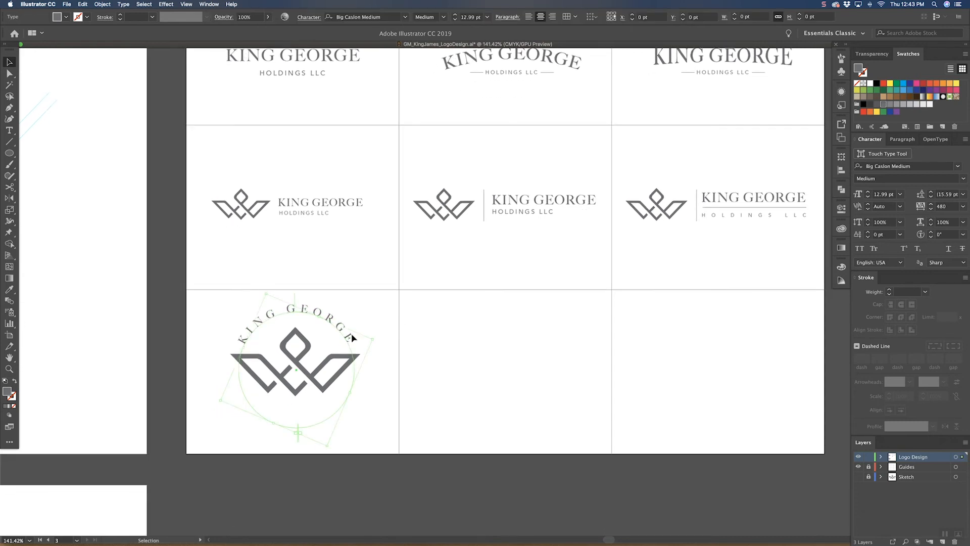
{"action": "left_click_drag", "start_coordinate": [351, 333], "coordinate": [542, 328]}
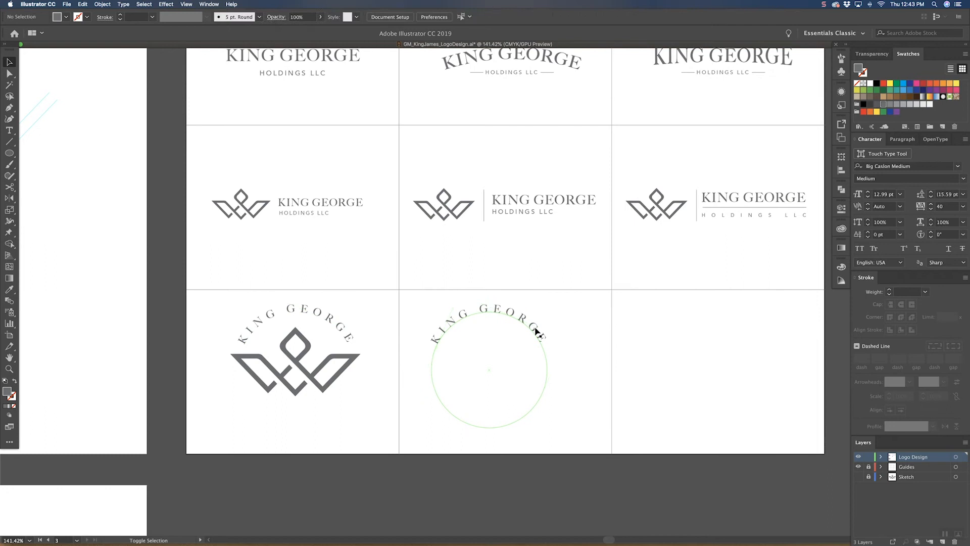
Step: Replace the duplicated circular text's wording with HOLDINGS LLC
{"action": "double_click", "coordinate": [537, 329]}
{"action": "key", "text": "super+a"}
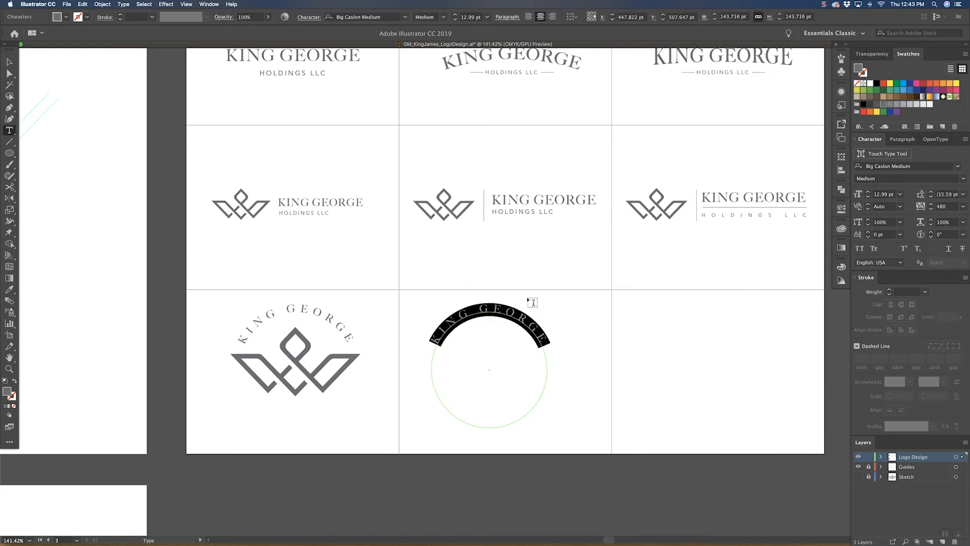
{"action": "type", "text": "HOL"}
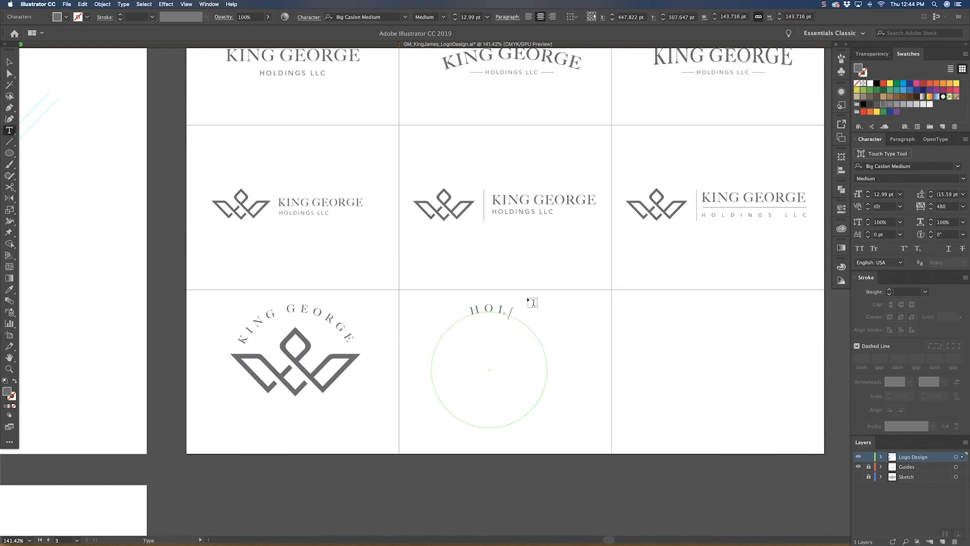
{"action": "type", "text": "DINGS LLC"}
{"action": "key", "text": "Escape"}
Step: Flip the HOLDINGS LLC text on its path and set its path alignment to Ascender in the Type on a Path options
{"action": "left_click", "coordinate": [9, 131]}
{"action": "double_click", "coordinate": [9, 130]}
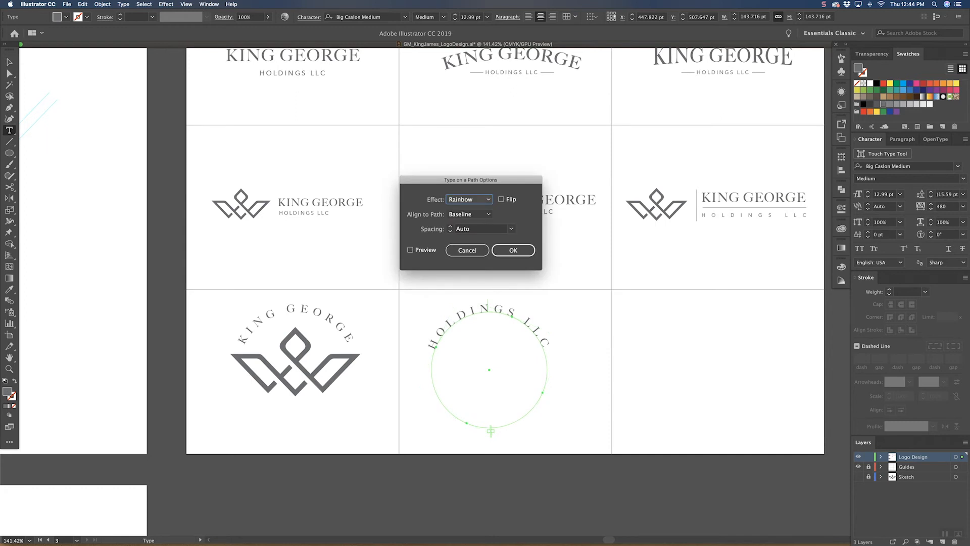
{"action": "left_click", "coordinate": [411, 250]}
{"action": "left_click", "coordinate": [501, 199]}
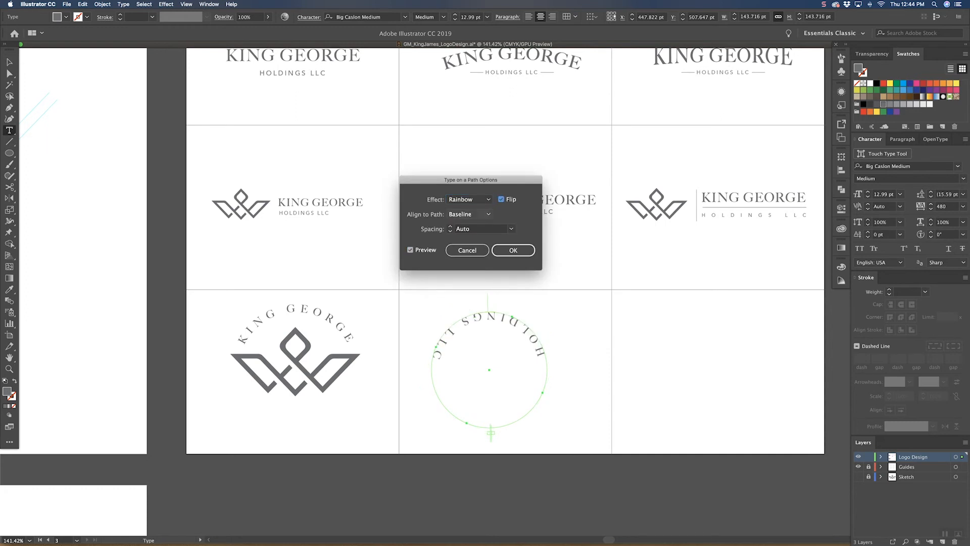
{"action": "left_click", "coordinate": [469, 214]}
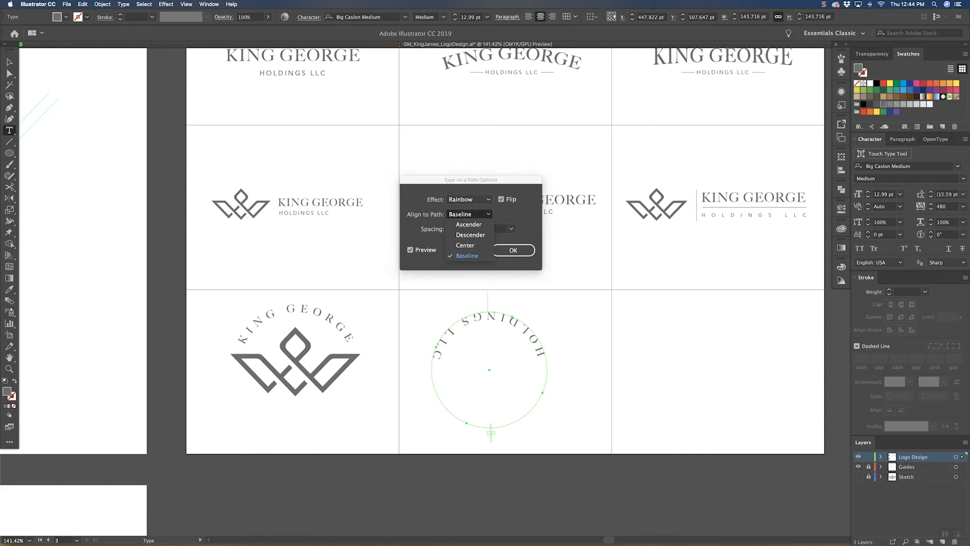
{"action": "left_click", "coordinate": [468, 225]}
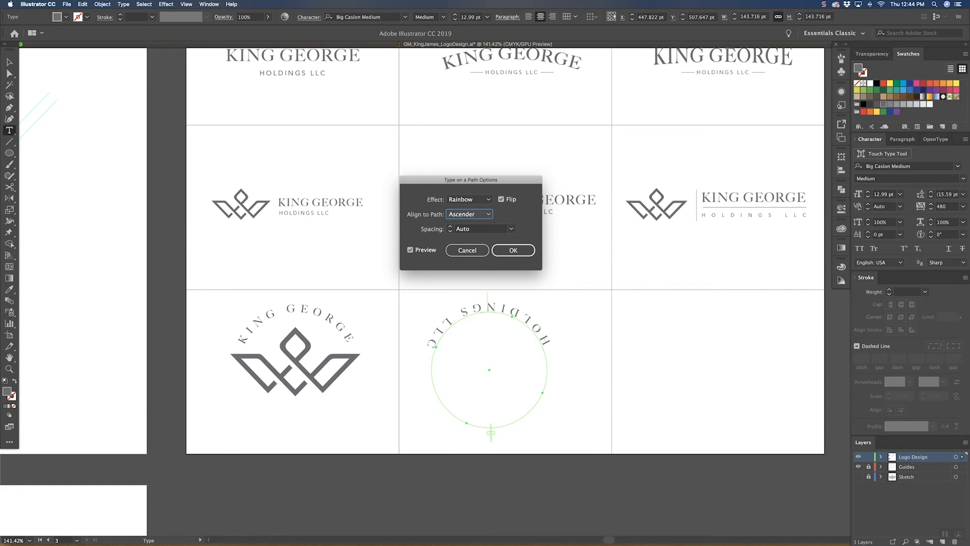
{"action": "left_click", "coordinate": [469, 214]}
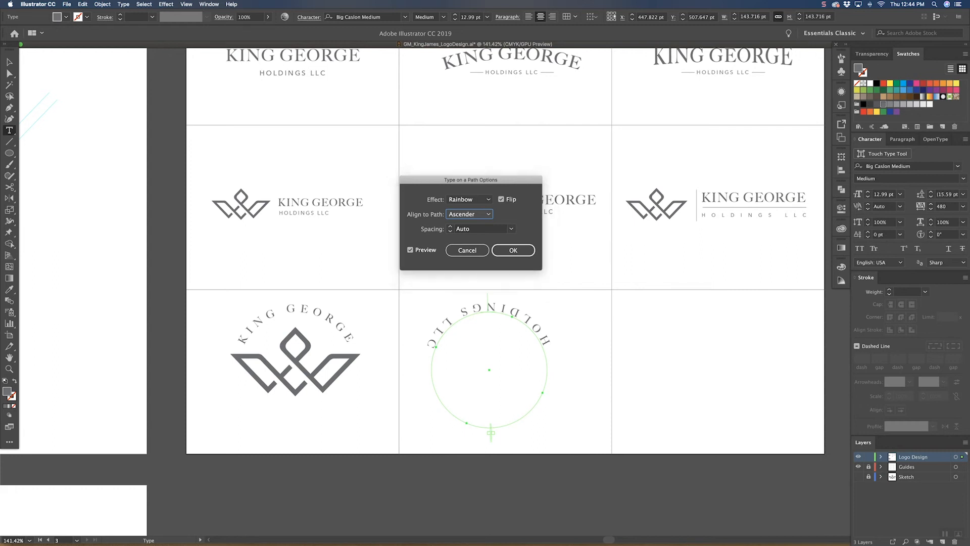
{"action": "left_click", "coordinate": [469, 235]}
{"action": "left_click", "coordinate": [470, 214]}
{"action": "left_click", "coordinate": [469, 225]}
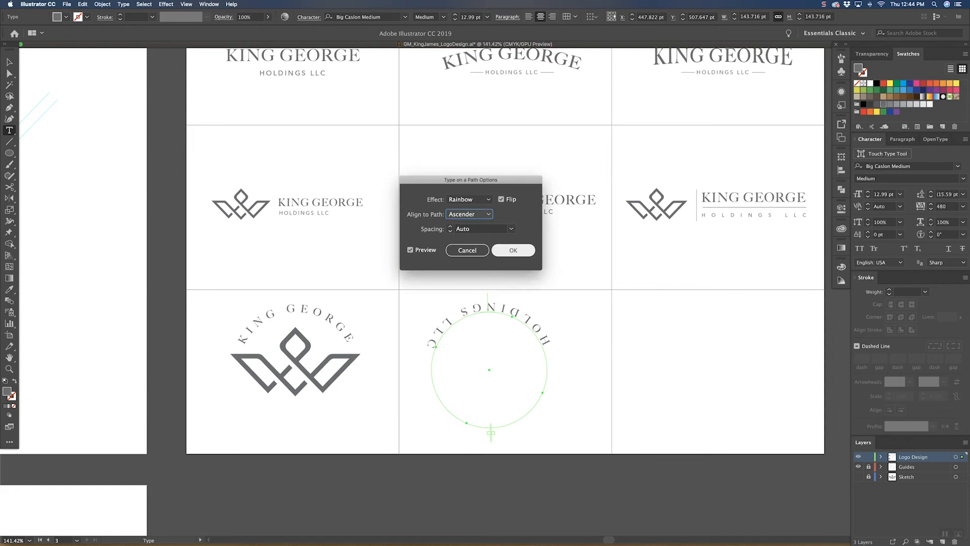
{"action": "left_click", "coordinate": [500, 199]}
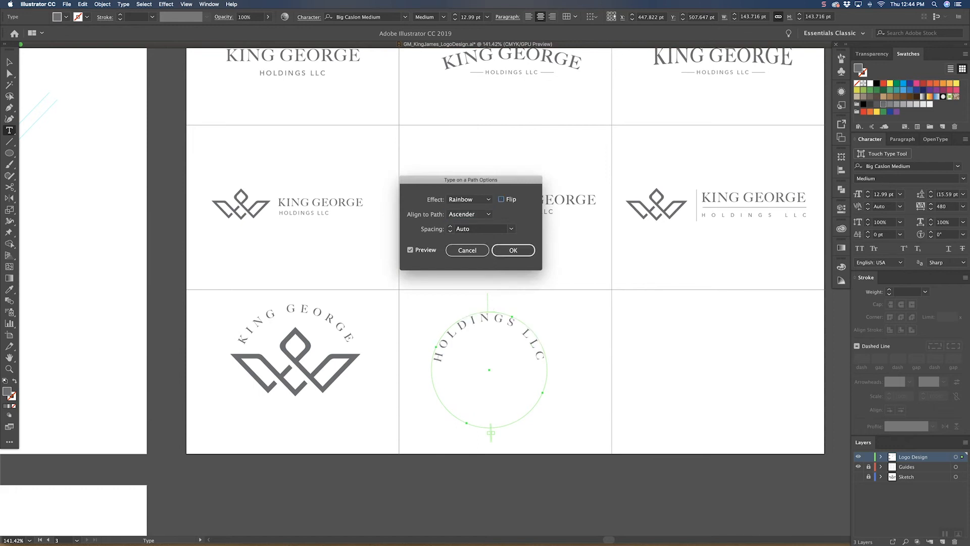
{"action": "left_click", "coordinate": [501, 199]}
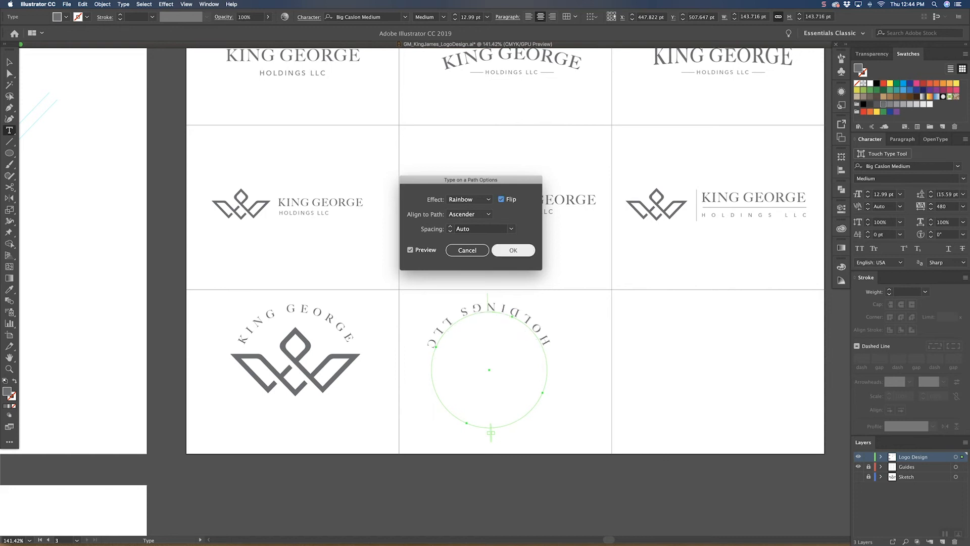
{"action": "left_click", "coordinate": [513, 250]}
Step: Rotate the flipped HOLDINGS LLC text to the circle's underside and move it concentric with KING GEORGE around the first badge's crown
{"action": "key", "text": "v"}
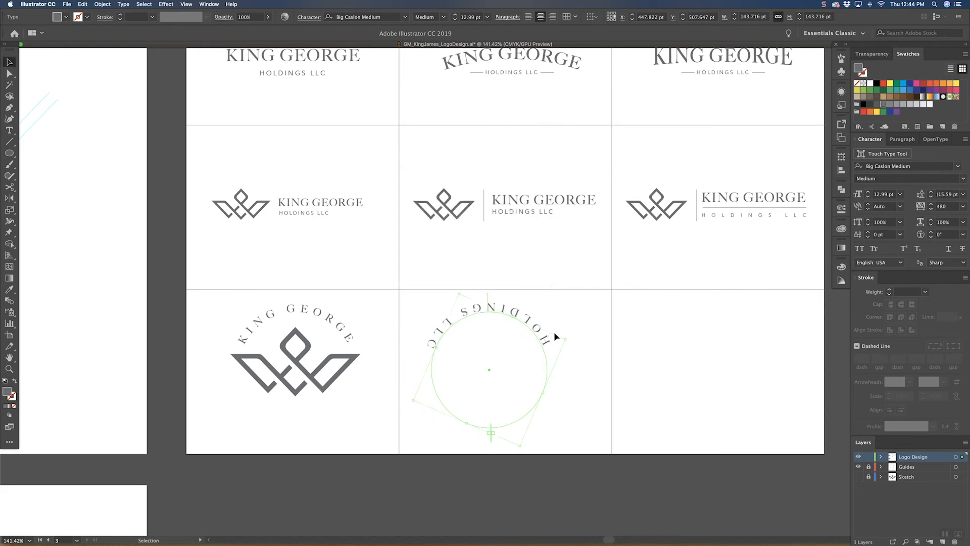
{"action": "left_click_drag", "start_coordinate": [570, 342], "coordinate": [266, 393]}
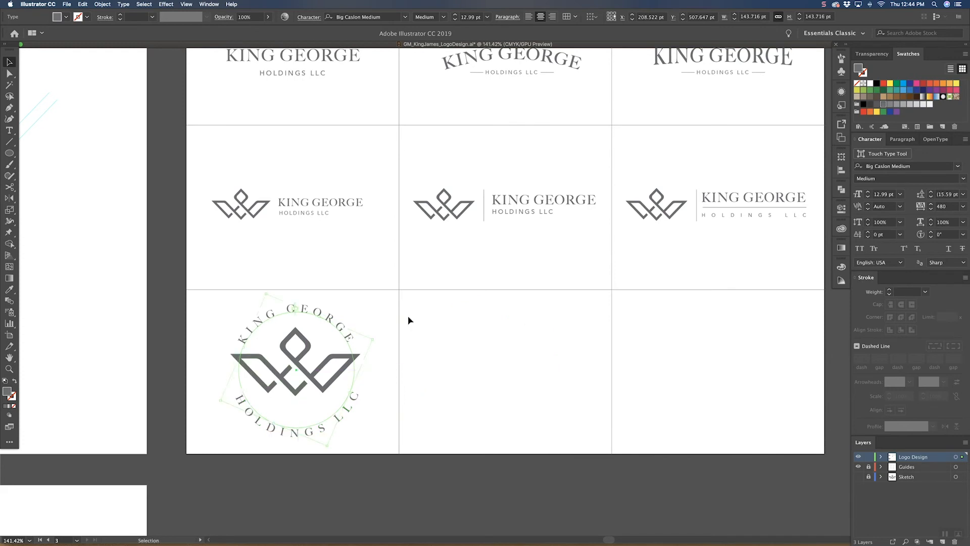
{"action": "left_click", "coordinate": [405, 317]}
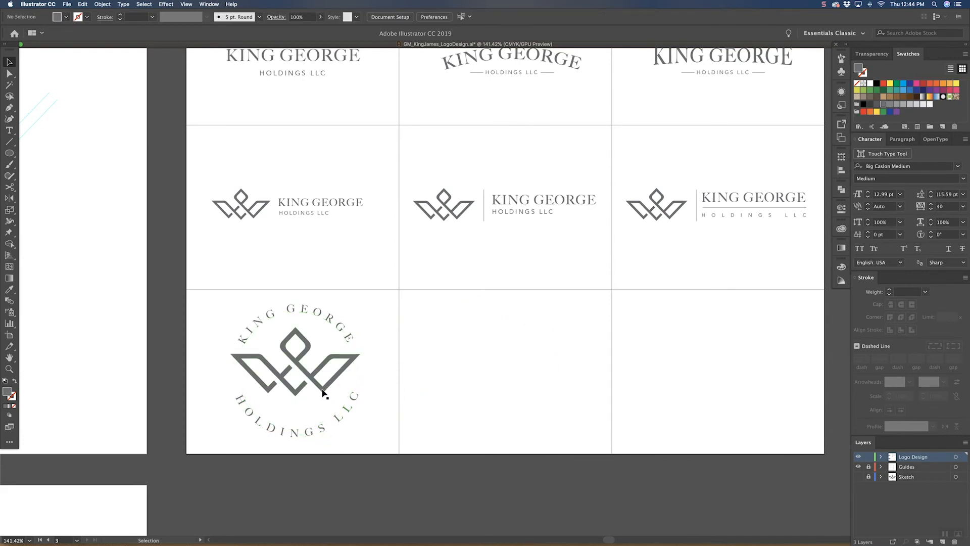
Step: Enlarge the crown further from its peak so it fills the space between KING GEORGE and HOLDINGS LLC
{"action": "left_click", "coordinate": [298, 391]}
{"action": "left_click_drag", "start_coordinate": [294, 396], "coordinate": [294, 408]}
{"action": "left_click", "coordinate": [423, 299]}
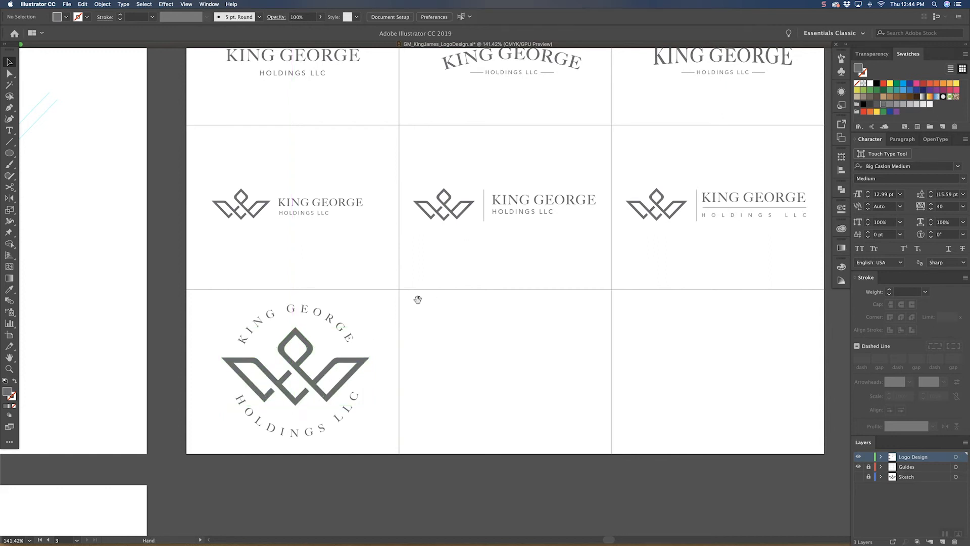
{"action": "left_click_drag", "start_coordinate": [413, 308], "coordinate": [416, 304]}
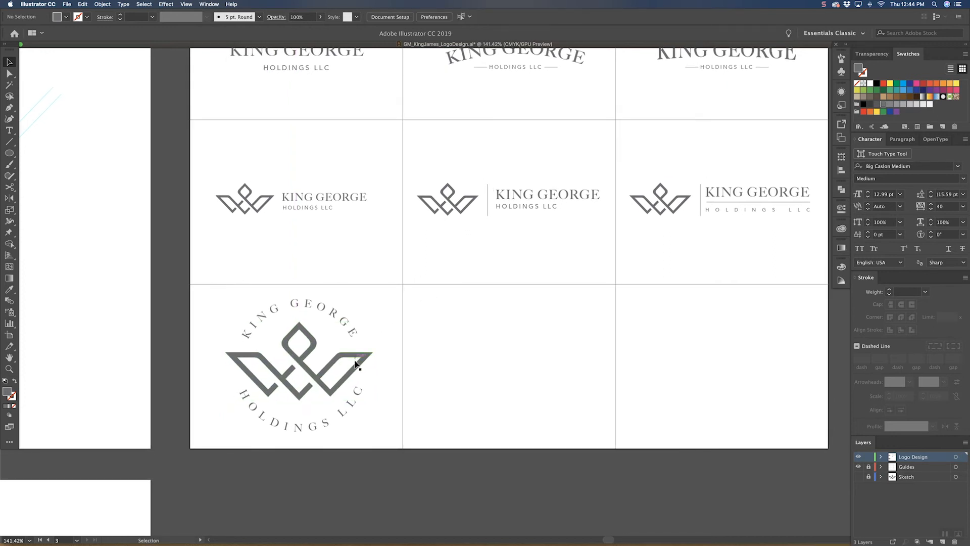
Step: Set the whole circular HOLDINGS LLC text in the Avenir Book font
{"action": "double_click", "coordinate": [325, 429]}
{"action": "double_click", "coordinate": [319, 424]}
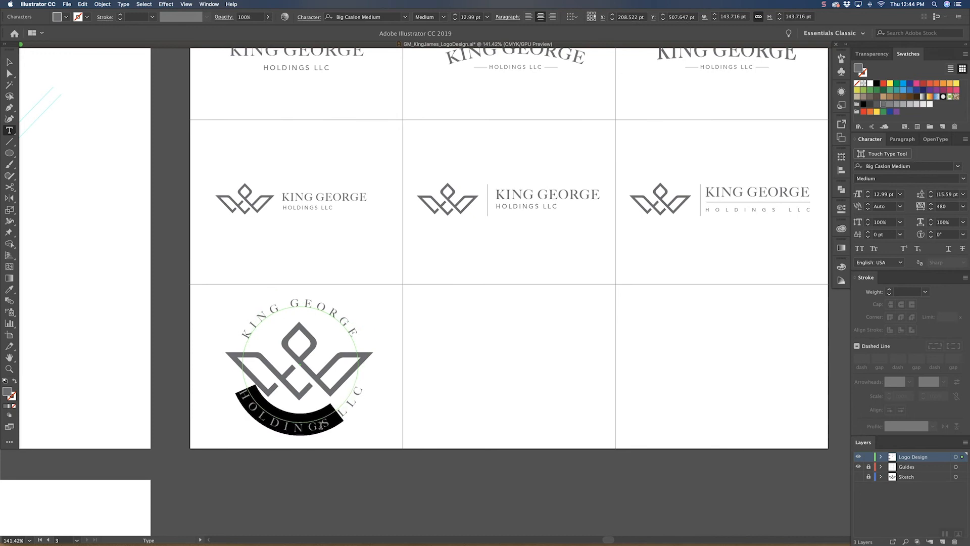
{"action": "triple_click", "coordinate": [318, 422]}
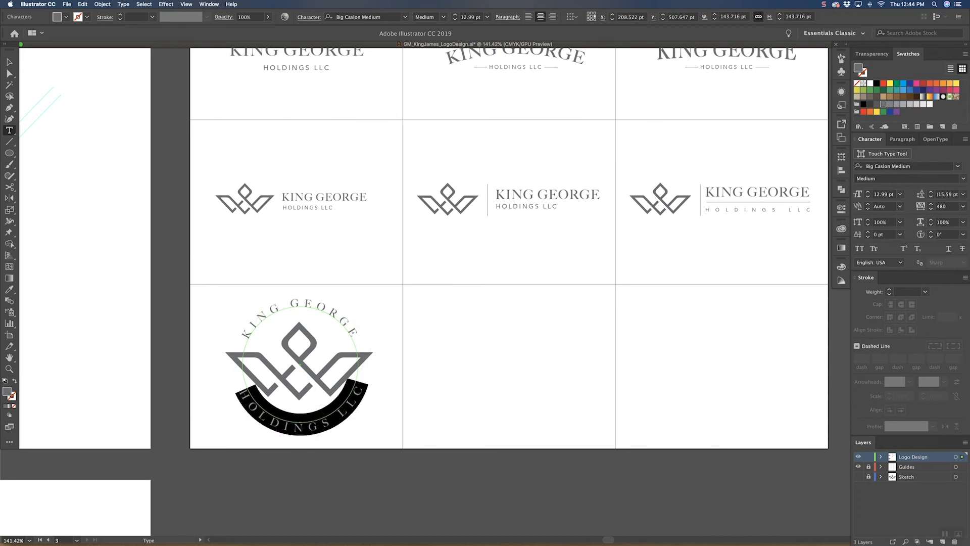
{"action": "left_click", "coordinate": [337, 14]}
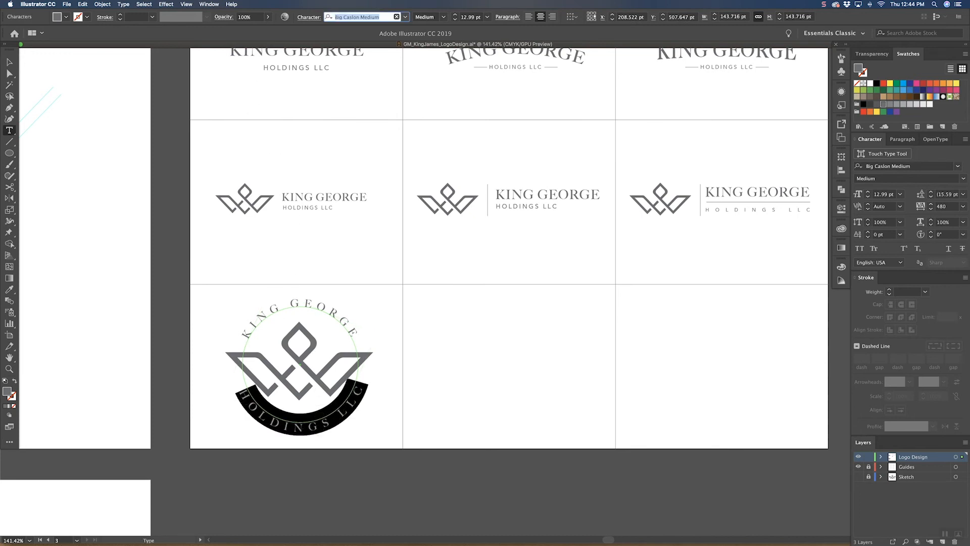
{"action": "type", "text": "AVEN"}
{"action": "key", "text": "Down"}
{"action": "key", "text": "Down"}
{"action": "key", "text": "Down"}
{"action": "key", "text": "Down"}
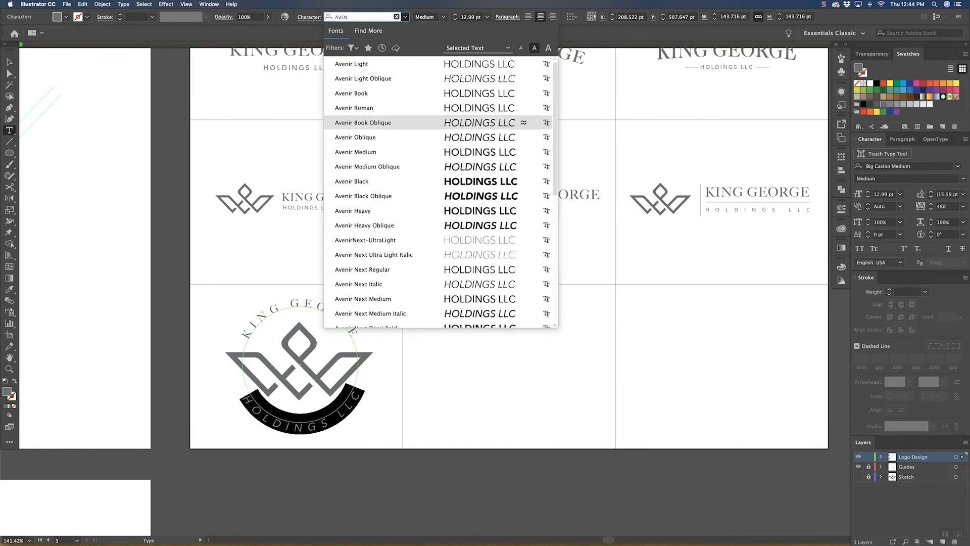
{"action": "key", "text": "Down"}
{"action": "key", "text": "Down"}
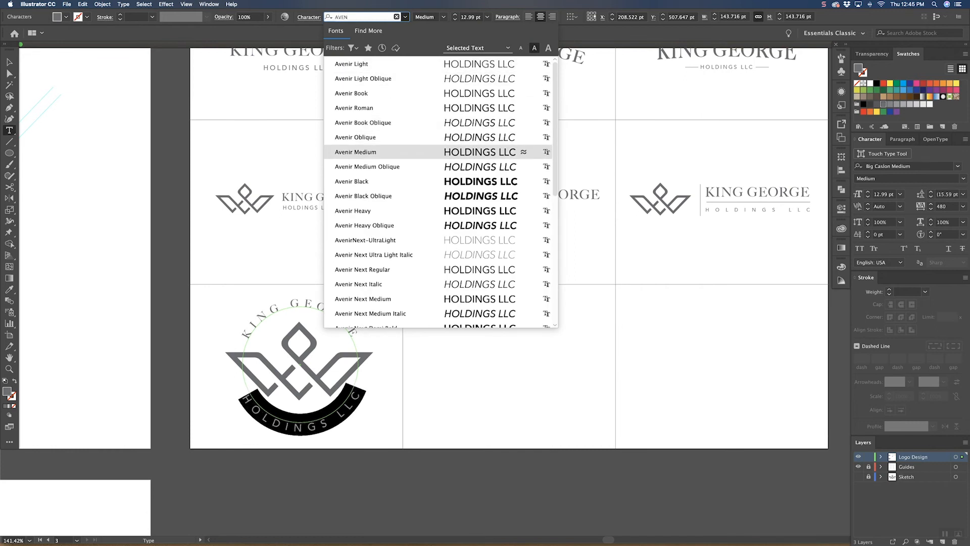
{"action": "key", "text": "Up"}
{"action": "key", "text": "Up"}
{"action": "key", "text": "Up"}
{"action": "key", "text": "Up"}
{"action": "key", "text": "Return"}
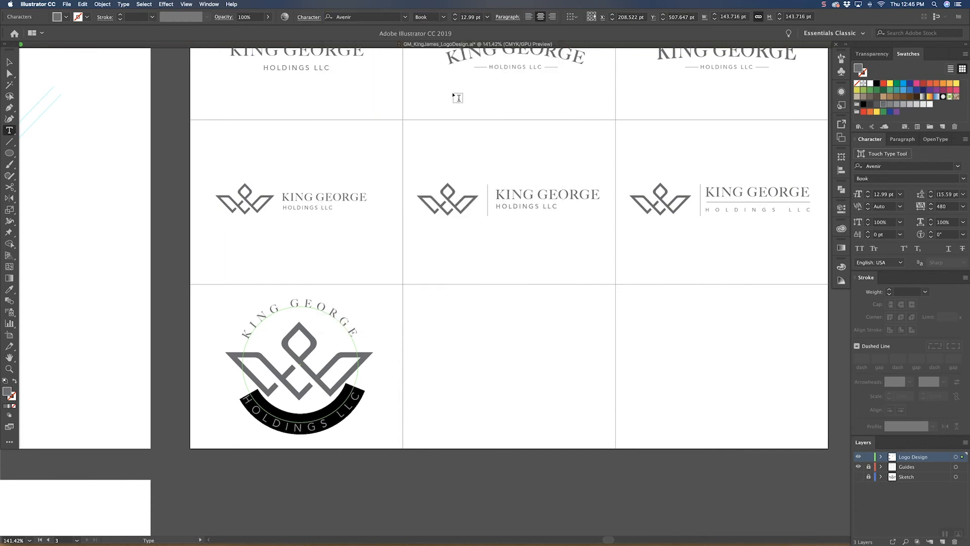
Step: Reduce the circular HOLDINGS LLC text to 11 pt and widen its tracking beyond 480
{"action": "left_click", "coordinate": [487, 16]}
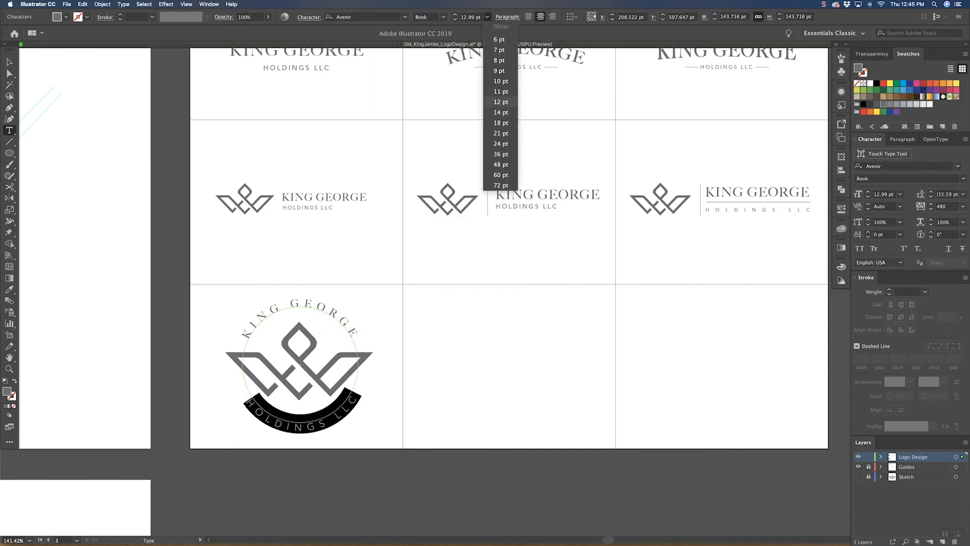
{"action": "left_click", "coordinate": [501, 92]}
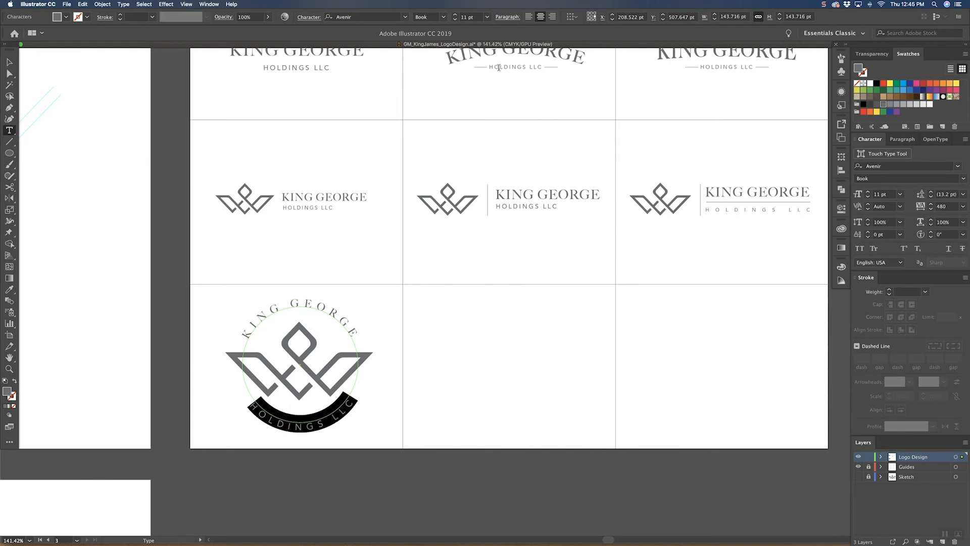
{"action": "key", "text": "alt+Right"}
{"action": "key", "text": "alt+Right"}
{"action": "key", "text": "Escape"}
Step: Scale down the complete circular badge to roughly two-thirds size and center it in the first cell of the third row
{"action": "left_click", "coordinate": [475, 335]}
{"action": "left_click_drag", "start_coordinate": [457, 331], "coordinate": [512, 317]}
{"action": "left_click_drag", "start_coordinate": [458, 292], "coordinate": [290, 401]}
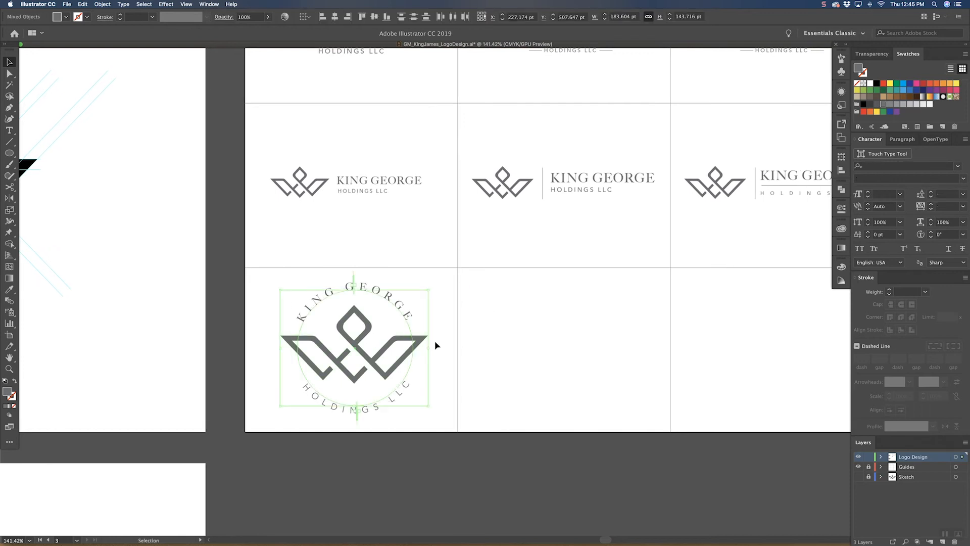
{"action": "left_click_drag", "start_coordinate": [428, 349], "coordinate": [302, 370]}
{"action": "scroll", "coordinate": [432, 304], "scroll_direction": "up", "scroll_amount": 2}
{"action": "left_click", "coordinate": [401, 314]}
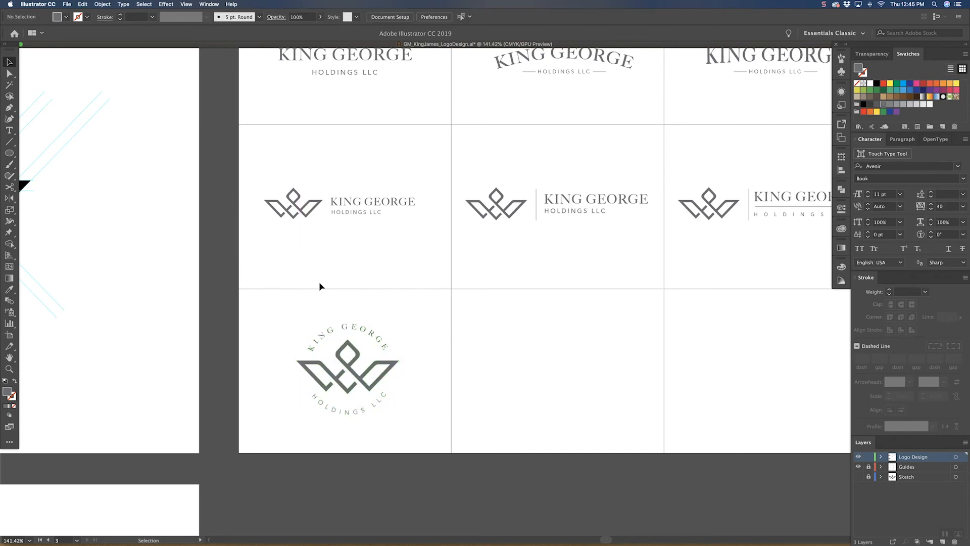
Step: Draw a dark gray circle about 134.5 pt in diameter over the third row's badge and move it clear of the artwork
{"action": "left_click", "coordinate": [9, 152]}
{"action": "left_click_drag", "start_coordinate": [298, 321], "coordinate": [405, 431]}
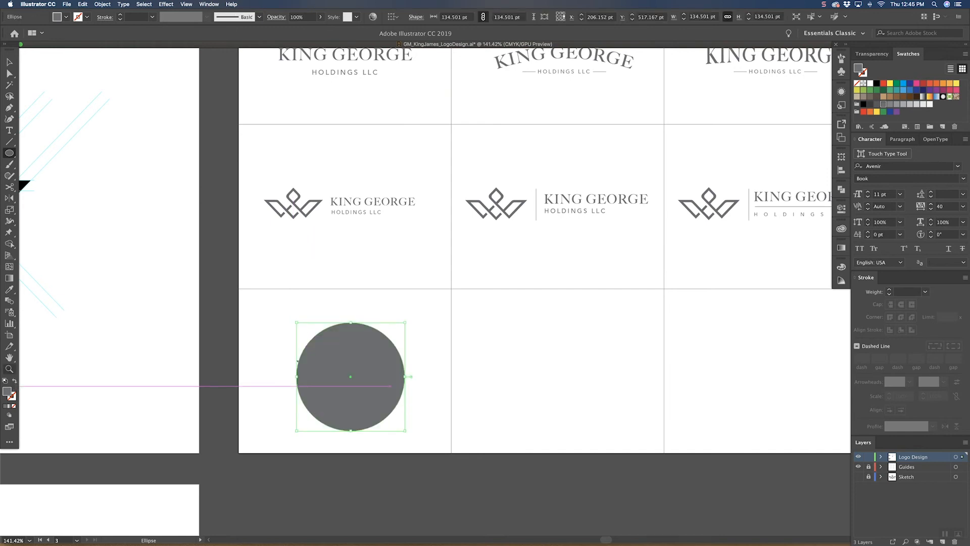
{"action": "key", "text": "v"}
{"action": "left_click_drag", "start_coordinate": [400, 374], "coordinate": [500, 375]}
{"action": "left_click_drag", "start_coordinate": [371, 430], "coordinate": [284, 336]}
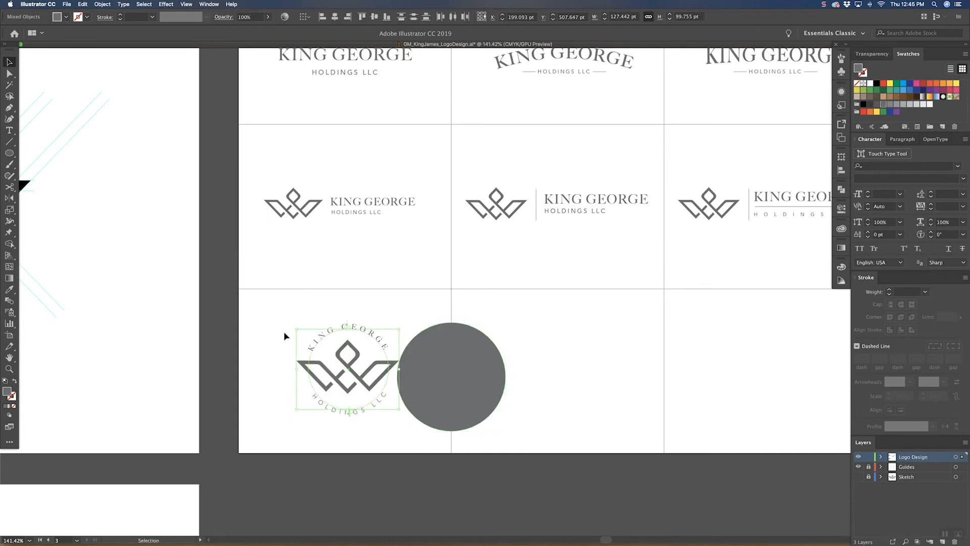
{"action": "left_click", "coordinate": [873, 85]}
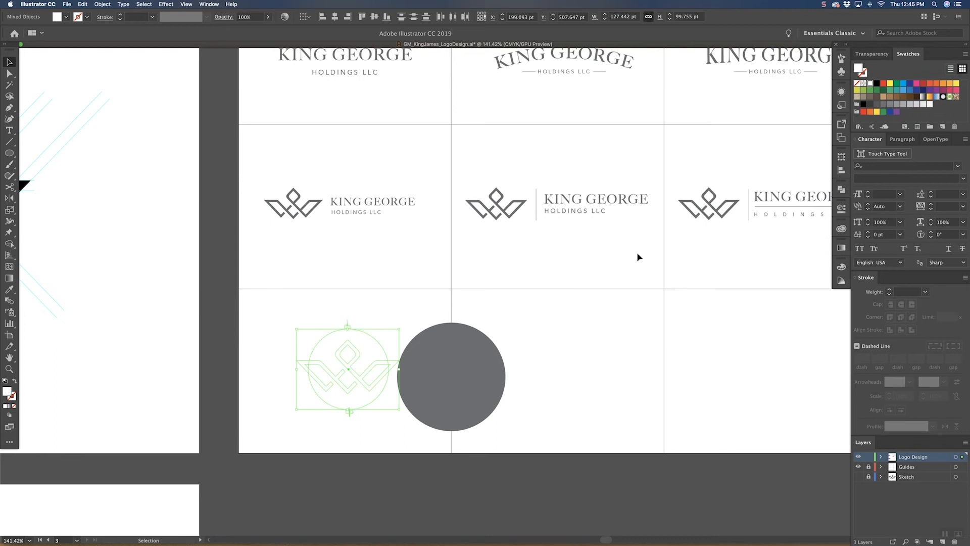
{"action": "key", "text": "super+z"}
Step: Move the gray circle into the middle of the third row's second cell
{"action": "left_click", "coordinate": [514, 353]}
{"action": "left_click_drag", "start_coordinate": [478, 370], "coordinate": [586, 365]}
{"action": "left_click", "coordinate": [478, 345]}
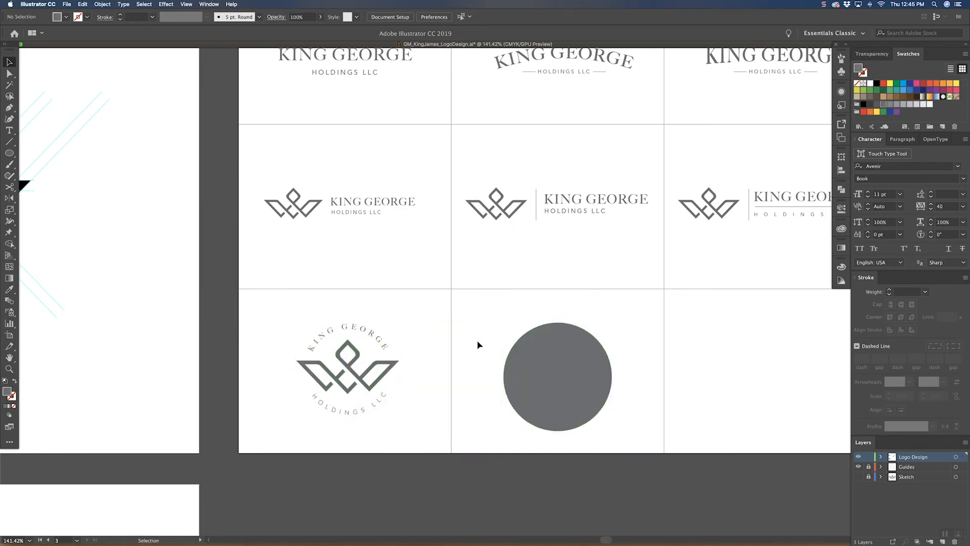
Step: Duplicate the first badge's crown and circular texts onto the gray circle and recolor the copy white
{"action": "left_click", "coordinate": [369, 385]}
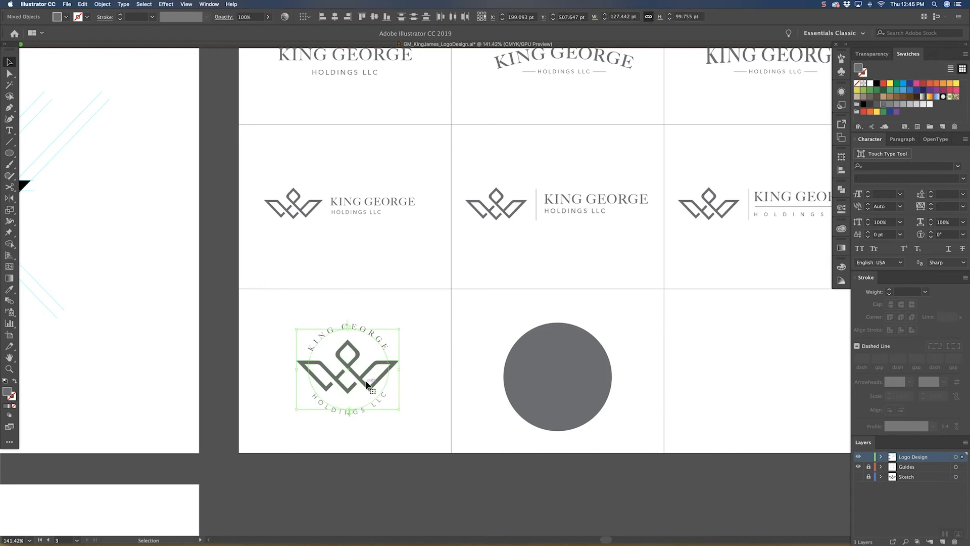
{"action": "left_click_drag", "start_coordinate": [368, 383], "coordinate": [576, 370]}
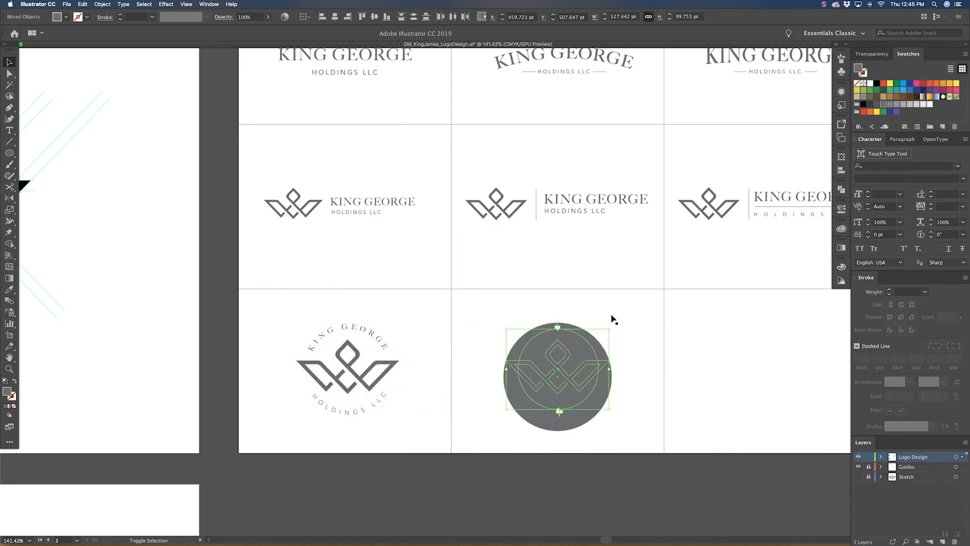
{"action": "left_click", "coordinate": [869, 87]}
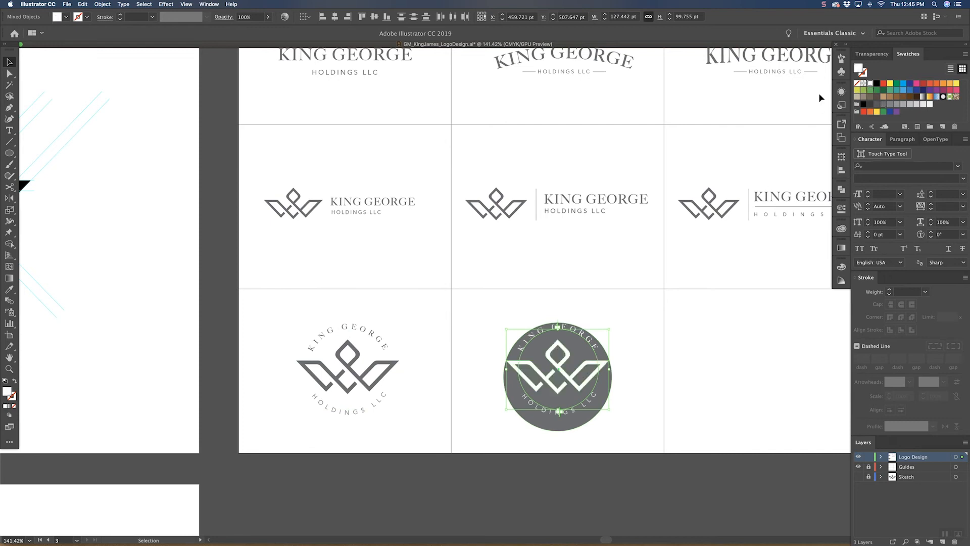
{"action": "left_click", "coordinate": [636, 366]}
Step: Nudge the gray circle up to center it behind the white artwork and enlarge it to about 141 pt
{"action": "left_click", "coordinate": [610, 380]}
{"action": "key", "text": "Up"}
{"action": "key", "text": "Up"}
{"action": "key", "text": "Up"}
{"action": "key", "text": "Up"}
{"action": "key", "text": "Up"}
{"action": "key", "text": "Up"}
{"action": "key", "text": "Up"}
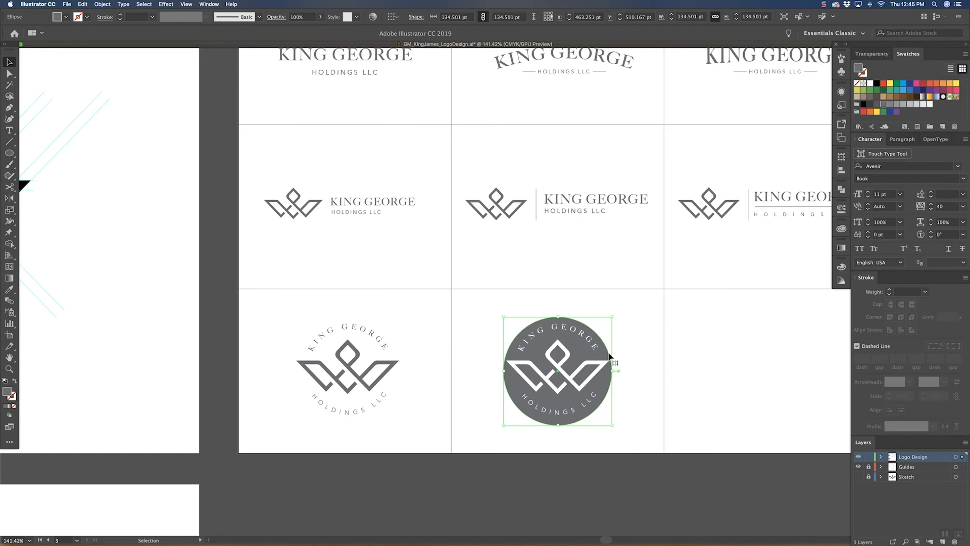
{"action": "left_click_drag", "start_coordinate": [613, 317], "coordinate": [616, 314]}
{"action": "left_click", "coordinate": [641, 309]}
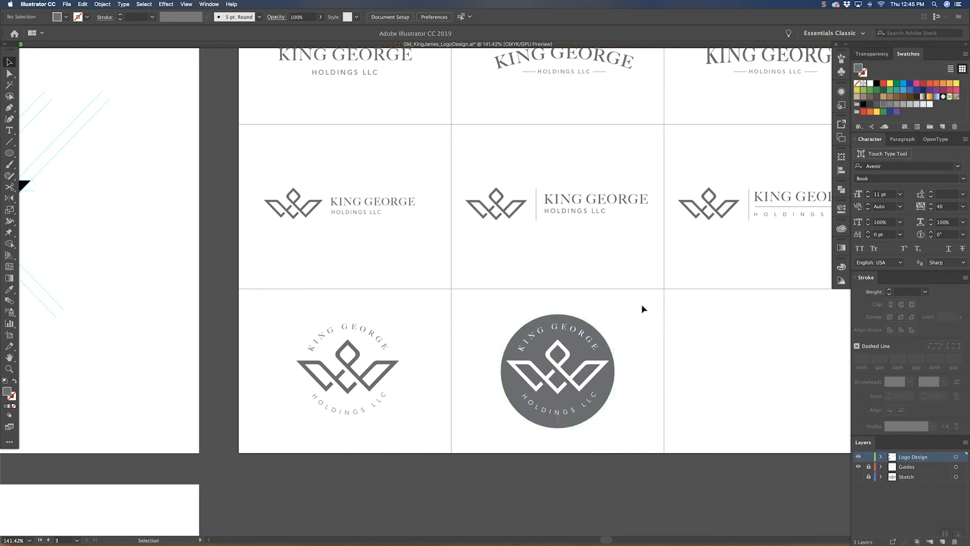
Step: Reduce the gray circle to about 135.5 pt so it fits closer around the white artwork
{"action": "scroll", "coordinate": [634, 316], "scroll_direction": "right", "scroll_amount": 2}
{"action": "scroll", "coordinate": [634, 316], "scroll_direction": "up", "scroll_amount": 1}
{"action": "left_click", "coordinate": [570, 363]}
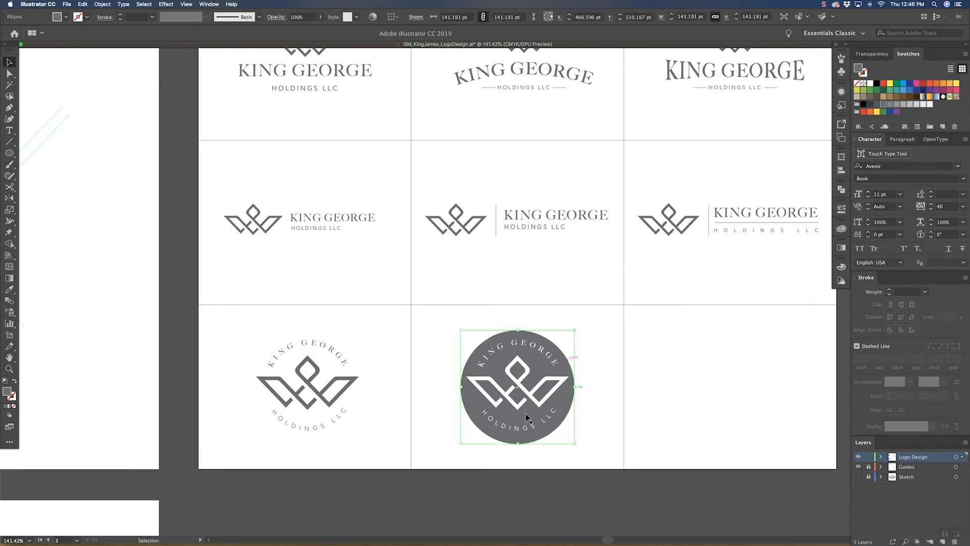
{"action": "left_click_drag", "start_coordinate": [519, 439], "coordinate": [518, 438]}
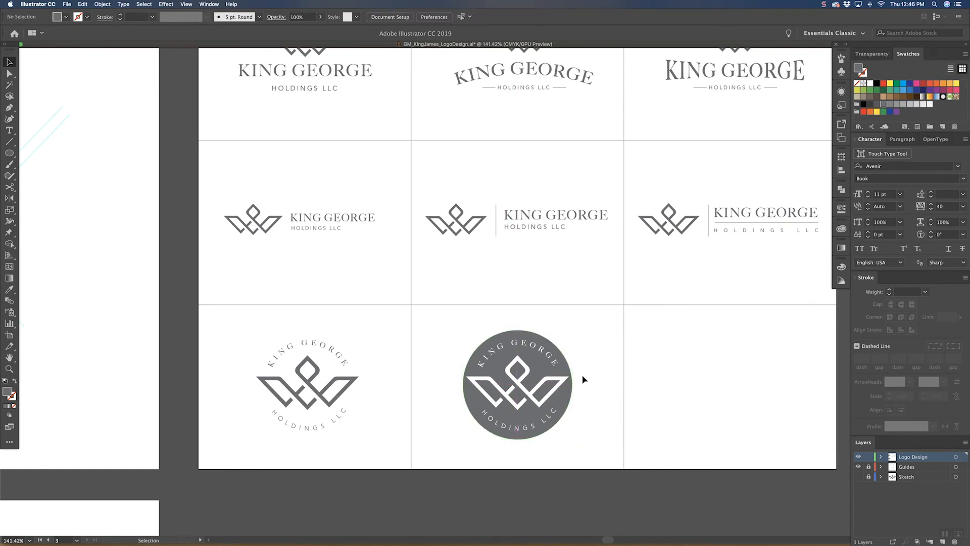
Step: Scale the white crown down from its center to about 120 pt wide, leaving space inside the circle's edge
{"action": "left_click", "coordinate": [568, 382]}
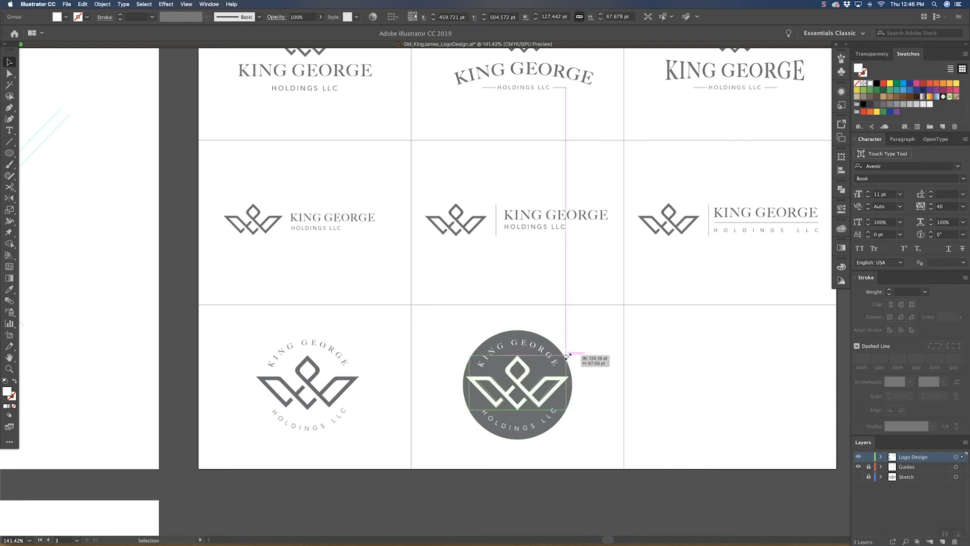
{"action": "left_click", "coordinate": [592, 354]}
{"action": "key", "text": "space"}
{"action": "left_click_drag", "start_coordinate": [632, 345], "coordinate": [558, 356]}
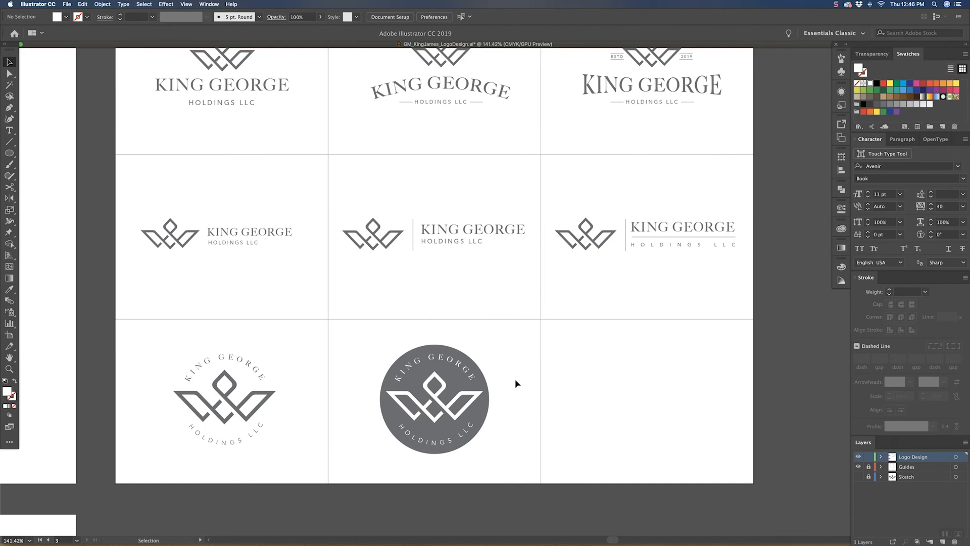
Step: Add a concentric duplicate of the gray circle at about 145 pt and swap its fill and stroke to form an outline ring
{"action": "left_click", "coordinate": [488, 401]}
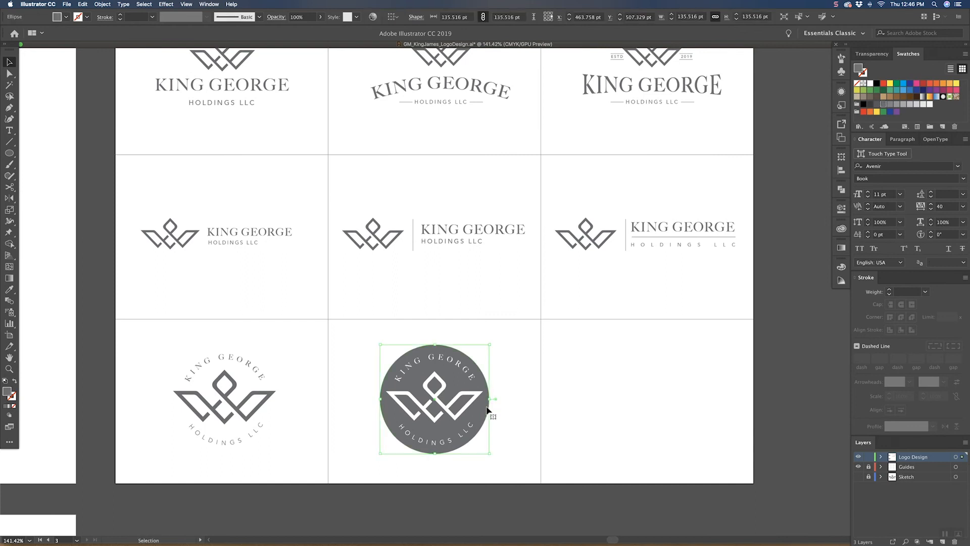
{"action": "left_click", "coordinate": [523, 382]}
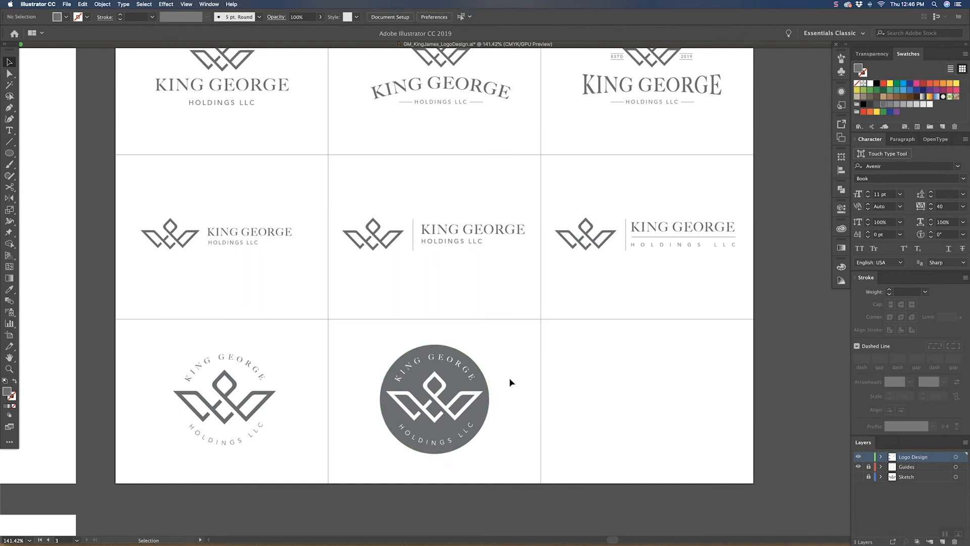
{"action": "key", "text": "a"}
{"action": "left_click", "coordinate": [489, 409]}
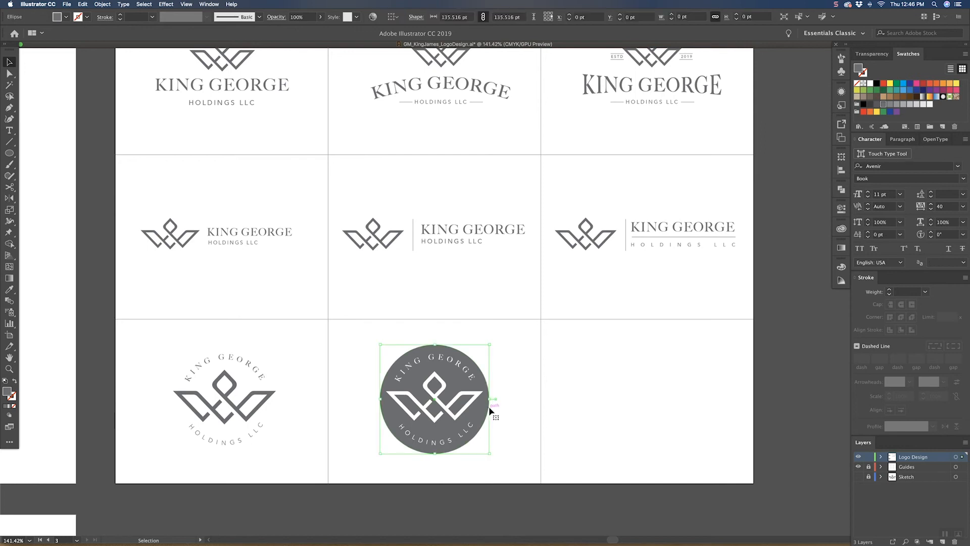
{"action": "key", "text": "v"}
{"action": "left_click_drag", "start_coordinate": [489, 345], "coordinate": [494, 340]}
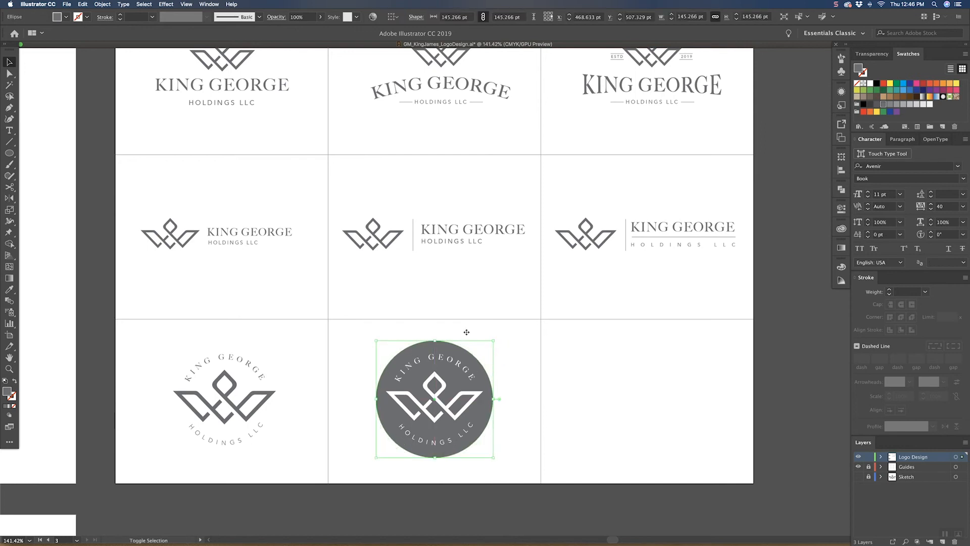
{"action": "left_click", "coordinate": [14, 381]}
{"action": "left_click", "coordinate": [519, 355]}
Step: Scale the complete ringed badge down from its center to about 112 pt
{"action": "left_click_drag", "start_coordinate": [388, 436], "coordinate": [387, 437]}
{"action": "left_click_drag", "start_coordinate": [494, 399], "coordinate": [479, 399]}
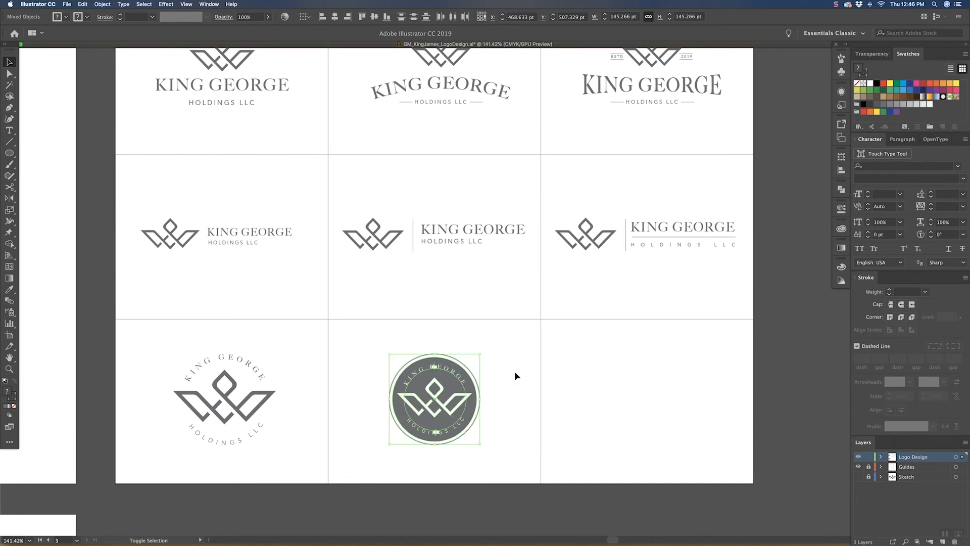
{"action": "left_click", "coordinate": [514, 371]}
Step: Duplicate the ringed badge into the middle of the third row's third cell
{"action": "left_click_drag", "start_coordinate": [539, 362], "coordinate": [443, 361]}
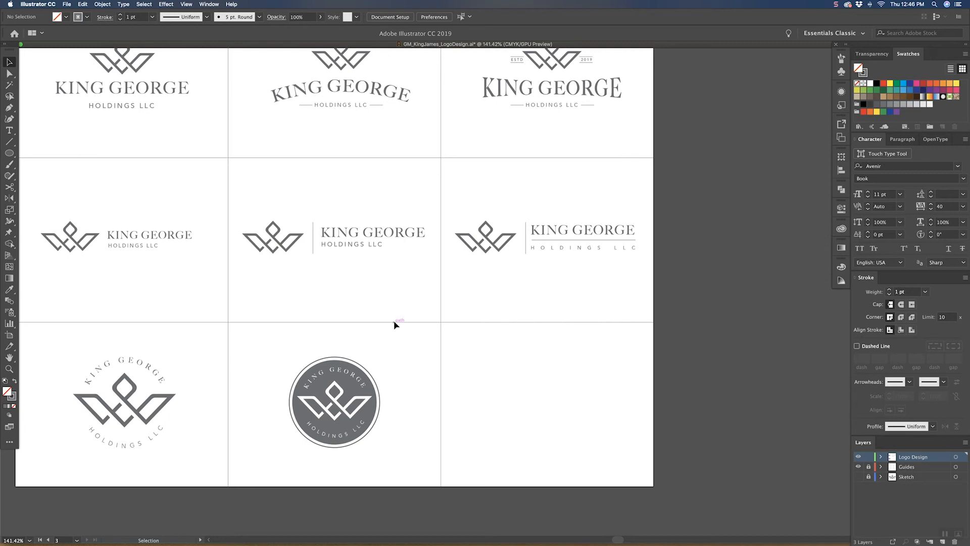
{"action": "left_click_drag", "start_coordinate": [398, 362], "coordinate": [401, 363]}
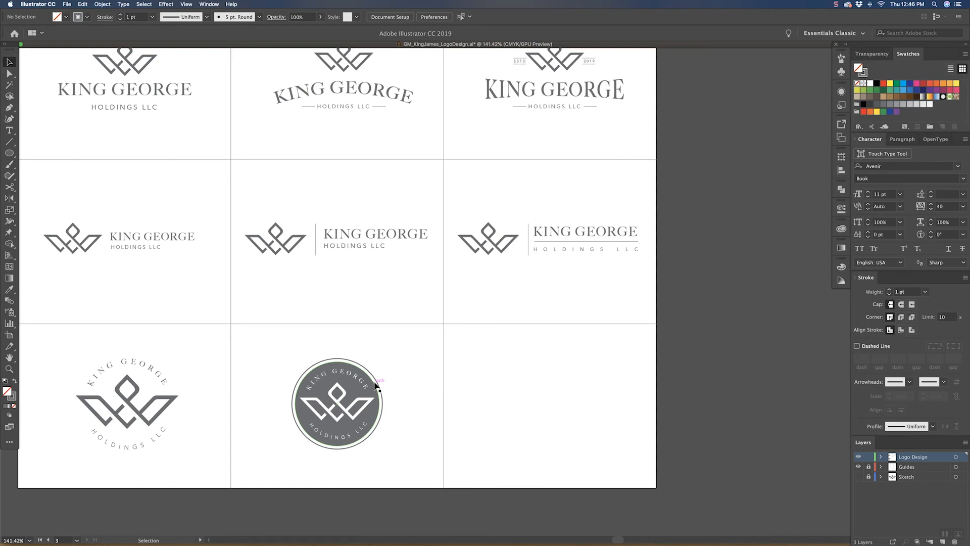
{"action": "left_click_drag", "start_coordinate": [350, 403], "coordinate": [563, 399]}
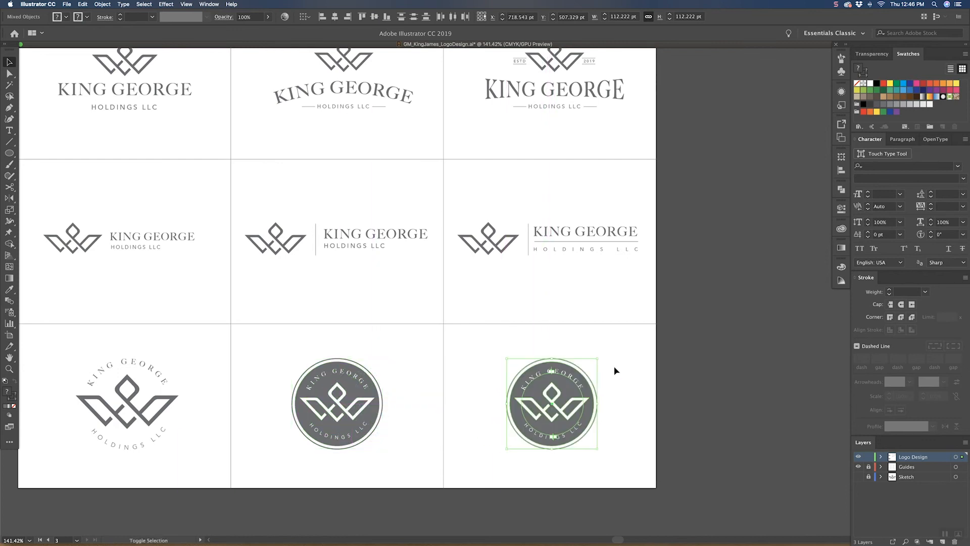
{"action": "left_click", "coordinate": [617, 370]}
{"action": "left_click_drag", "start_coordinate": [620, 368], "coordinate": [512, 358]}
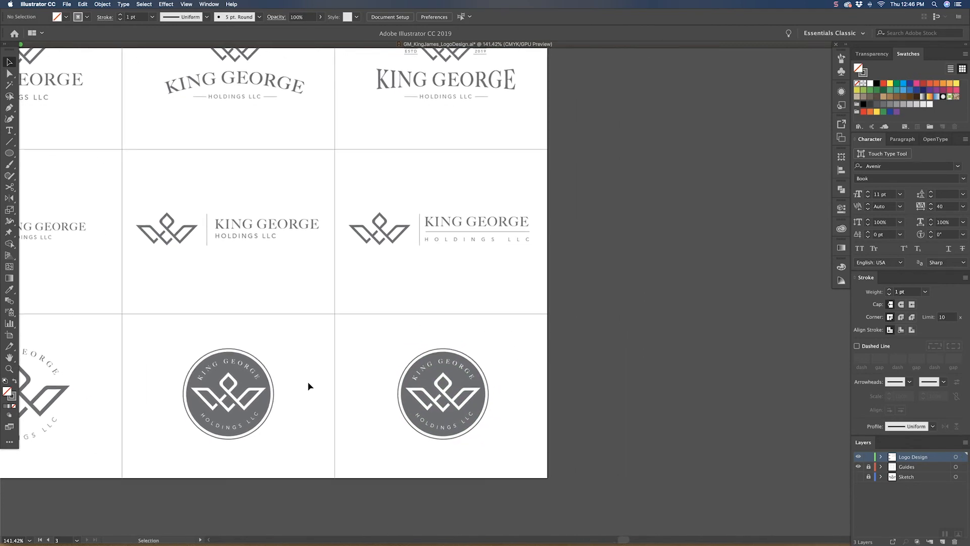
Step: Copy the ESTD and 2019 texts from the first row's third lockup and paste them near the third cell's badge
{"action": "key", "text": "a"}
{"action": "key", "text": "super+plus"}
{"action": "left_click_drag", "start_coordinate": [400, 302], "coordinate": [351, 319]}
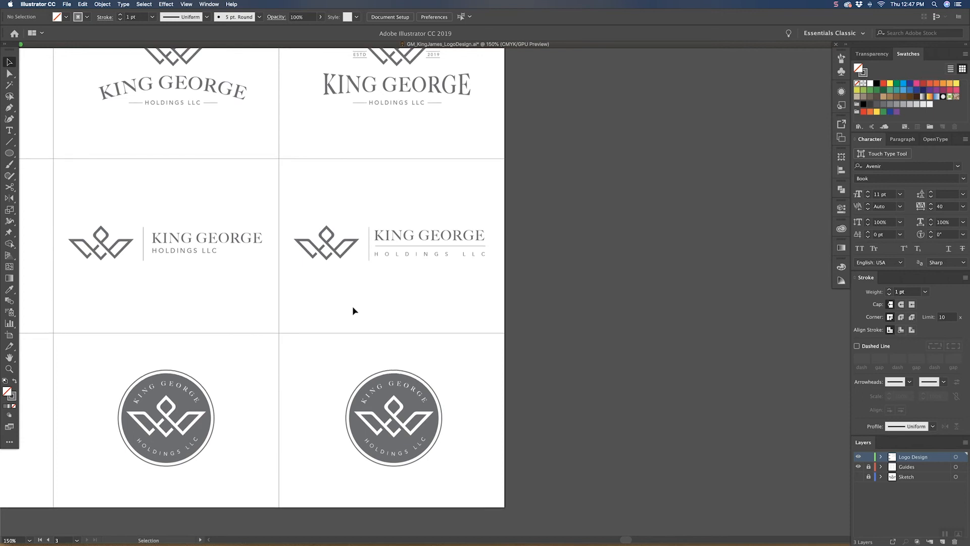
{"action": "left_click_drag", "start_coordinate": [403, 182], "coordinate": [390, 273]}
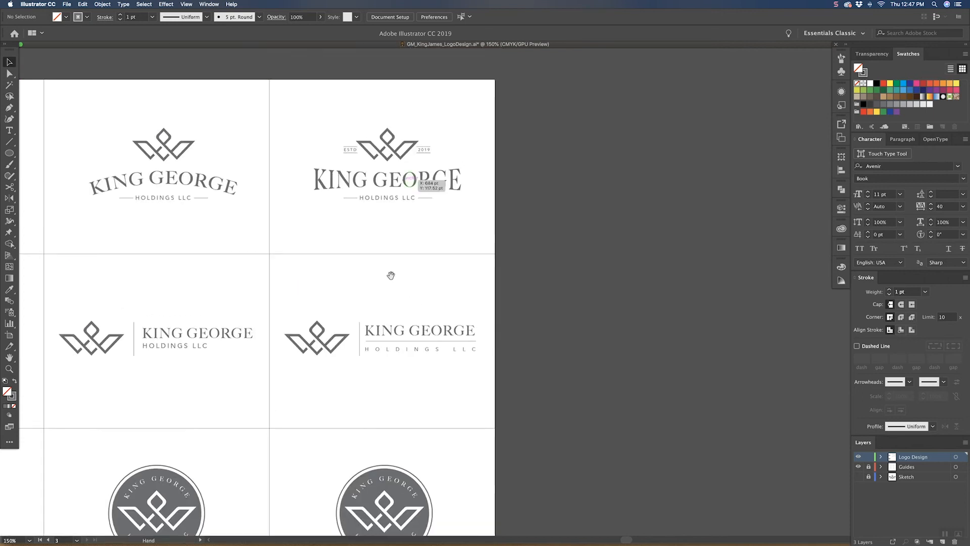
{"action": "left_click", "coordinate": [355, 155]}
{"action": "left_click", "coordinate": [427, 149], "text": "shift"}
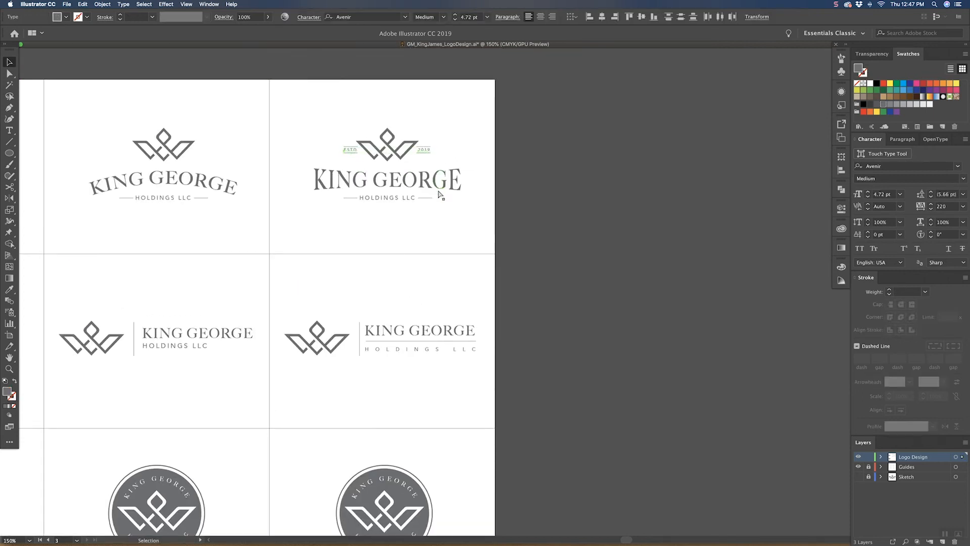
{"action": "key", "text": "z"}
{"action": "scroll", "coordinate": [385, 479], "scroll_direction": "down", "scroll_amount": 5}
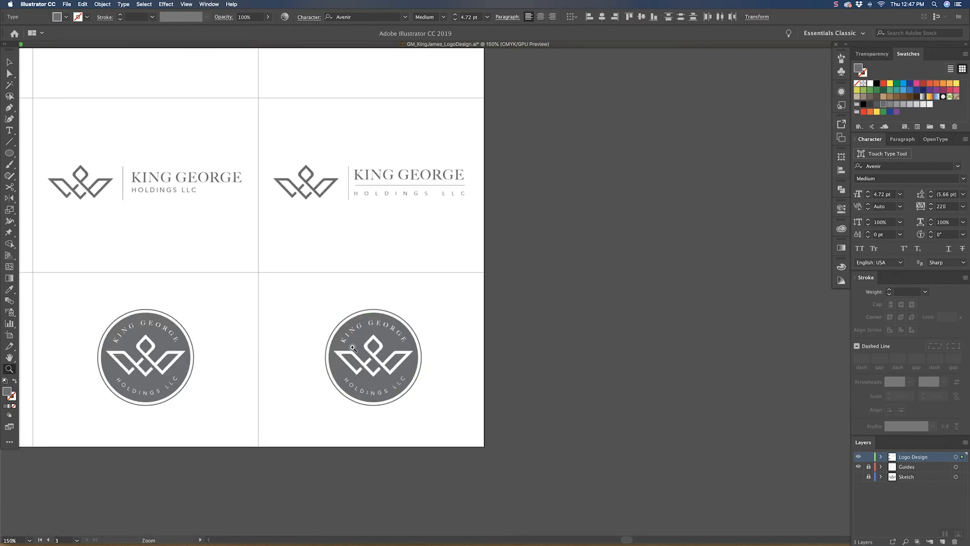
{"action": "left_click_drag", "start_coordinate": [342, 354], "coordinate": [429, 304]}
{"action": "key", "text": "super+v"}
{"action": "key", "text": "v"}
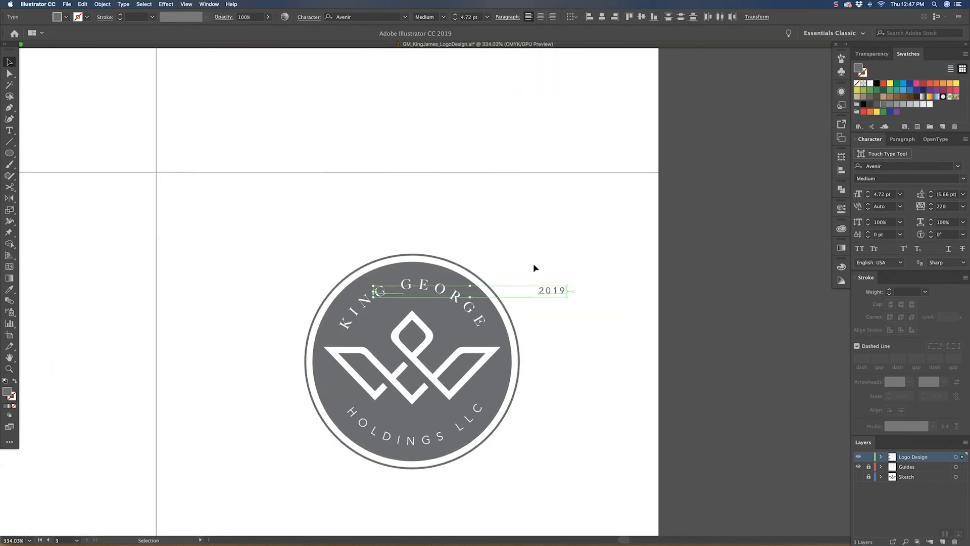
Step: Shrink the pasted ESTD and 2019 to 3.58 pt in white and place them on either side of the crown's peak
{"action": "left_click_drag", "start_coordinate": [542, 287], "coordinate": [536, 319]}
{"action": "left_click", "coordinate": [871, 84]}
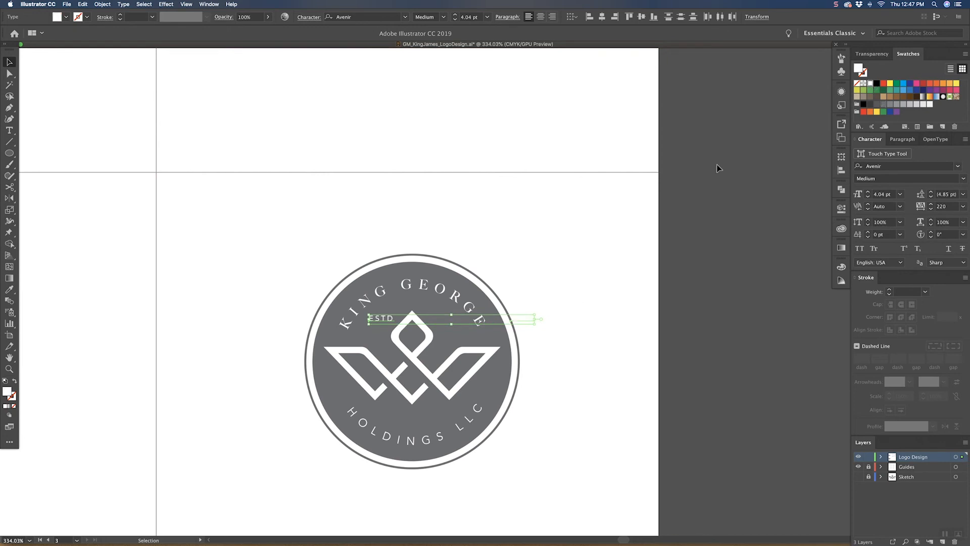
{"action": "left_click_drag", "start_coordinate": [535, 319], "coordinate": [444, 317]}
{"action": "left_click", "coordinate": [541, 303]}
{"action": "left_click", "coordinate": [550, 268]}
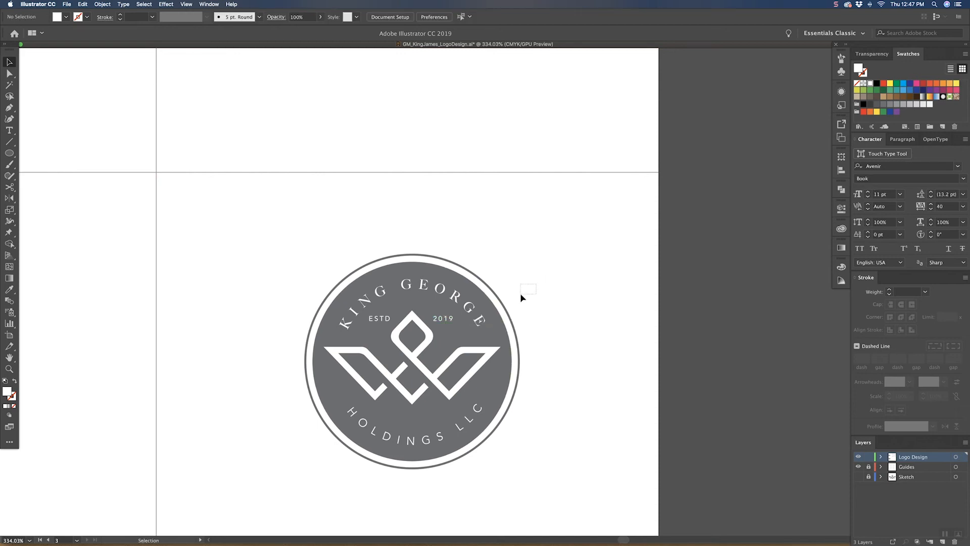
Step: Shift ESTD slightly toward the crown so that it and 2019 sit evenly spaced around the peak
{"action": "left_click", "coordinate": [378, 320]}
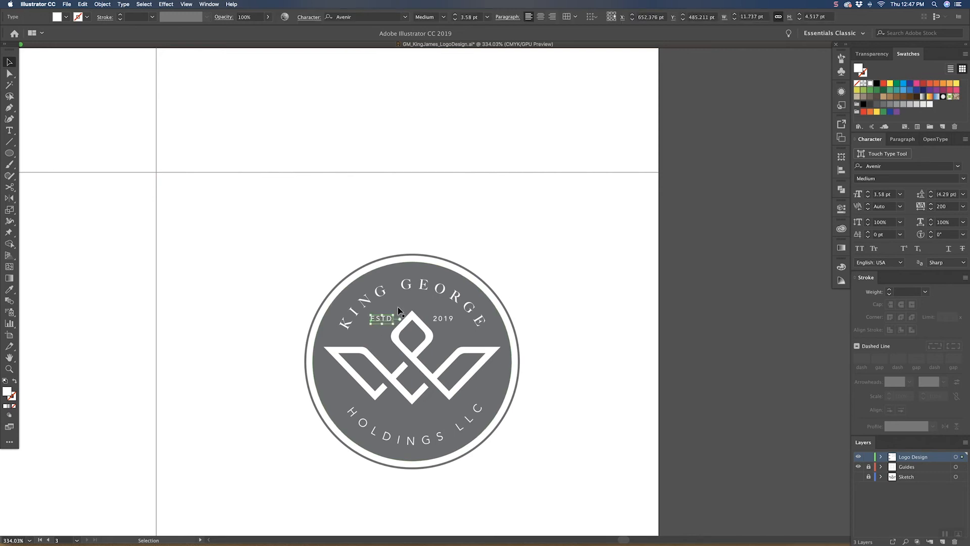
{"action": "left_click", "coordinate": [506, 240]}
{"action": "key", "text": "z"}
{"action": "left_click_drag", "start_coordinate": [393, 317], "coordinate": [459, 262]}
{"action": "key", "text": "v"}
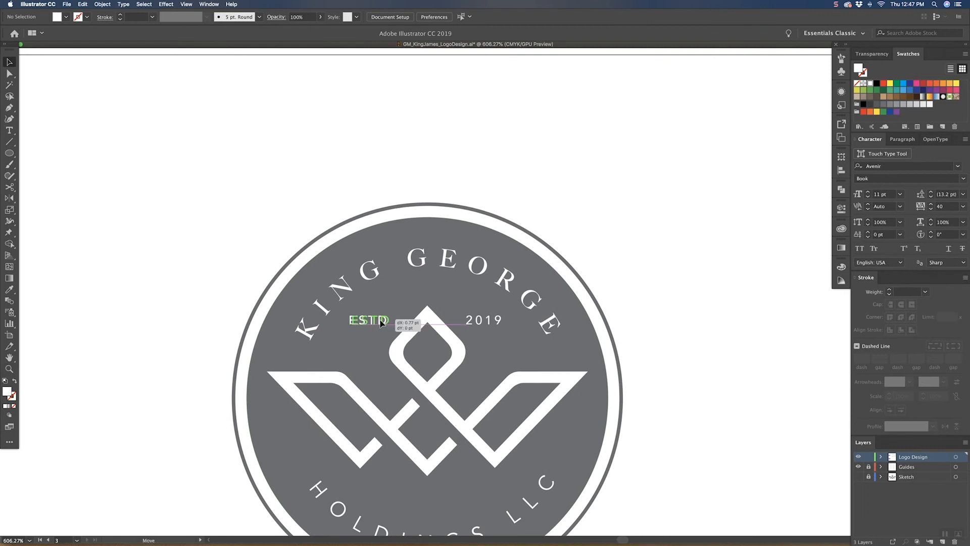
{"action": "left_click", "coordinate": [377, 321]}
{"action": "left_click", "coordinate": [485, 322]}
{"action": "left_click", "coordinate": [609, 275]}
Step: Add a copy of the third badge's crown in front, offset 1 pt up and left, filled with the disc's gray
{"action": "left_click_drag", "start_coordinate": [606, 276], "coordinate": [561, 197]}
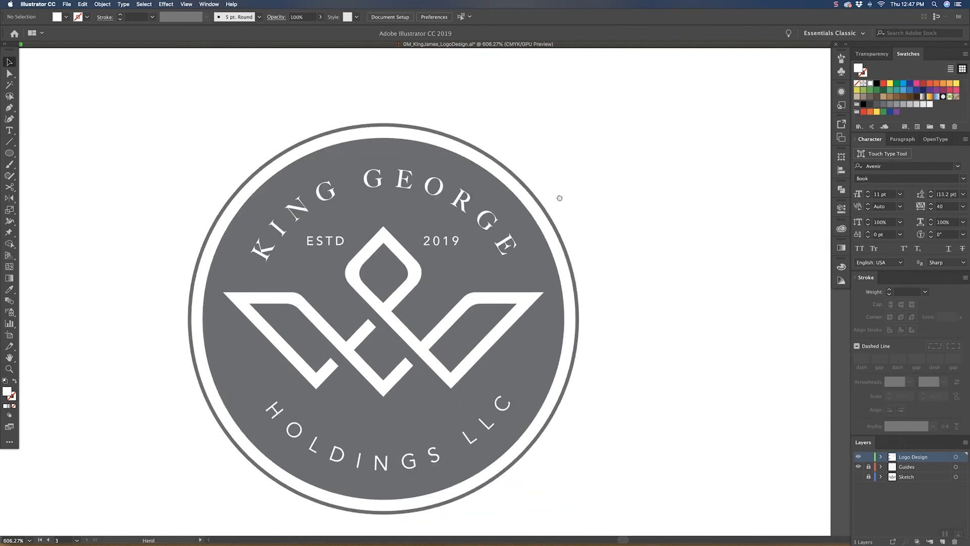
{"action": "key", "text": "super+minus"}
{"action": "key", "text": "super+minus"}
{"action": "key", "text": "super+minus"}
{"action": "left_click_drag", "start_coordinate": [486, 206], "coordinate": [476, 213]}
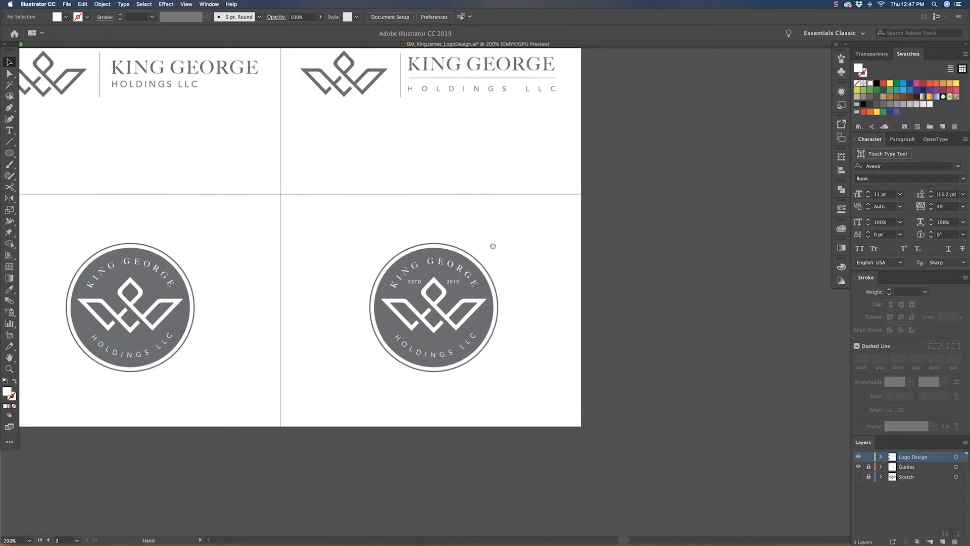
{"action": "left_click", "coordinate": [483, 302]}
{"action": "key", "text": "a"}
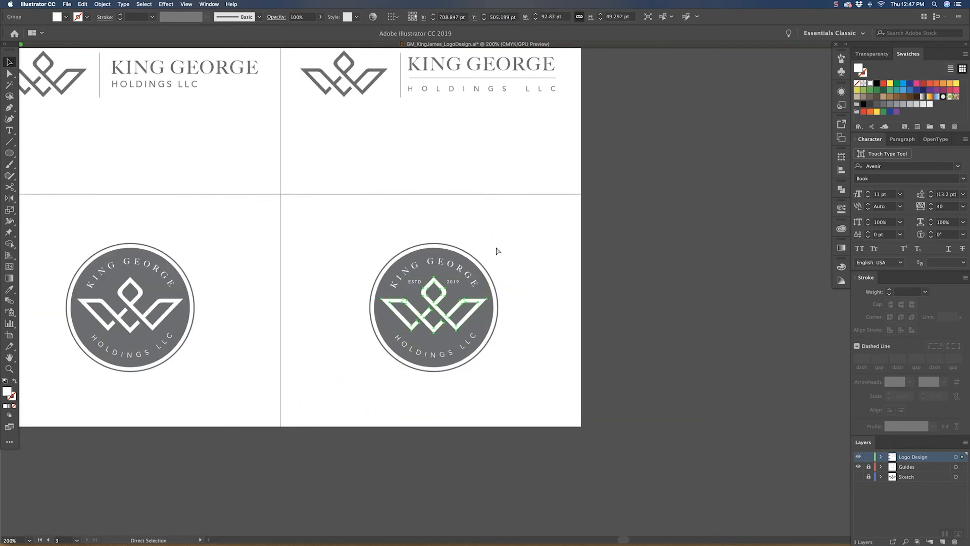
{"action": "key", "text": "v"}
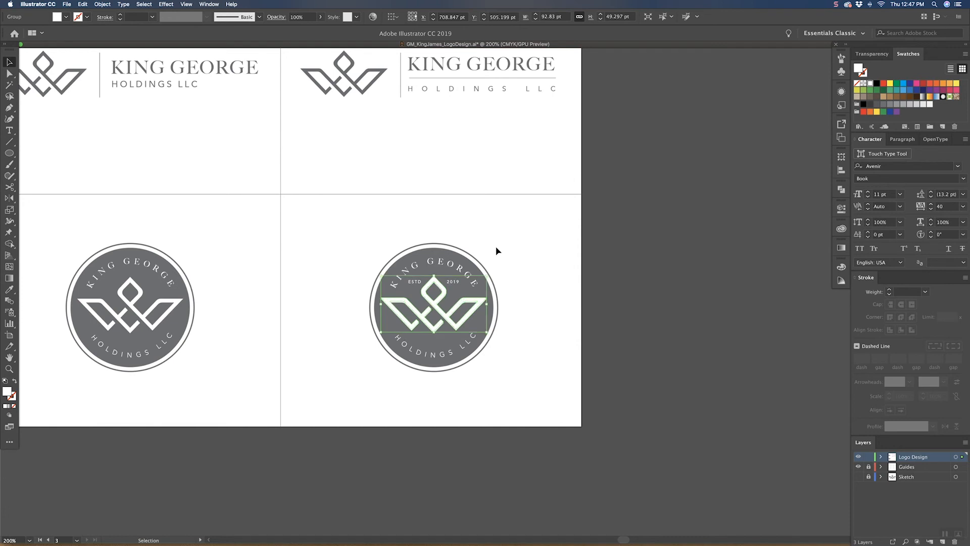
{"action": "key", "text": "Right"}
{"action": "key", "text": "Left"}
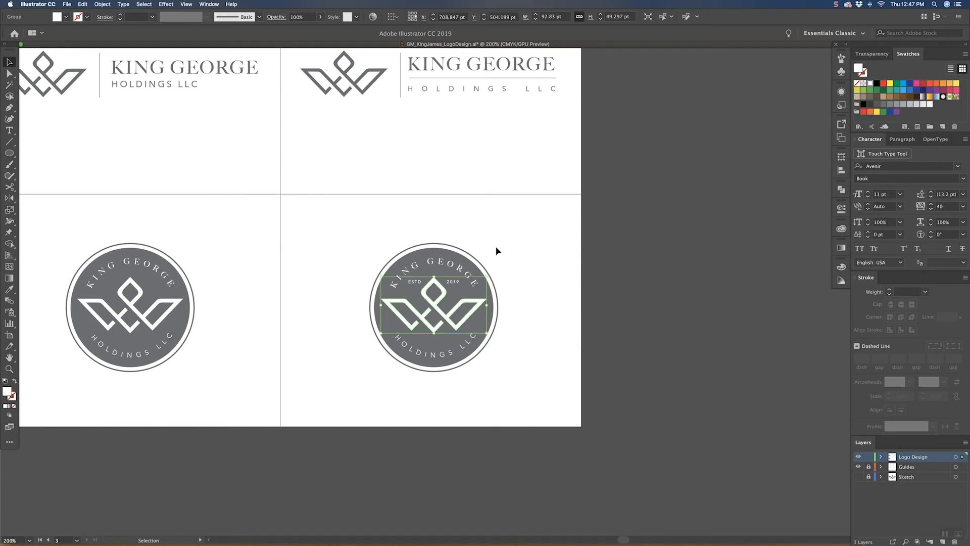
{"action": "key", "text": "u"}
{"action": "key", "text": "i"}
{"action": "left_click", "coordinate": [465, 261]}
{"action": "key", "text": "v"}
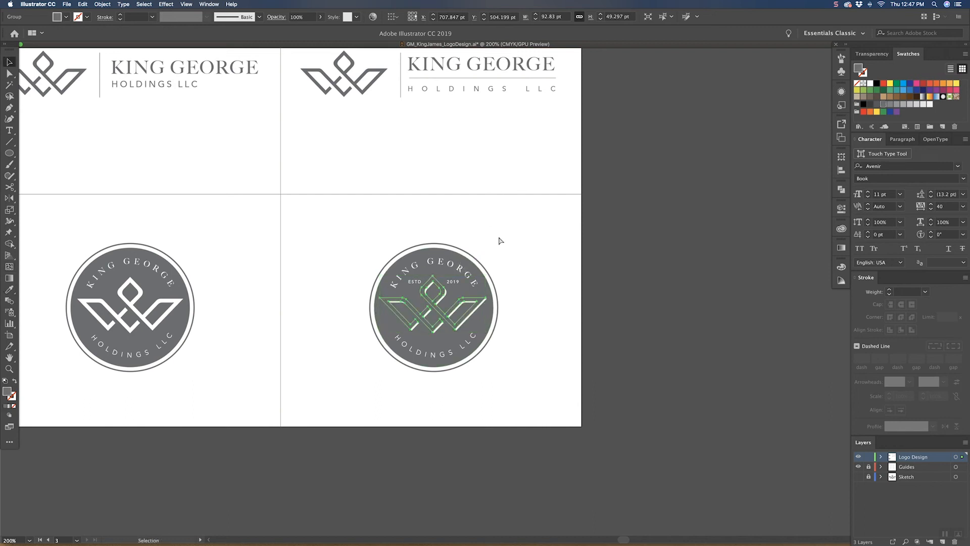
Step: Add another crown copy in front of the gray one, offset slightly further up and left, and fill it white
{"action": "key", "text": "Up"}
{"action": "key", "text": "Left"}
{"action": "key", "text": "i"}
{"action": "left_click", "coordinate": [553, 292]}
{"action": "key", "text": "v"}
{"action": "left_click", "coordinate": [537, 306]}
Step: Nudge the gray crown copy about 0.5 pt down and right, thinning the white shadow line
{"action": "key", "text": "z"}
{"action": "left_click_drag", "start_coordinate": [410, 318], "coordinate": [562, 197]}
{"action": "left_click_drag", "start_coordinate": [445, 292], "coordinate": [470, 284]}
{"action": "key", "text": "v"}
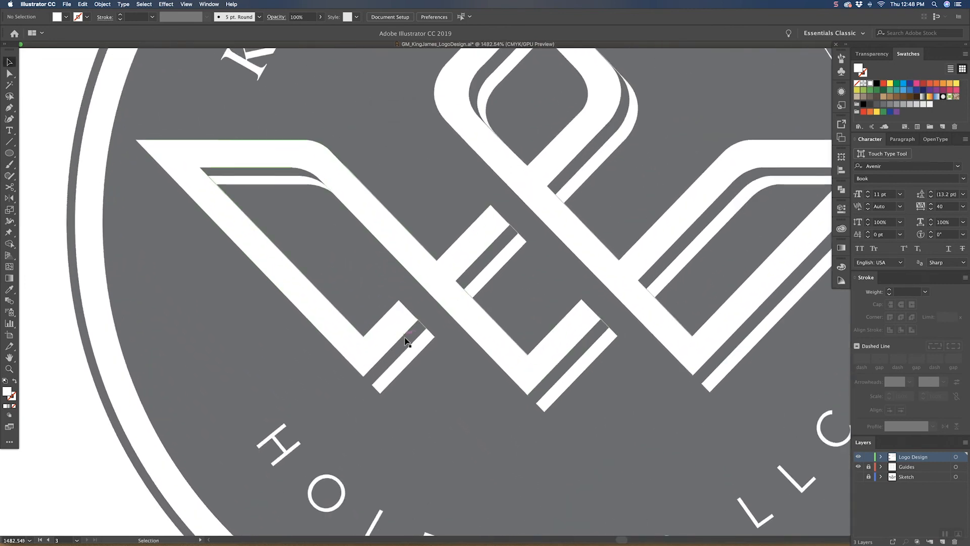
{"action": "left_click", "coordinate": [427, 326]}
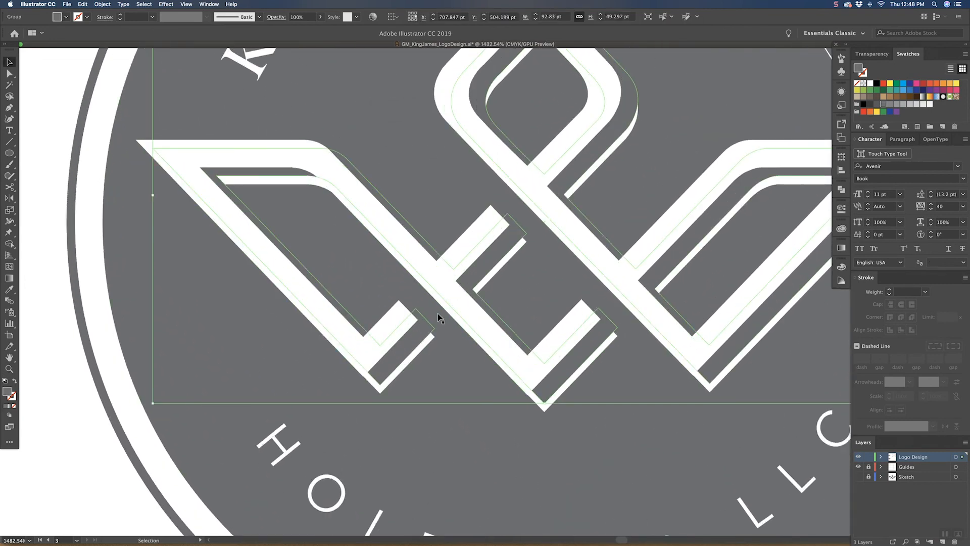
{"action": "key", "text": "Down"}
{"action": "key", "text": "super+equal"}
{"action": "mouse_move", "coordinate": [322, 455]}
{"action": "left_mouse_down"}
{"action": "mouse_move", "coordinate": [340, 460]}
{"action": "mouse_move", "coordinate": [331, 451]}
{"action": "left_mouse_up"}
{"action": "left_click", "coordinate": [347, 469]}
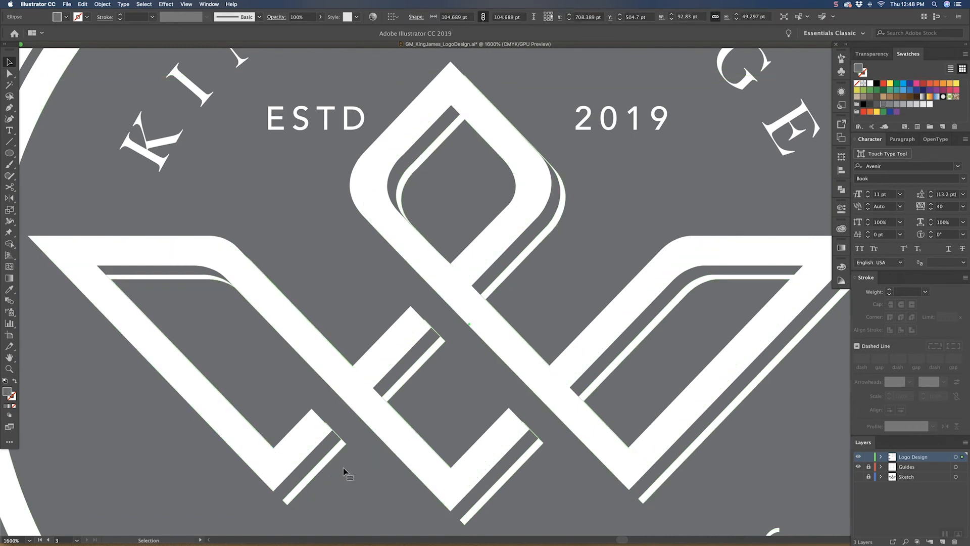
Step: Shift the rear white crown slightly so its diagonal edges line up with the gray copy
{"action": "key", "text": "super+space"}
{"action": "left_click_drag", "start_coordinate": [330, 445], "coordinate": [438, 293]}
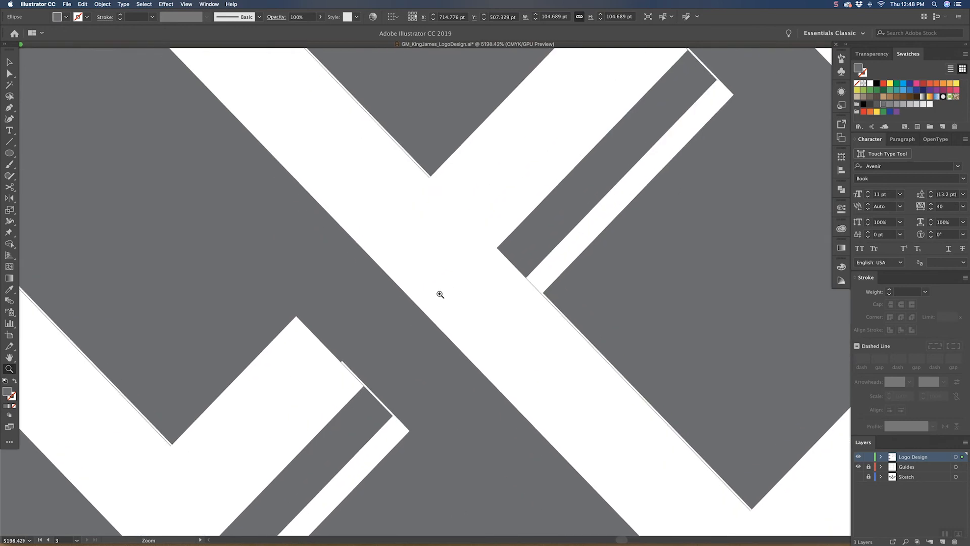
{"action": "left_click_drag", "start_coordinate": [364, 414], "coordinate": [387, 440]}
{"action": "left_click", "coordinate": [432, 408]}
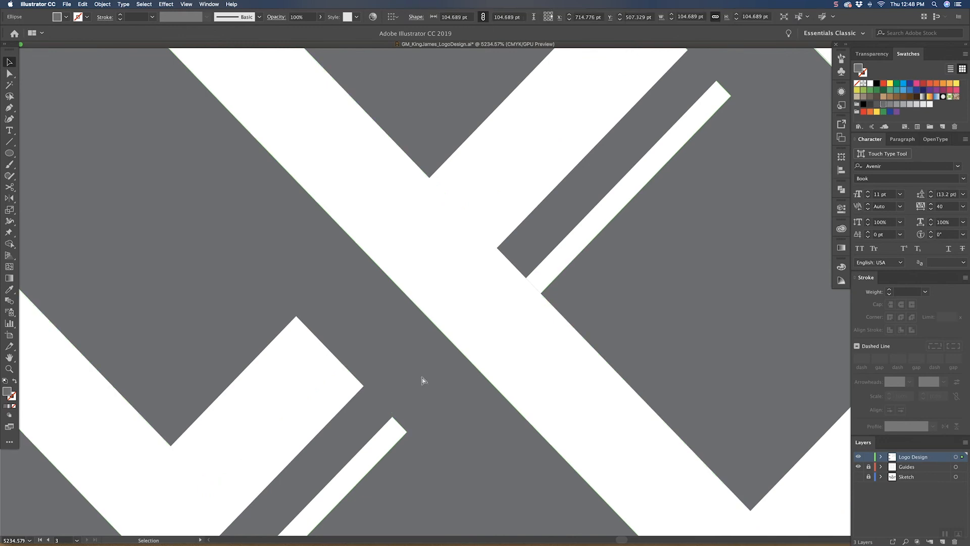
Step: Select all the layered crown copies in the third badge and scale them down proportionally to 92.817 × 50.046 pt
{"action": "key", "text": "super+minus"}
{"action": "key", "text": "super+minus"}
{"action": "key", "text": "super+minus"}
{"action": "key", "text": "super+minus"}
{"action": "key", "text": "super+minus"}
{"action": "key", "text": "super+minus"}
{"action": "key", "text": "super+minus"}
{"action": "key", "text": "super+minus"}
{"action": "key", "text": "super+minus"}
{"action": "key", "text": "super+minus"}
{"action": "key", "text": "super+minus"}
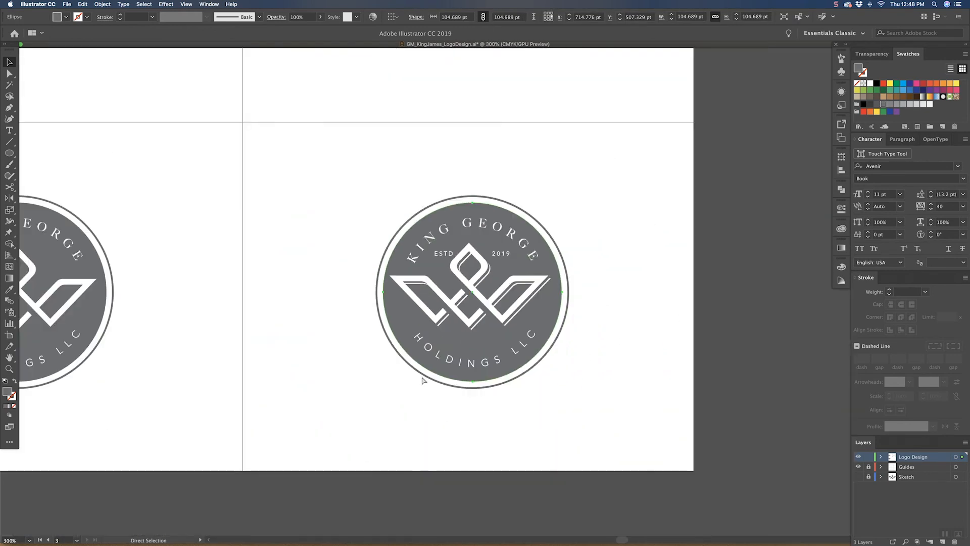
{"action": "key", "text": "v"}
{"action": "key", "text": "super+plus"}
{"action": "left_click", "coordinate": [572, 251]}
{"action": "left_click_drag", "start_coordinate": [578, 232], "coordinate": [556, 279]}
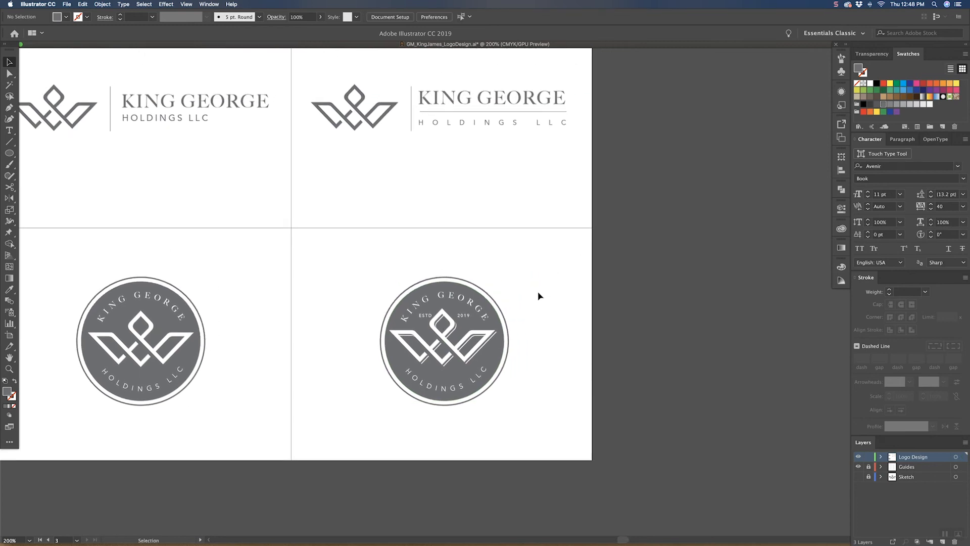
{"action": "left_click_drag", "start_coordinate": [515, 306], "coordinate": [520, 301]}
{"action": "left_click_drag", "start_coordinate": [499, 338], "coordinate": [486, 342]}
{"action": "left_click_drag", "start_coordinate": [513, 312], "coordinate": [499, 322]}
{"action": "left_click", "coordinate": [486, 315], "text": "shift"}
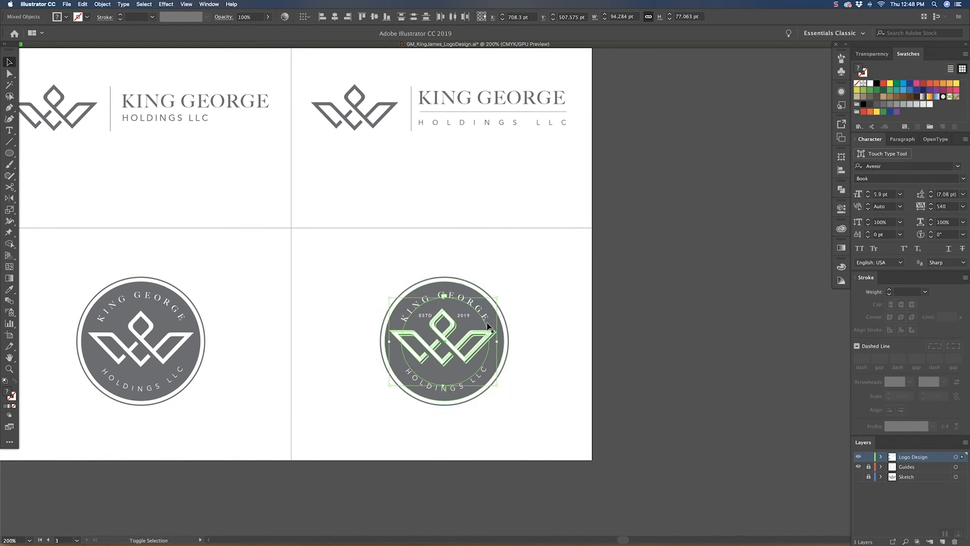
{"action": "left_click", "coordinate": [481, 374], "text": "shift"}
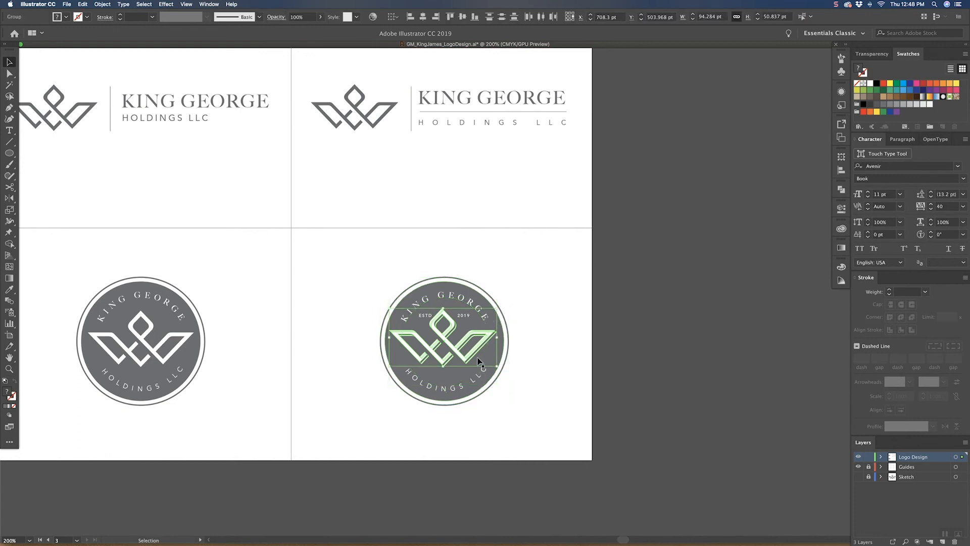
{"action": "left_click_drag", "start_coordinate": [390, 339], "coordinate": [392, 339]}
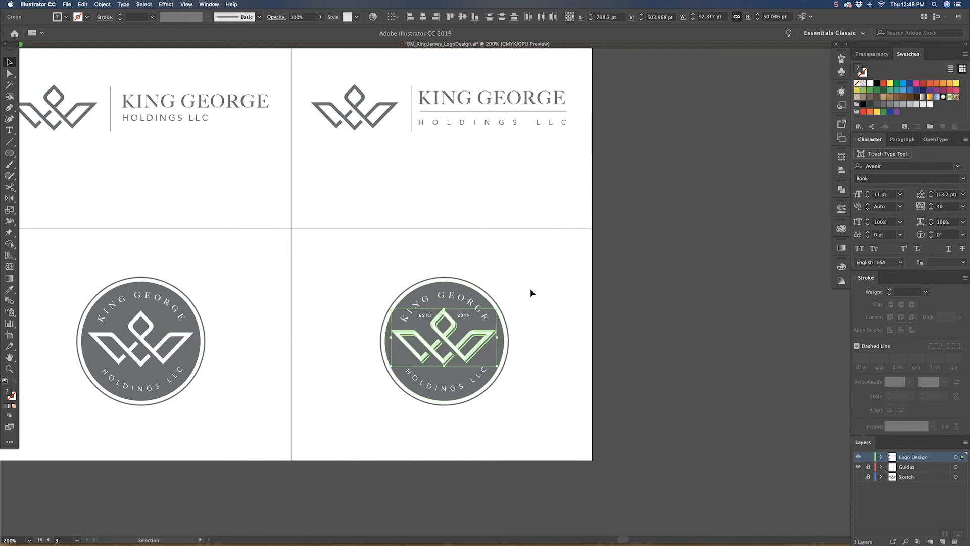
Step: Select the third badge's gray disc and surrounding rings and shrink them slightly around their common centre
{"action": "key", "text": "super+equal"}
{"action": "key", "text": "super+equal"}
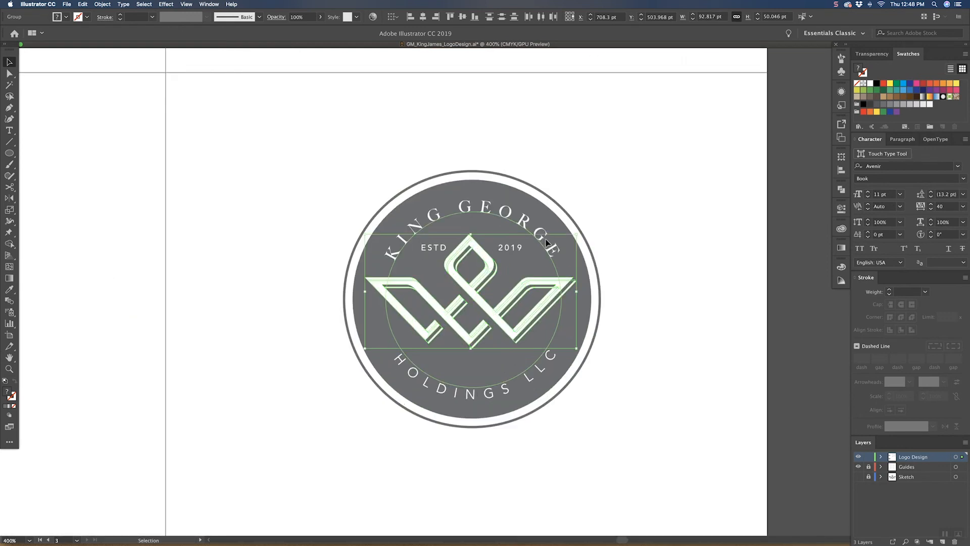
{"action": "left_click", "coordinate": [590, 200]}
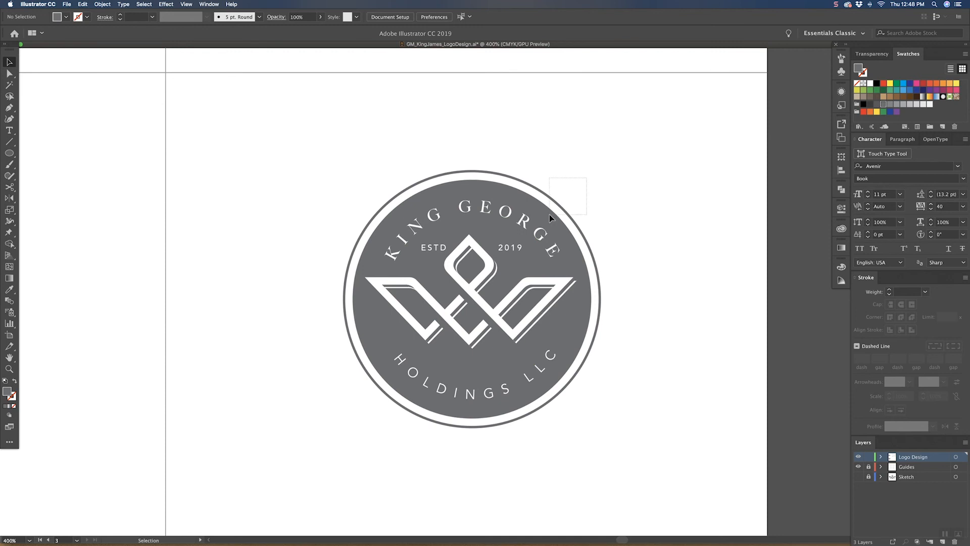
{"action": "left_click_drag", "start_coordinate": [550, 214], "coordinate": [551, 213]}
{"action": "left_click", "coordinate": [570, 203]}
{"action": "left_click", "coordinate": [574, 221]}
{"action": "left_click", "coordinate": [566, 226], "text": "shift"}
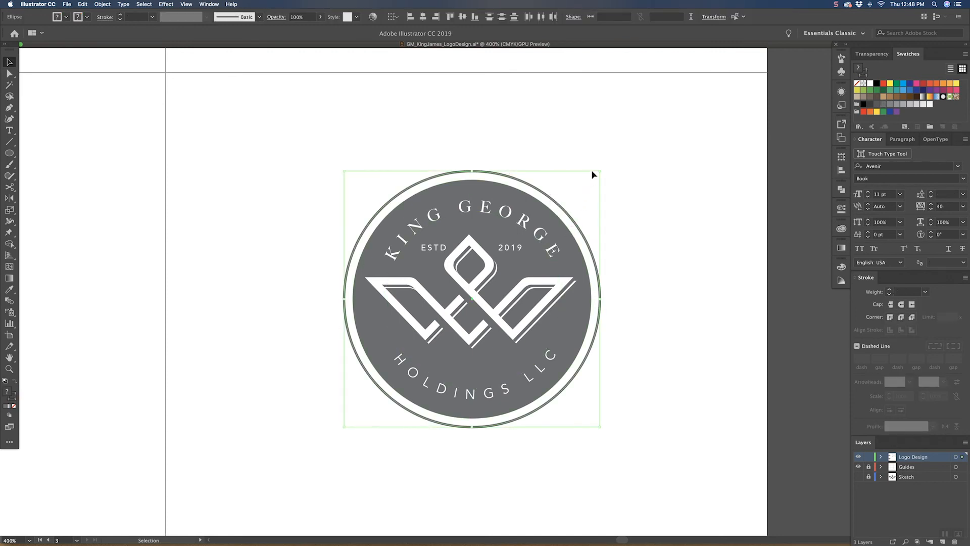
{"action": "left_click_drag", "start_coordinate": [599, 173], "coordinate": [597, 175]}
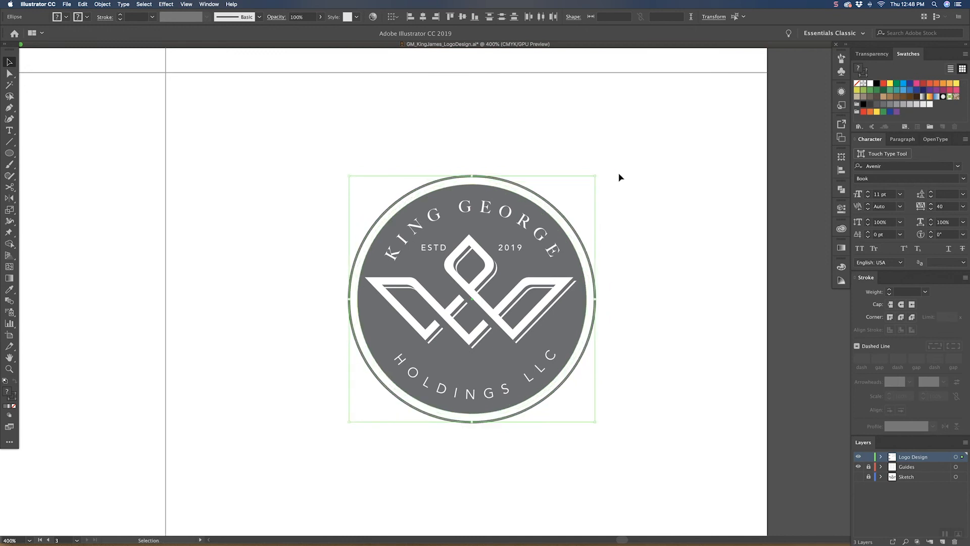
Step: Select the front, gray and rear crown copies together and group them
{"action": "left_click", "coordinate": [638, 257]}
{"action": "left_click", "coordinate": [509, 255]}
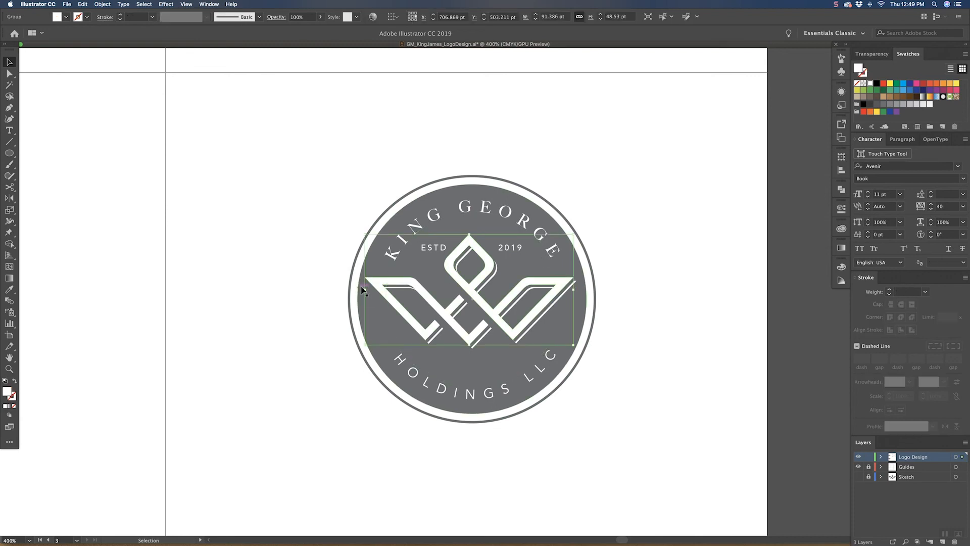
{"action": "left_click_drag", "start_coordinate": [365, 290], "coordinate": [364, 290]}
{"action": "left_click", "coordinate": [434, 332], "text": "shift"}
{"action": "left_click", "coordinate": [439, 335], "text": "shift"}
{"action": "key", "text": "z"}
{"action": "left_click_drag", "start_coordinate": [409, 348], "coordinate": [539, 258]}
{"action": "key", "text": "v"}
{"action": "left_click_drag", "start_coordinate": [496, 296], "coordinate": [508, 309]}
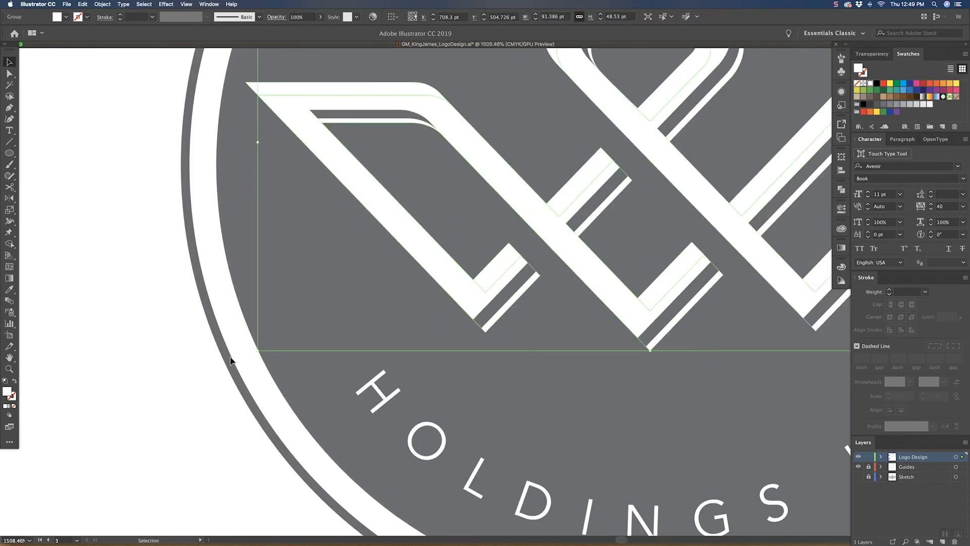
{"action": "left_click", "coordinate": [508, 263], "text": "shift"}
{"action": "left_click", "coordinate": [506, 259], "text": "shift"}
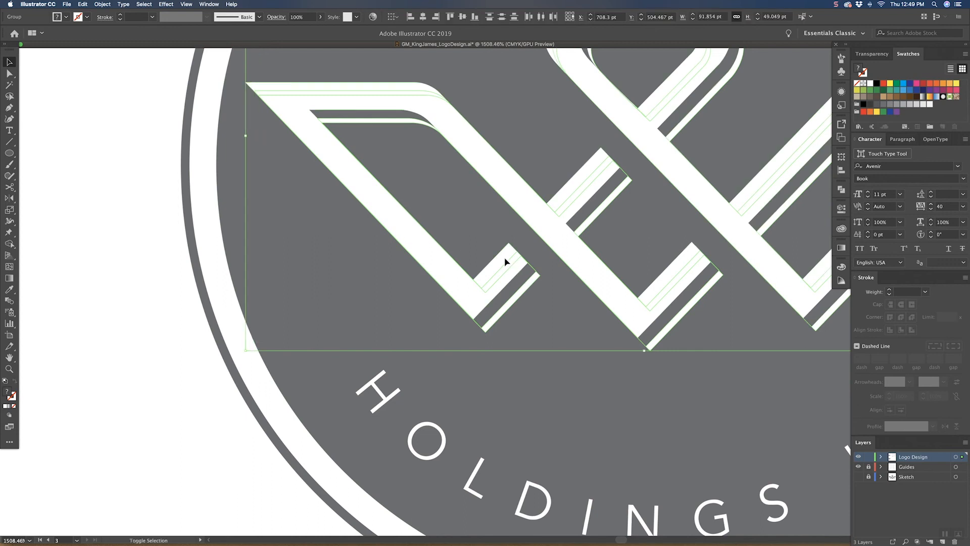
{"action": "key", "text": "super+g"}
Step: Scale the grouped shadowed crown down proportionally to 91.854 × 49.526 pt and deselect it
{"action": "left_click_drag", "start_coordinate": [247, 137], "coordinate": [254, 137]}
{"action": "key", "text": "super+minus"}
{"action": "key", "text": "super+minus"}
{"action": "key", "text": "super+minus"}
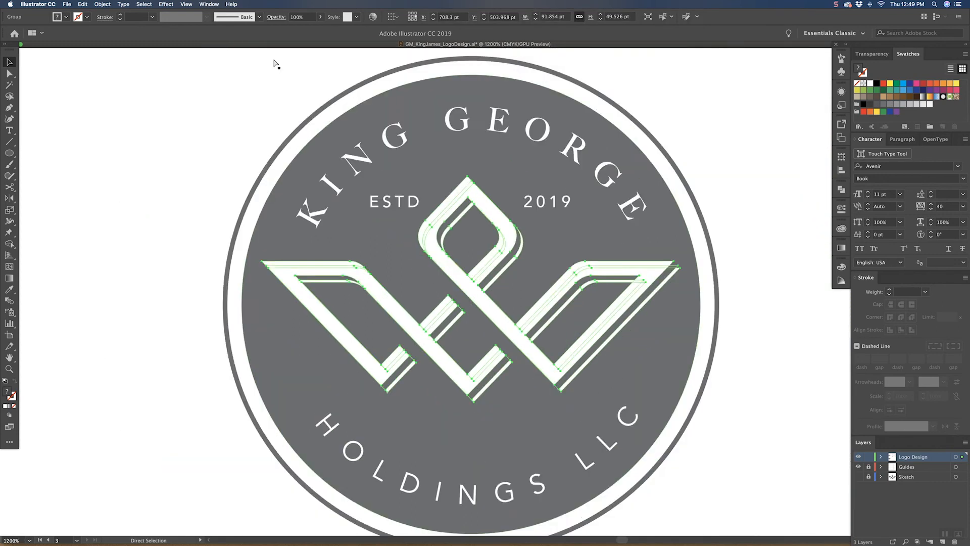
{"action": "left_click", "coordinate": [693, 251]}
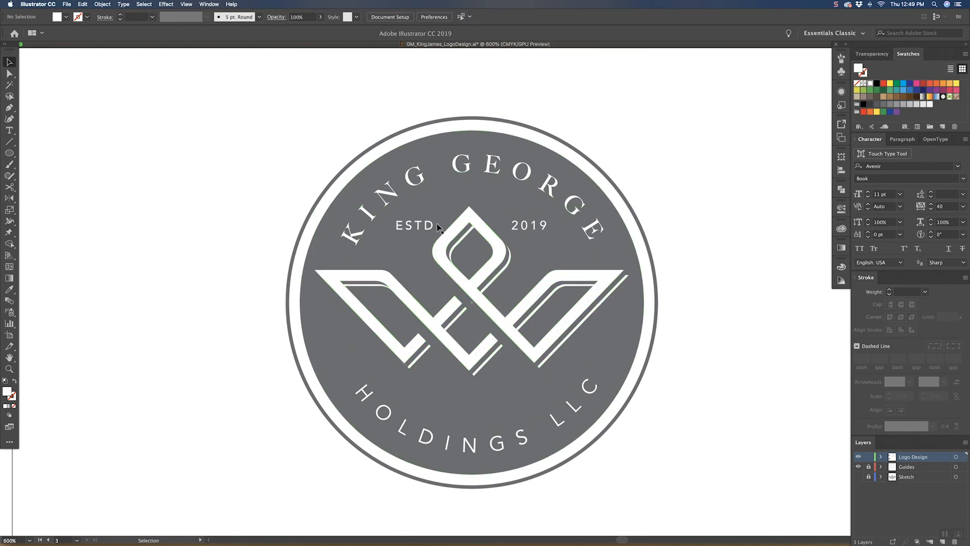
Step: Check the ESTD text in the third badge and review the lockups across the whole nine-cell grid
{"action": "left_click", "coordinate": [414, 226]}
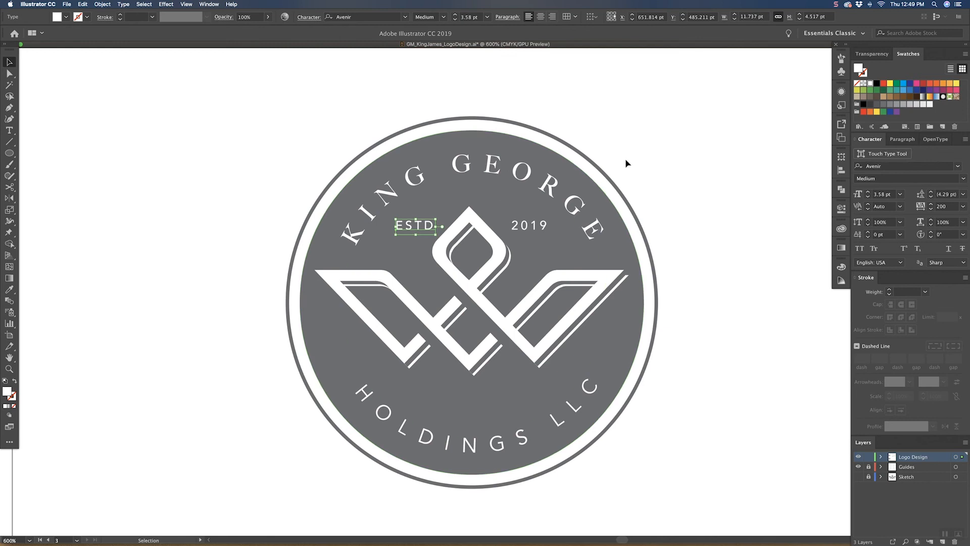
{"action": "left_click", "coordinate": [641, 153]}
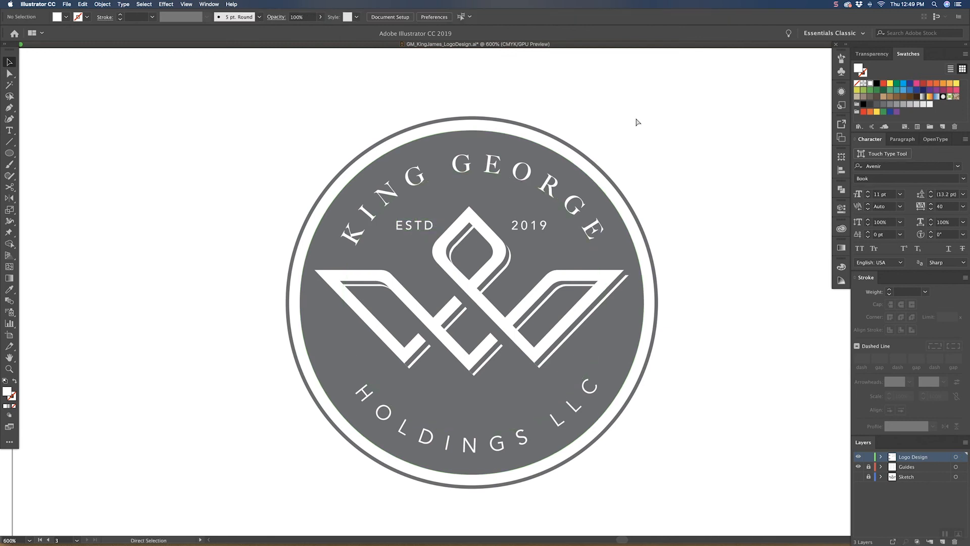
{"action": "key", "text": "super+1"}
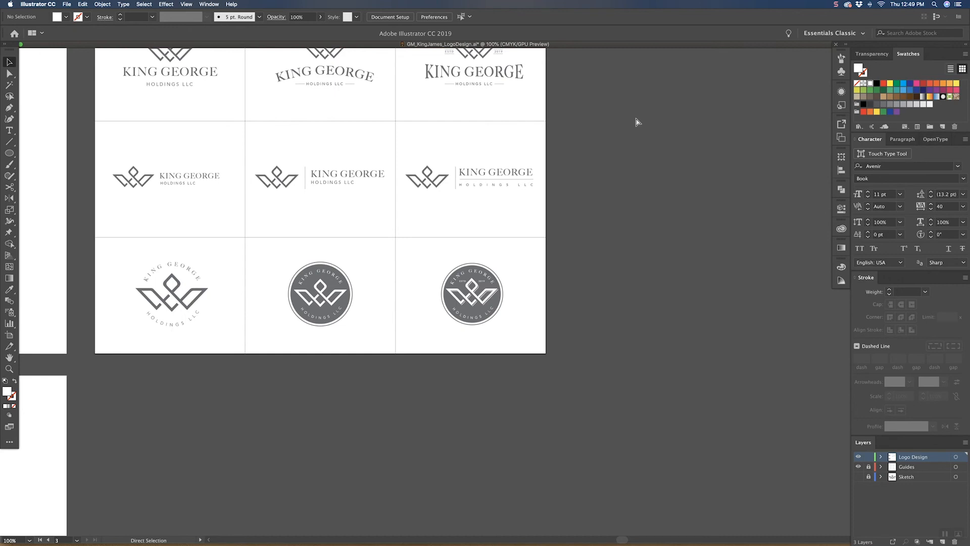
{"action": "key", "text": "space"}
{"action": "left_click_drag", "start_coordinate": [504, 239], "coordinate": [489, 275]}
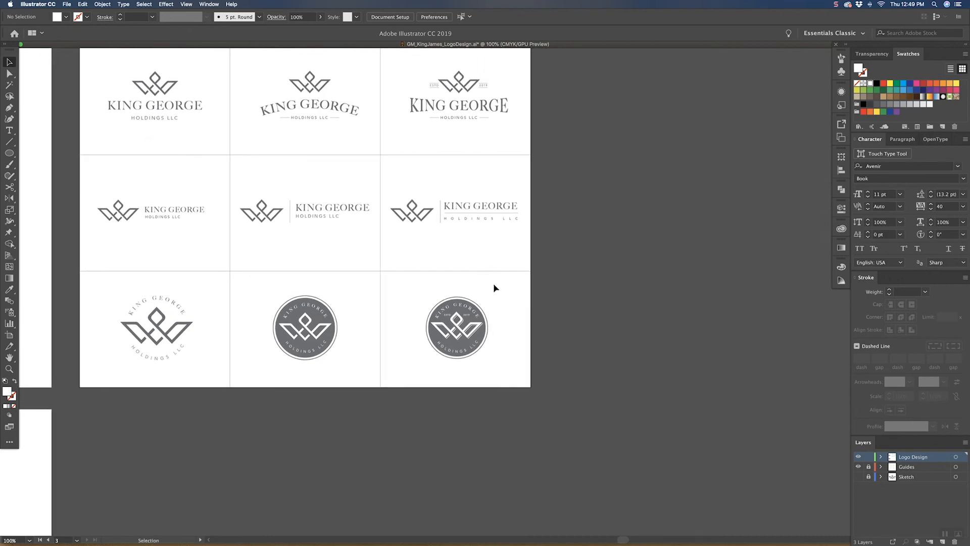
{"action": "key", "text": "a"}
{"action": "key", "text": "v"}
{"action": "key", "text": "a"}
{"action": "key", "text": "super+equal"}
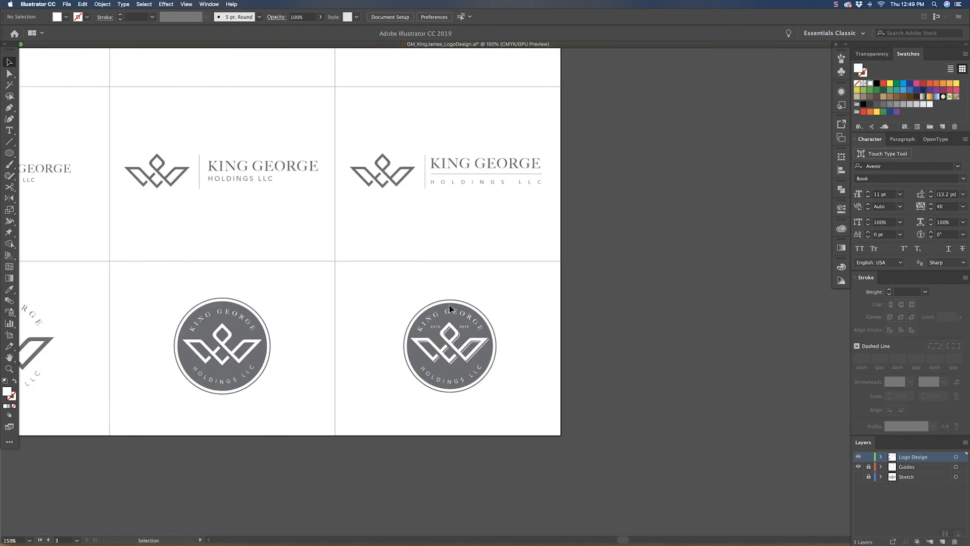
{"action": "key", "text": "space"}
{"action": "left_click_drag", "start_coordinate": [505, 282], "coordinate": [493, 319]}
{"action": "left_click_drag", "start_coordinate": [465, 244], "coordinate": [429, 253]}
{"action": "key", "text": "space"}
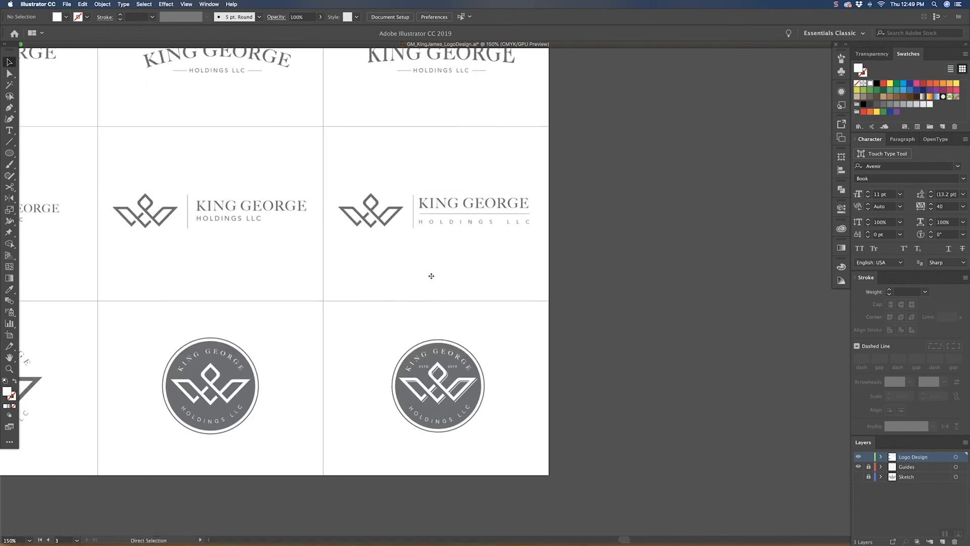
{"action": "left_click_drag", "start_coordinate": [320, 314], "coordinate": [410, 275]}
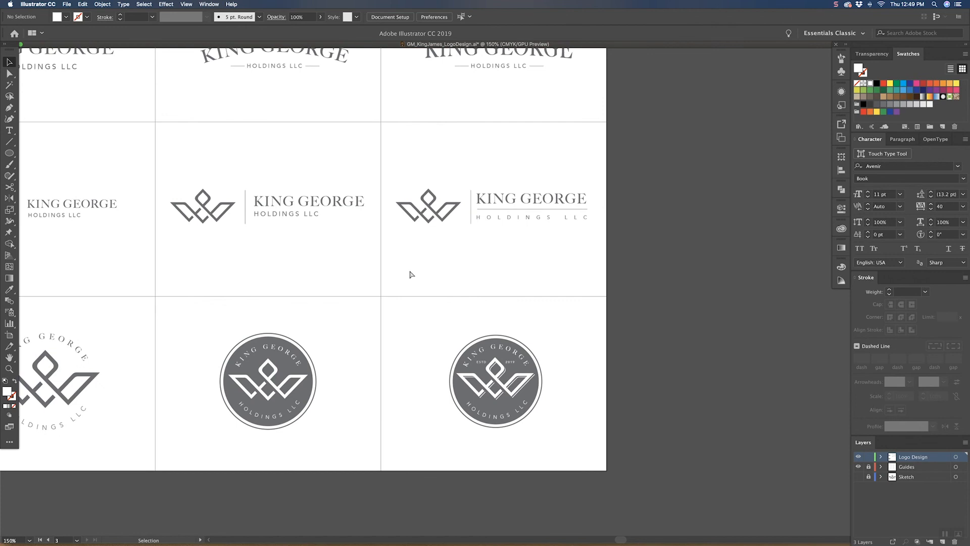
{"action": "key", "text": "super+minus"}
{"action": "key", "text": "super+minus"}
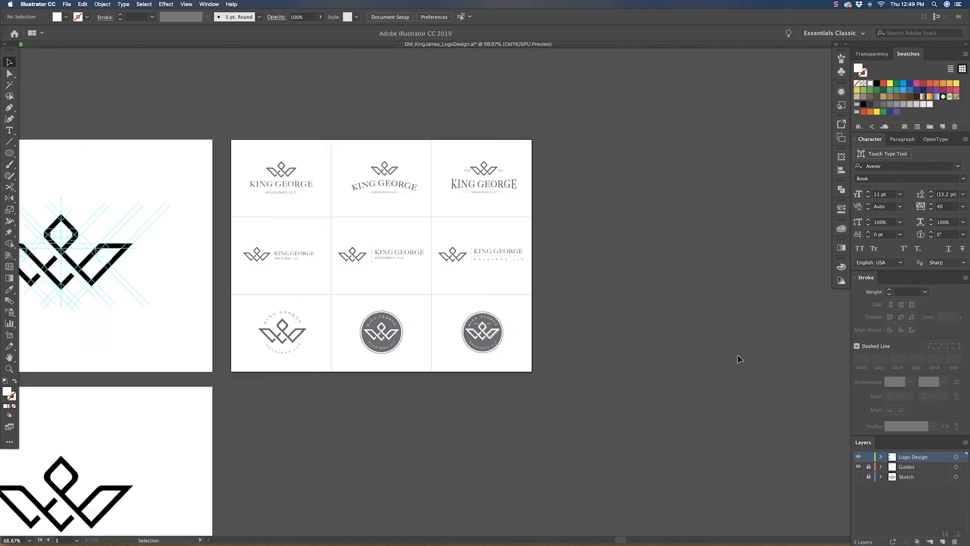
Step: Duplicate the nine-cell lockup artboard with its artwork directly below the original and leave artboard editing
{"action": "left_click", "coordinate": [390, 17]}
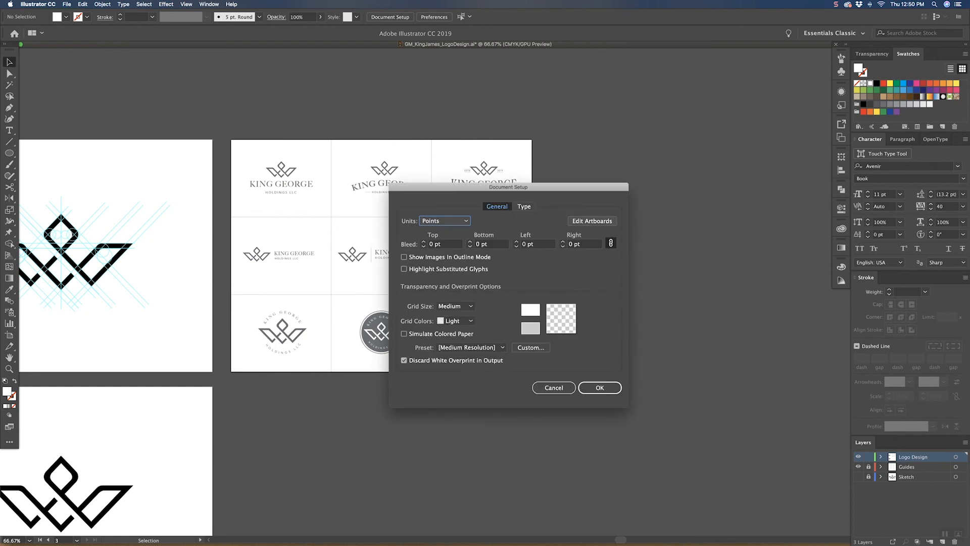
{"action": "left_click", "coordinate": [592, 221]}
{"action": "scroll", "coordinate": [490, 83], "scroll_direction": "down", "scroll_amount": 6}
{"action": "scroll", "coordinate": [490, 83], "scroll_direction": "left", "scroll_amount": 3}
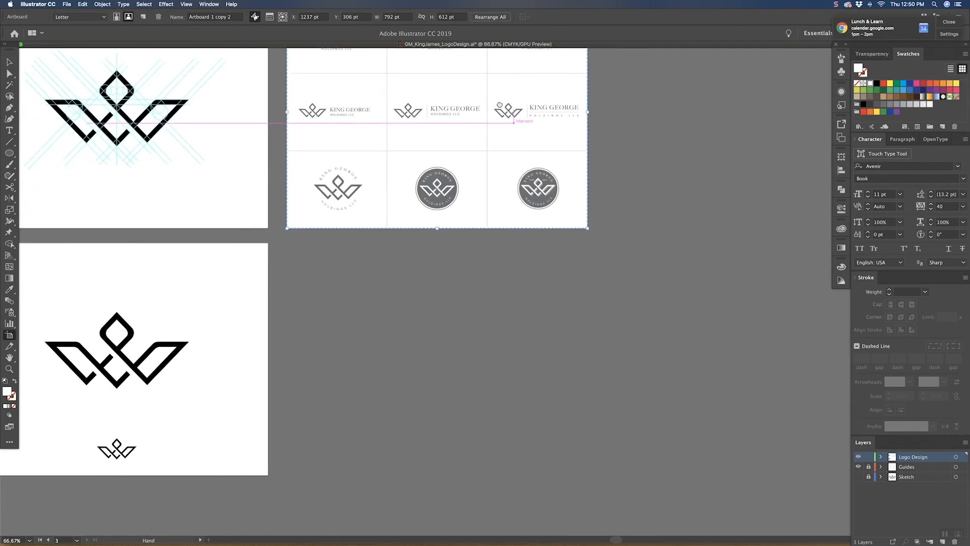
{"action": "left_click_drag", "start_coordinate": [487, 89], "coordinate": [460, 329]}
{"action": "key", "text": "Escape"}
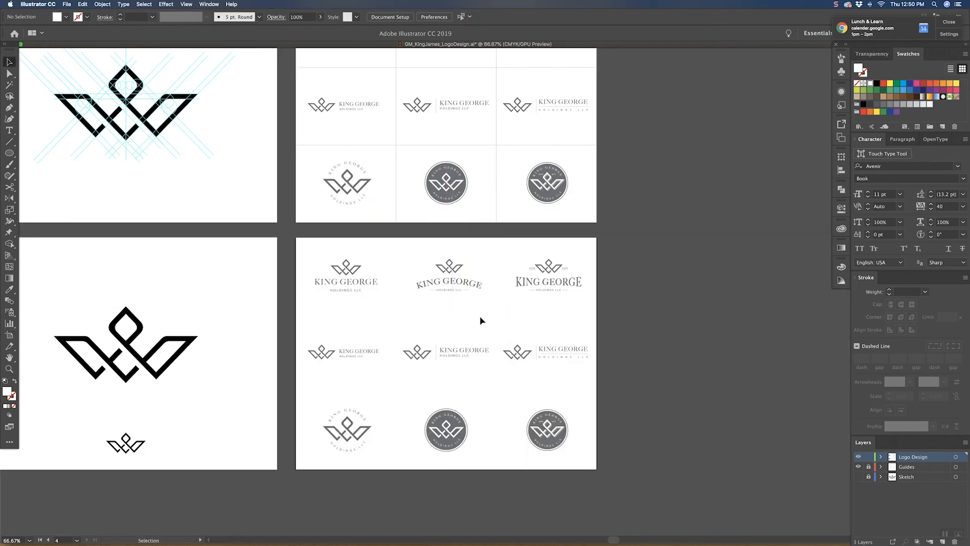
Step: Delete the first two lockups in both the top and middle rows of the duplicated artboard
{"action": "left_click_drag", "start_coordinate": [314, 242], "coordinate": [488, 298]}
{"action": "left_click", "coordinate": [504, 269]}
{"action": "left_click_drag", "start_coordinate": [312, 331], "coordinate": [491, 360]}
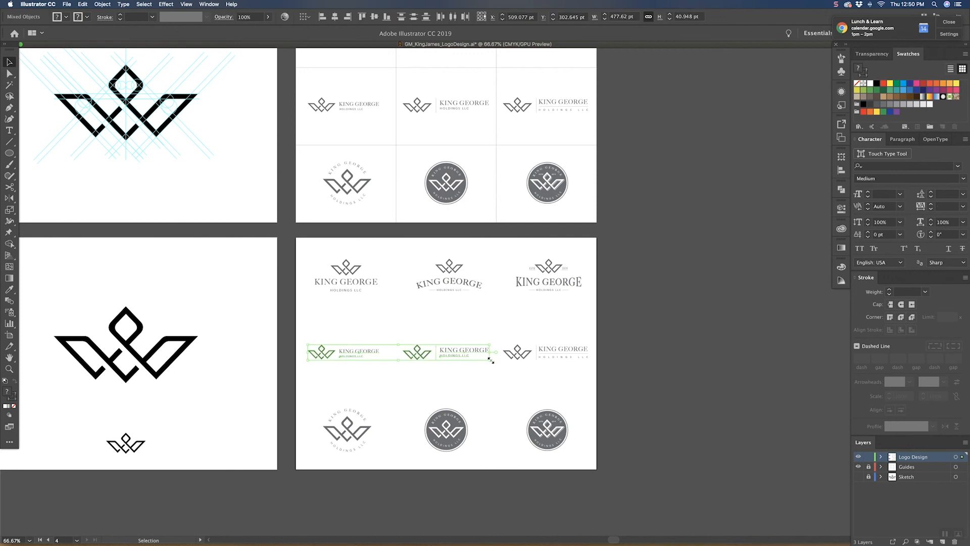
{"action": "key", "text": "Delete"}
{"action": "left_click_drag", "start_coordinate": [337, 252], "coordinate": [484, 287]}
{"action": "key", "text": "Delete"}
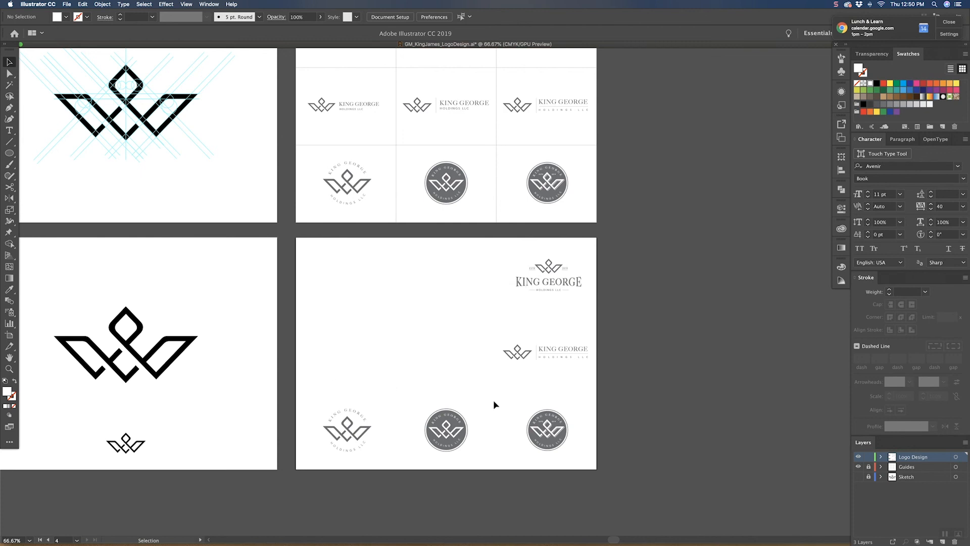
Step: Delete the shadowed badge and the open circular lockup from the bottom row, keeping the central badge
{"action": "left_click", "coordinate": [568, 423]}
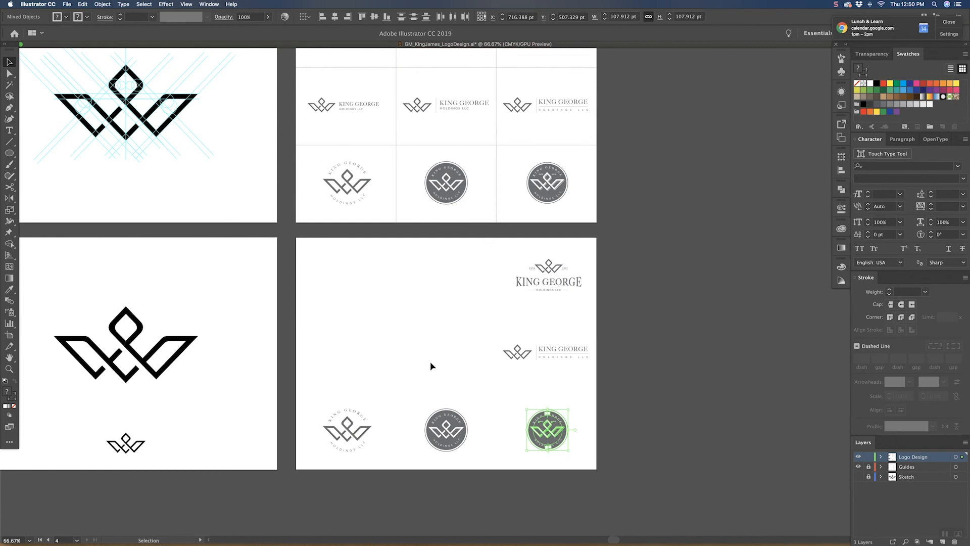
{"action": "left_click", "coordinate": [456, 362]}
{"action": "left_click", "coordinate": [568, 433]}
{"action": "key", "text": "Delete"}
{"action": "left_click_drag", "start_coordinate": [319, 370], "coordinate": [377, 462]}
{"action": "key", "text": "Delete"}
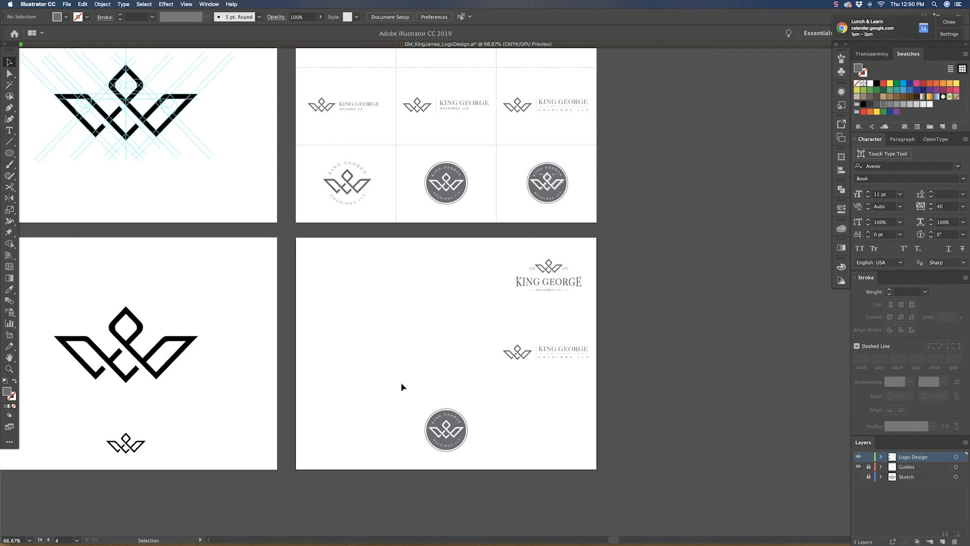
Step: Try to centre the ESTD lockup and the horizontal lockup above the badge and enlarge them
{"action": "left_click_drag", "start_coordinate": [420, 243], "coordinate": [460, 289]}
{"action": "left_click_drag", "start_coordinate": [496, 333], "coordinate": [559, 375]}
{"action": "left_click_drag", "start_coordinate": [555, 352], "coordinate": [449, 347]}
{"action": "left_click", "coordinate": [506, 318]}
{"action": "left_click_drag", "start_coordinate": [509, 324], "coordinate": [393, 364]}
{"action": "mouse_move", "coordinate": [495, 344]}
{"action": "left_mouse_down"}
{"action": "mouse_move", "coordinate": [535, 326]}
{"action": "mouse_move", "coordinate": [499, 348]}
{"action": "left_mouse_up"}
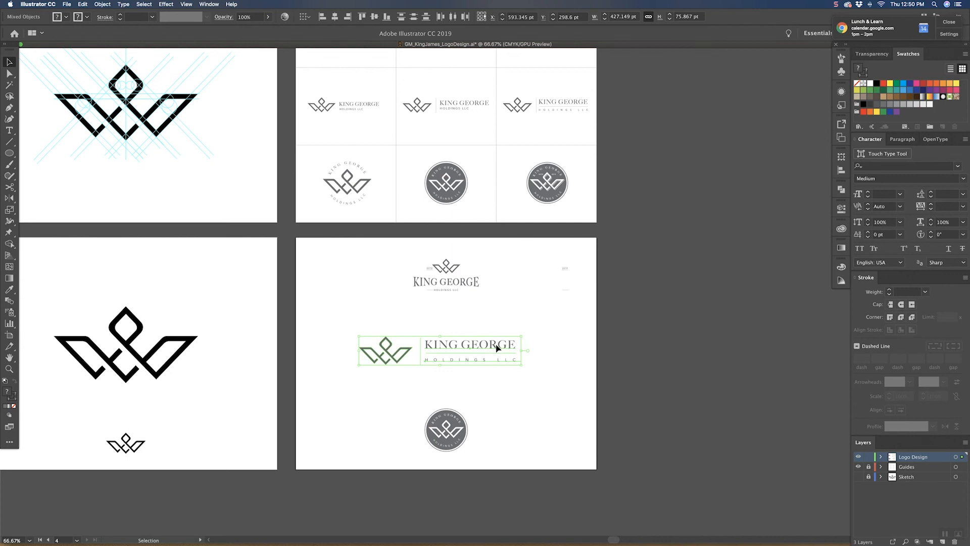
{"action": "left_click", "coordinate": [492, 307]}
{"action": "left_click_drag", "start_coordinate": [484, 273], "coordinate": [399, 296]}
{"action": "left_click_drag", "start_coordinate": [486, 276], "coordinate": [484, 277]}
Step: Undo the moves and scaling of the two ungrouped lockups
{"action": "key", "text": "super+z"}
{"action": "key", "text": "super+z"}
{"action": "key", "text": "super+z"}
{"action": "key", "text": "super+z"}
{"action": "key", "text": "super+z"}
Step: Group all parts of the top ESTD lockup, and group the horizontal lockup below it
{"action": "left_click", "coordinate": [475, 312]}
{"action": "left_click_drag", "start_coordinate": [484, 241], "coordinate": [578, 303]}
{"action": "left_click_drag", "start_coordinate": [491, 328], "coordinate": [604, 374]}
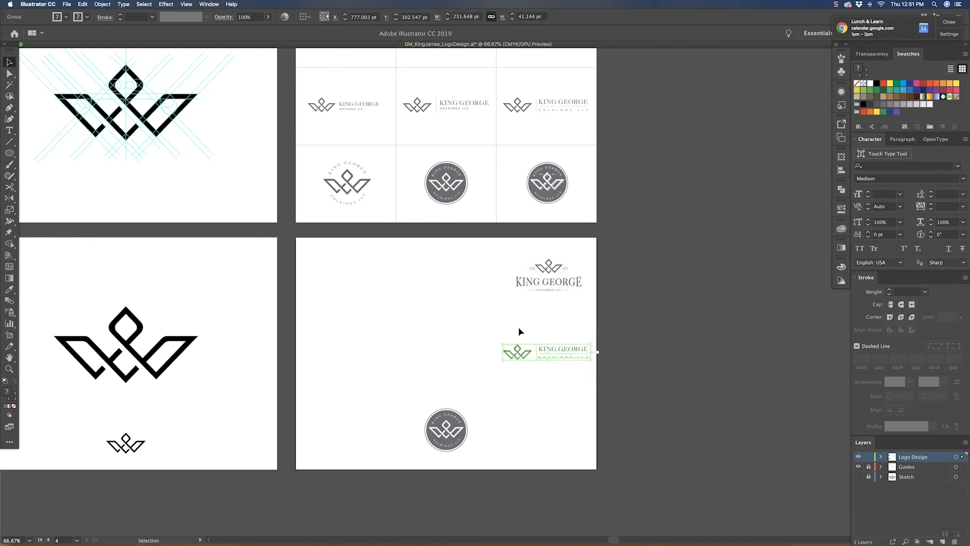
Step: Stack the two grouped lockups centred above the circular badge and enlarge them proportionally
{"action": "left_click_drag", "start_coordinate": [561, 282], "coordinate": [460, 278]}
{"action": "left_click_drag", "start_coordinate": [562, 351], "coordinate": [532, 336]}
{"action": "left_click", "coordinate": [416, 291]}
{"action": "left_click_drag", "start_coordinate": [487, 270], "coordinate": [504, 272]}
{"action": "left_click", "coordinate": [471, 324]}
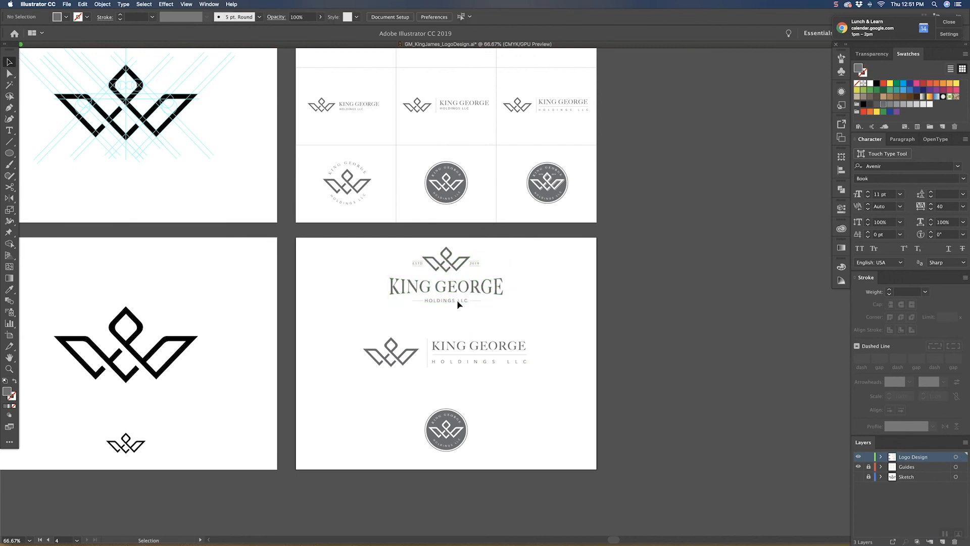
Step: Scale both stacked lockups down slightly, bringing the horizontal one to about 383 × 68 pt
{"action": "left_click", "coordinate": [448, 256]}
{"action": "left_click_drag", "start_coordinate": [446, 247], "coordinate": [448, 259]}
{"action": "left_click", "coordinate": [446, 424]}
{"action": "mouse_move", "coordinate": [489, 346]}
{"action": "left_mouse_down"}
{"action": "mouse_move", "coordinate": [528, 355]}
{"action": "mouse_move", "coordinate": [488, 348]}
{"action": "left_mouse_up"}
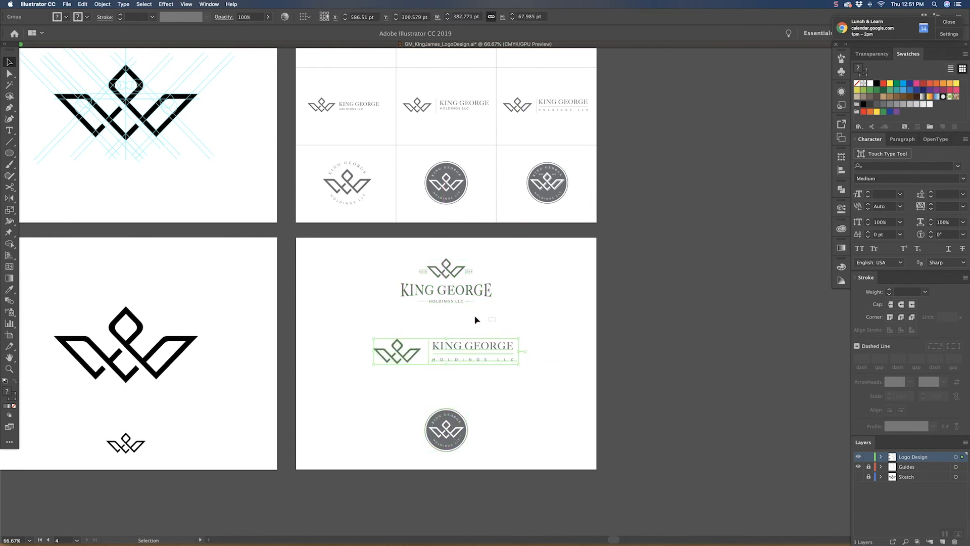
{"action": "left_click", "coordinate": [96, 261]}
Step: Draw a divider about 683 pt long below the top lockup, match it to the lockup's 0.25 pt rule, and copy it below the horizontal lockup
{"action": "key", "text": "backslash"}
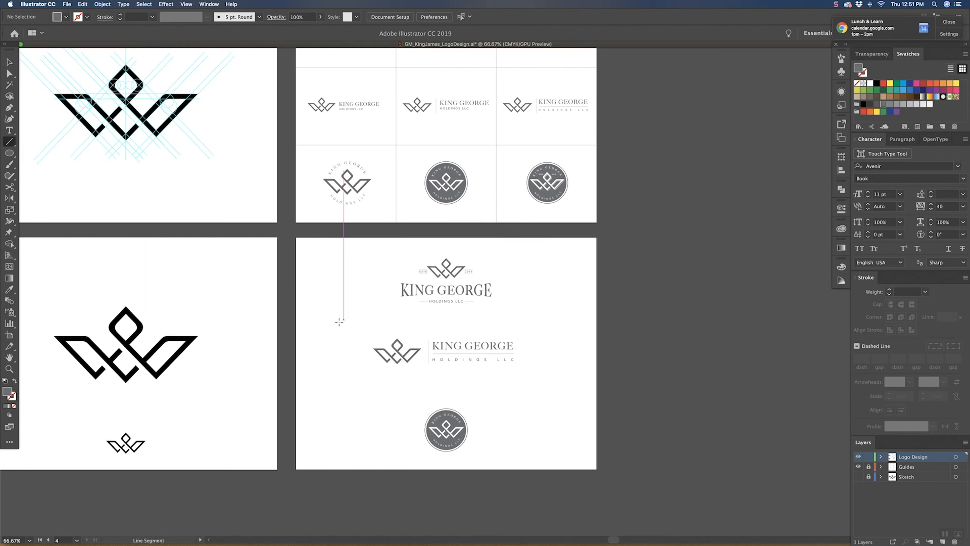
{"action": "left_click_drag", "start_coordinate": [322, 321], "coordinate": [581, 321]}
{"action": "key", "text": "i"}
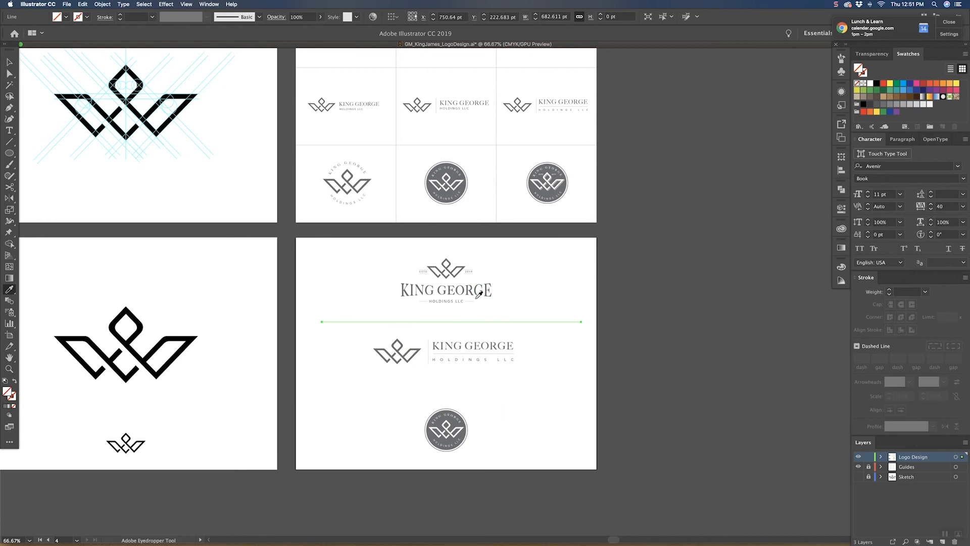
{"action": "left_click", "coordinate": [476, 295]}
{"action": "key", "text": "v"}
{"action": "left_click", "coordinate": [531, 324]}
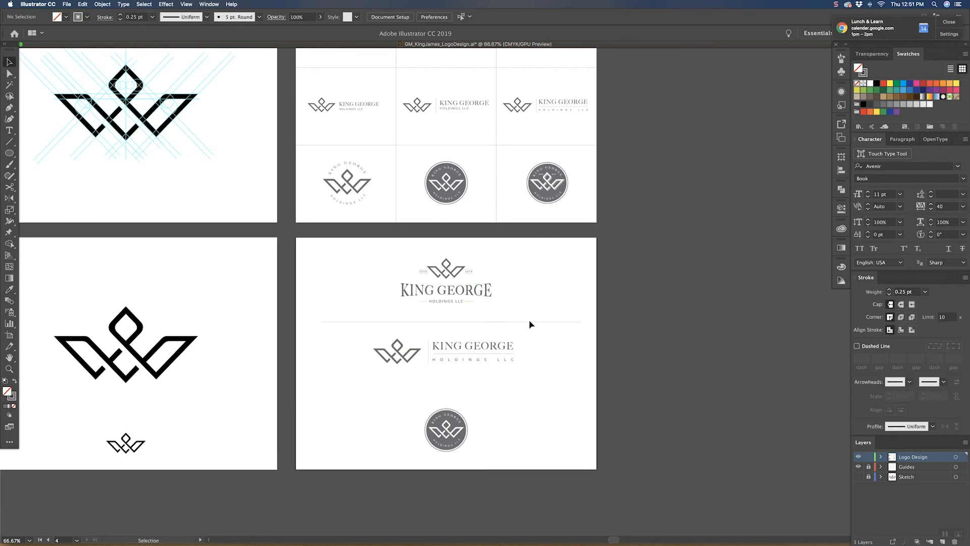
{"action": "left_click_drag", "start_coordinate": [529, 322], "coordinate": [527, 388]}
Step: Enlarge the circular badge slightly about its centre and deselect it
{"action": "left_click", "coordinate": [501, 412]}
{"action": "left_click", "coordinate": [445, 443]}
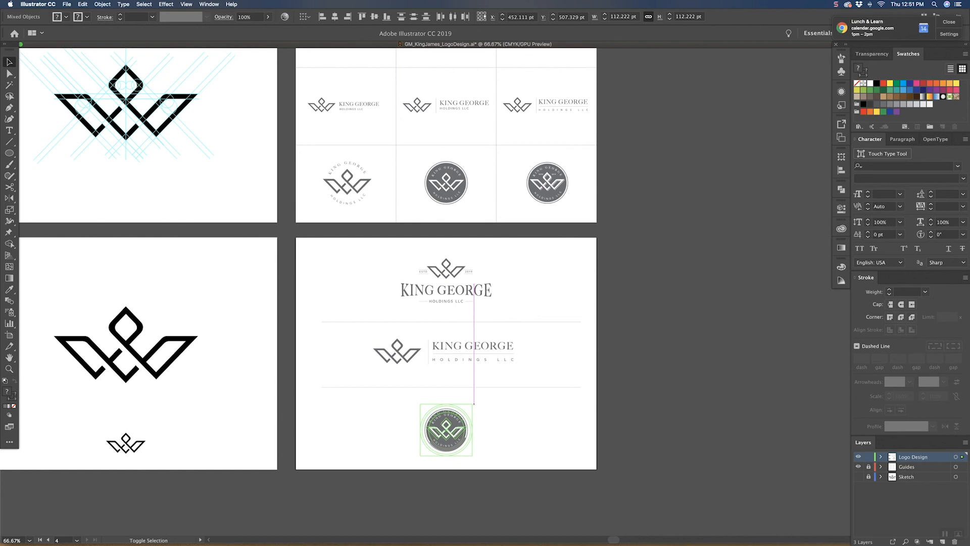
{"action": "left_click", "coordinate": [497, 402]}
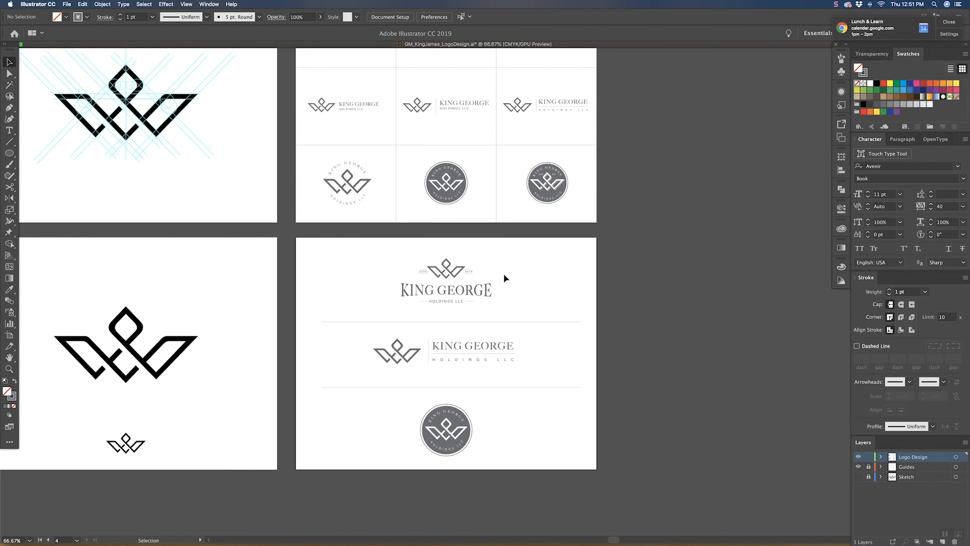
Step: Shift the top and horizontal lockups together toward the artboard's left edge, keeping their vertical positions
{"action": "left_click", "coordinate": [488, 292]}
{"action": "left_click", "coordinate": [481, 346], "text": "shift"}
{"action": "left_click", "coordinate": [454, 410], "text": "shift"}
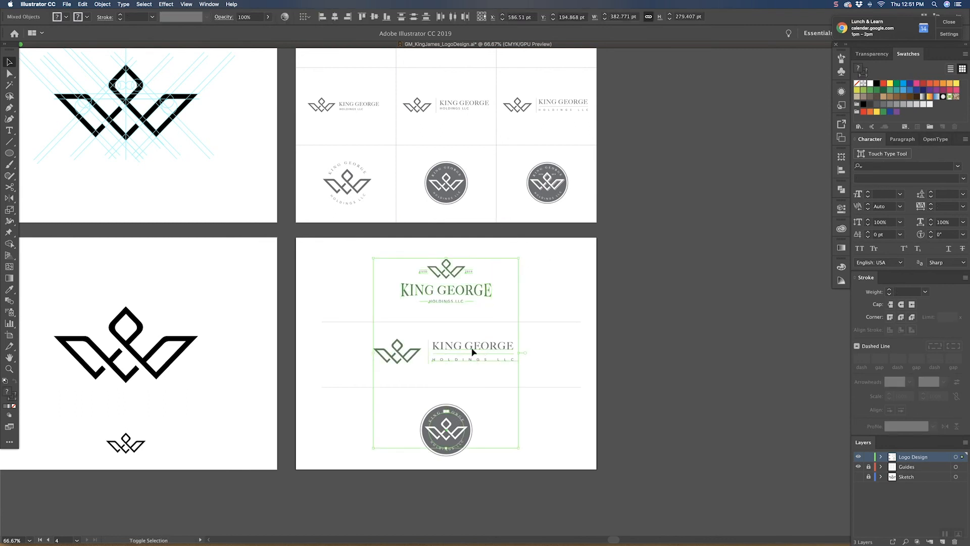
{"action": "left_click_drag", "start_coordinate": [473, 353], "coordinate": [407, 353]}
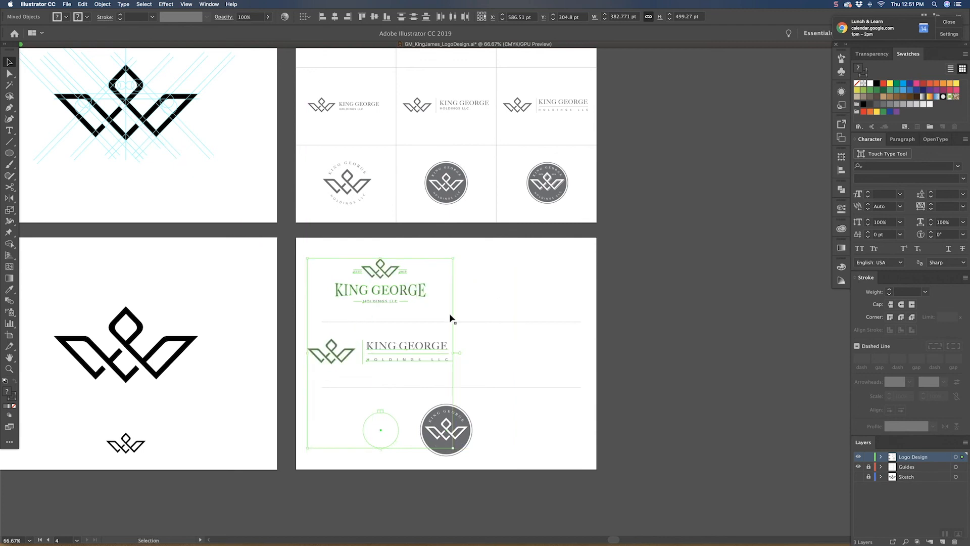
{"action": "left_click_drag", "start_coordinate": [510, 284], "coordinate": [458, 358]}
{"action": "key", "text": "super+z"}
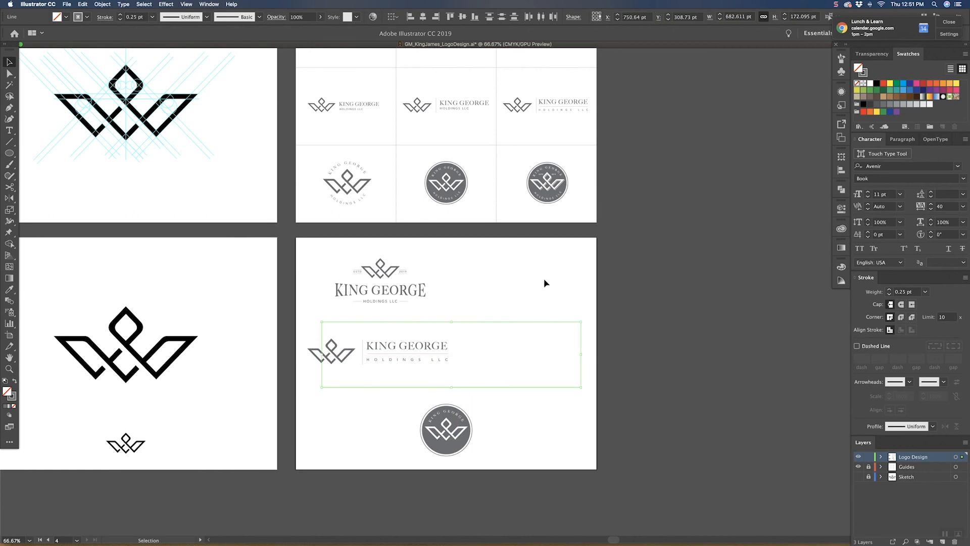
Step: Shorten both dividers to about 395 pt beside the shifted lockups and move the badge left beneath them
{"action": "left_click", "coordinate": [539, 307]}
{"action": "left_click_drag", "start_coordinate": [551, 386], "coordinate": [546, 396]}
{"action": "left_click_drag", "start_coordinate": [583, 355], "coordinate": [457, 348]}
{"action": "left_click_drag", "start_coordinate": [324, 354], "coordinate": [307, 351]}
{"action": "left_click", "coordinate": [498, 413]}
{"action": "left_click_drag", "start_coordinate": [453, 440], "coordinate": [386, 439]}
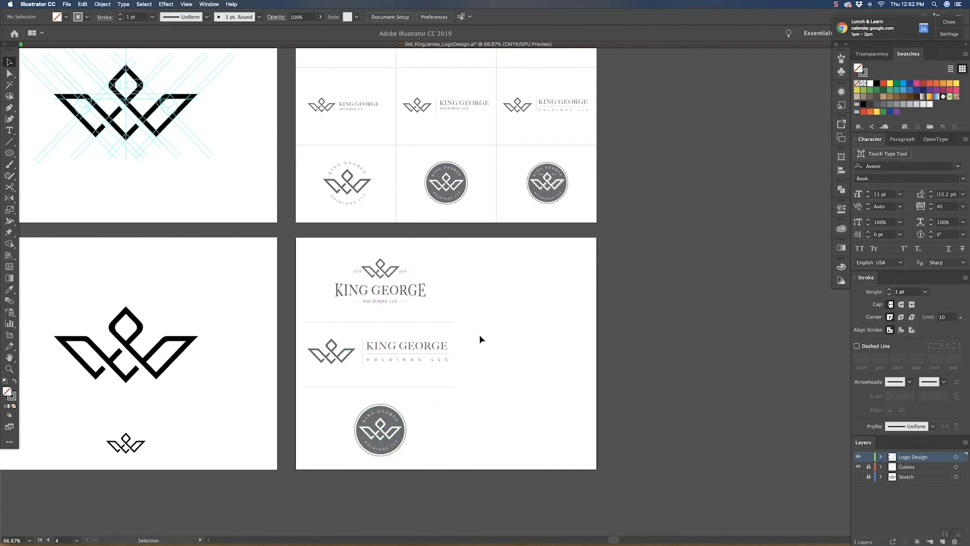
Step: Nudge the horizontal lockup slightly down between the two dividers
{"action": "left_click", "coordinate": [333, 358]}
{"action": "key", "text": "Down"}
{"action": "key", "text": "Down"}
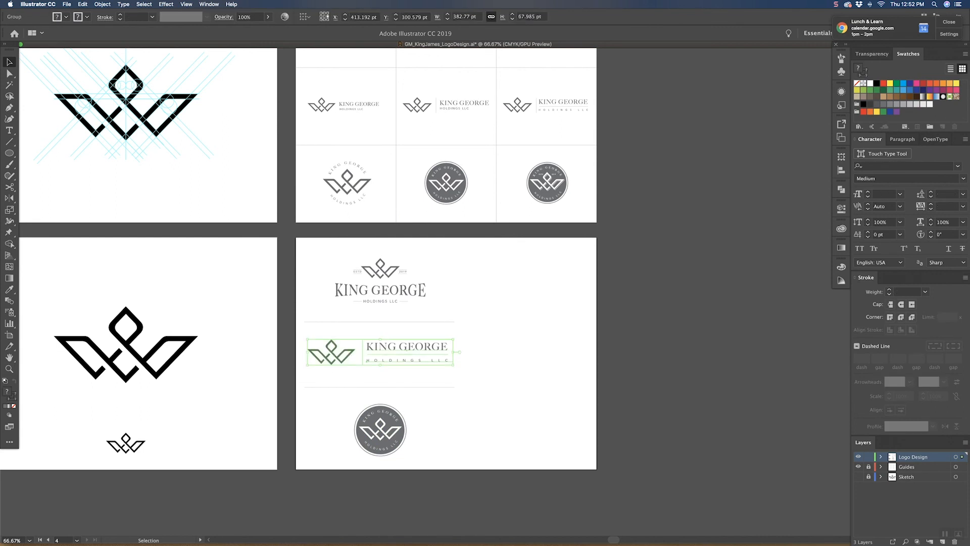
{"action": "left_click", "coordinate": [467, 280]}
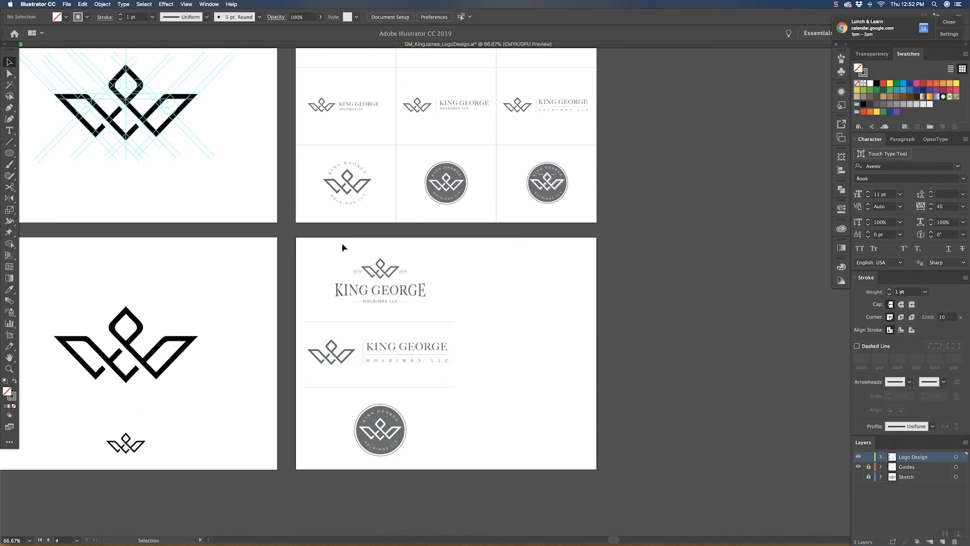
Step: Cover the artboard's right half with a 395.307 × 612 pt rectangle filled with the badge's gray
{"action": "left_click_drag", "start_coordinate": [9, 153], "coordinate": [51, 153]}
{"action": "mouse_move", "coordinate": [597, 237]}
{"action": "left_mouse_down"}
{"action": "mouse_move", "coordinate": [503, 392]}
{"action": "mouse_move", "coordinate": [446, 449]}
{"action": "mouse_move", "coordinate": [447, 469]}
{"action": "left_mouse_up"}
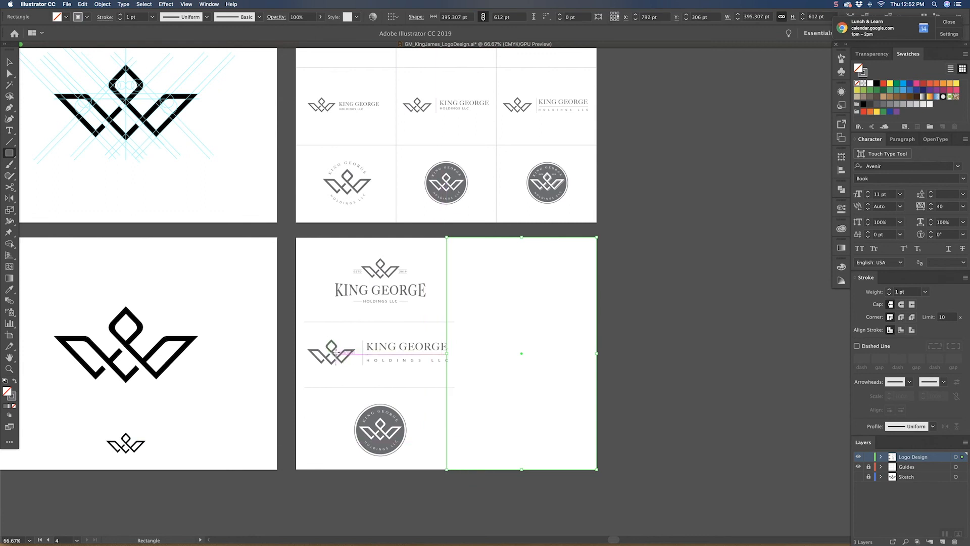
{"action": "key", "text": "i"}
{"action": "left_click", "coordinate": [395, 411]}
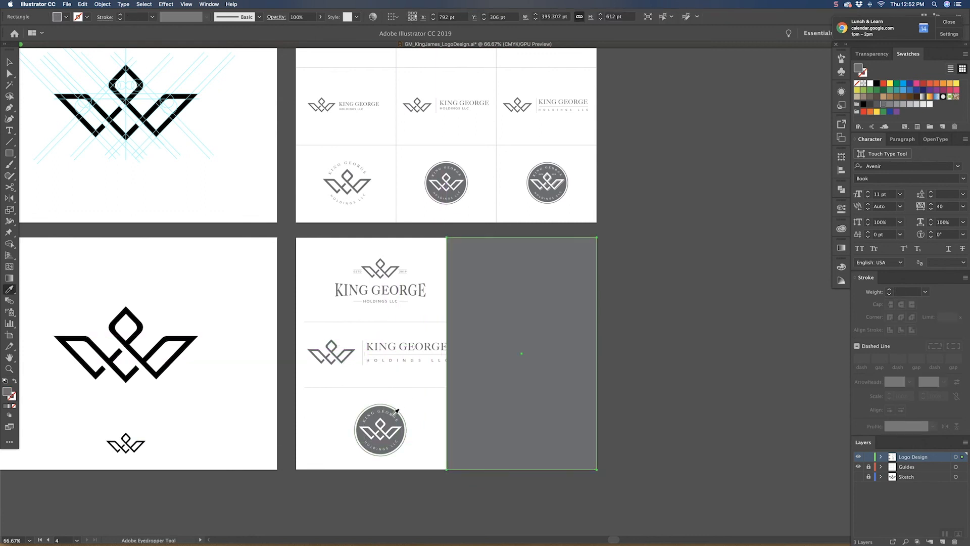
{"action": "key", "text": "v"}
{"action": "left_click", "coordinate": [301, 380]}
Step: Scale the horizontal lockup down proportionally within the white half and shorten both dividers to about 349 pt
{"action": "left_click", "coordinate": [369, 364]}
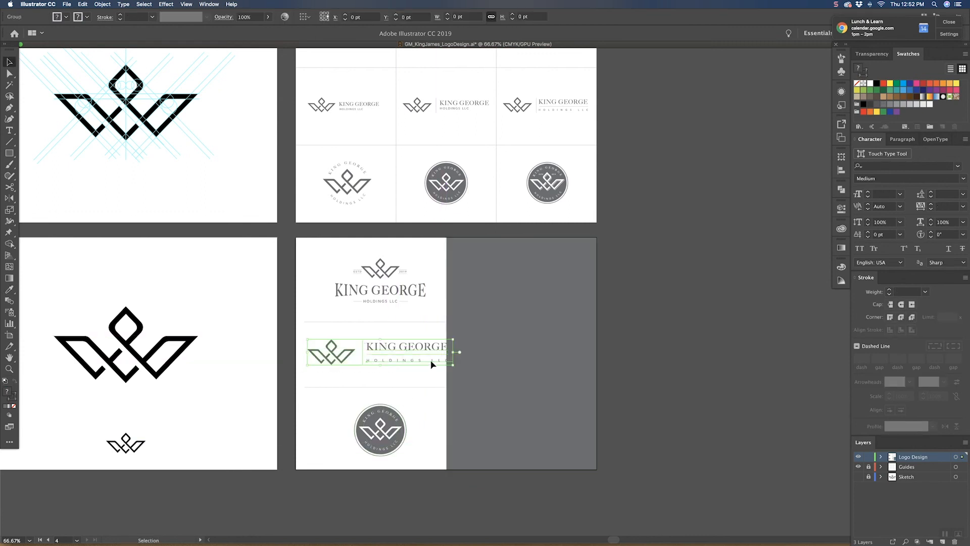
{"action": "left_click_drag", "start_coordinate": [455, 352], "coordinate": [432, 354]}
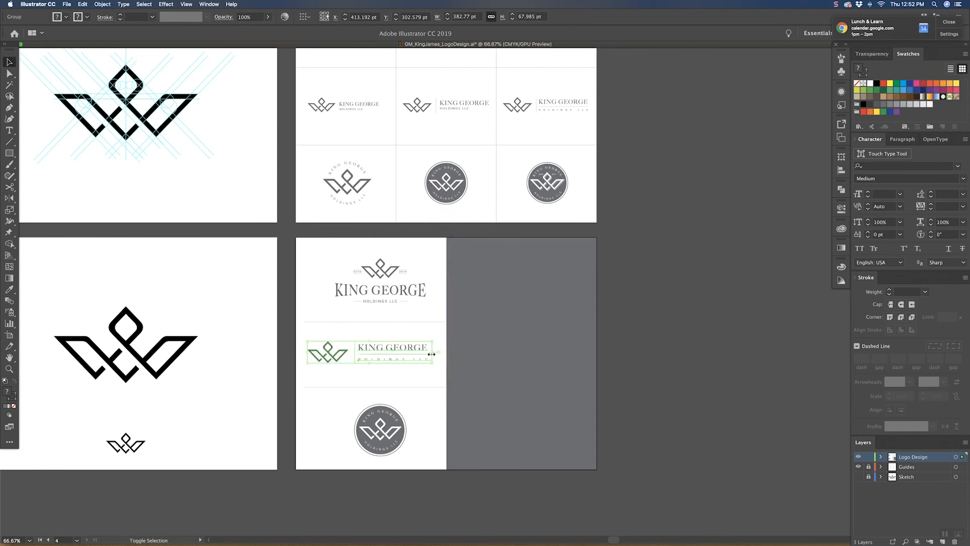
{"action": "left_click", "coordinate": [394, 316]}
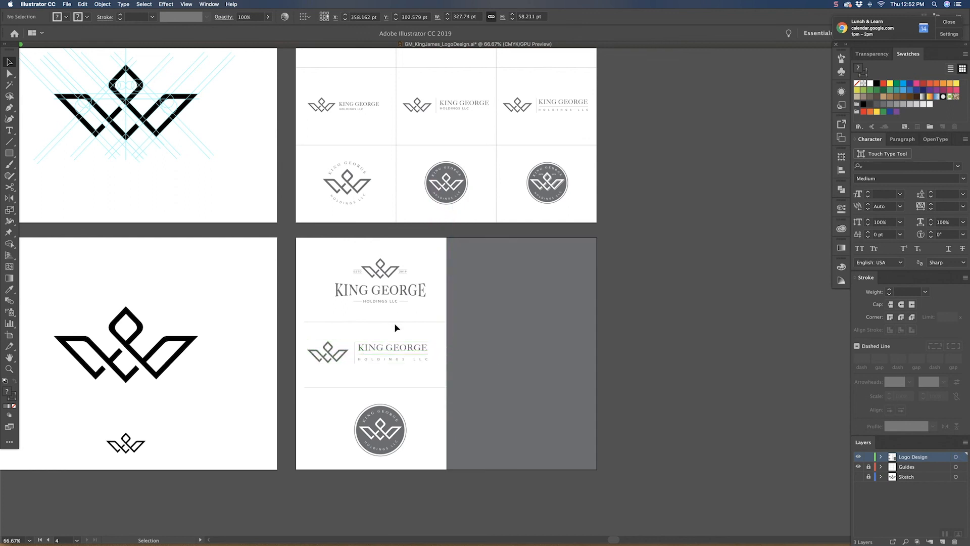
{"action": "left_click", "coordinate": [404, 389]}
{"action": "left_click_drag", "start_coordinate": [456, 356], "coordinate": [437, 355]}
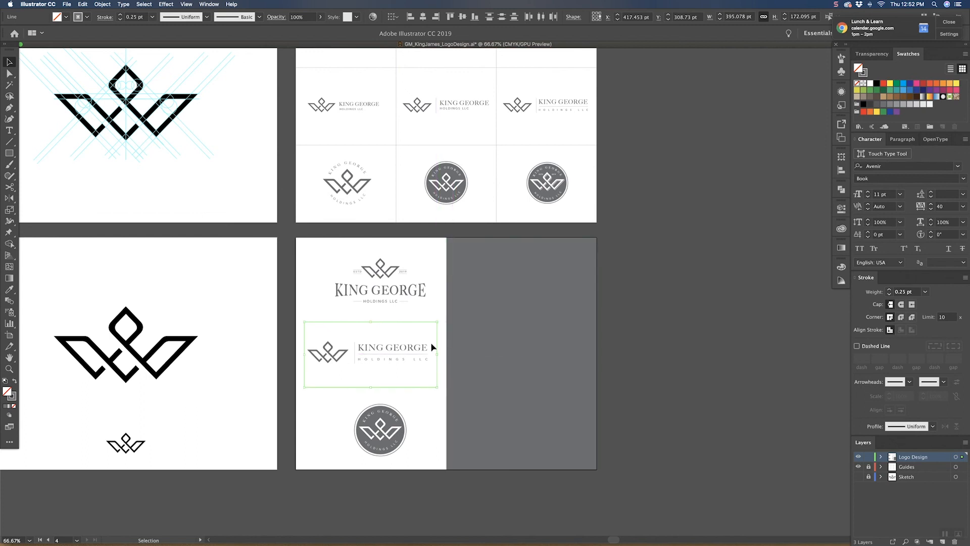
{"action": "left_click", "coordinate": [281, 291]}
Step: Shift the top lockup and circular badge slightly left to centre them with the horizontal lockup
{"action": "left_click_drag", "start_coordinate": [419, 314], "coordinate": [419, 315]}
{"action": "left_click_drag", "start_coordinate": [405, 291], "coordinate": [394, 292]}
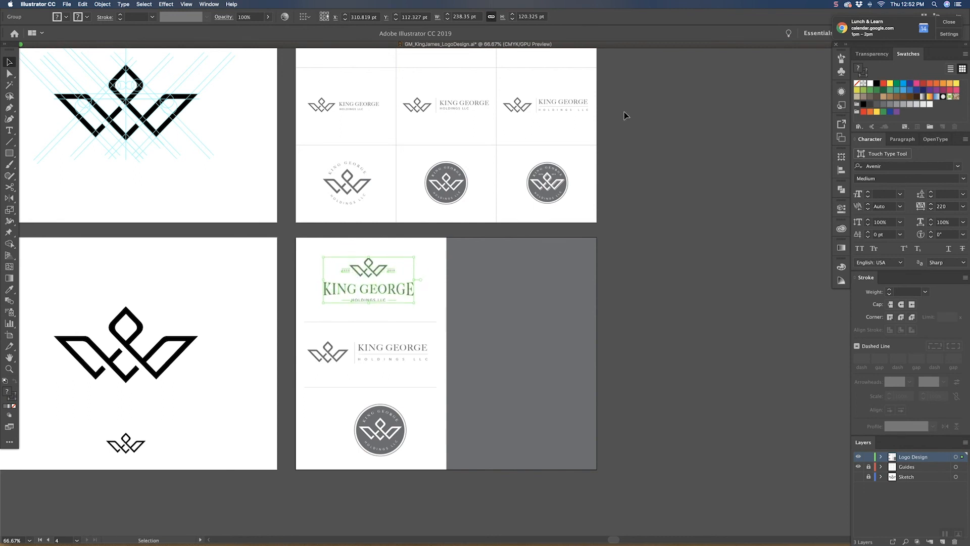
{"action": "left_click", "coordinate": [379, 434]}
{"action": "left_click_drag", "start_coordinate": [392, 433], "coordinate": [379, 433]}
{"action": "left_click", "coordinate": [419, 411]}
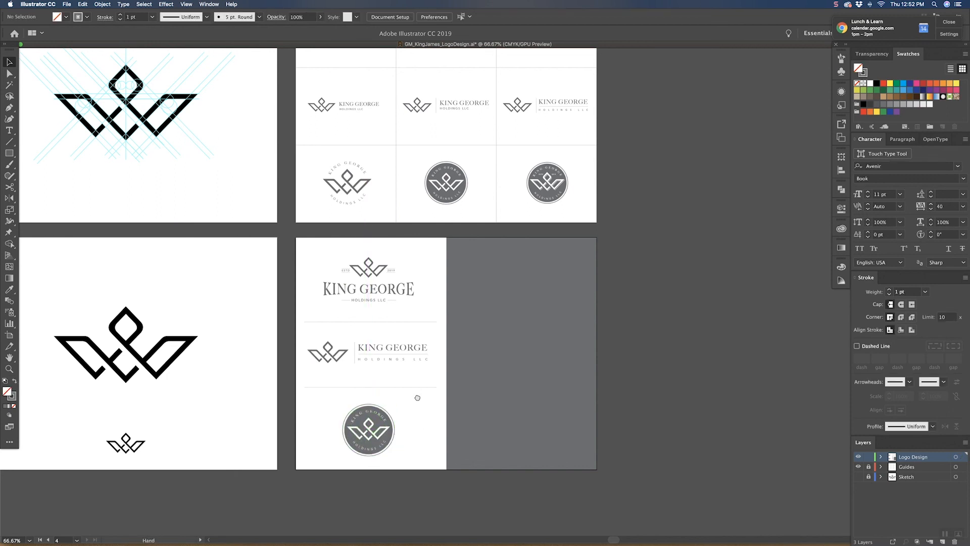
Step: Copy both horizontal dividers across onto the artboard's gray half and give the copies a white stroke
{"action": "scroll", "coordinate": [415, 405], "scroll_direction": "right", "scroll_amount": 3}
{"action": "scroll", "coordinate": [414, 405], "scroll_direction": "up", "scroll_amount": 2}
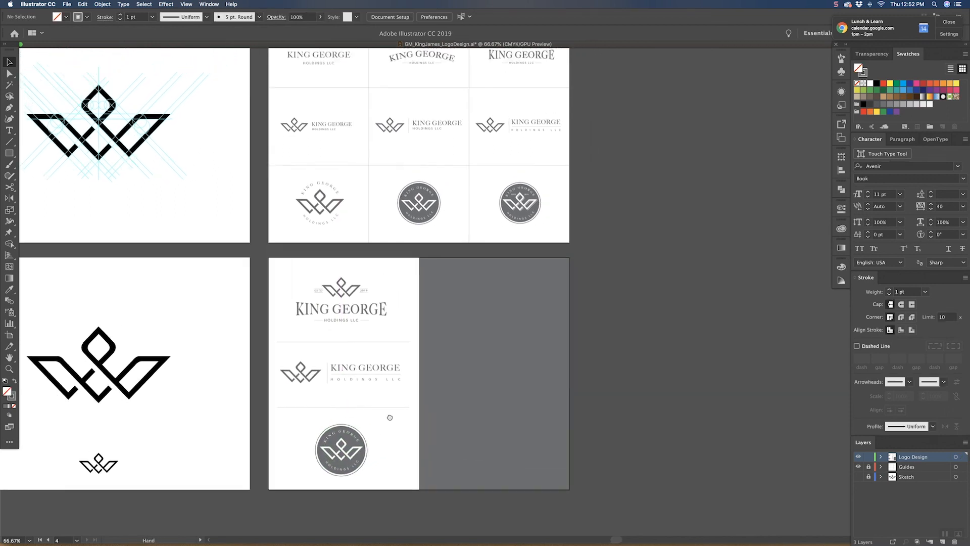
{"action": "left_click", "coordinate": [368, 319]}
{"action": "left_click", "coordinate": [377, 345]}
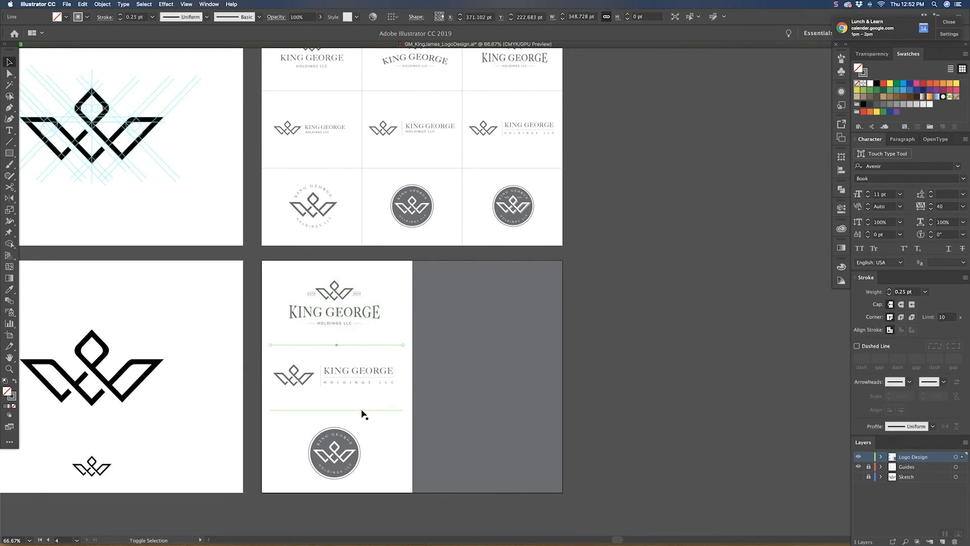
{"action": "left_click", "coordinate": [362, 411], "text": "shift"}
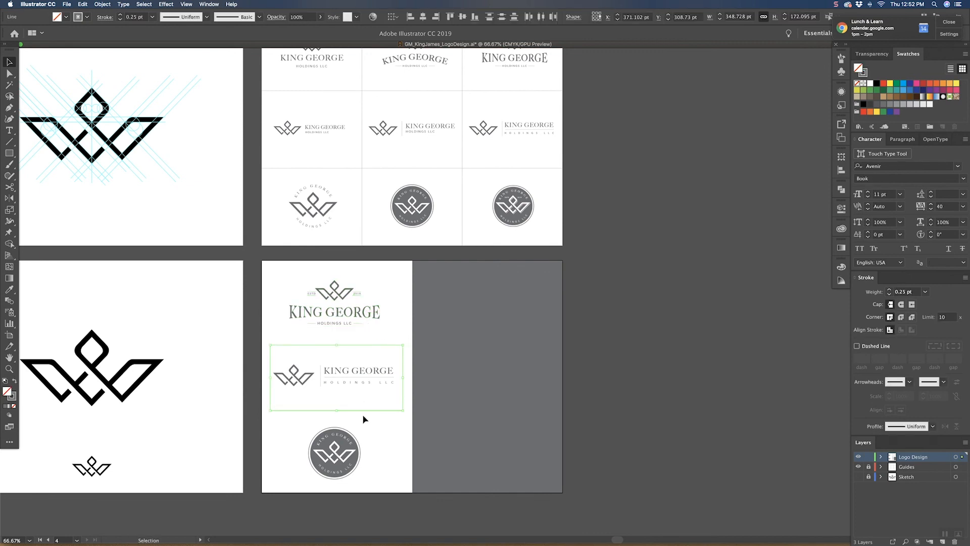
{"action": "left_click_drag", "start_coordinate": [364, 412], "coordinate": [514, 405]}
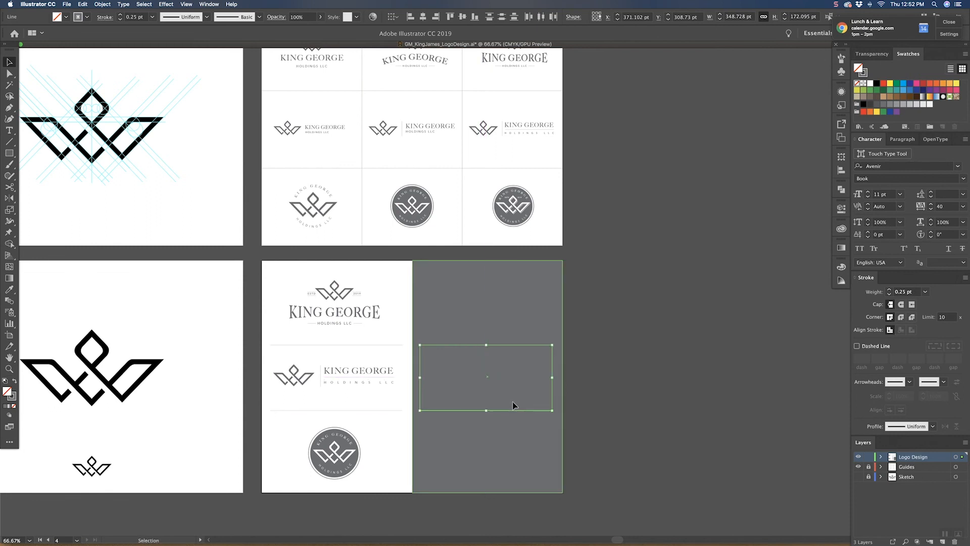
{"action": "left_click", "coordinate": [842, 267]}
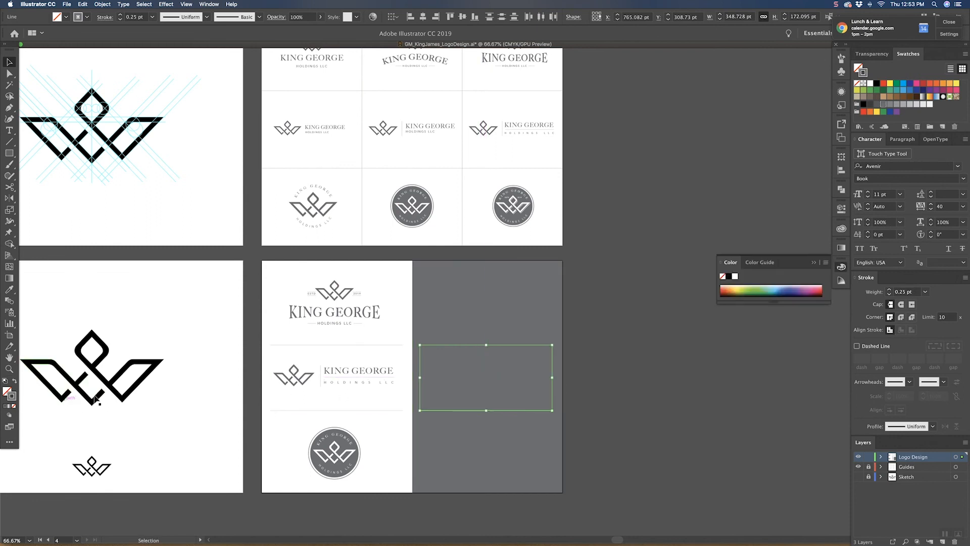
{"action": "left_click", "coordinate": [736, 276]}
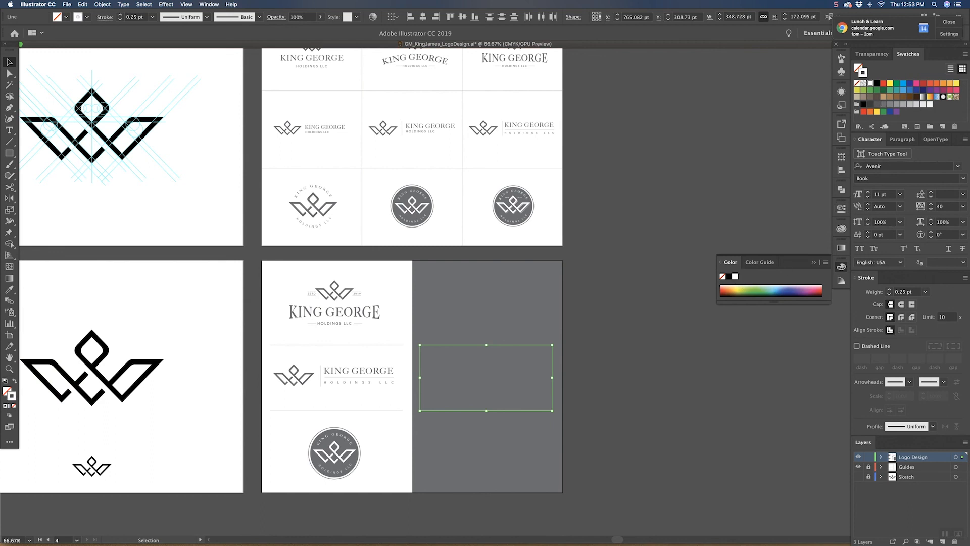
{"action": "left_click", "coordinate": [703, 320]}
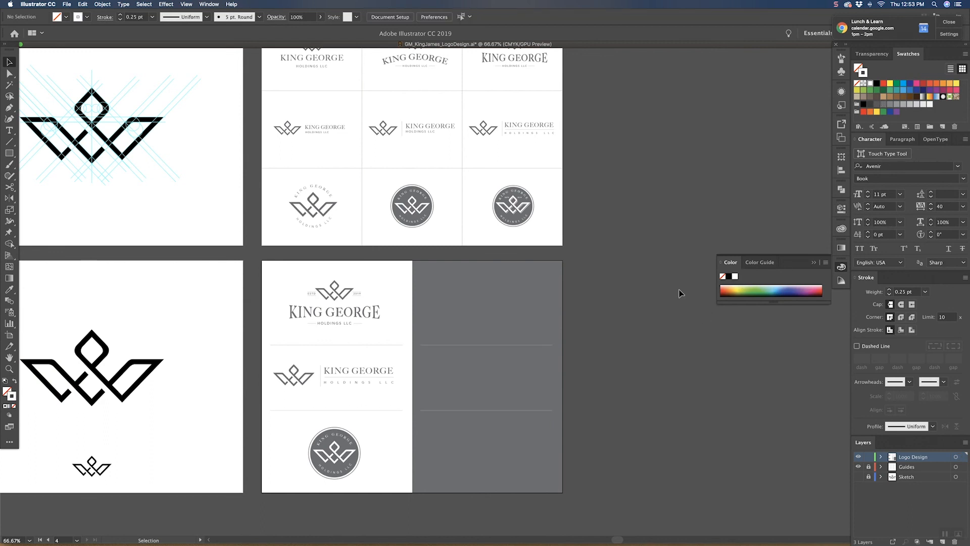
Step: Duplicate the top lockup, horizontal lockup and circular badge together onto the gray half, level with the originals
{"action": "left_click", "coordinate": [349, 448]}
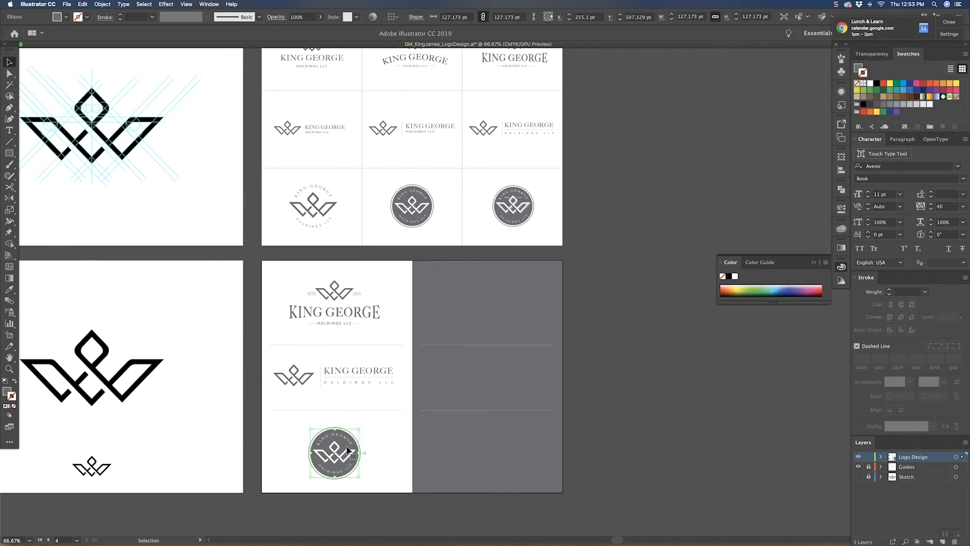
{"action": "left_click", "coordinate": [373, 434]}
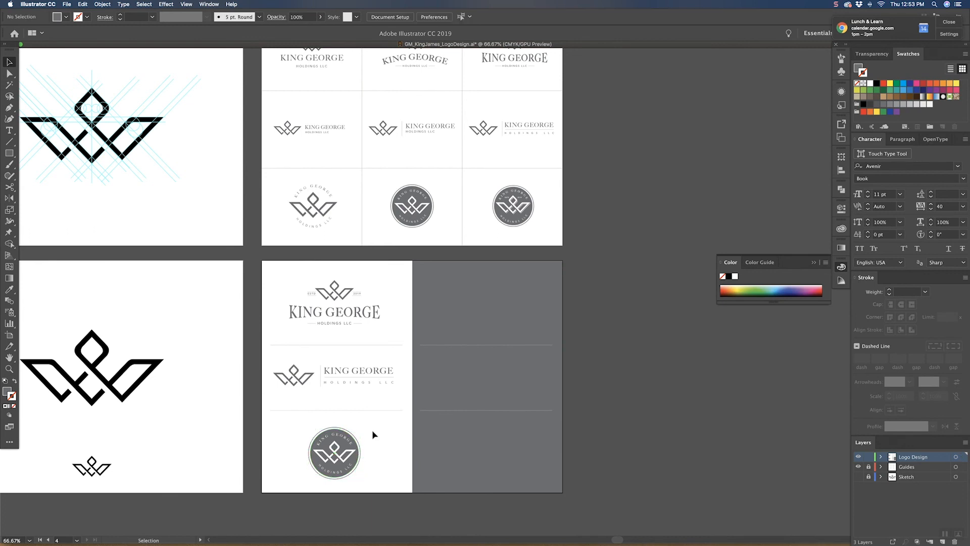
{"action": "left_click", "coordinate": [352, 453]}
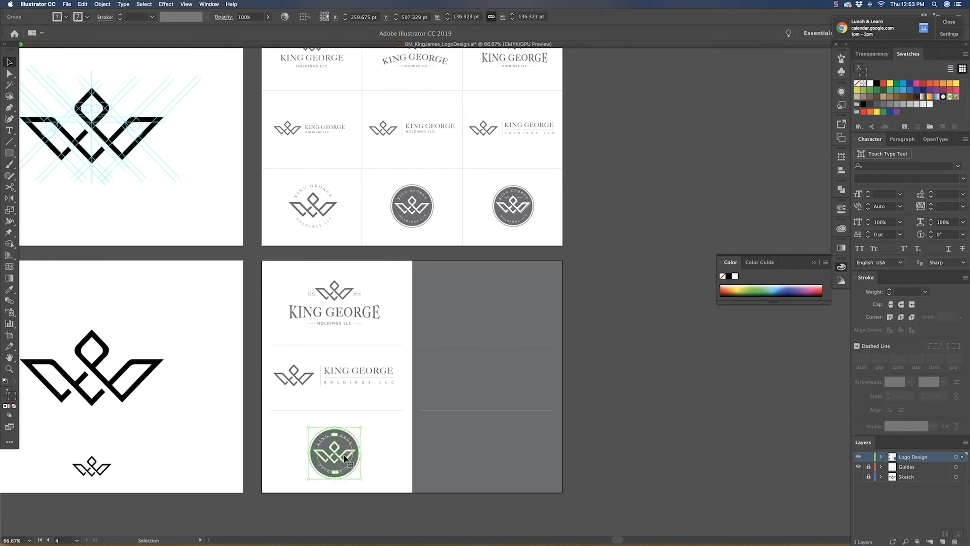
{"action": "left_click", "coordinate": [378, 379], "text": "shift"}
{"action": "left_click", "coordinate": [372, 313], "text": "shift"}
{"action": "key", "text": "super+c"}
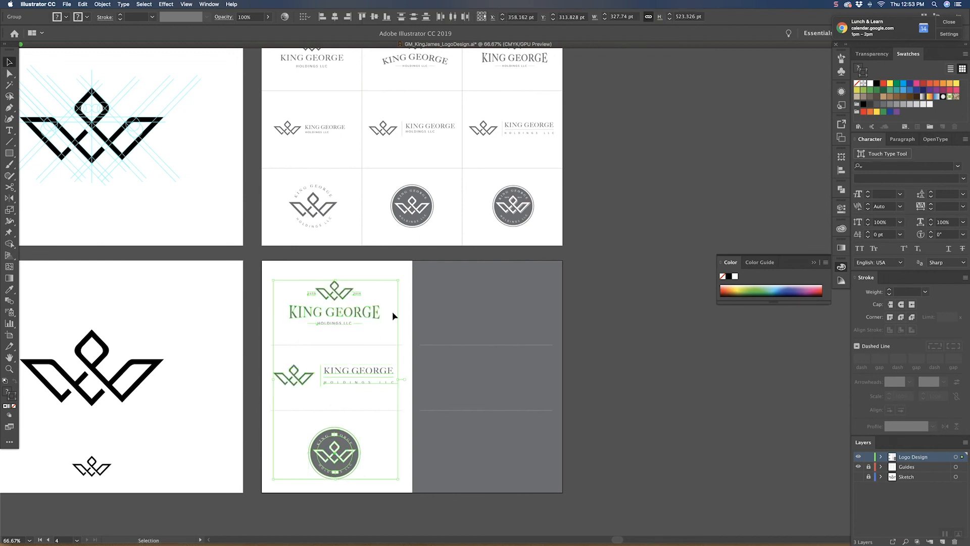
{"action": "left_click_drag", "start_coordinate": [373, 315], "coordinate": [527, 308]}
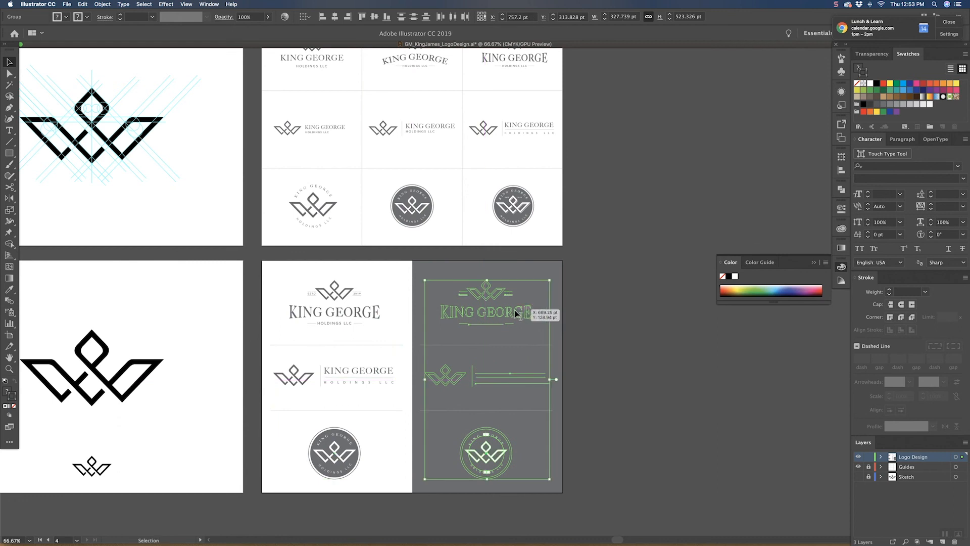
Step: Recolor the three copied logos on the gray half white by sampling the artboard's white background
{"action": "key", "text": "i"}
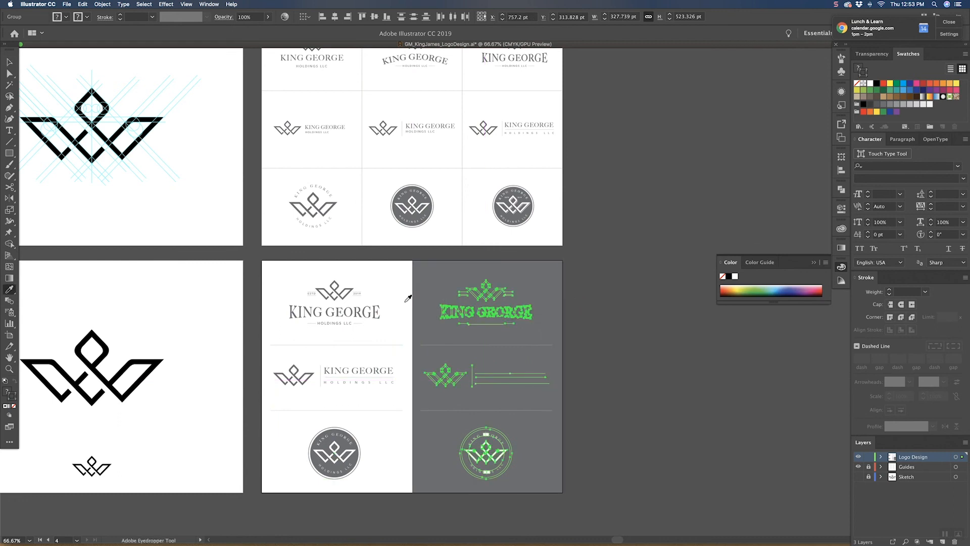
{"action": "left_click", "coordinate": [403, 299]}
{"action": "key", "text": "v"}
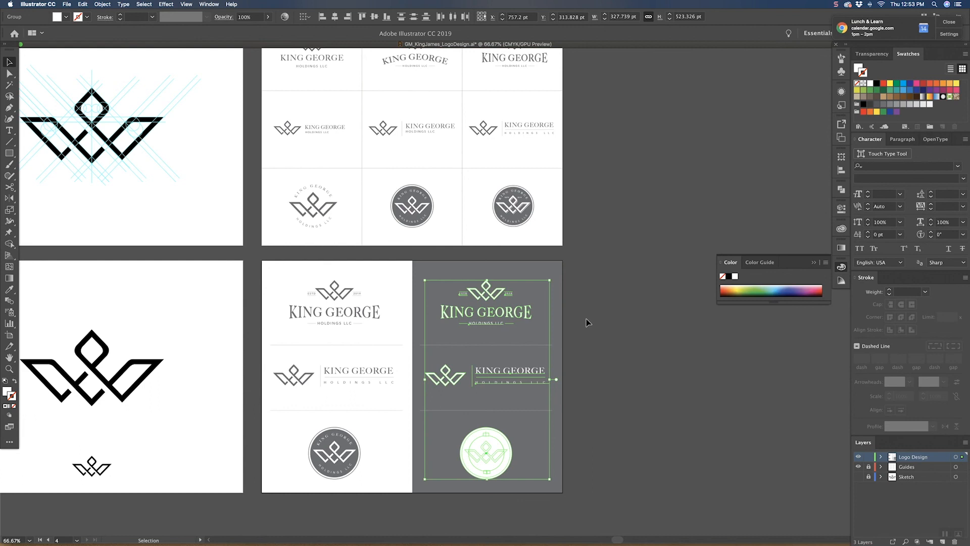
{"action": "left_click", "coordinate": [602, 327]}
Step: Recolor the crown icon inside the white badge with the gray sampled from the background
{"action": "left_click_drag", "start_coordinate": [578, 369], "coordinate": [523, 339]}
{"action": "key", "text": "z"}
{"action": "left_click_drag", "start_coordinate": [423, 394], "coordinate": [454, 412]}
{"action": "key", "text": "v"}
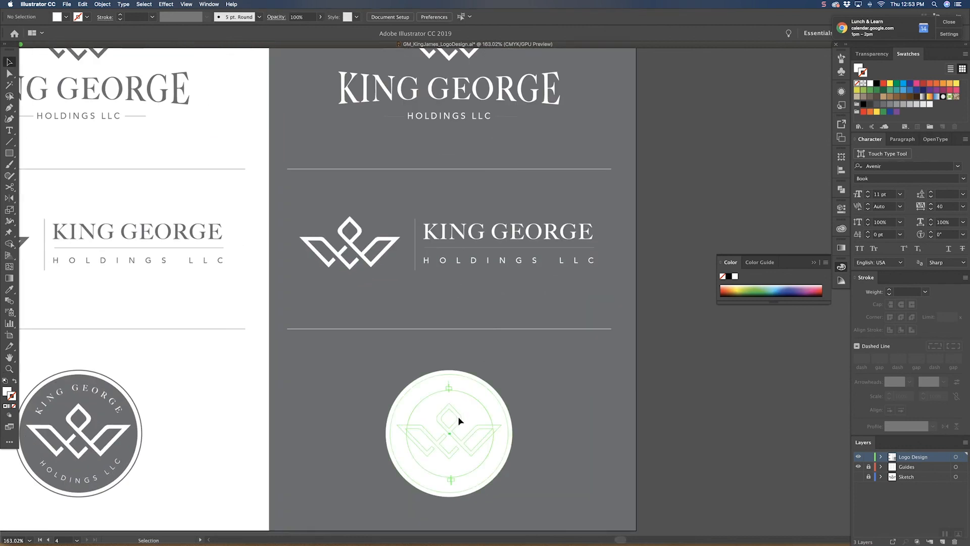
{"action": "double_click", "coordinate": [458, 422]}
{"action": "key", "text": "i"}
{"action": "left_click", "coordinate": [550, 364]}
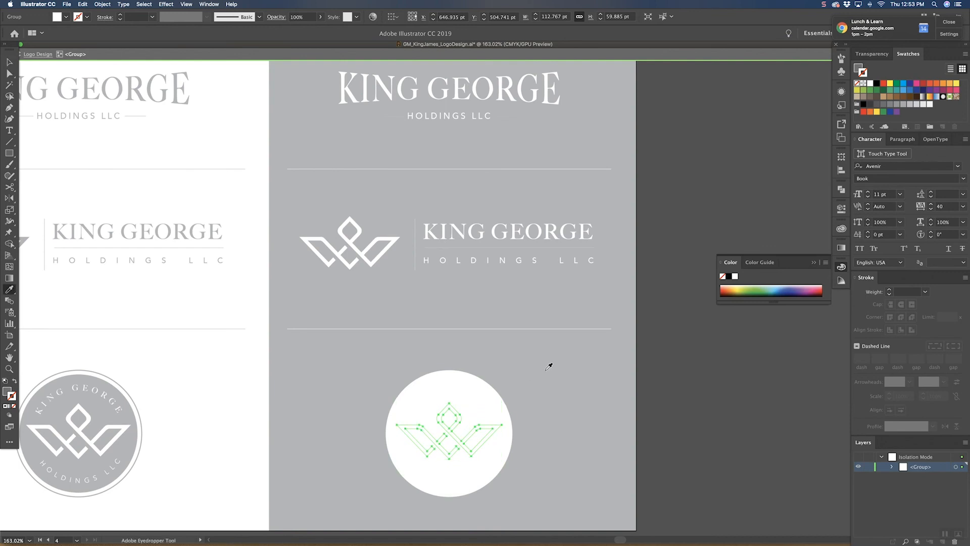
{"action": "key", "text": "v"}
{"action": "double_click", "coordinate": [533, 380]}
Step: Swap the fill and stroke of the white badge's outer circle to make it a white outline ring
{"action": "key", "text": "a"}
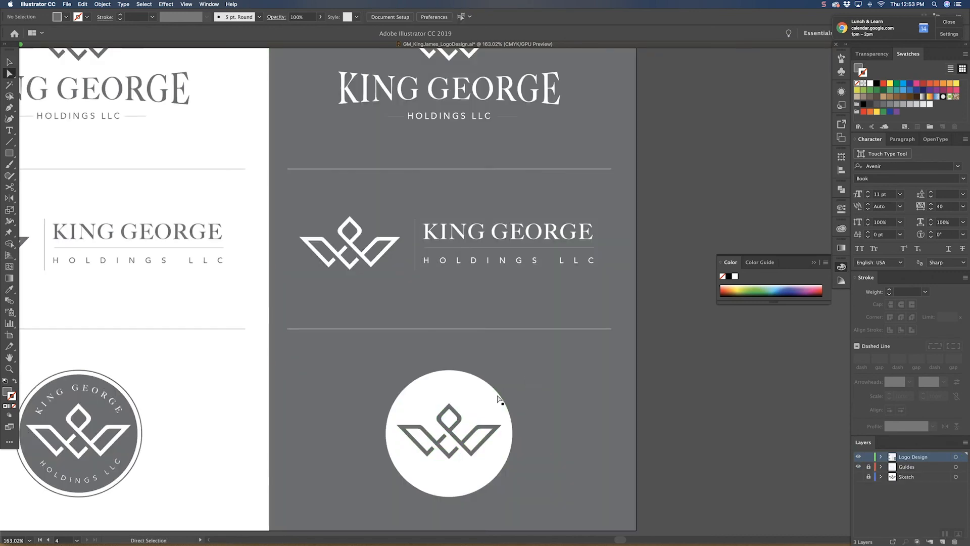
{"action": "left_click", "coordinate": [500, 397]}
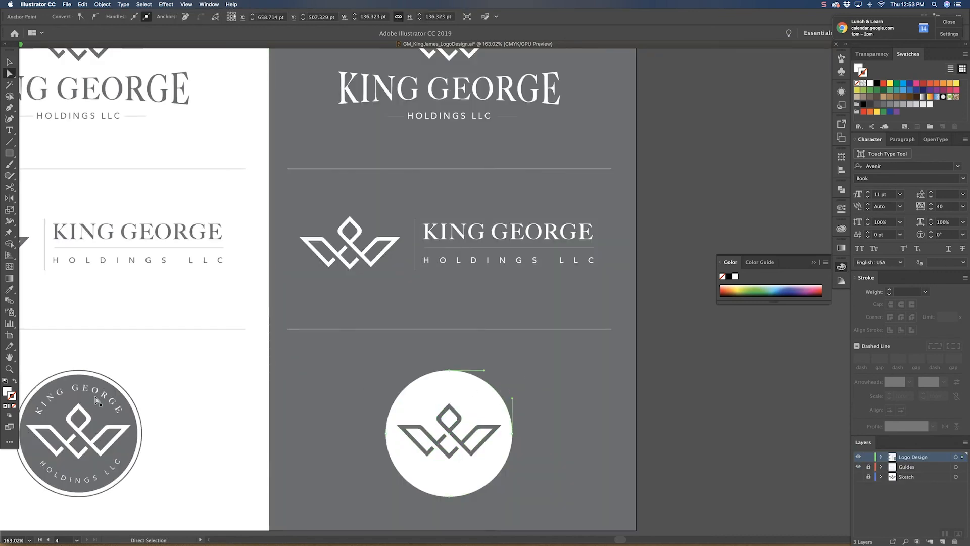
{"action": "left_click", "coordinate": [15, 384]}
{"action": "key", "text": "v"}
{"action": "left_click", "coordinate": [210, 378]}
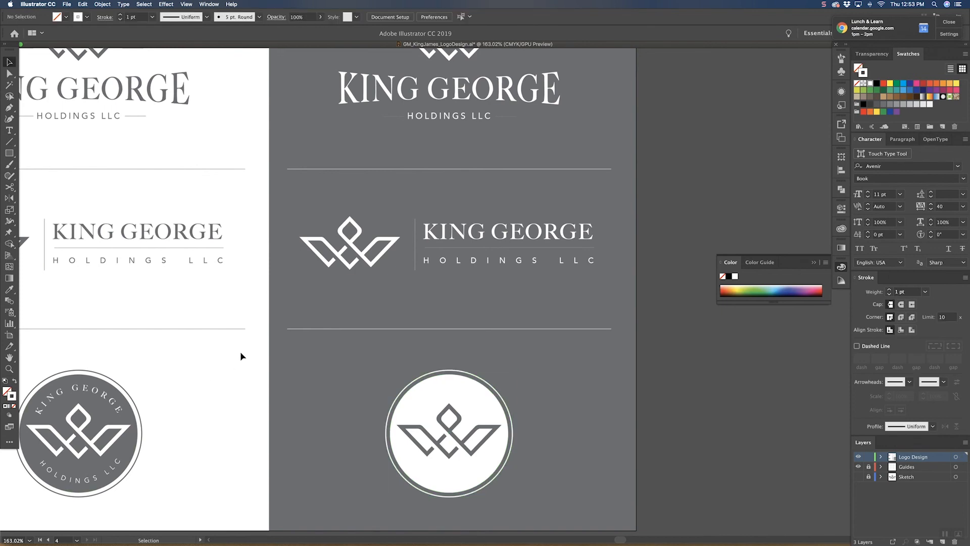
Step: Recolor the curved KING GEORGE text in the white badge with the background gray
{"action": "double_click", "coordinate": [445, 390]}
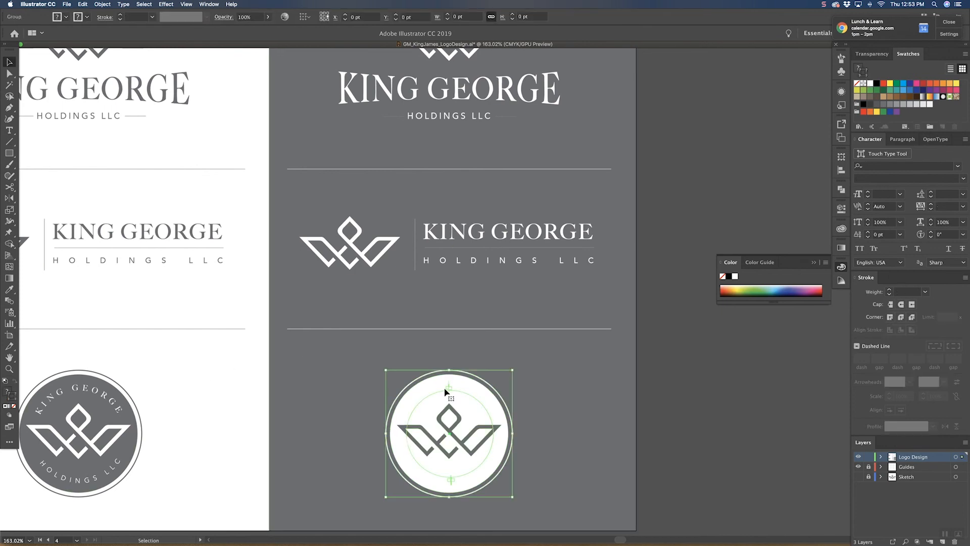
{"action": "double_click", "coordinate": [444, 389]}
{"action": "triple_click", "coordinate": [445, 390]}
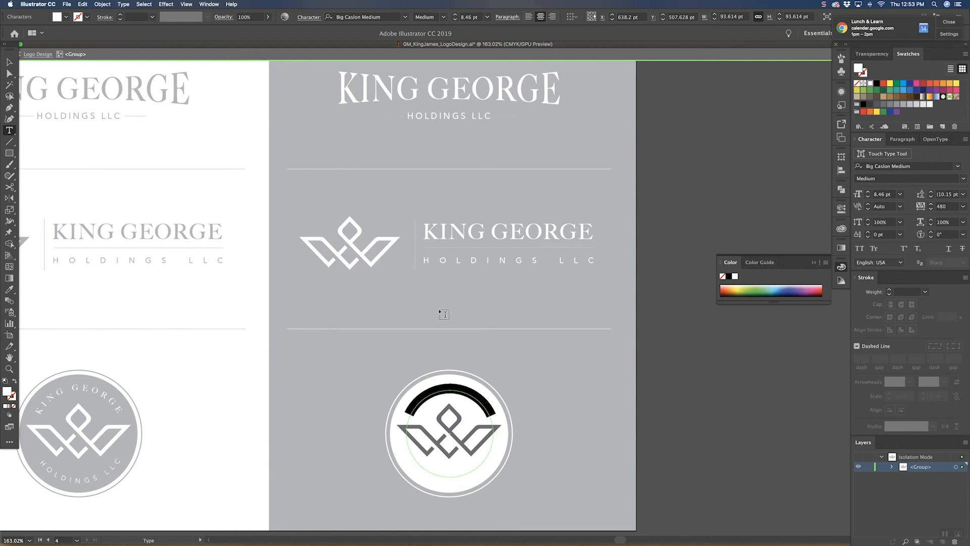
{"action": "left_click", "coordinate": [10, 289]}
{"action": "left_click", "coordinate": [325, 354]}
{"action": "key", "text": "v"}
{"action": "left_click", "coordinate": [236, 392]}
Step: Recolor the curved HOLDINGS LLC text in the white badge with the background gray and exit the group's isolation
{"action": "key", "text": "t"}
{"action": "left_click", "coordinate": [446, 476]}
{"action": "left_click", "coordinate": [446, 477]}
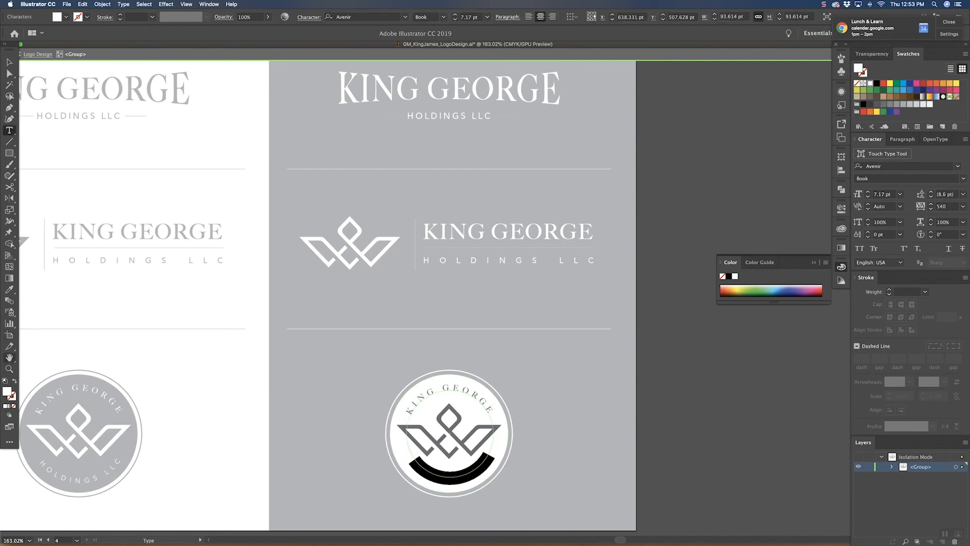
{"action": "left_click", "coordinate": [9, 290]}
{"action": "left_click", "coordinate": [327, 367]}
{"action": "key", "text": "v"}
{"action": "double_click", "coordinate": [230, 382]}
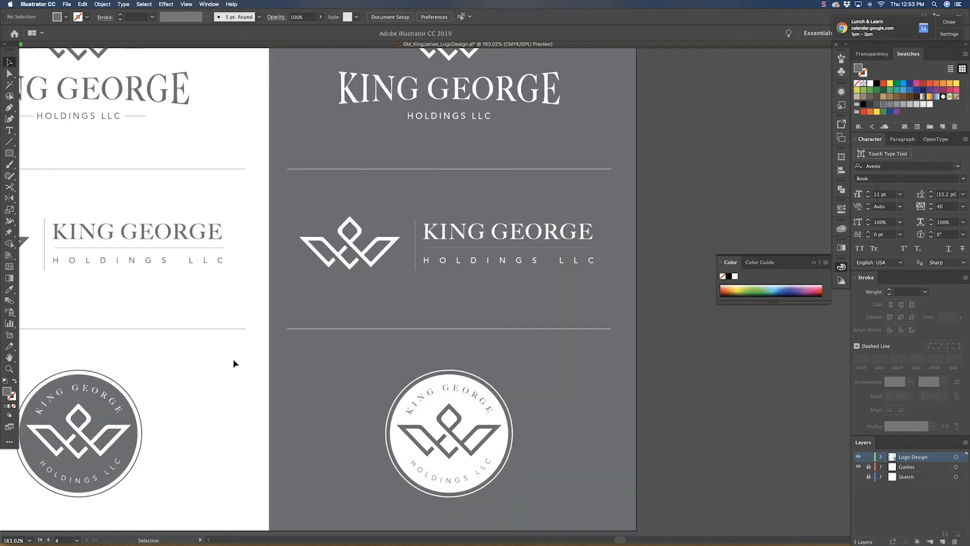
Step: Give the vertical and horizontal lines in the white horizontal lockup the divider's 0.25 pt white stroke
{"action": "key", "text": "a"}
{"action": "left_click", "coordinate": [442, 248]}
{"action": "left_click", "coordinate": [443, 249], "text": "shift"}
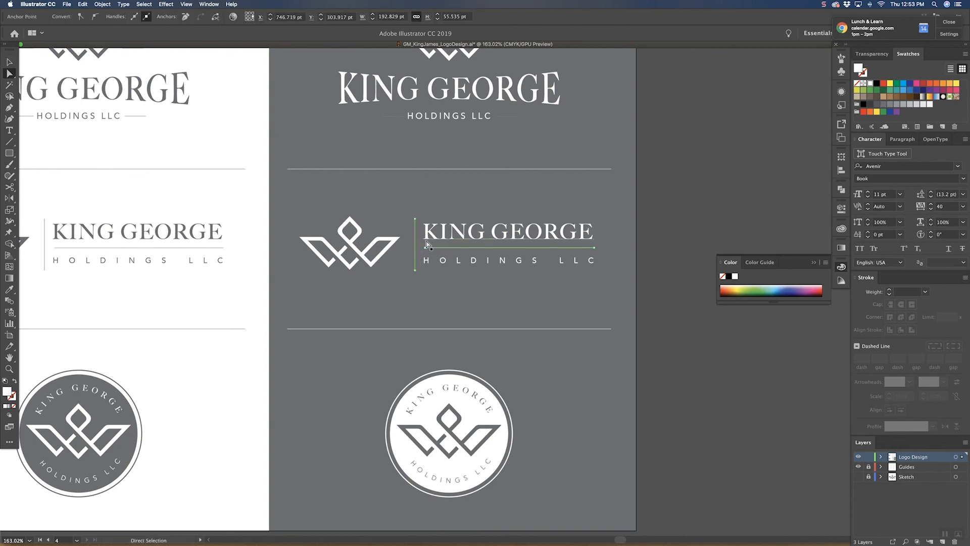
{"action": "key", "text": "i"}
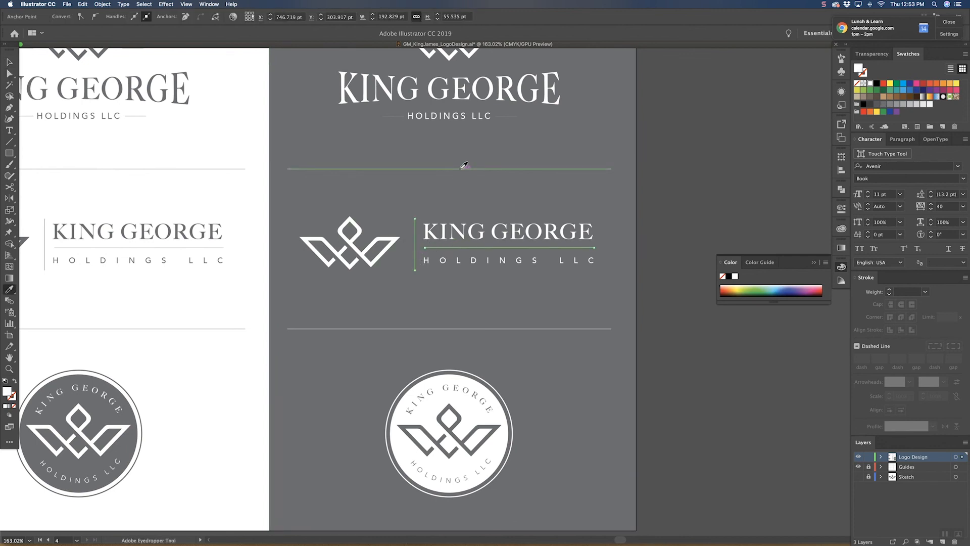
{"action": "left_click", "coordinate": [463, 168]}
{"action": "key", "text": "v"}
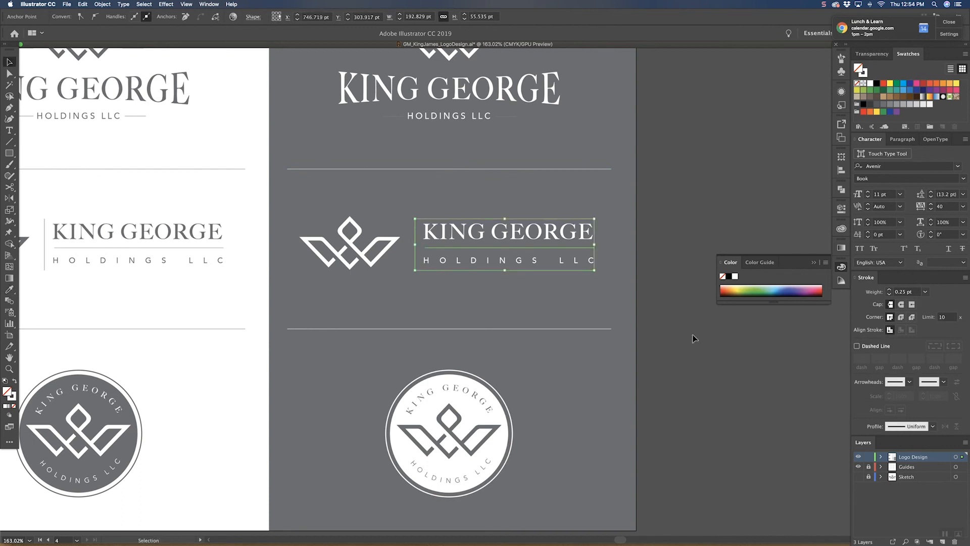
{"action": "left_click", "coordinate": [688, 346]}
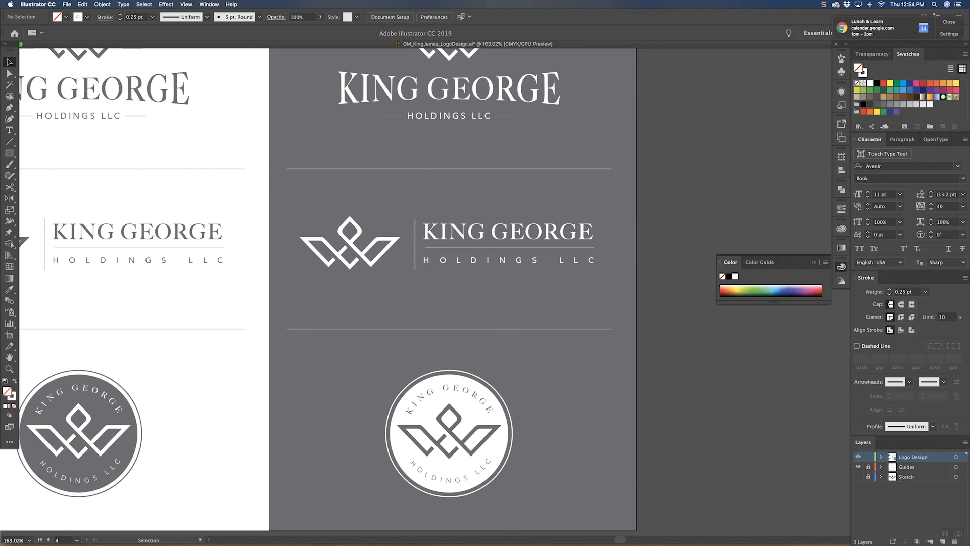
Step: Save the logo document with the finished white and gray presentation artboard
{"action": "left_click_drag", "start_coordinate": [670, 337], "coordinate": [633, 355]}
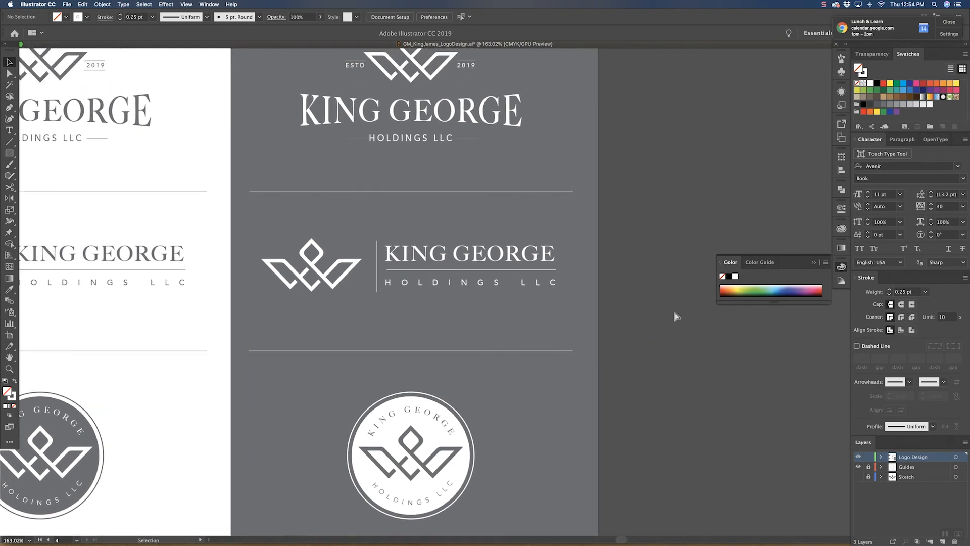
{"action": "key", "text": "super+minus"}
{"action": "key", "text": "super+minus"}
{"action": "key", "text": "super+minus"}
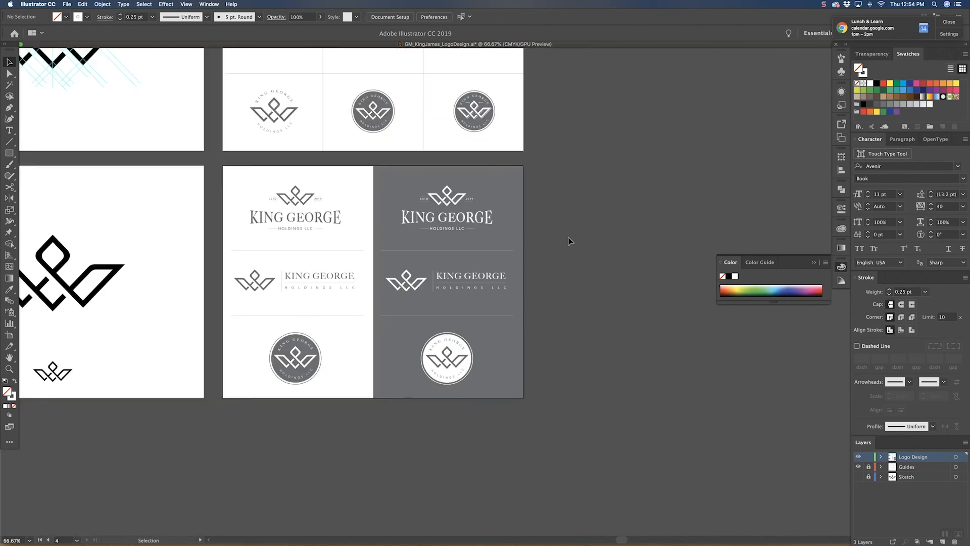
{"action": "scroll", "coordinate": [570, 242], "scroll_direction": "up", "scroll_amount": 3}
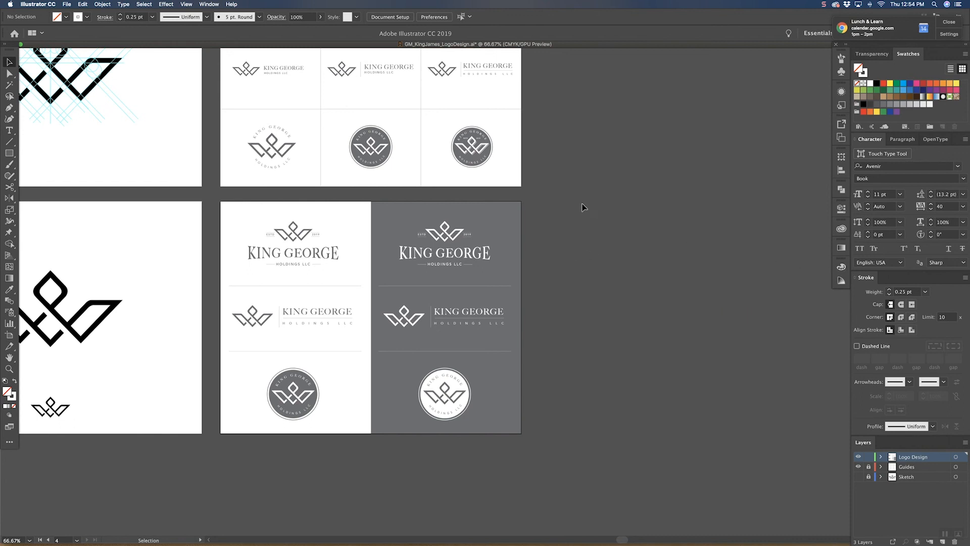
{"action": "left_click_drag", "start_coordinate": [578, 198], "coordinate": [615, 258]}
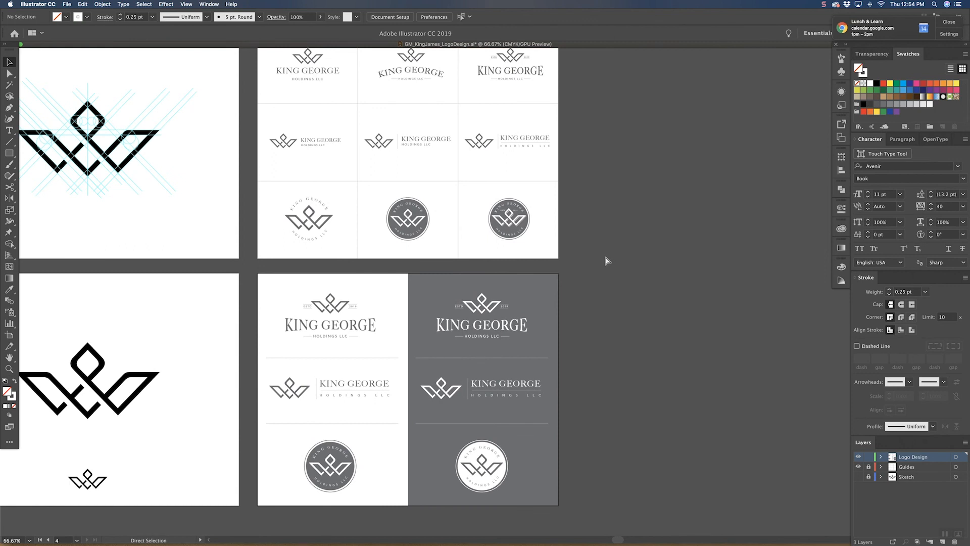
{"action": "key", "text": "super+s"}
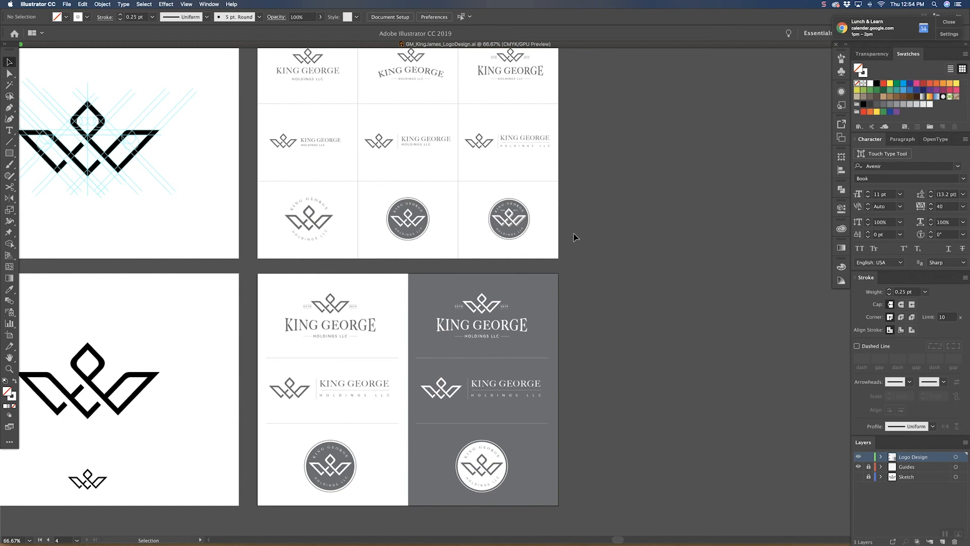
{"action": "key", "text": "space"}
{"action": "left_click_drag", "start_coordinate": [195, 184], "coordinate": [345, 234]}
{"action": "left_click_drag", "start_coordinate": [457, 298], "coordinate": [309, 238]}
{"action": "left_click_drag", "start_coordinate": [406, 306], "coordinate": [317, 310]}
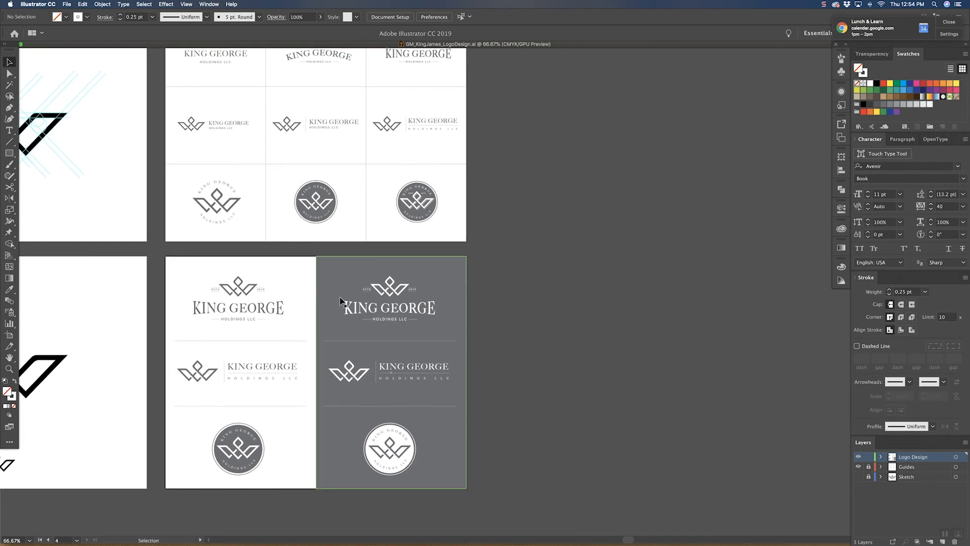